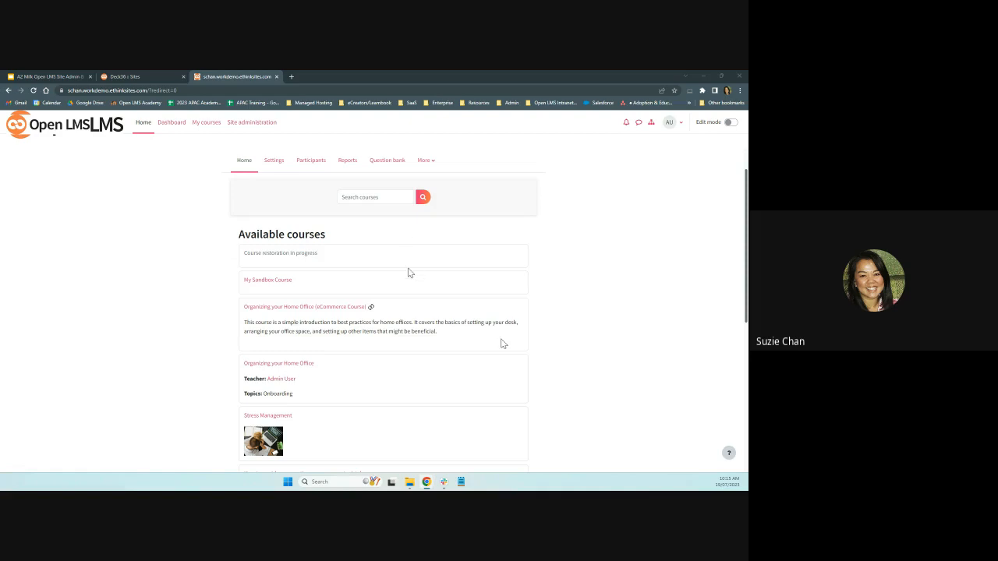
Look through the site home page's available courses and site announcements.
scroll(458, 324, "down", 2)
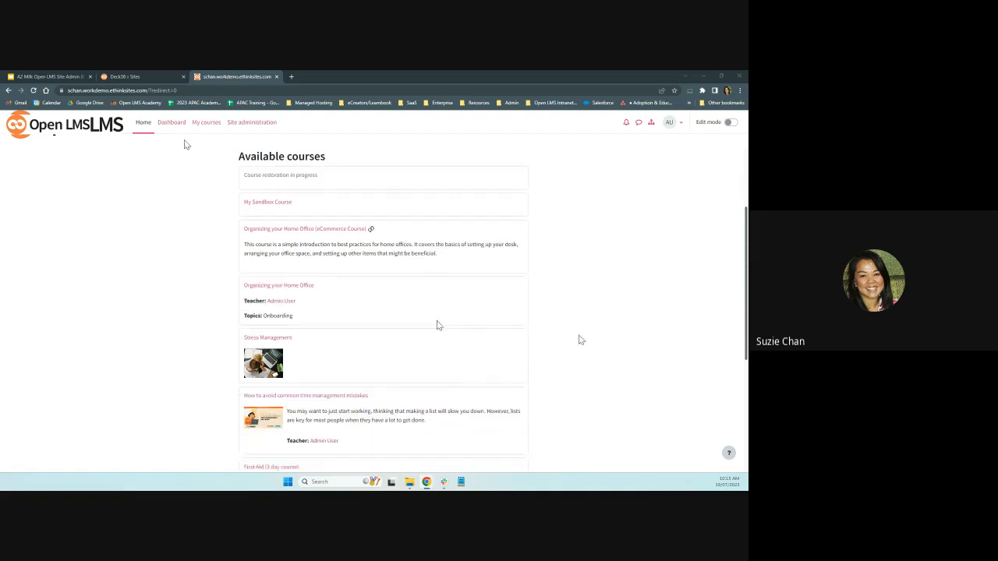
scroll(437, 323, "down", 6)
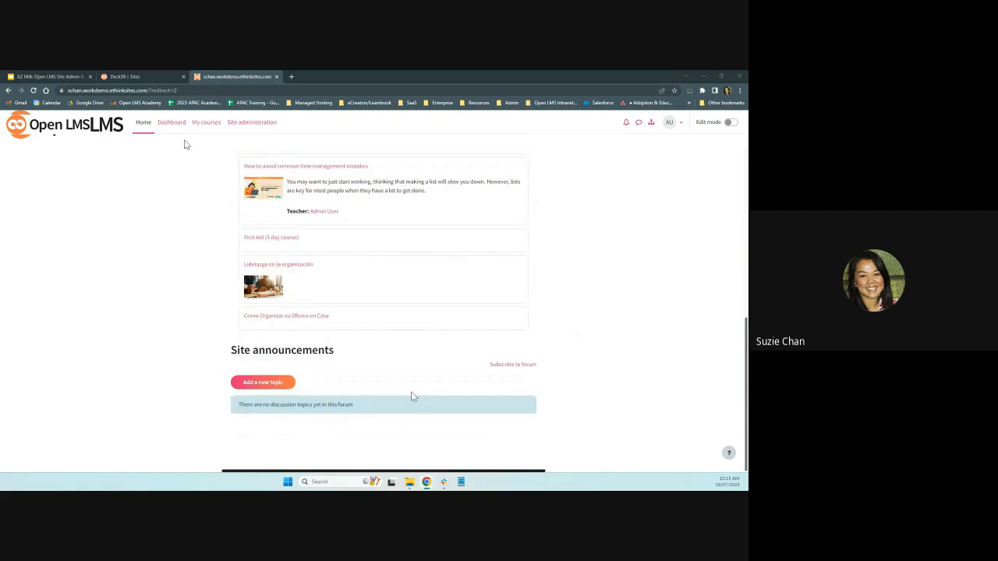
scroll(411, 392, "up", 1)
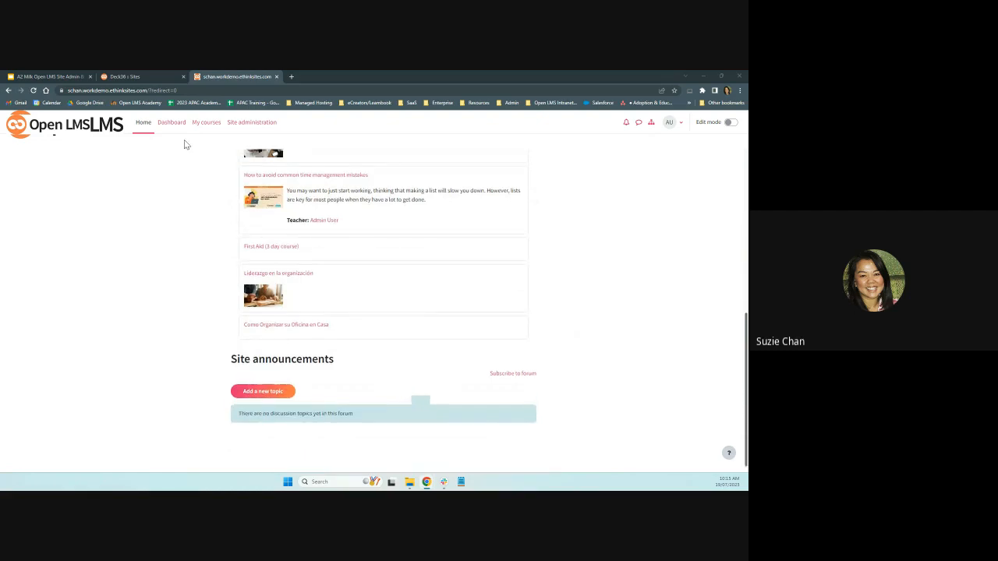
scroll(411, 392, "up", 10)
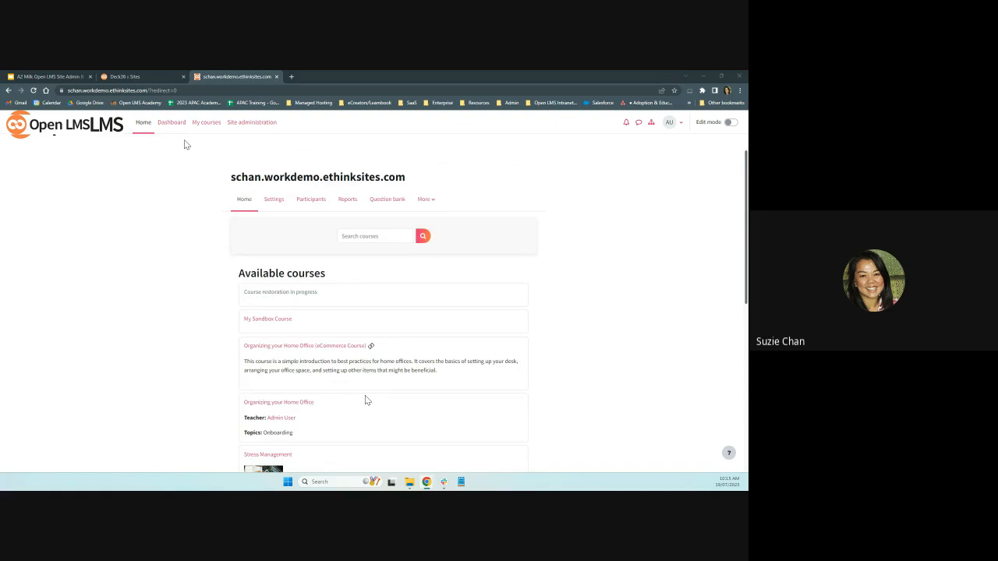
Review the Dashboard's timeline, recently accessed courses and calendar, and view the My courses overview.
left_click(170, 124)
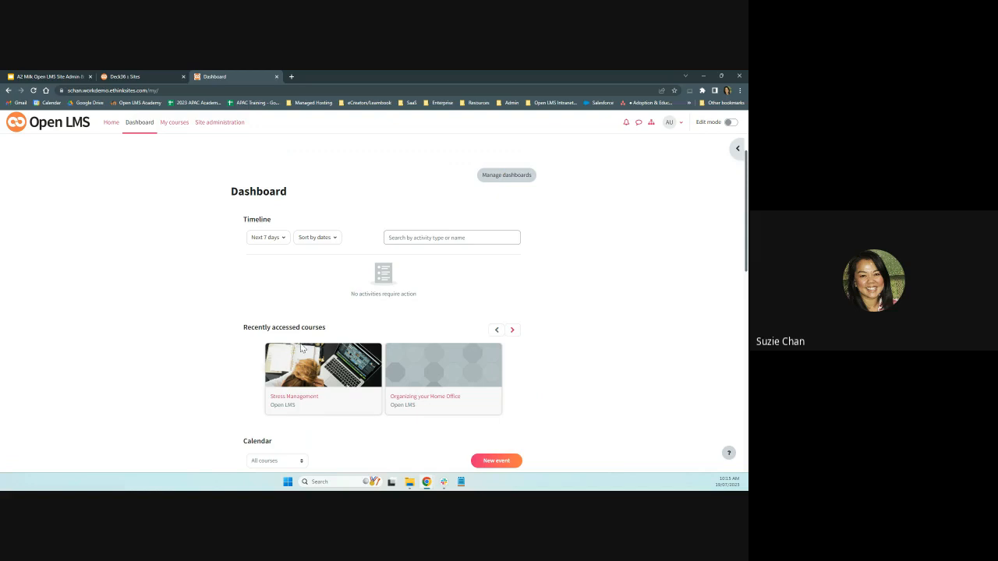
scroll(366, 344, "down", 3)
scroll(366, 343, "down", 1)
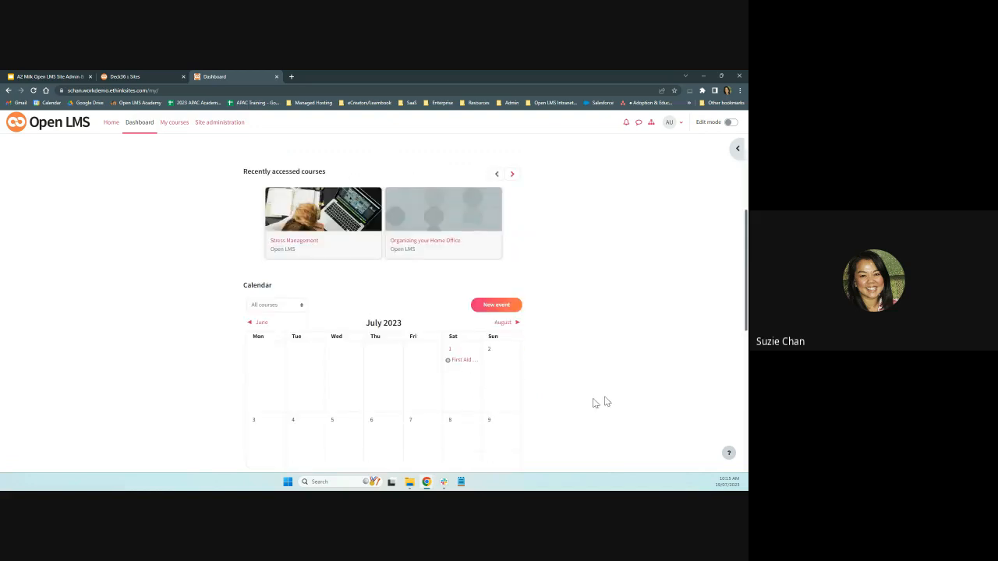
scroll(585, 408, "down", 1)
scroll(579, 413, "down", 1)
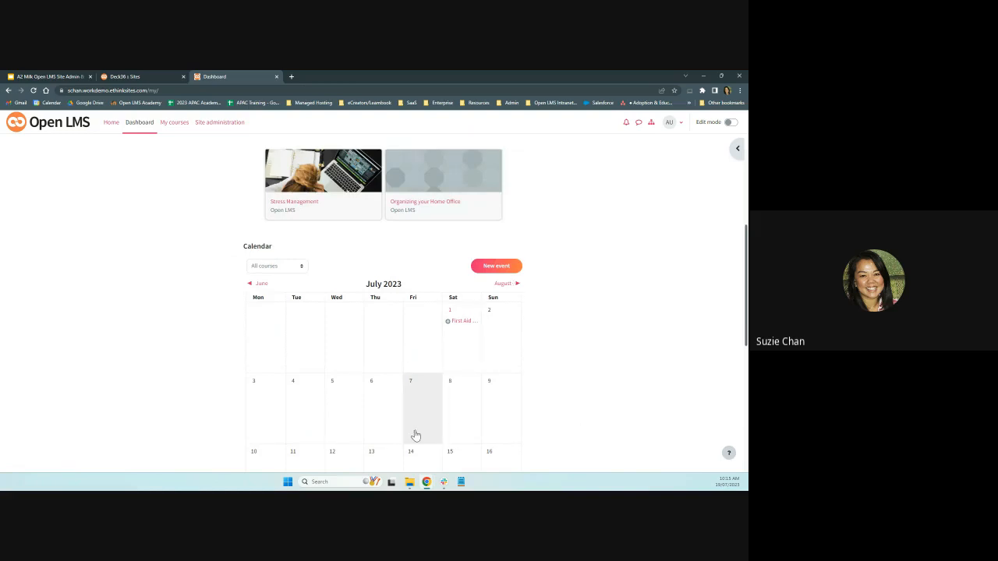
scroll(597, 404, "down", 2)
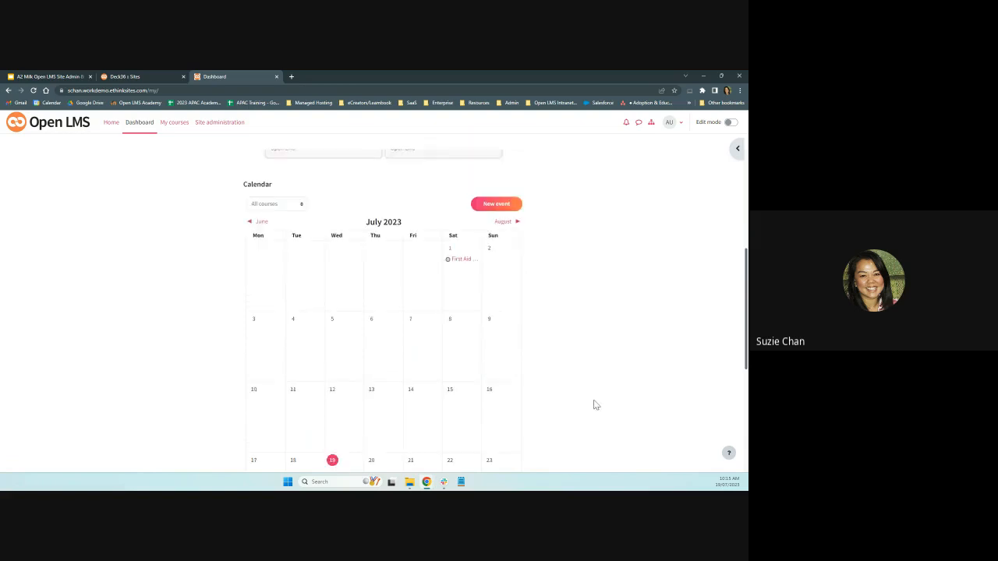
scroll(596, 405, "down", 1)
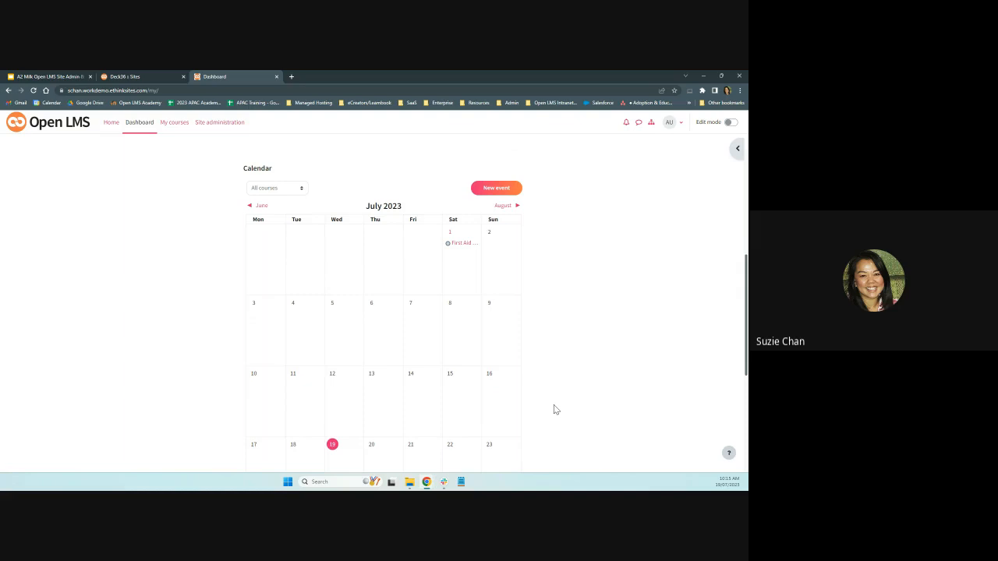
left_click(175, 123)
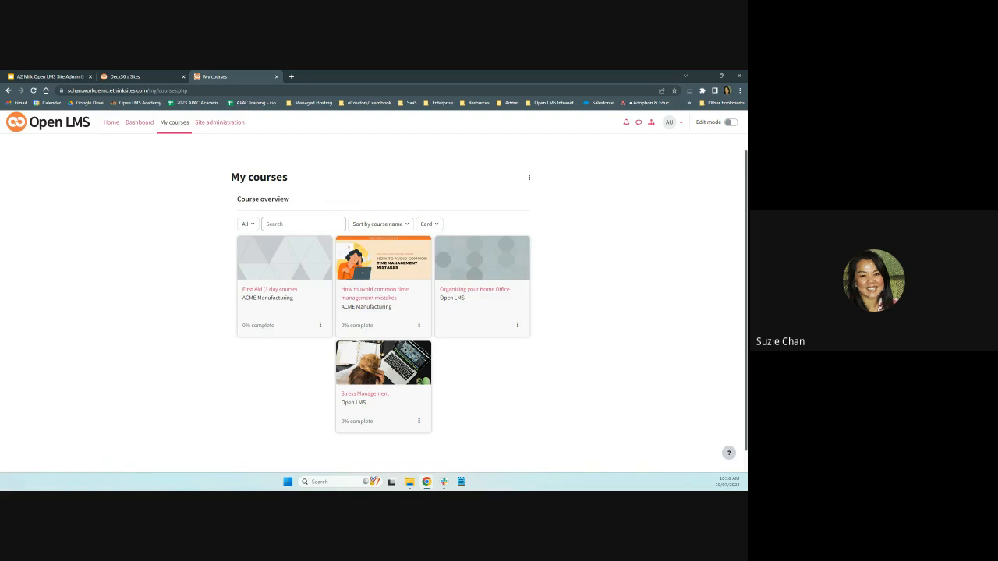
View the Location settings in the General section of Site administration and return to the settings list.
left_click(223, 129)
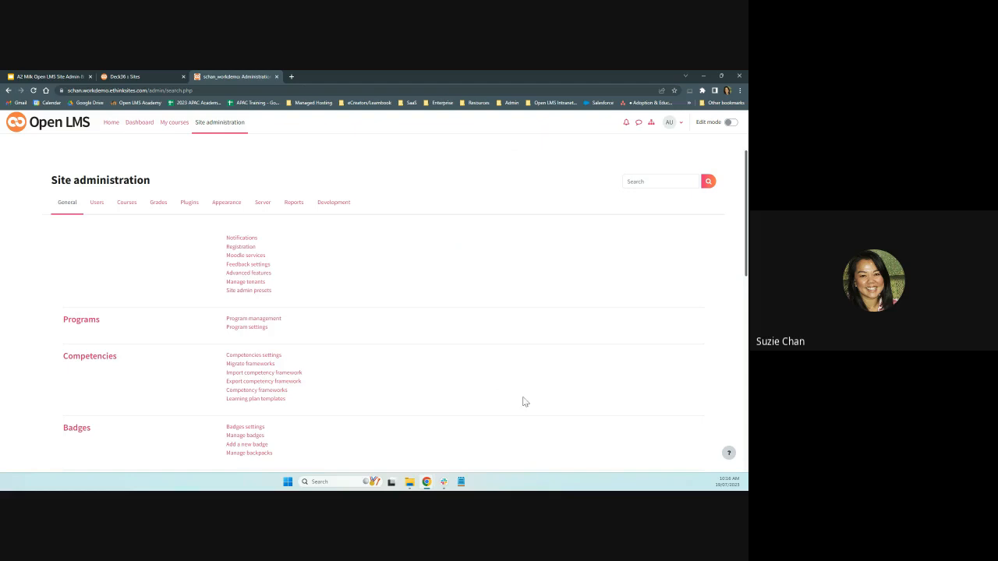
scroll(363, 351, "down", 5)
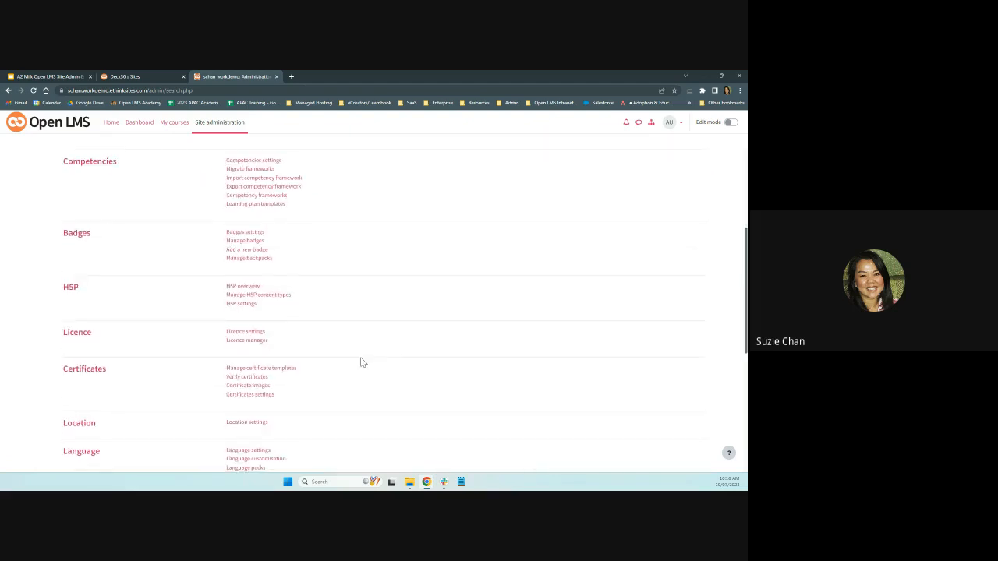
left_click(259, 427)
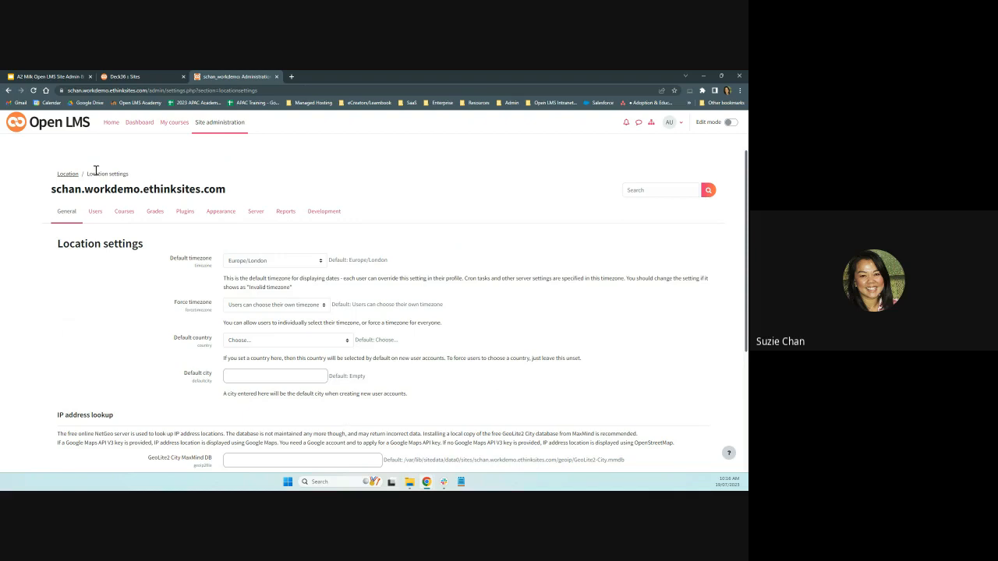
left_click(8, 91)
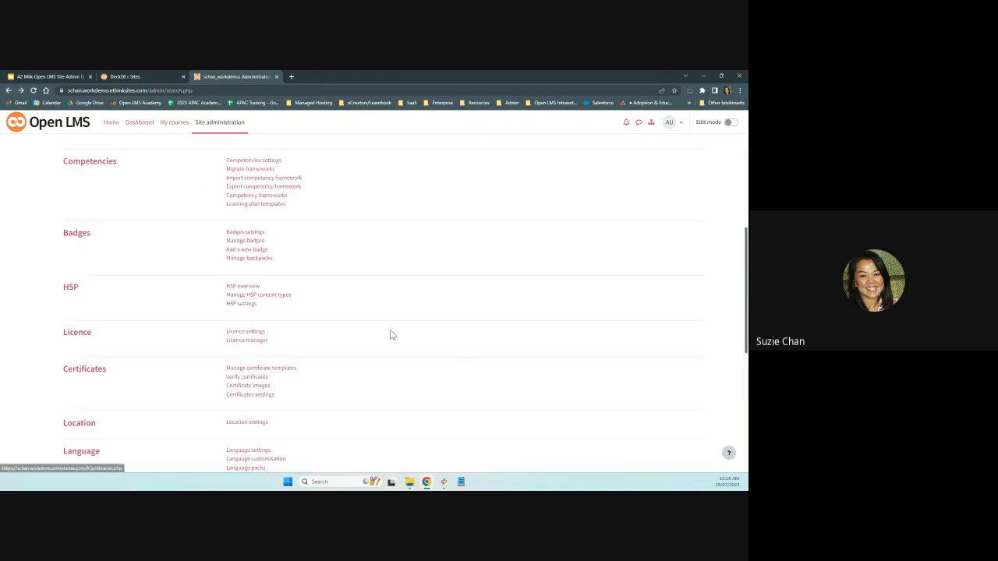
Examine the Messaging Notification settings for plugins and default preferences, and check the account's notifications list.
scroll(390, 334, "down", 3)
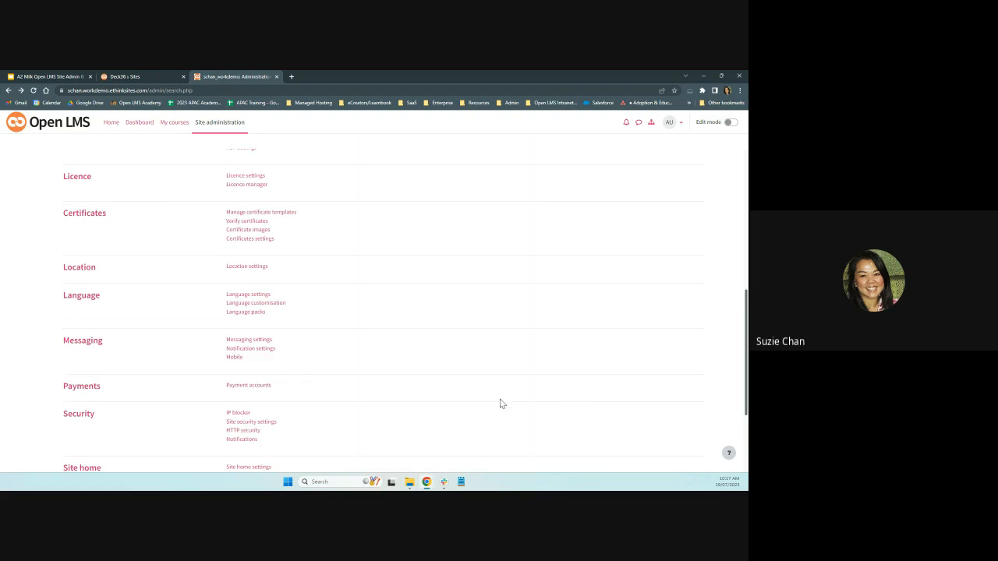
left_click(262, 351)
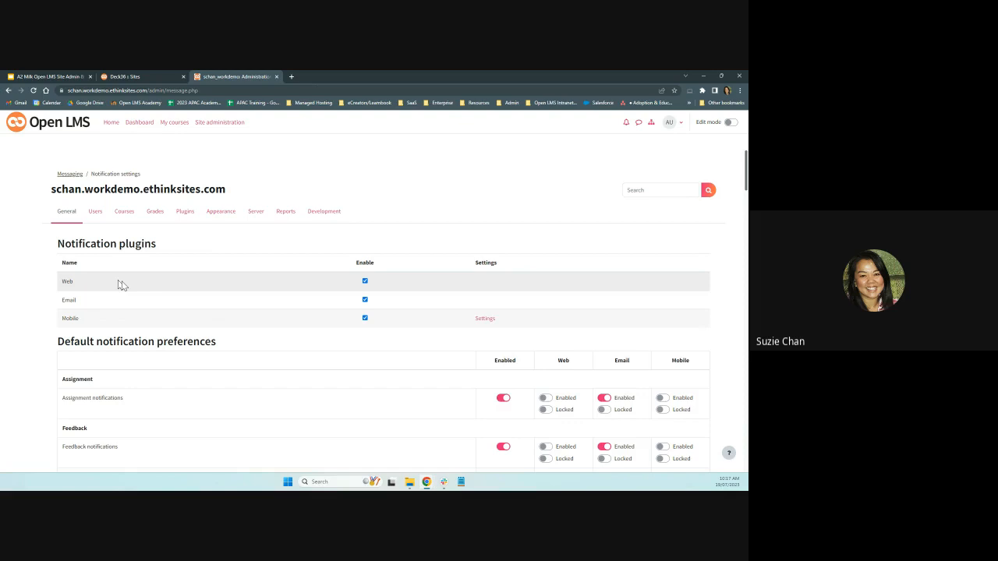
left_click(627, 124)
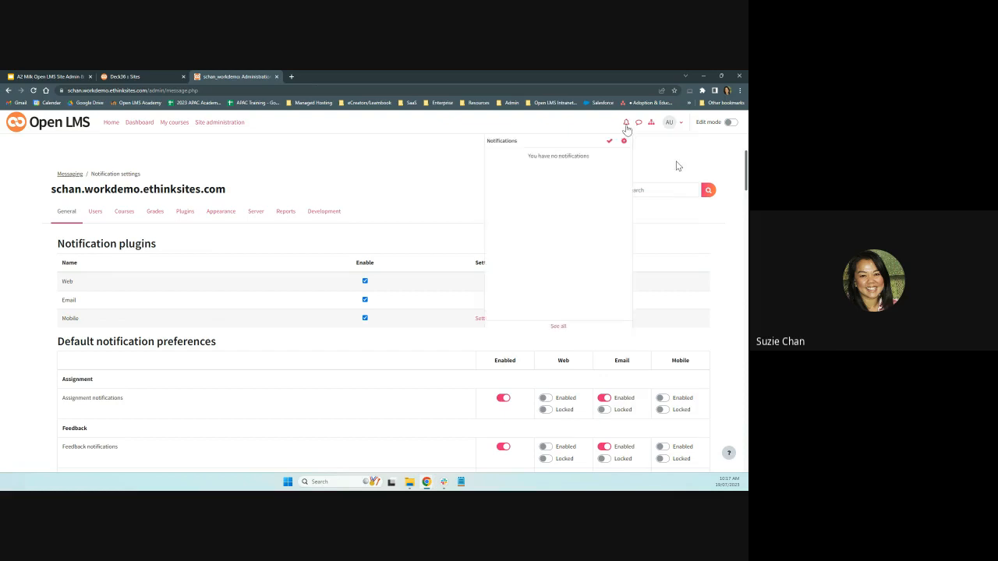
left_click(677, 166)
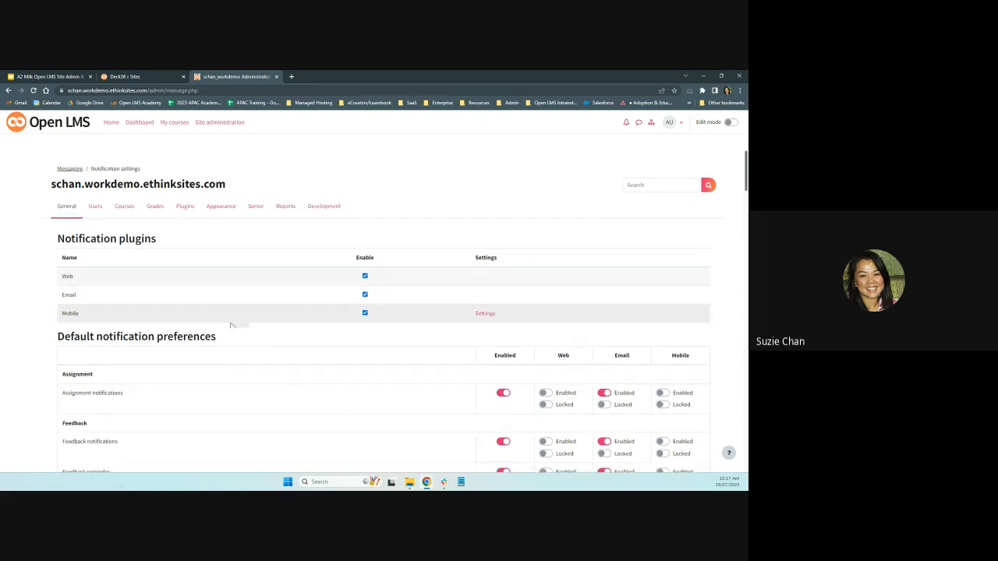
scroll(234, 327, "down", 1)
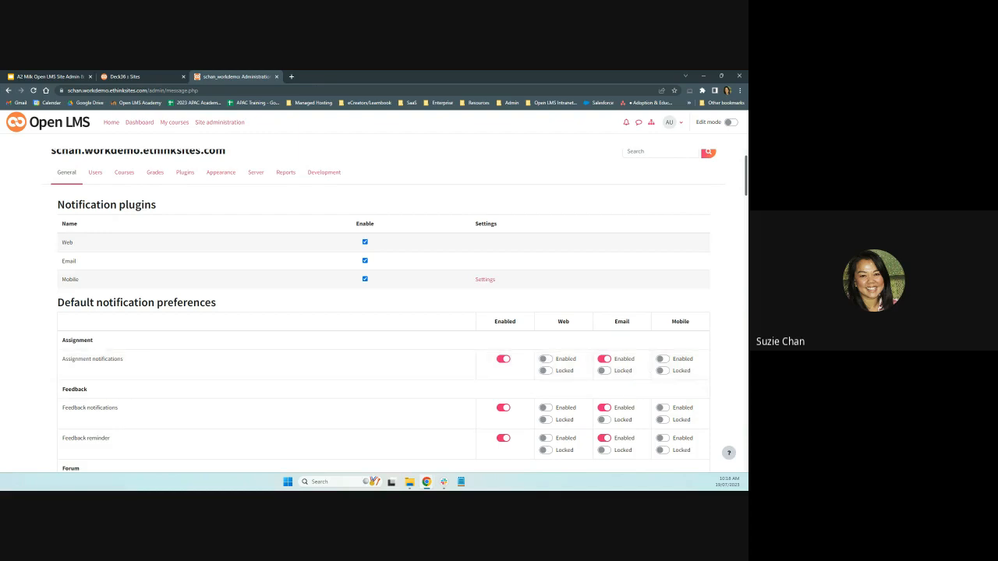
scroll(237, 264, "up", 1)
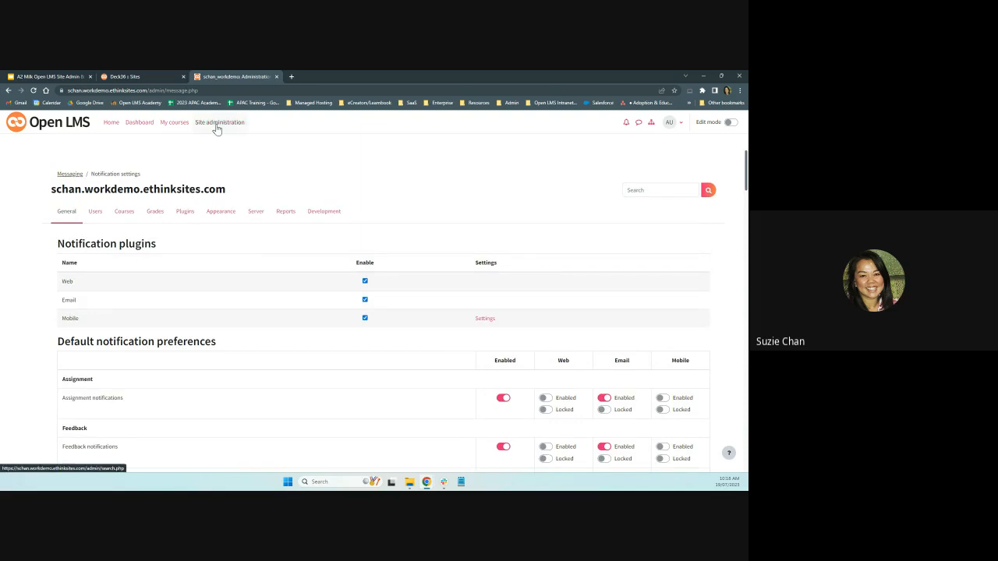
View the Live logs report in Site administration and return to the list of reports.
left_click(286, 214)
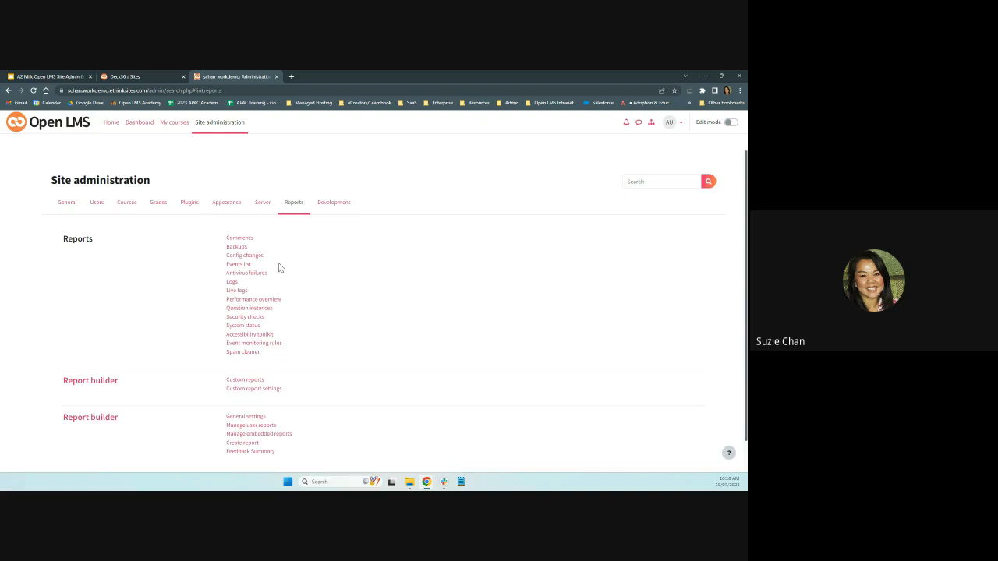
left_click(237, 290)
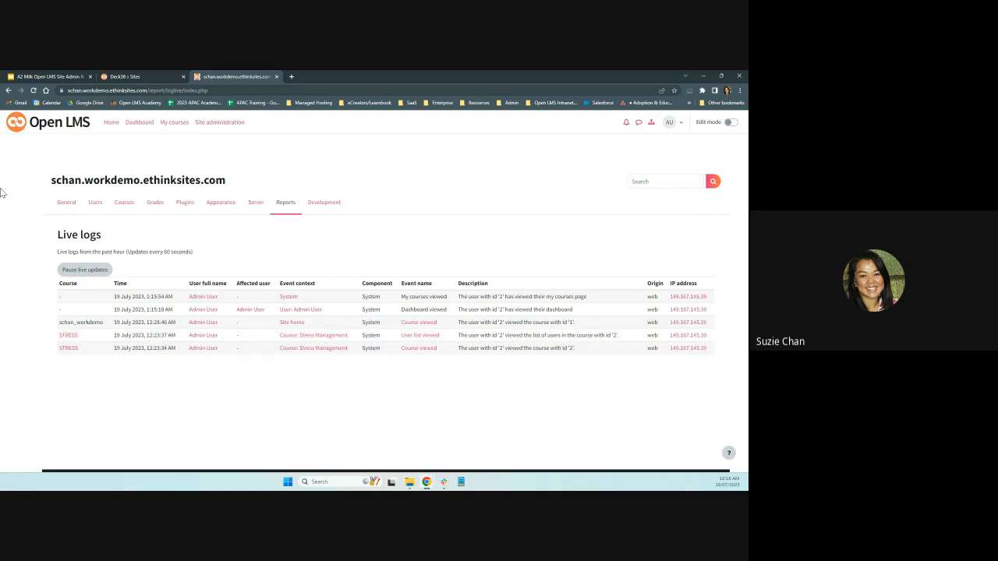
left_click(8, 91)
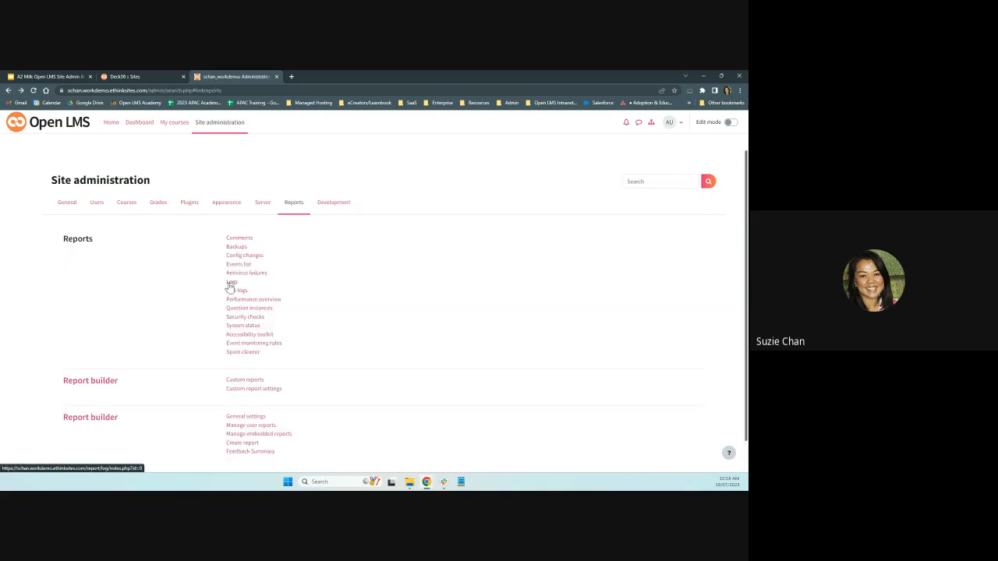
Retrieve the site logs for all participants, days, activities, actions, sources and events, and examine the entries.
left_click(232, 281)
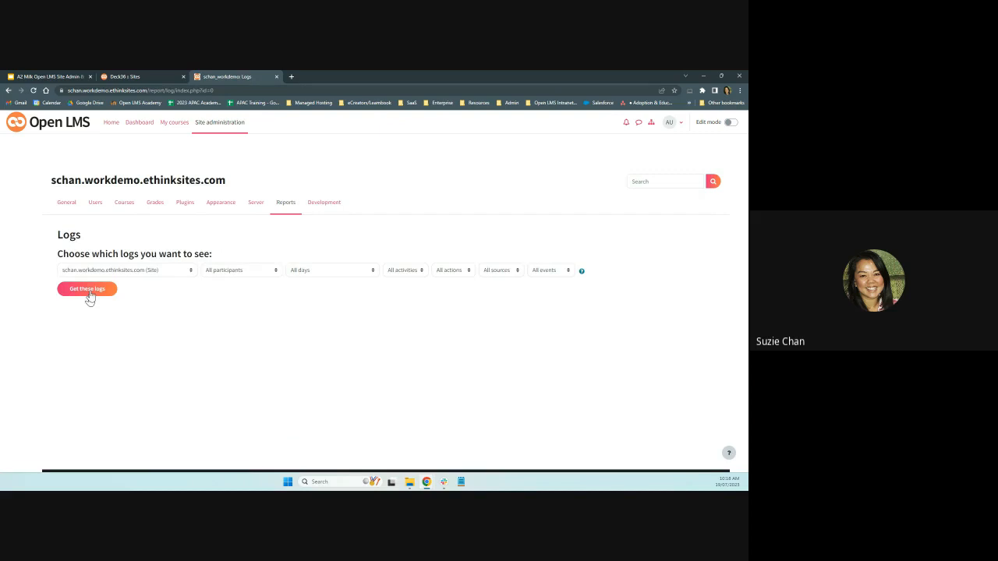
left_click(89, 295)
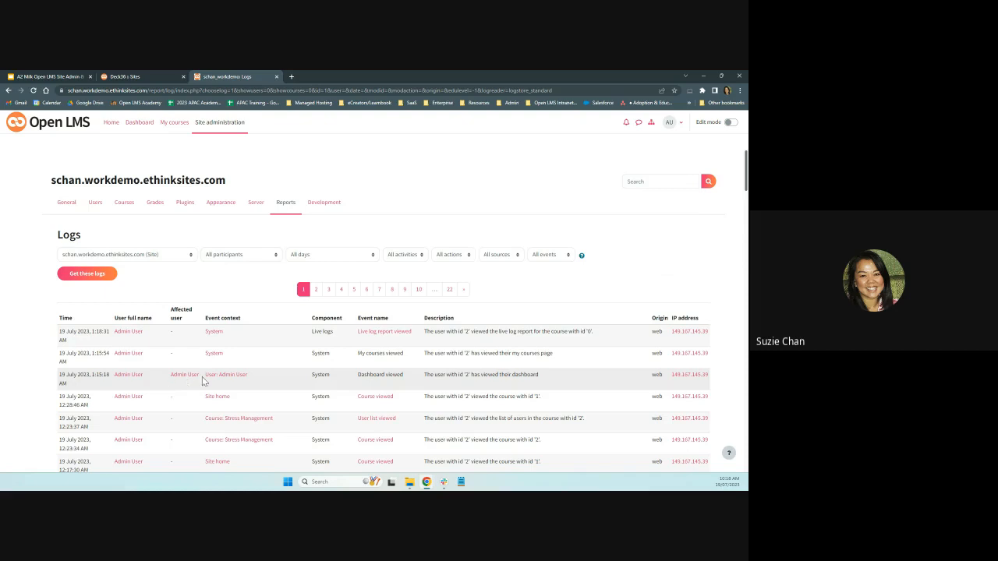
scroll(202, 381, "down", 1)
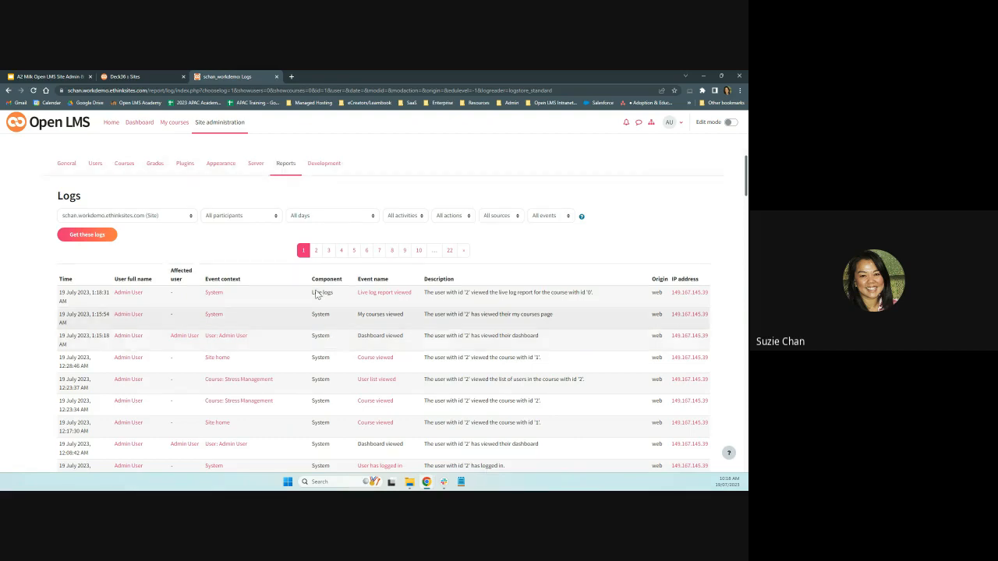
Examine the server's Outgoing mail configuration, including SMTP, no-reply, email diverting, DKIM and email display settings.
left_click(257, 165)
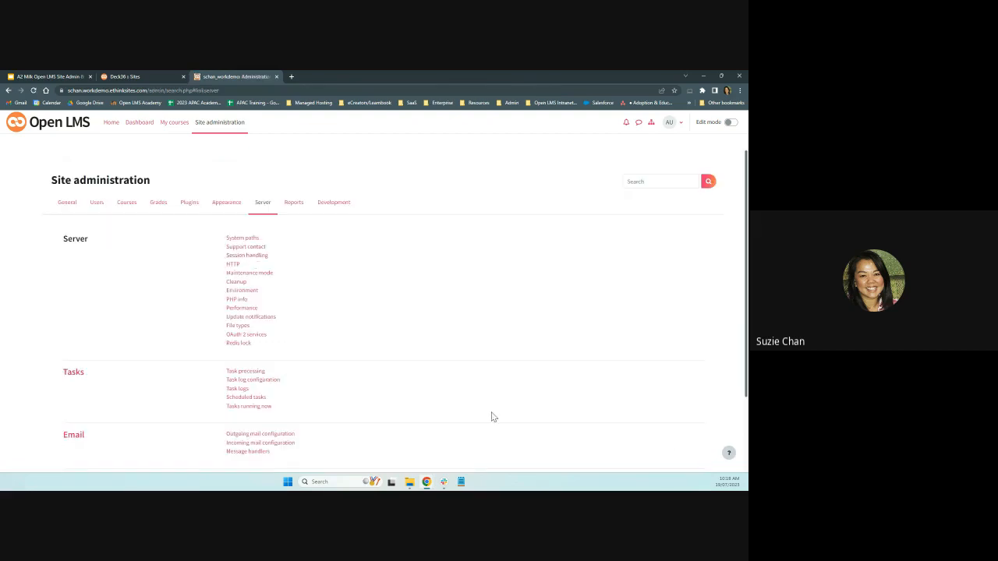
scroll(408, 383, "down", 2)
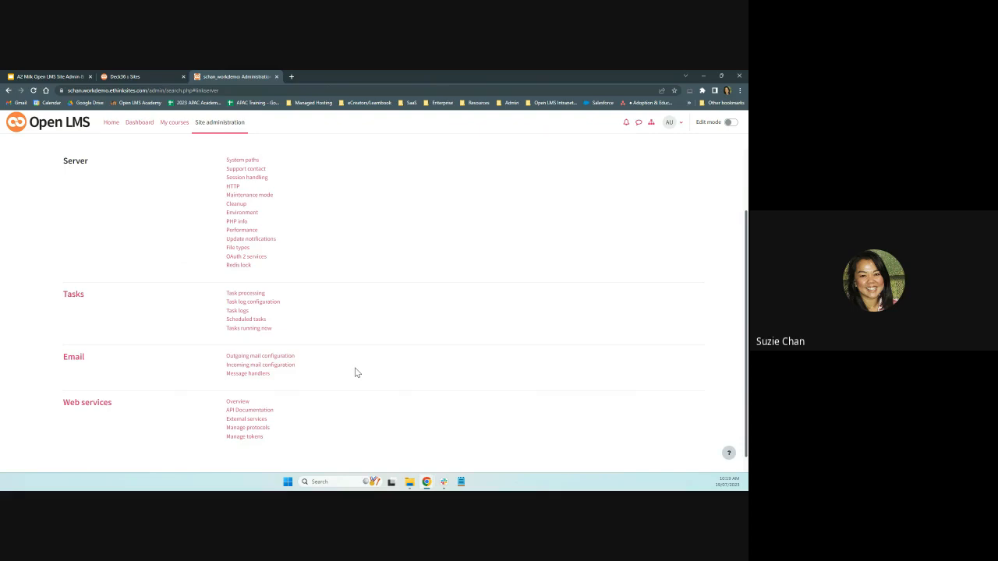
left_click(273, 357)
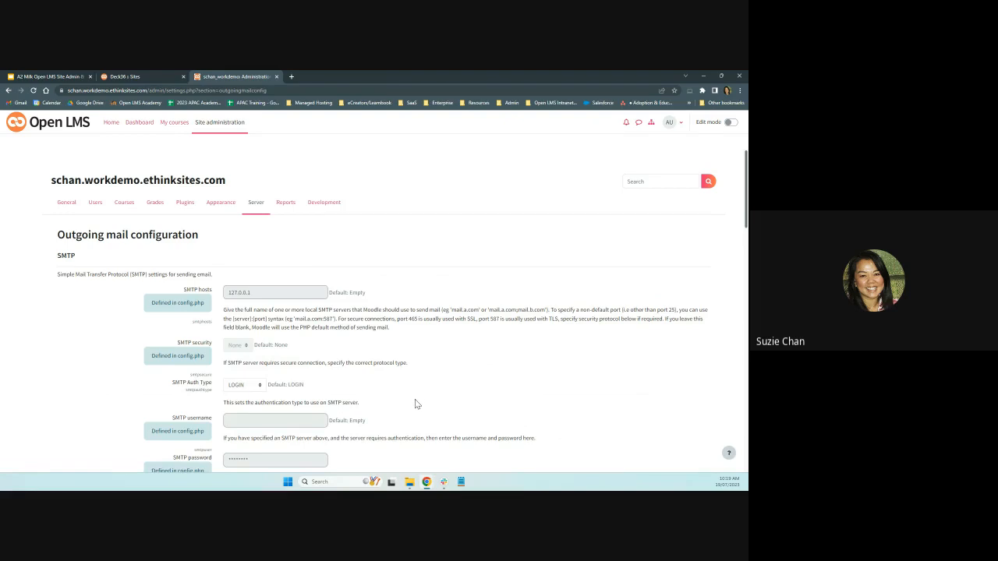
scroll(415, 400, "down", 3)
scroll(414, 400, "down", 4)
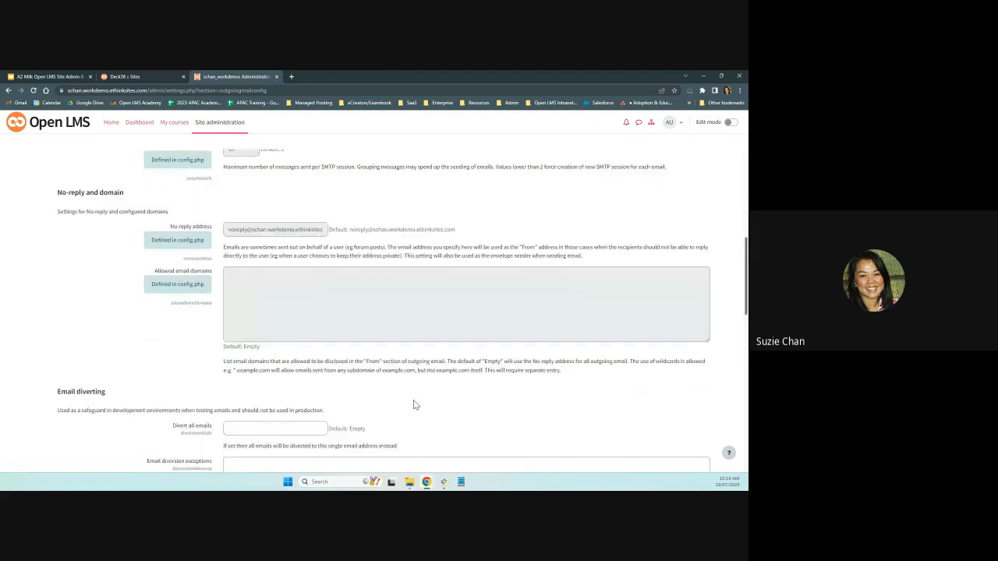
scroll(413, 400, "down", 6)
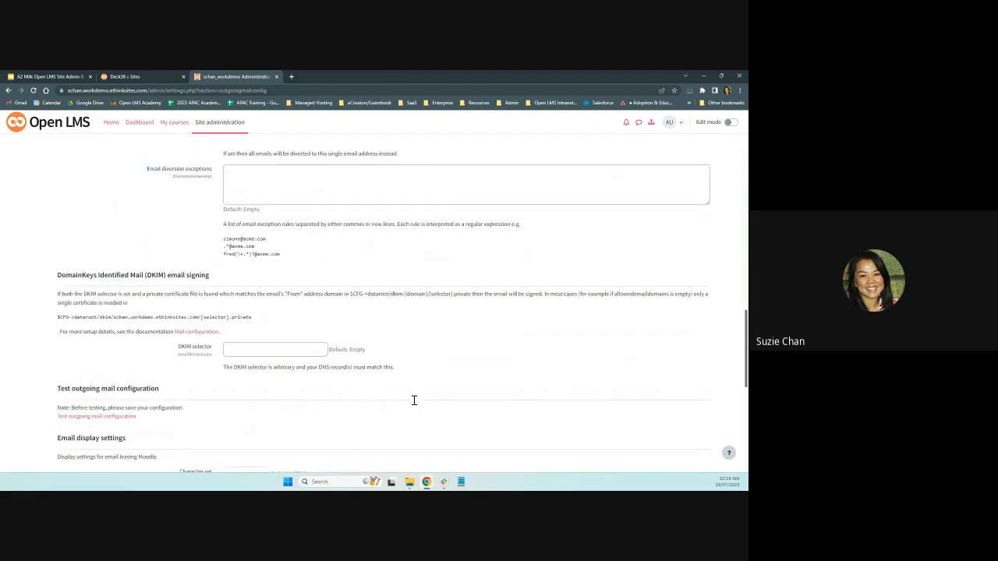
scroll(414, 400, "down", 7)
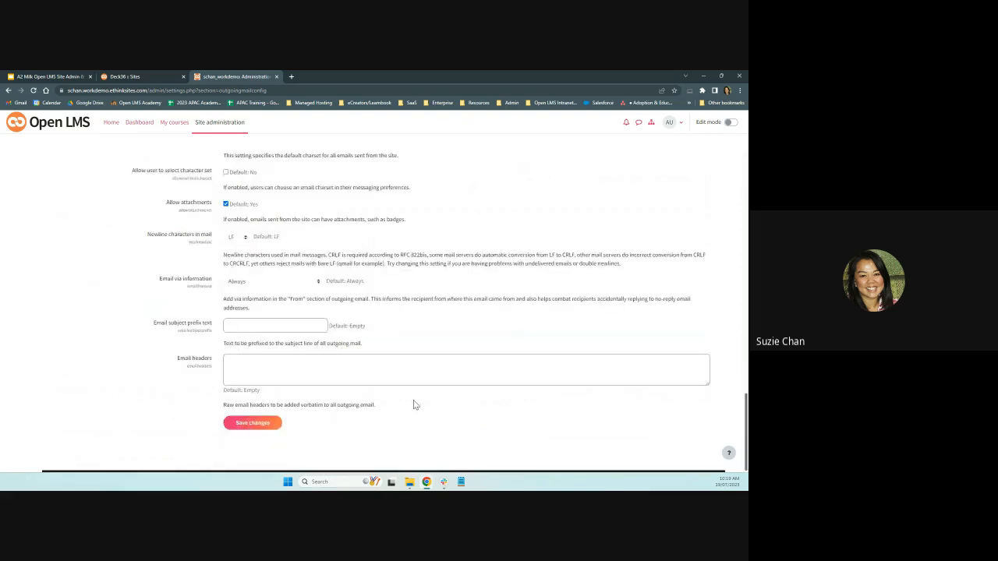
scroll(413, 400, "up", 8)
scroll(413, 400, "up", 3)
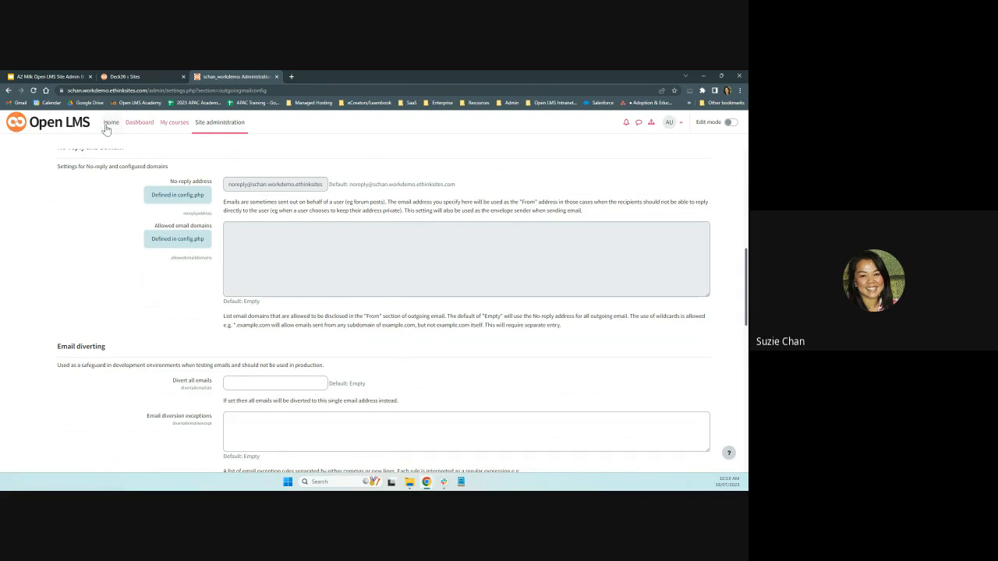
scroll(184, 210, "up", 2)
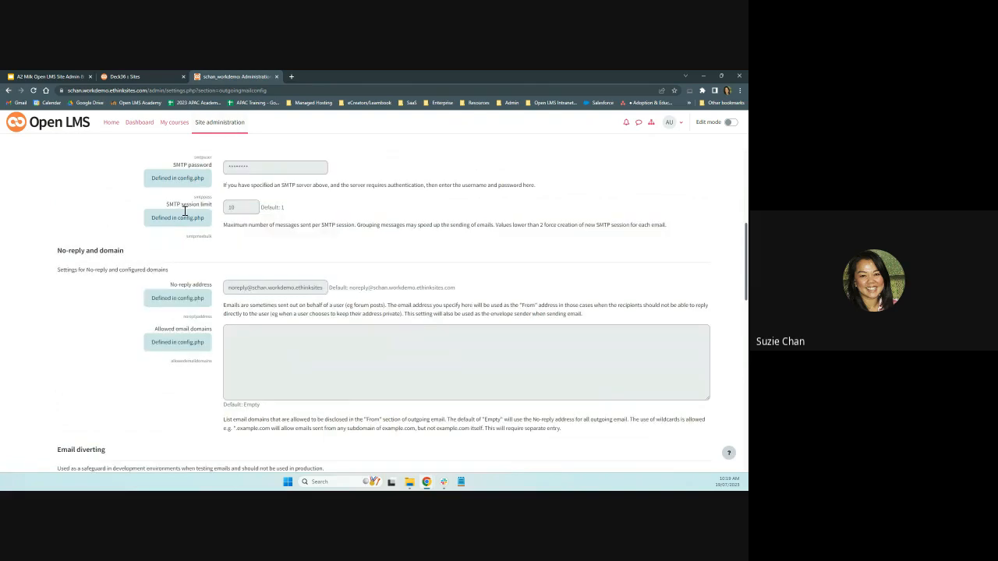
scroll(185, 211, "up", 5)
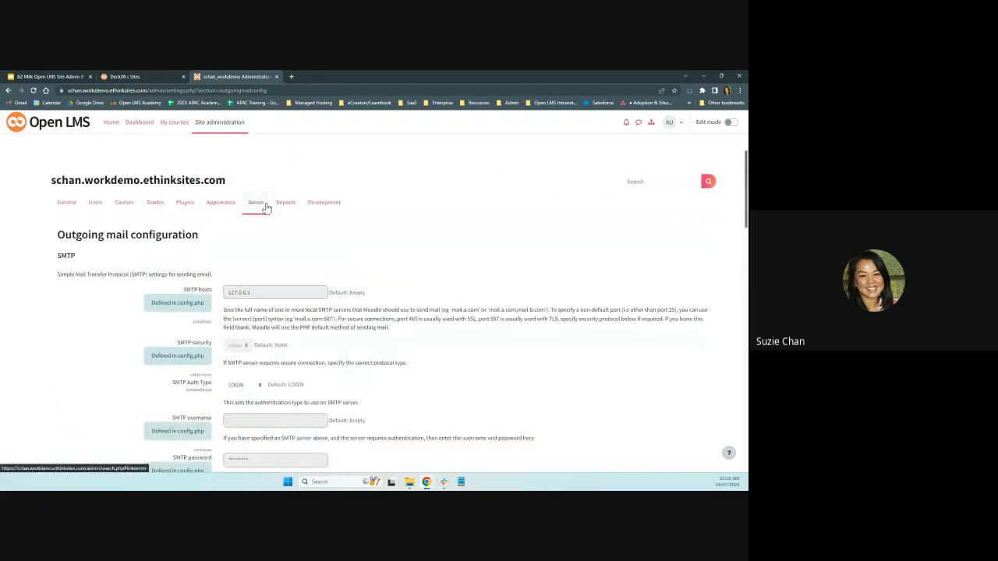
Examine the server's Environment checks and the Maintenance mode settings in Site administration.
left_click(259, 204)
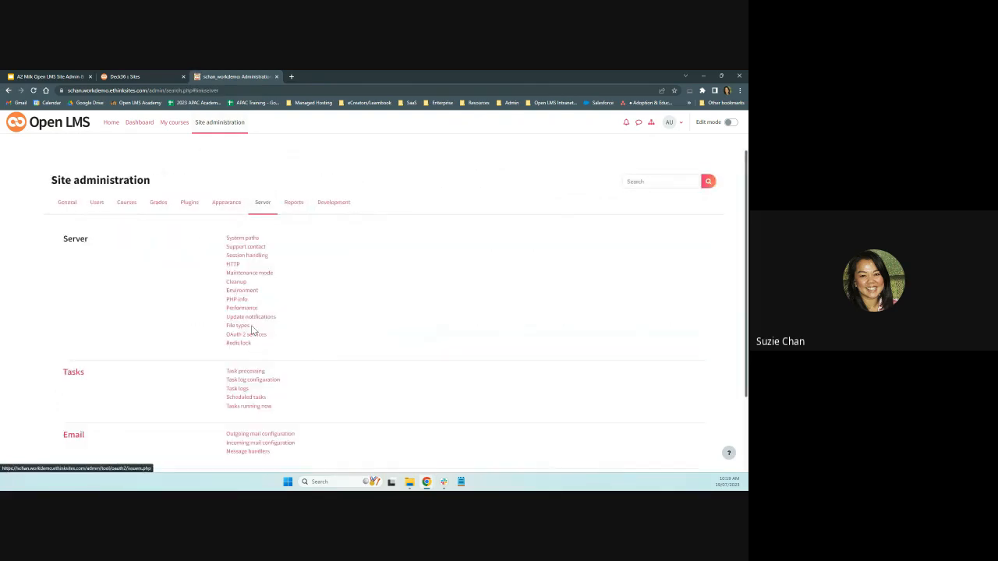
left_click(248, 291)
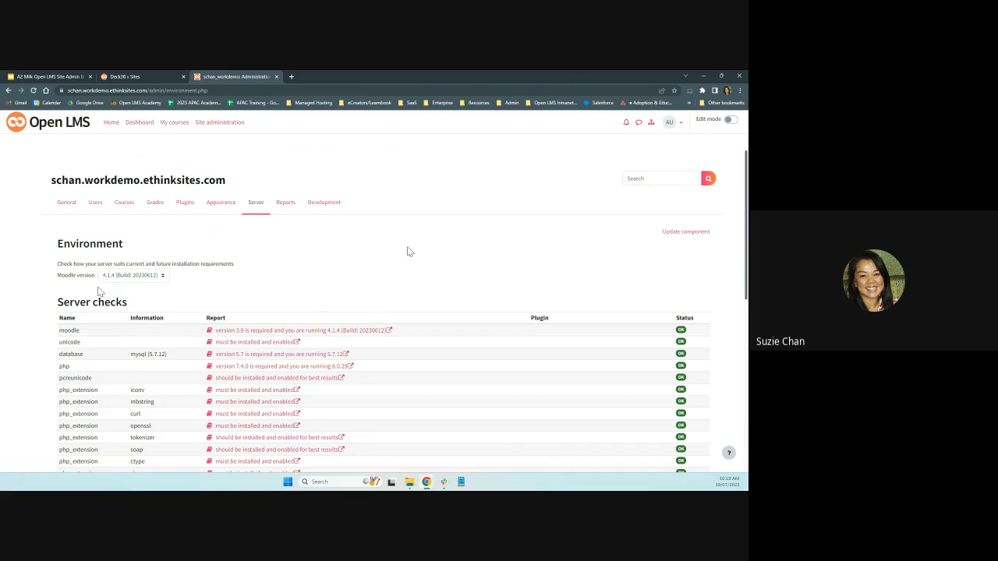
left_click(256, 204)
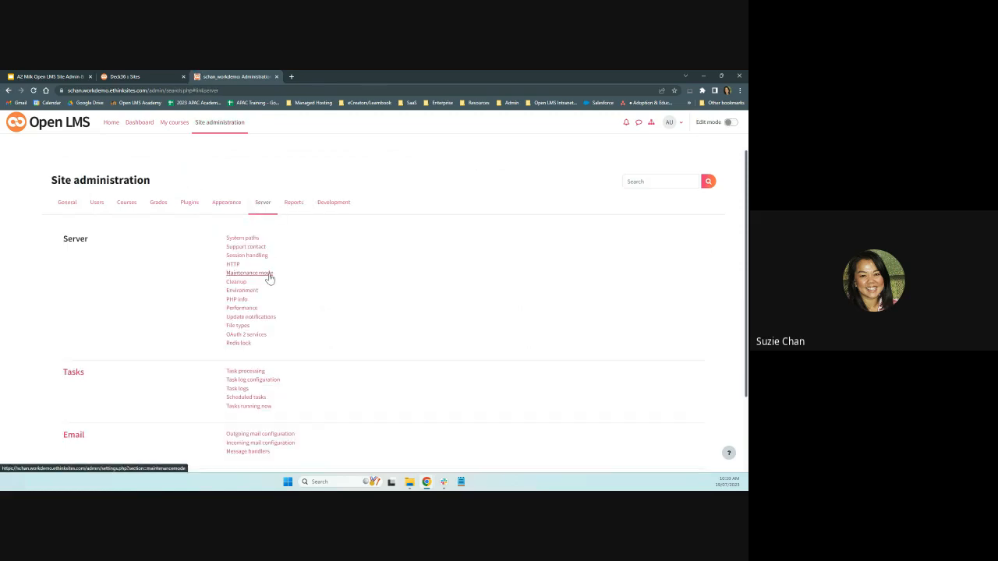
left_click(267, 275)
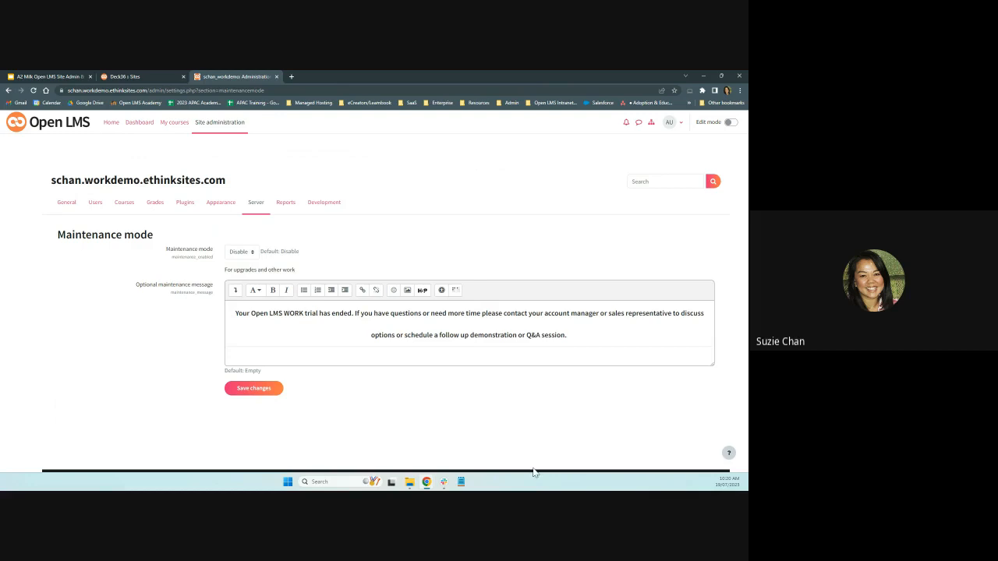
View the Theme selector among the Appearance settings and examine the theme assigned to each device type.
left_click(220, 205)
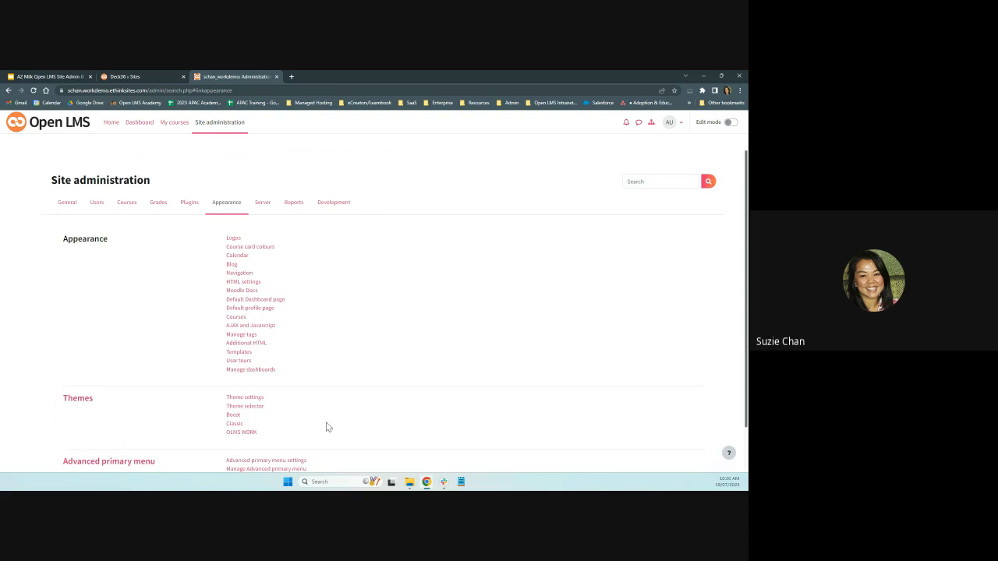
scroll(322, 416, "down", 1)
scroll(322, 417, "down", 1)
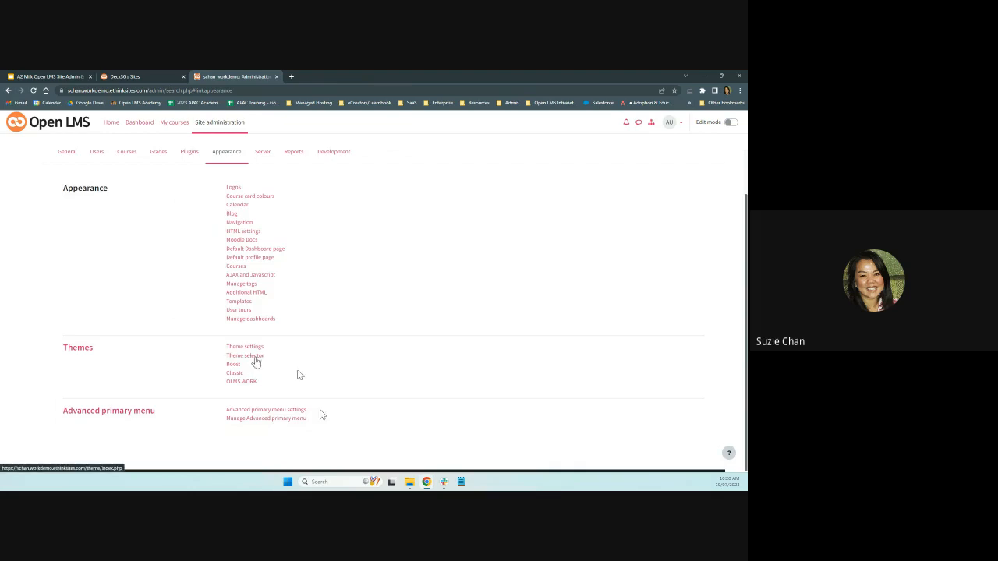
left_click(254, 357)
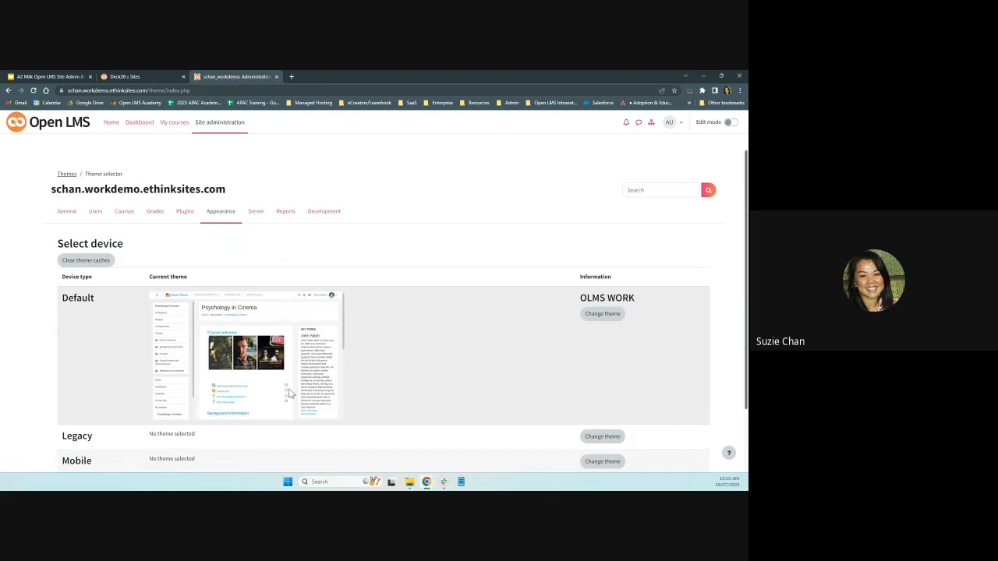
scroll(468, 418, "down", 2)
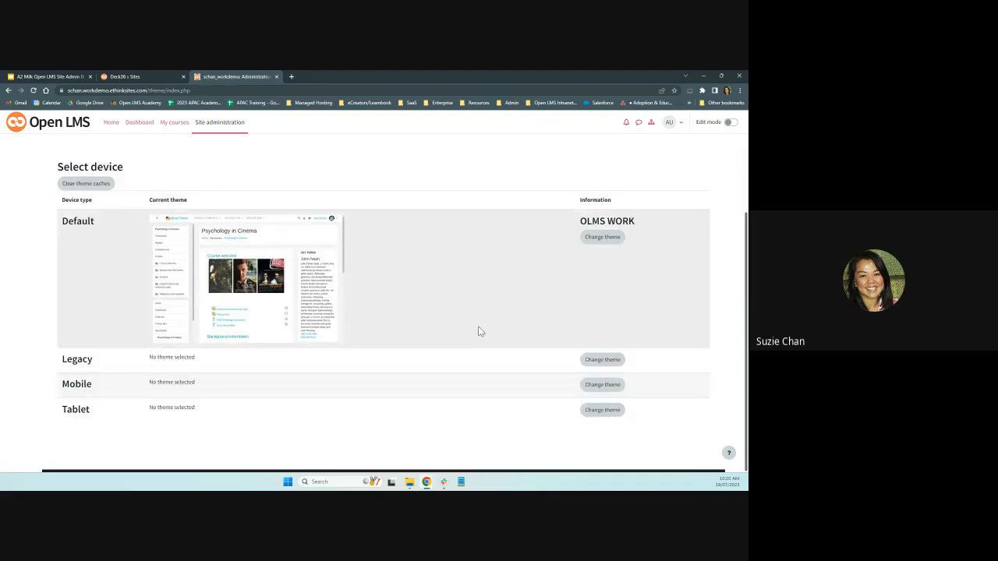
Compare the Boost, Classic and OLMS WORK themes offered for the default device, and return to the Appearance settings list.
left_click(612, 238)
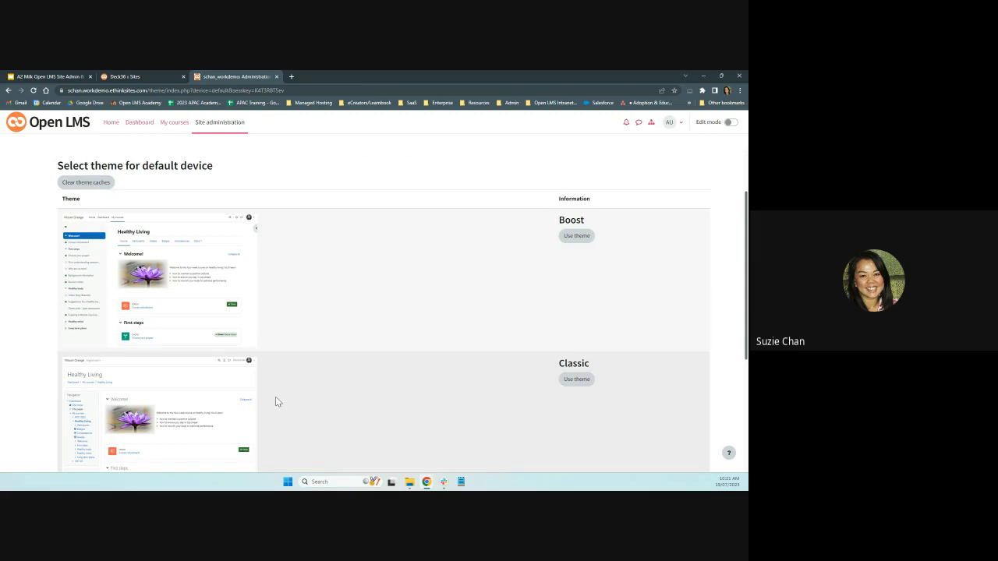
scroll(275, 396, "down", 1)
scroll(152, 388, "down", 2)
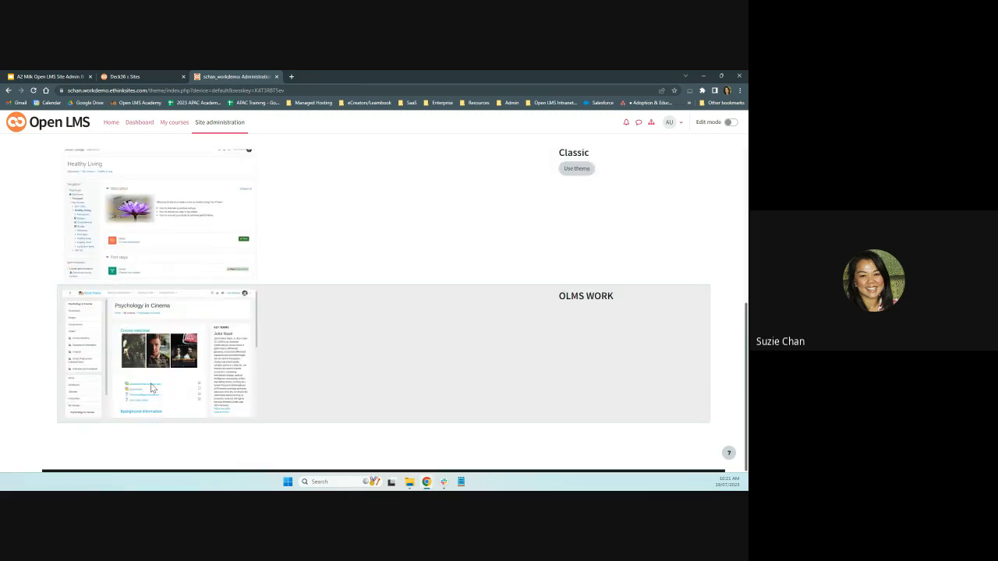
scroll(152, 388, "up", 2)
scroll(227, 341, "down", 2)
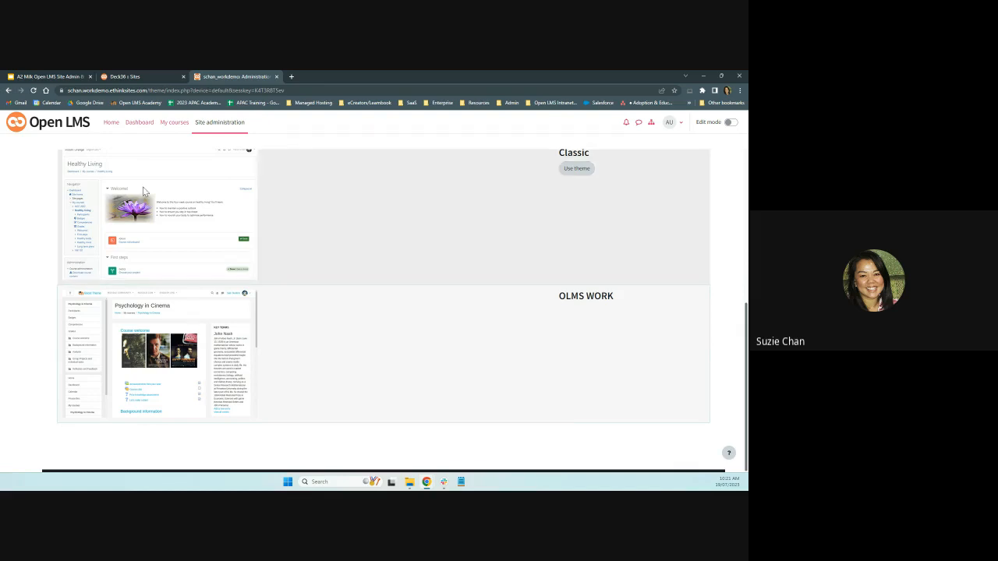
left_click(8, 91)
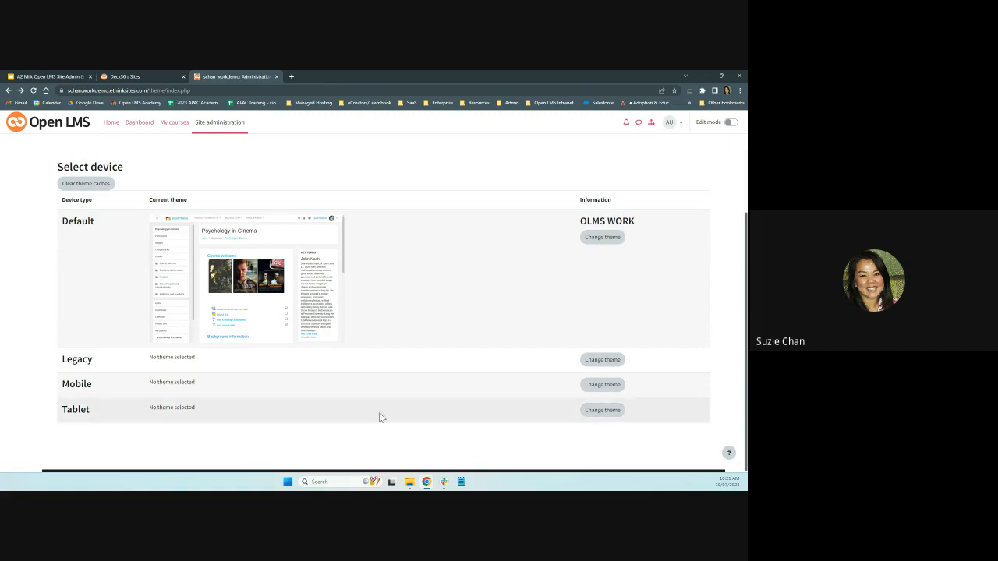
left_click(10, 91)
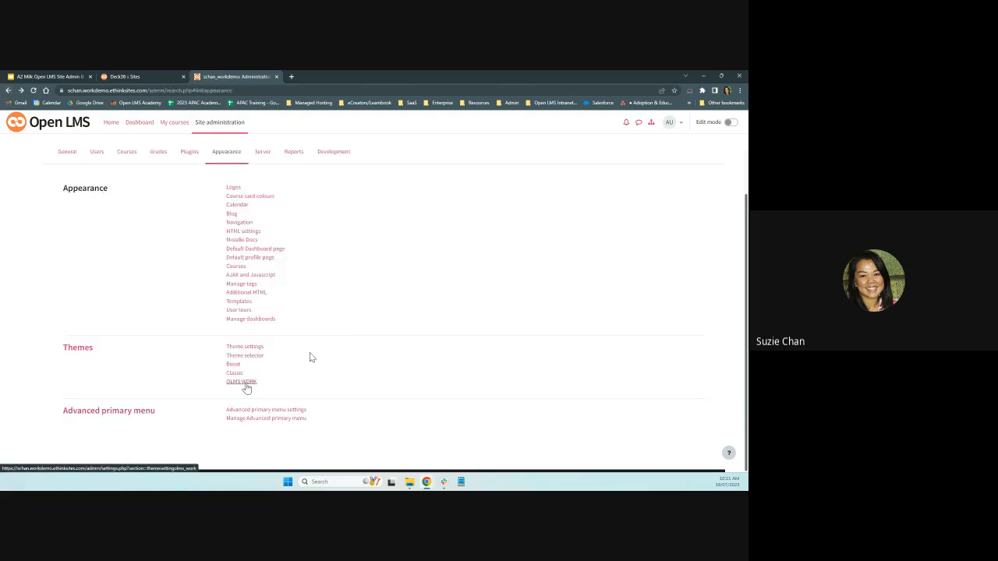
Examine the OLMS WORK theme's general settings and its advanced raw SCSS settings.
left_click(245, 382)
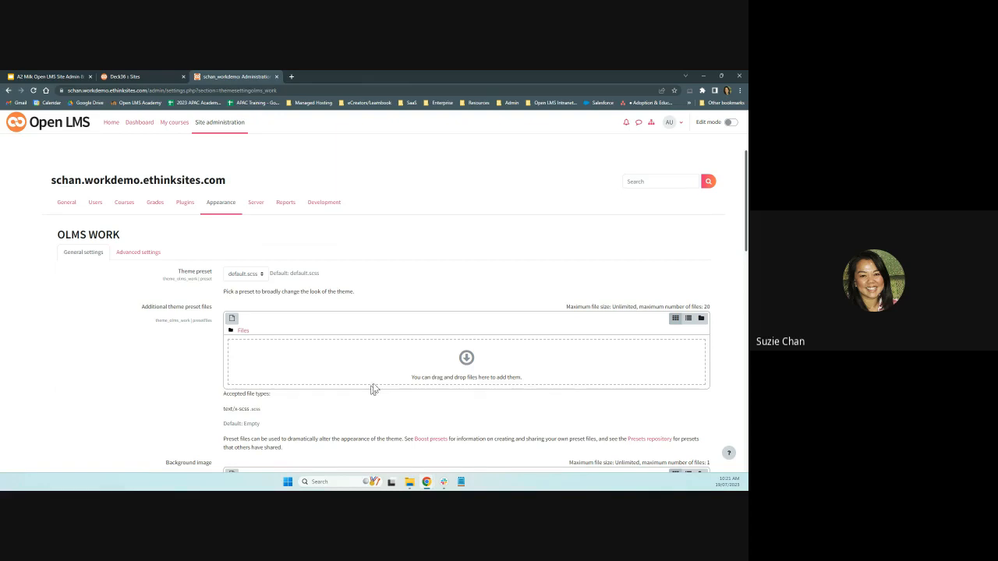
scroll(374, 387, "down", 1)
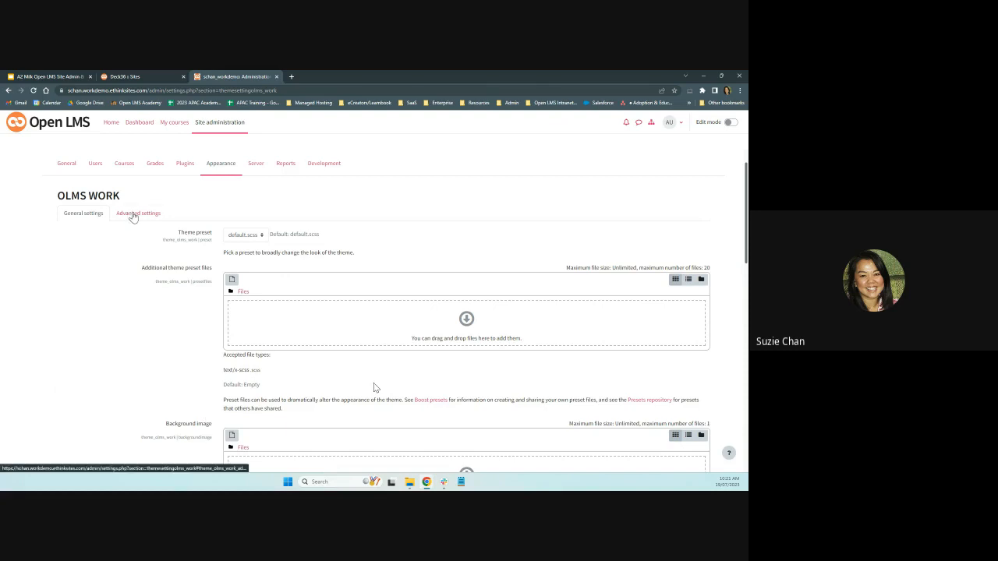
left_click(133, 216)
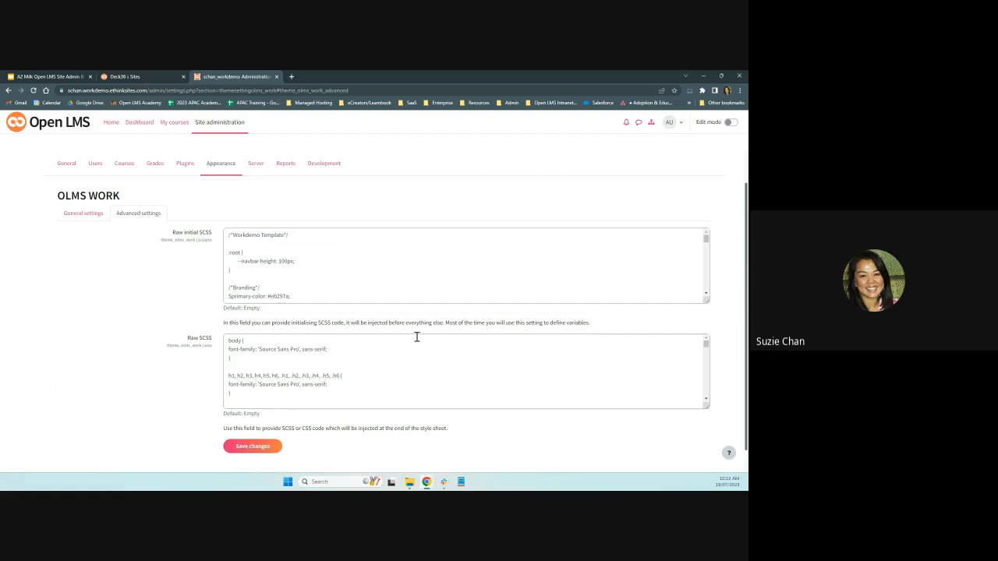
Examine the Site home settings, including site name, summary, site home items and the choices for the fourth logged-in item.
left_click(112, 123)
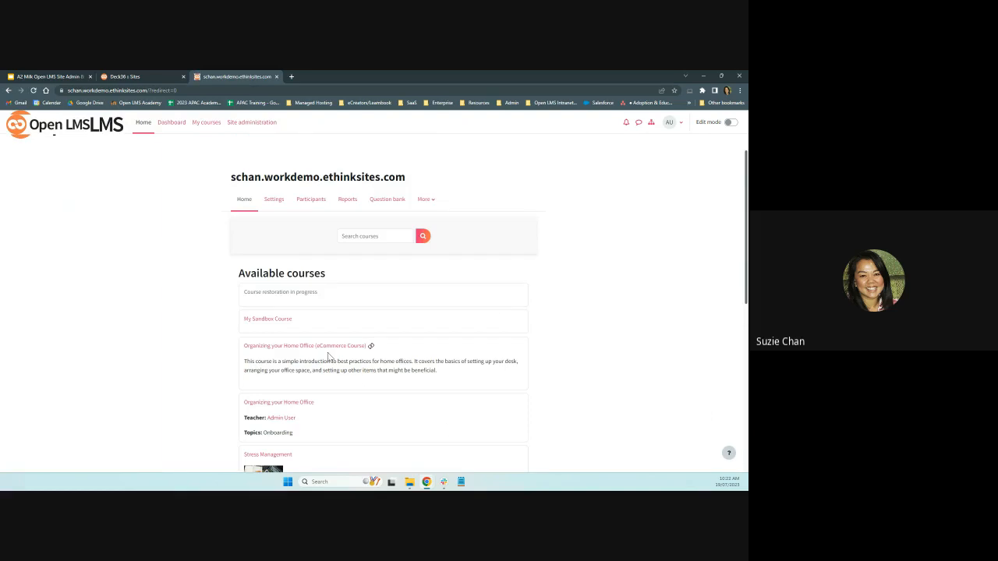
left_click(275, 202)
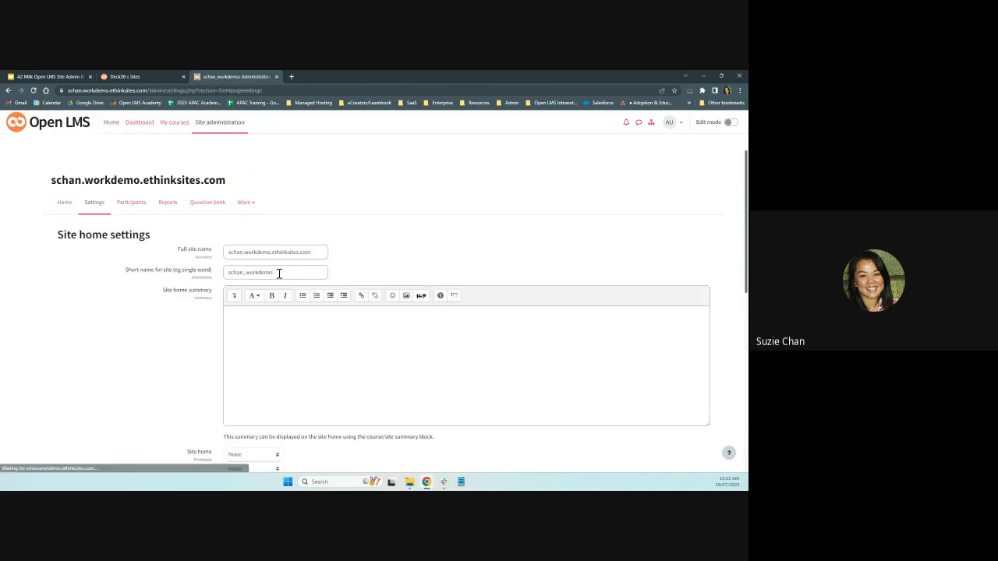
scroll(435, 241, "down", 1)
scroll(436, 241, "down", 1)
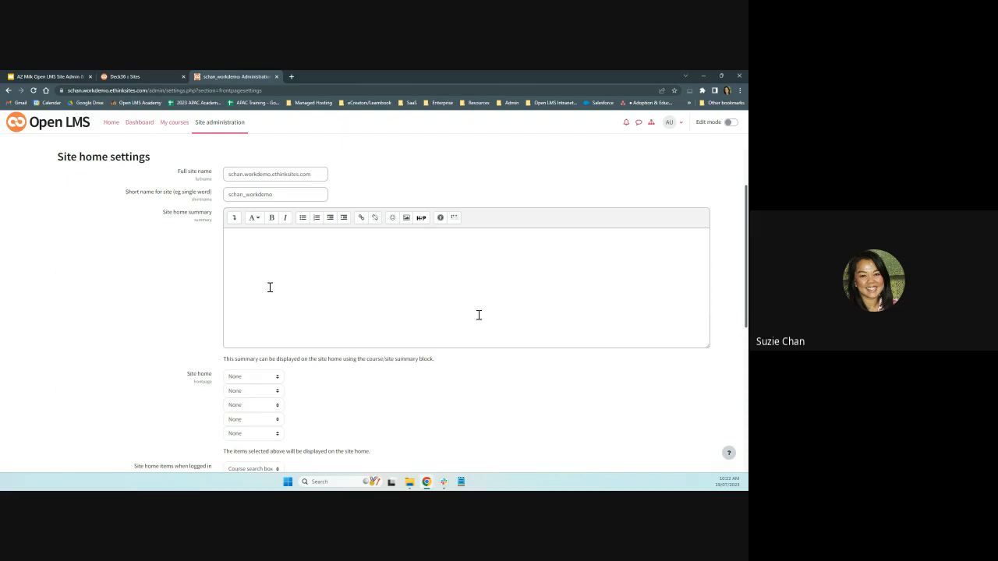
scroll(479, 315, "down", 3)
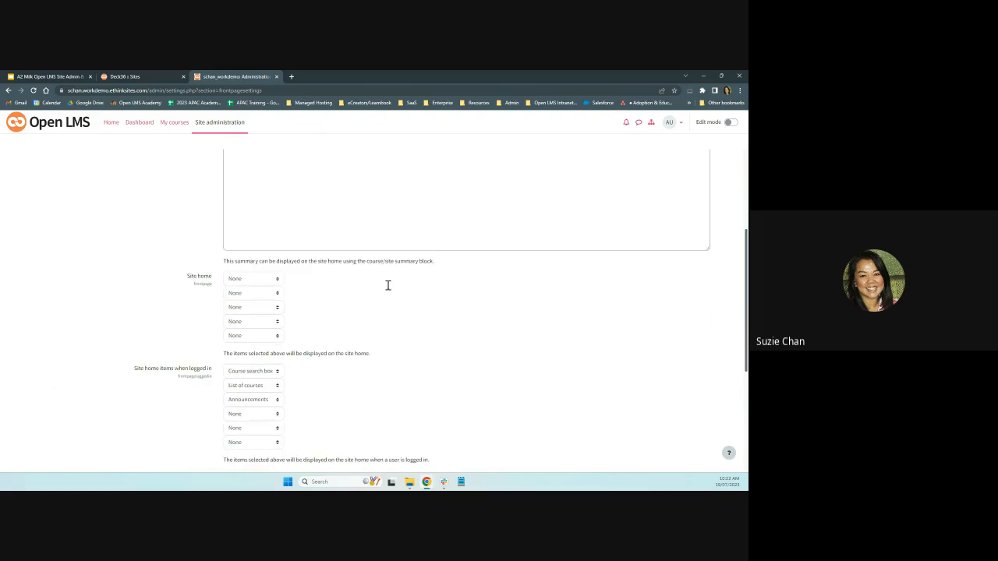
scroll(387, 285, "down", 2)
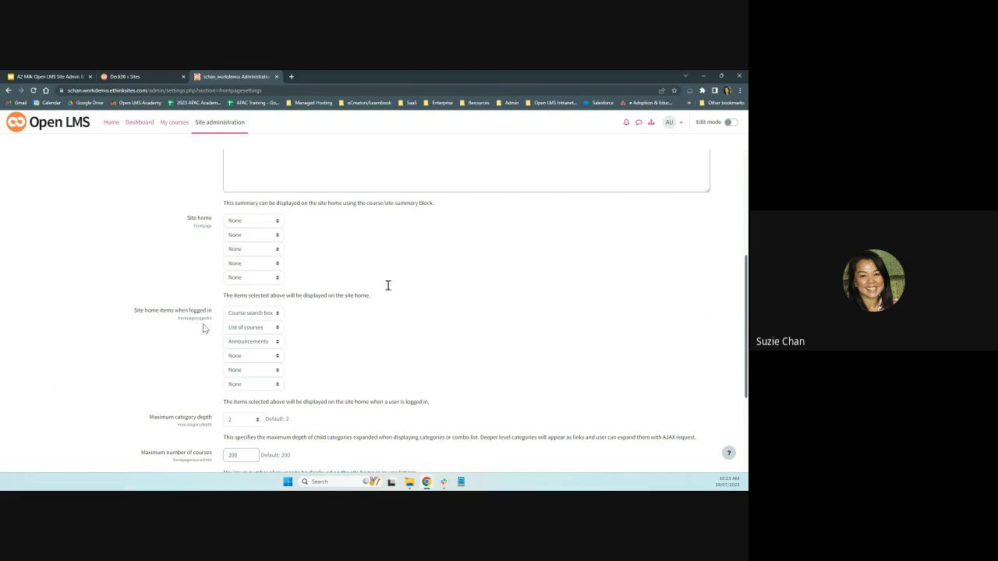
scroll(295, 315, "down", 1)
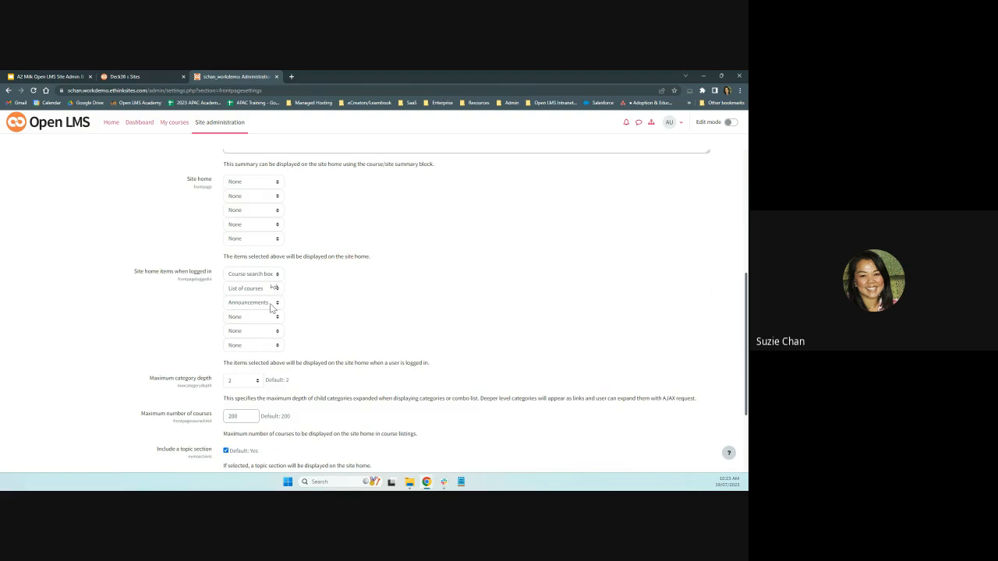
left_click(278, 317)
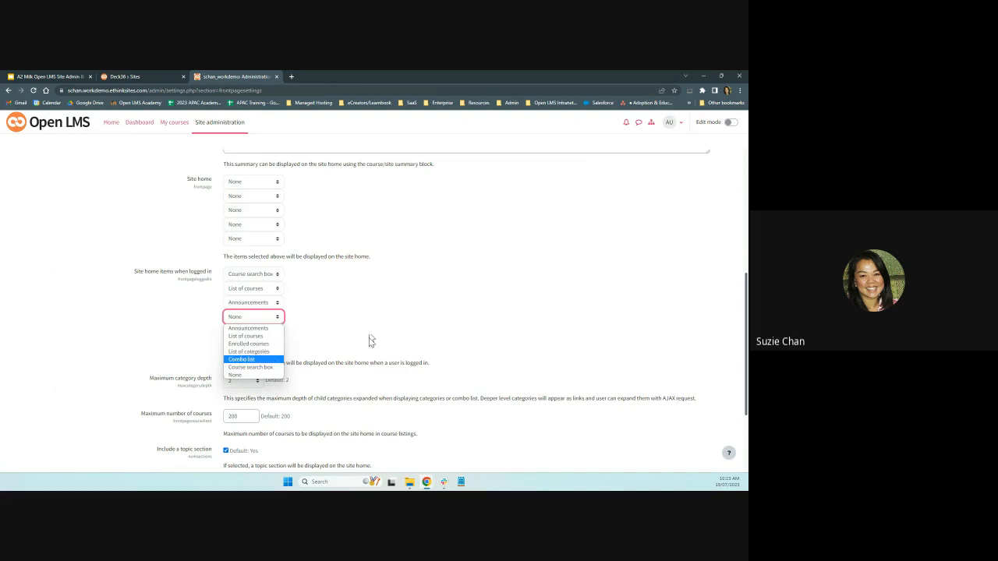
scroll(370, 340, "up", 5)
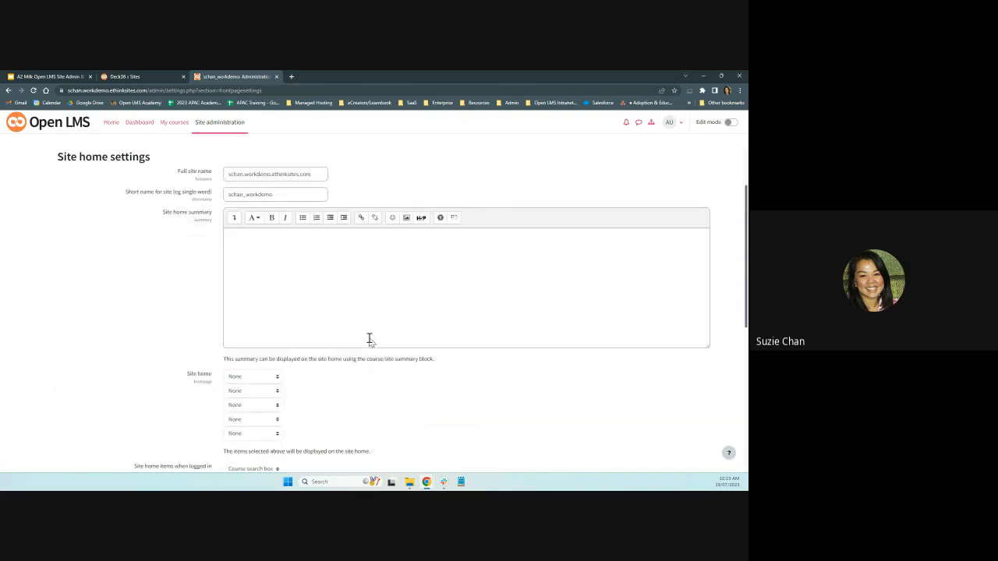
scroll(370, 341, "up", 1)
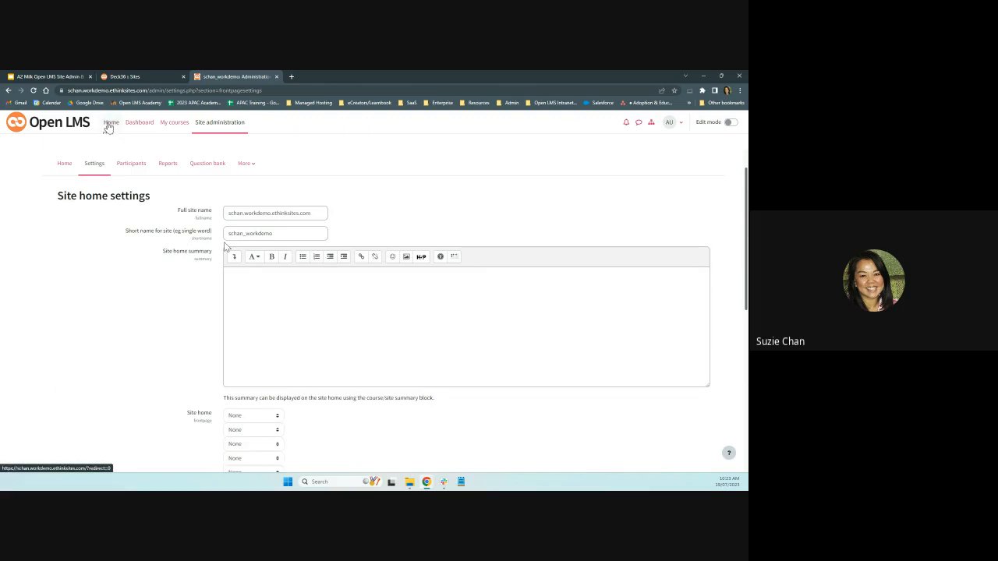
Look through the available courses and site announcements on the site's Home page.
left_click(112, 122)
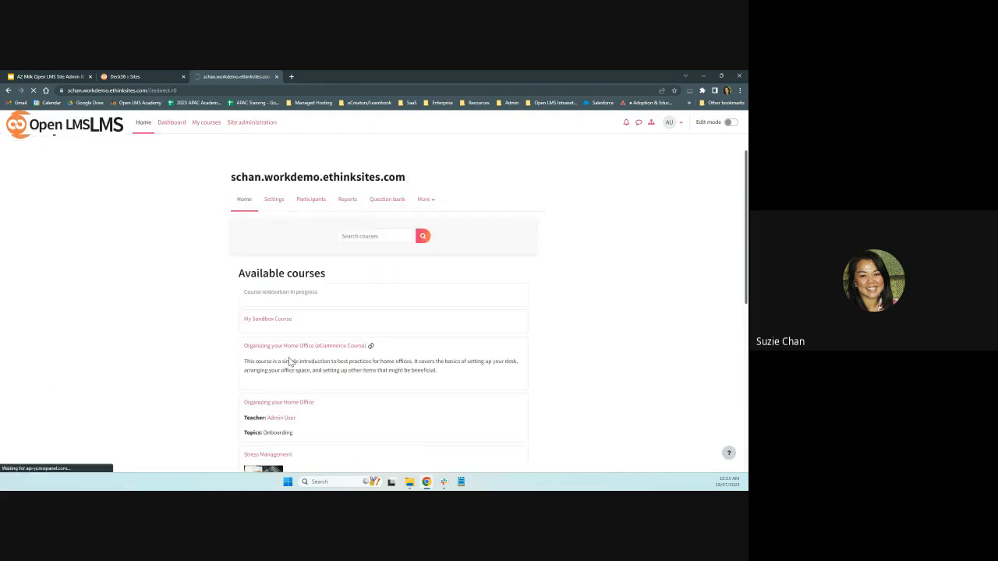
scroll(288, 361, "down", 3)
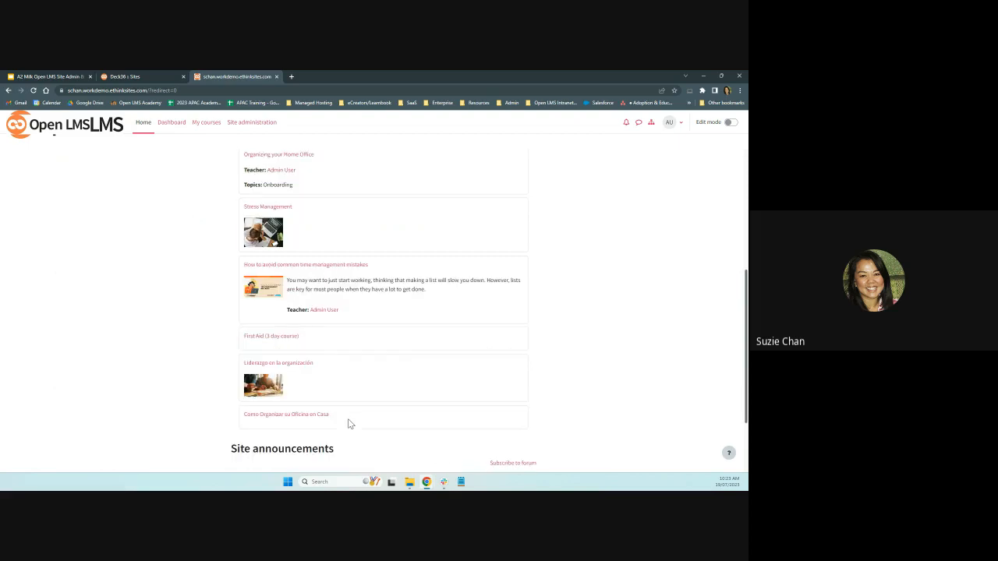
scroll(350, 424, "up", 2)
scroll(350, 424, "up", 3)
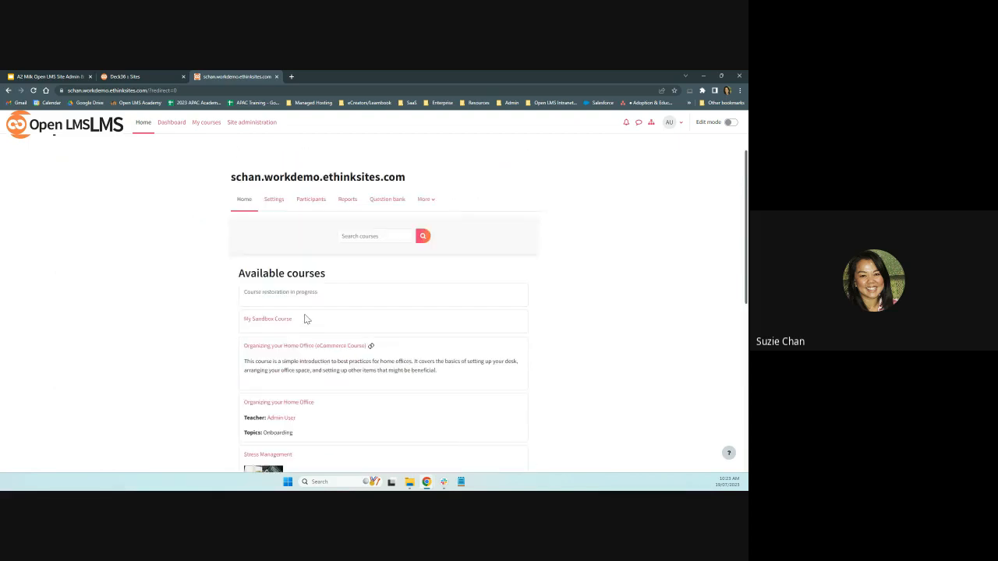
View the Dashboard page with its timeline, recently accessed courses and calendar.
left_click(171, 123)
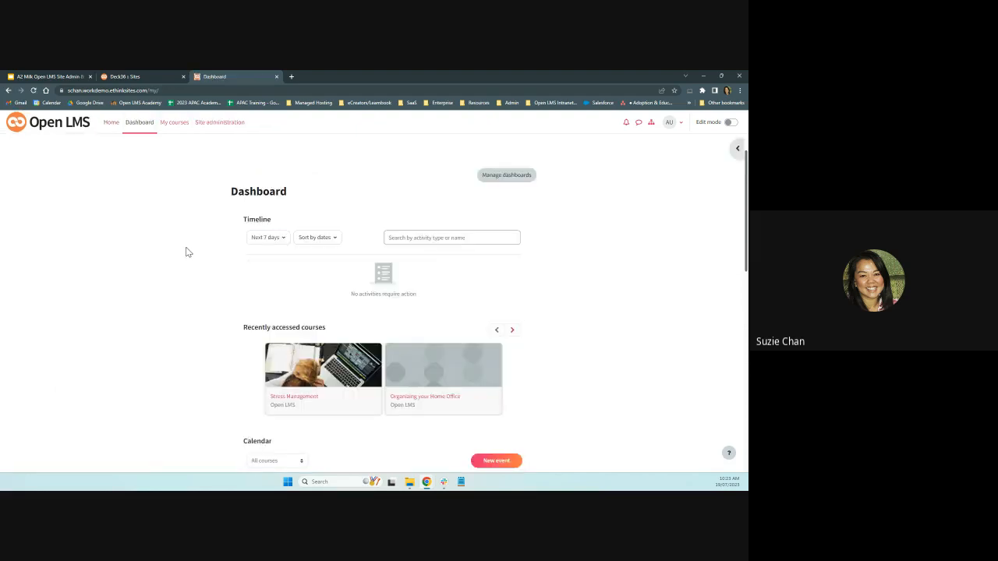
scroll(390, 361, "down", 1)
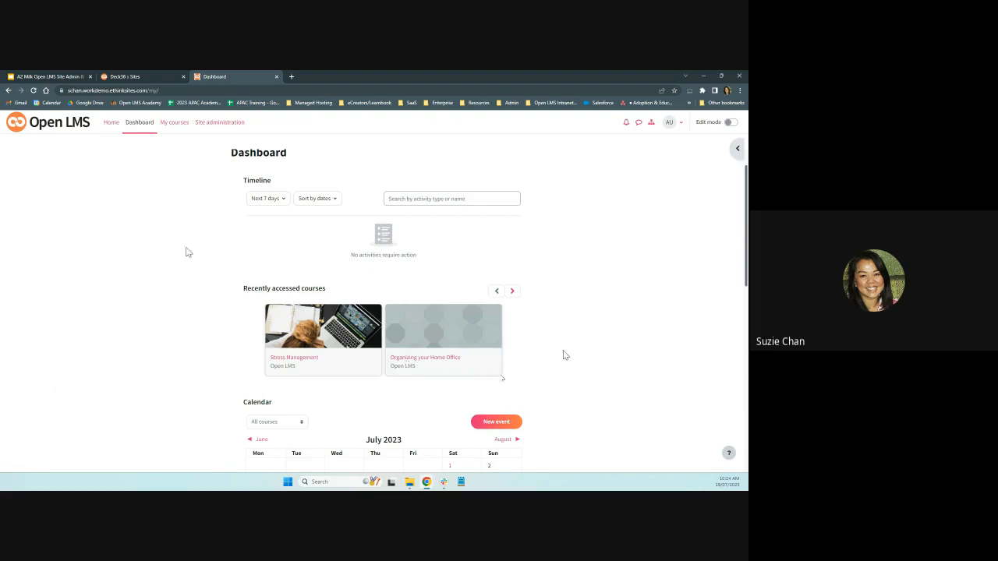
scroll(554, 345, "down", 1)
scroll(558, 345, "up", 2)
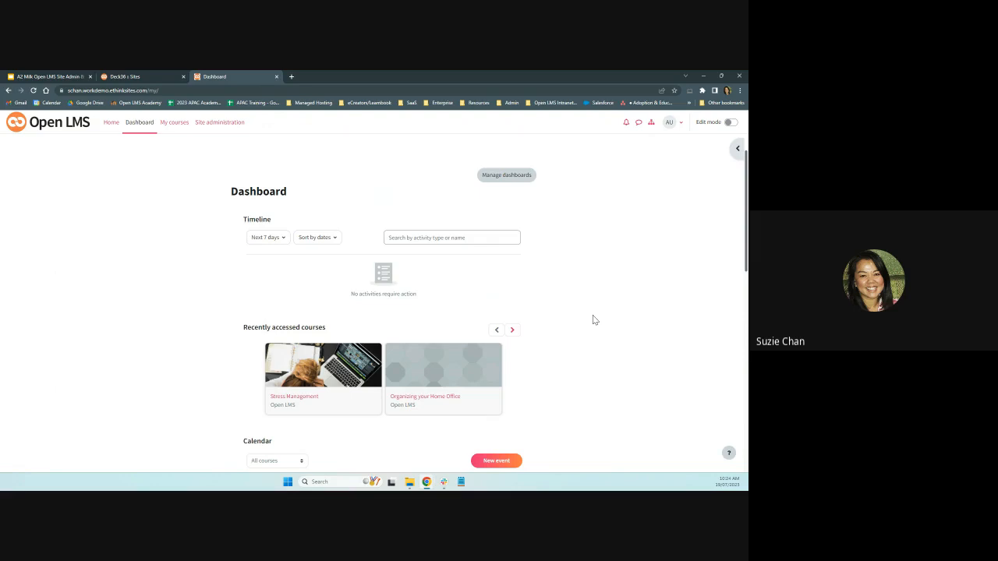
Turn on editing for the Dashboard, show the block drawer and add a Text block to the main content area.
left_click(731, 123)
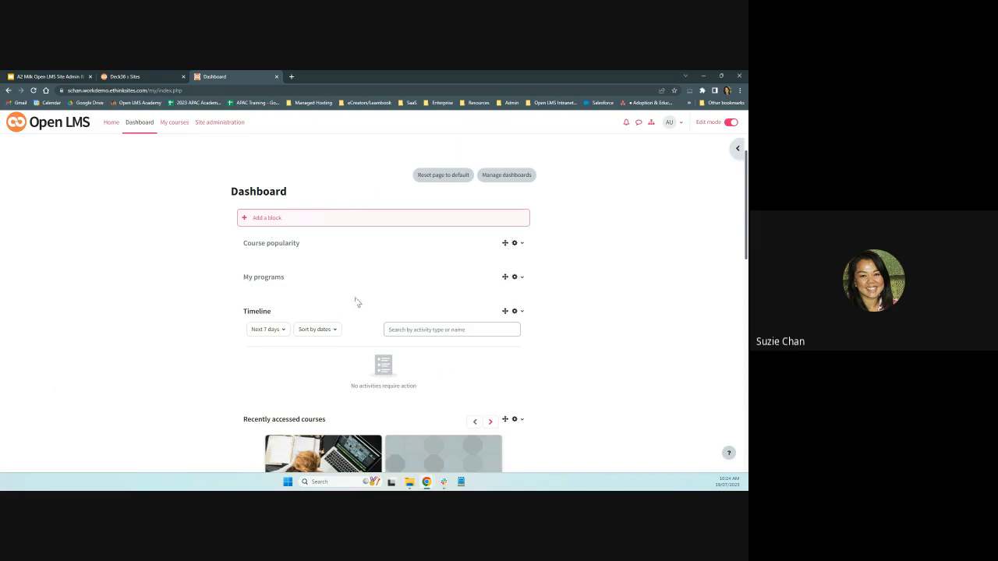
left_click(735, 152)
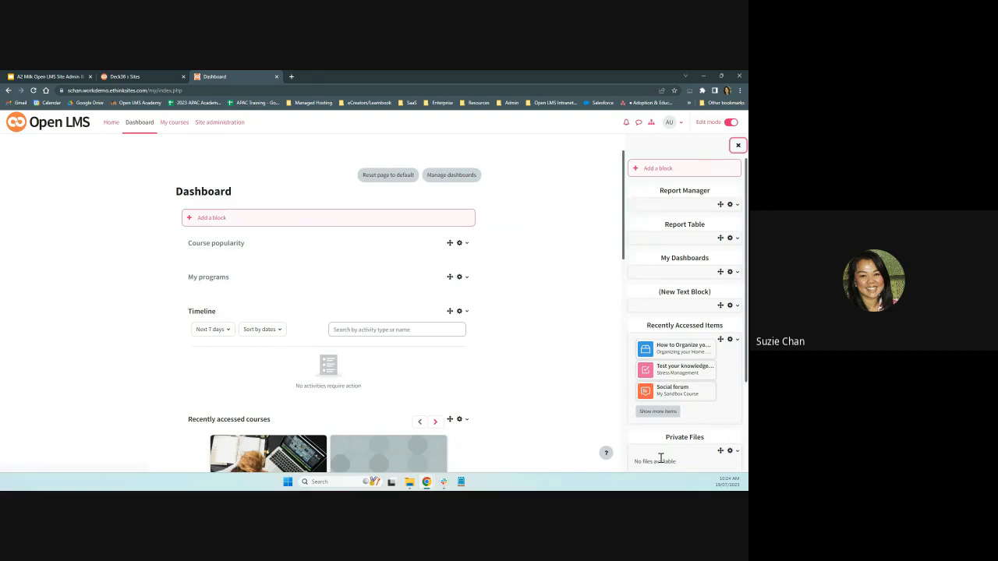
left_click(206, 221)
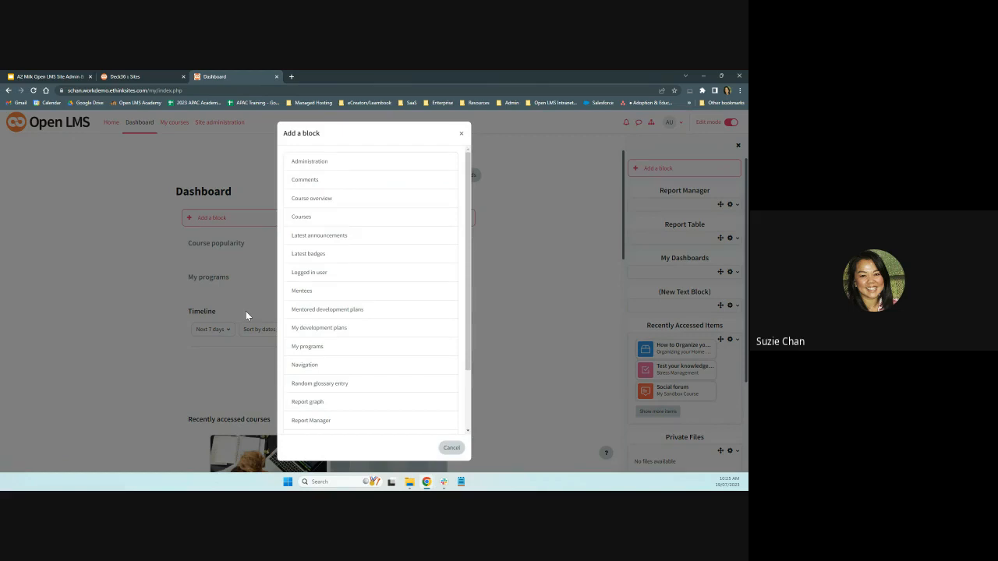
scroll(388, 247, "down", 1)
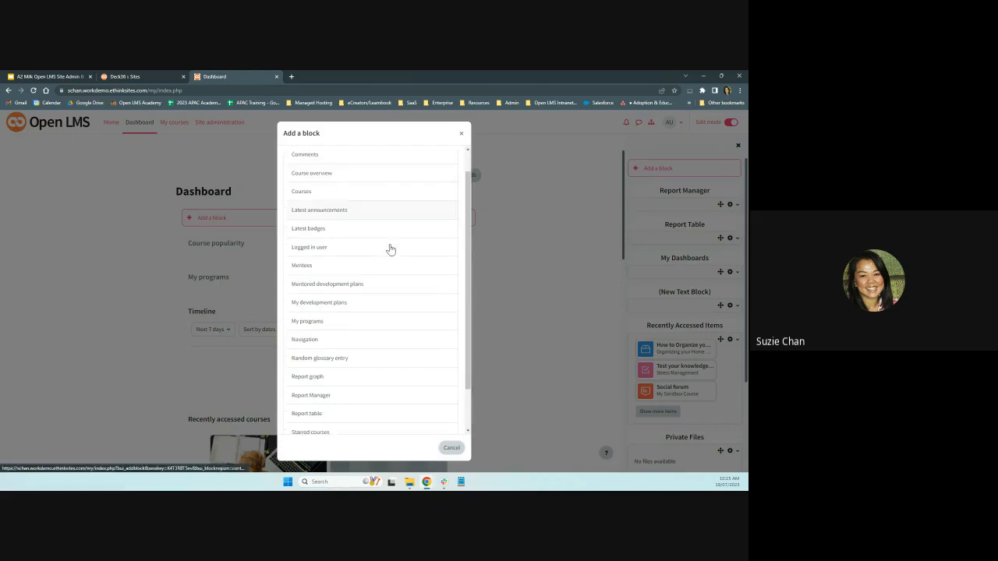
scroll(393, 265, "down", 2)
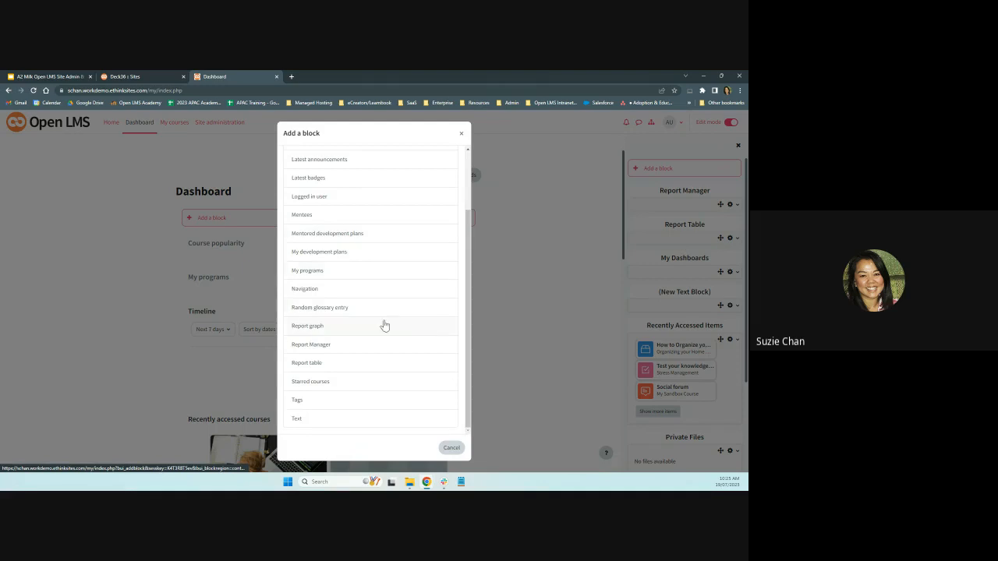
left_click(296, 419)
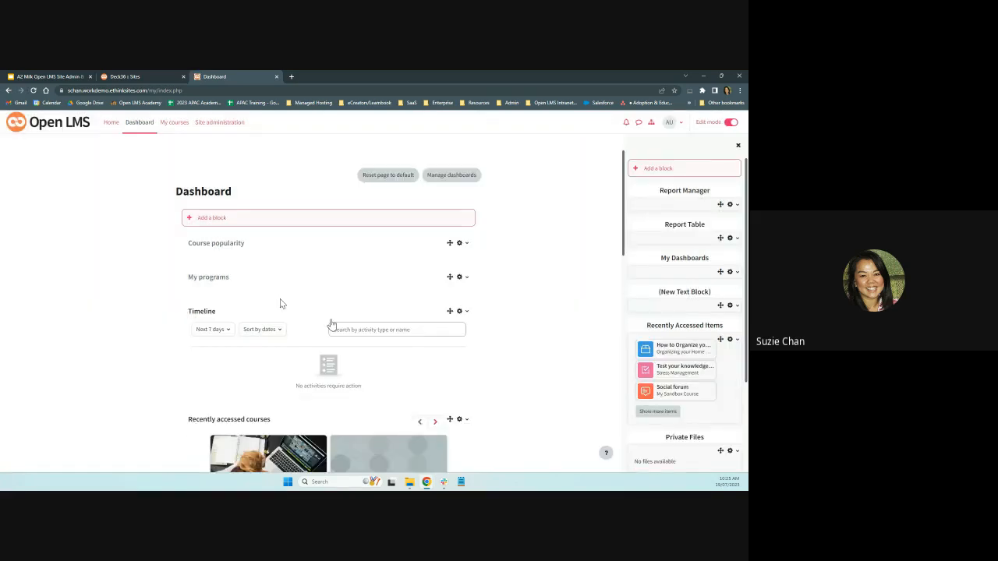
Move the new text block in the main content area to between Recently accessed courses and Calendar.
scroll(281, 305, "down", 2)
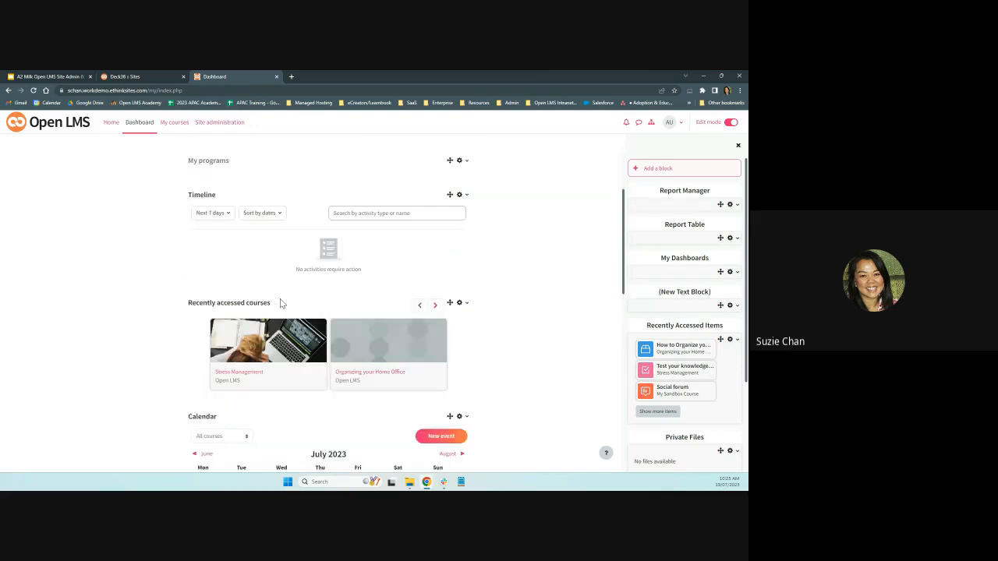
scroll(284, 308, "down", 6)
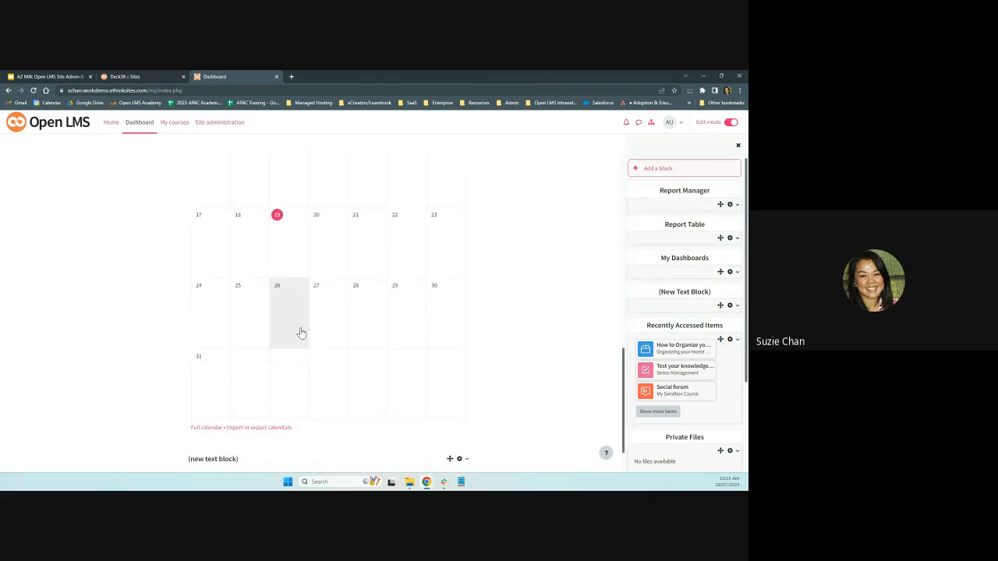
scroll(301, 333, "down", 1)
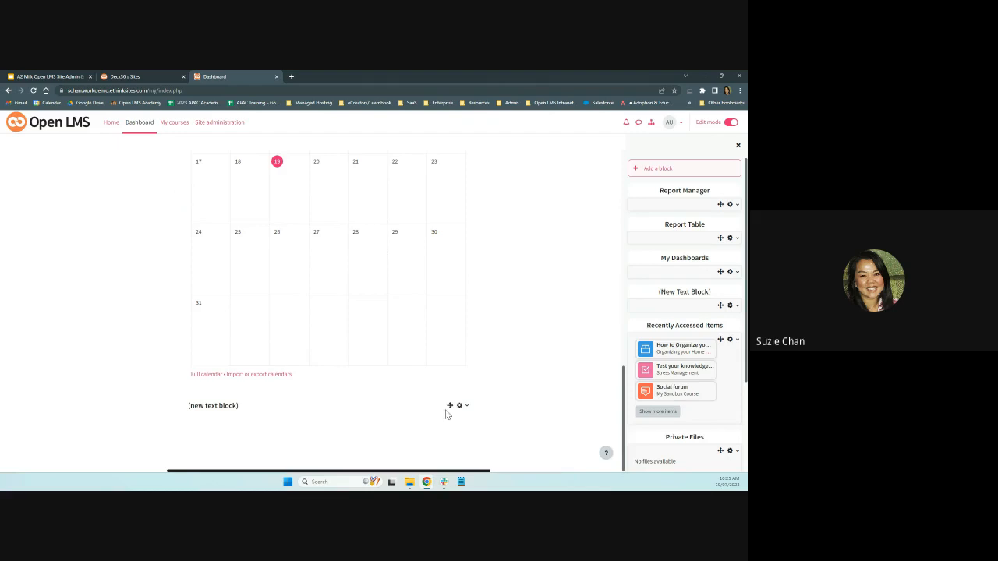
left_click_drag(450, 404, 458, 181)
right_click(457, 180)
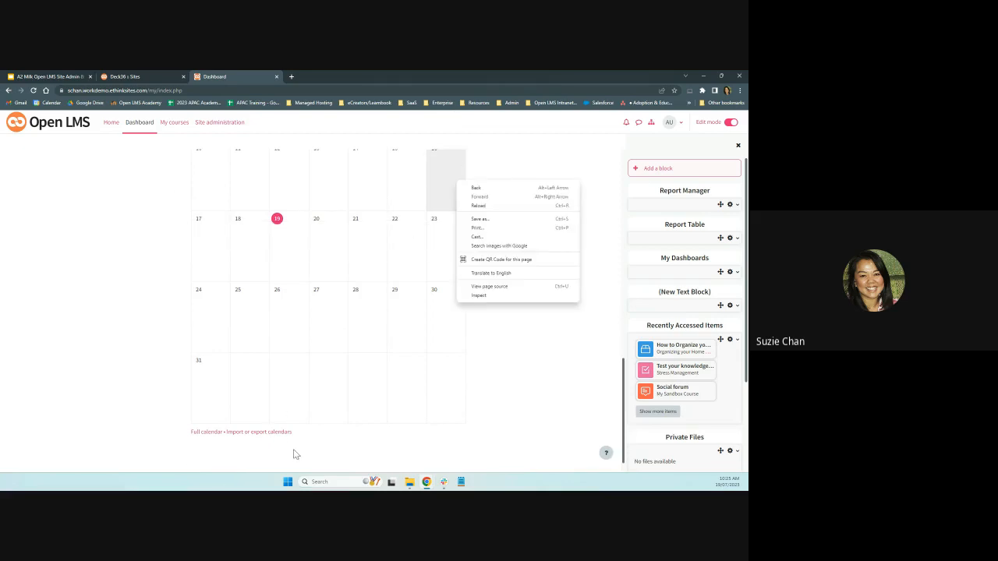
scroll(296, 436, "up", 3)
scroll(298, 418, "up", 5)
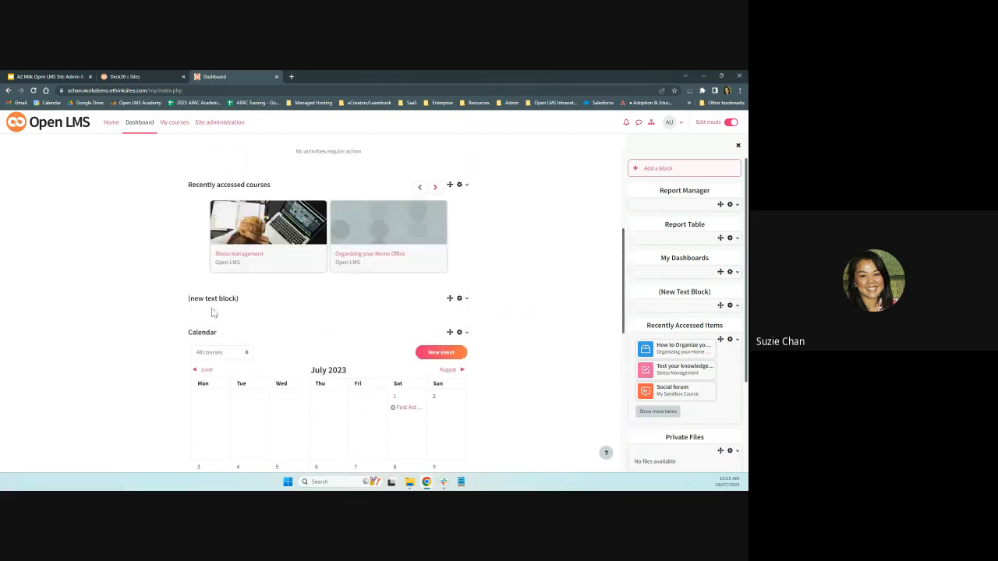
Configure the new text block with the content "APAC Adoption & Education Webinars and Training", leaving its title empty.
left_click(459, 300)
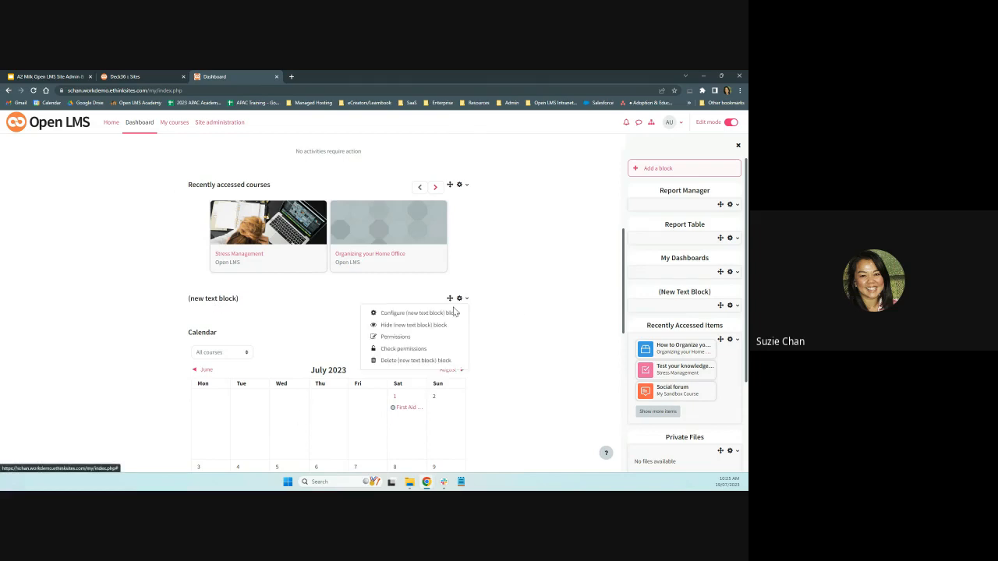
left_click(453, 316)
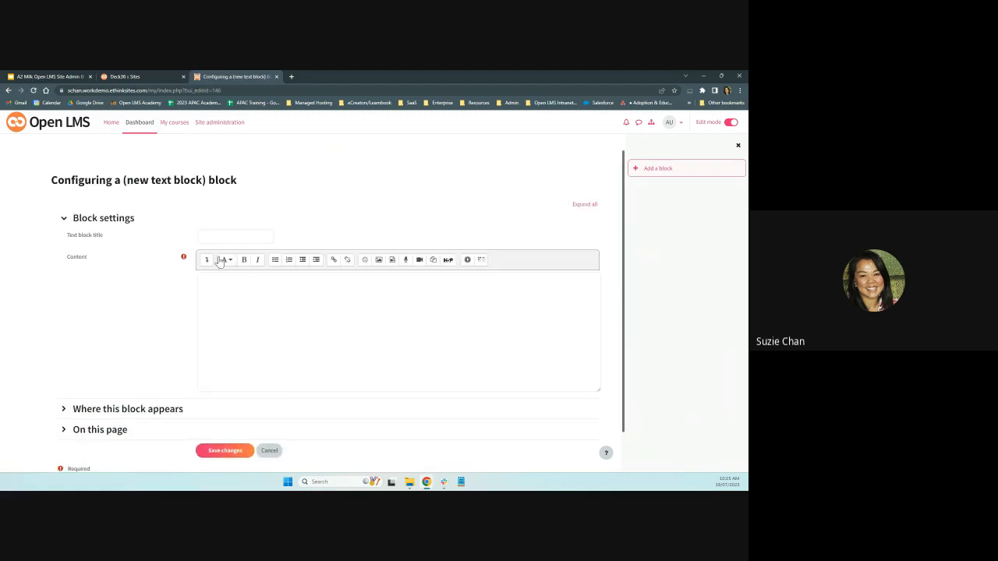
left_click(237, 296)
left_click(244, 238)
left_click(223, 289)
type("APAC Adoption & Education Webinars and Training")
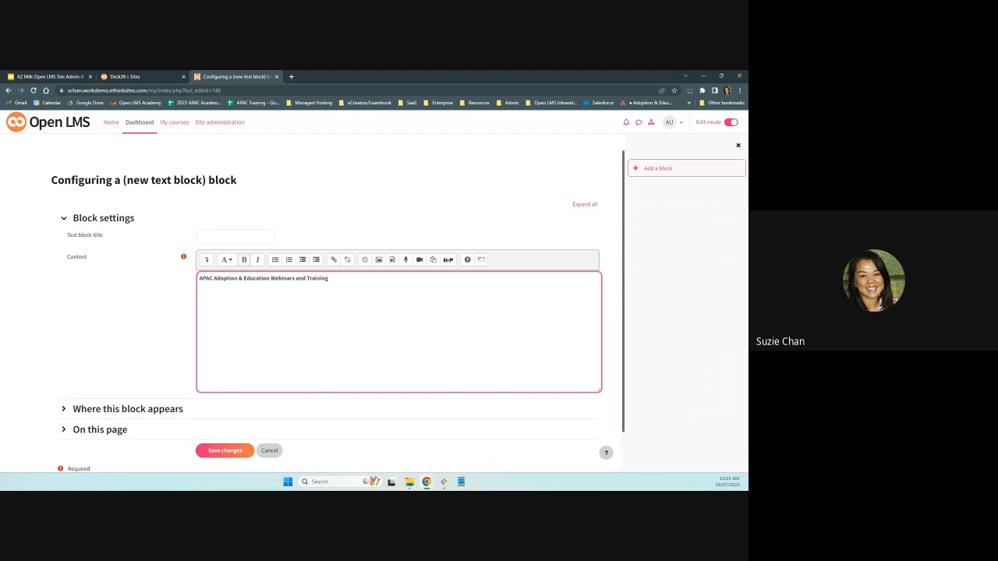
Link the whole content line to the copied start.openlms.net webinar address, set to open in a new window.
key("alt+Tab")
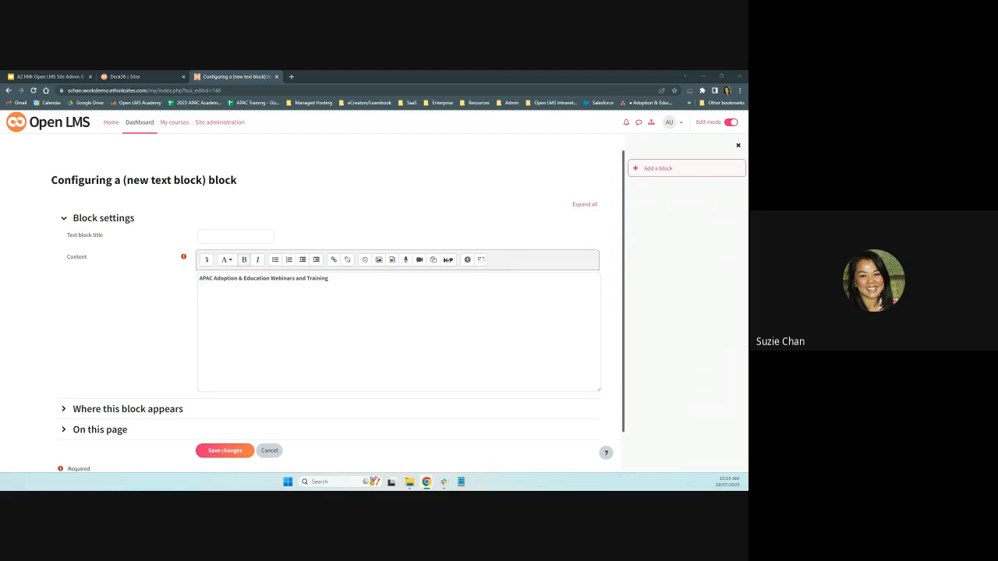
triple_click(331, 282)
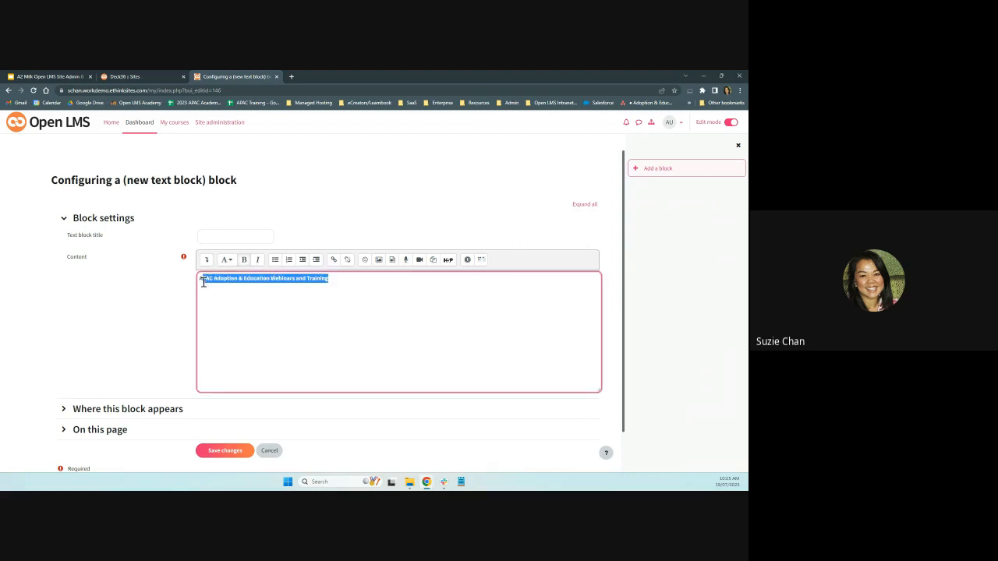
left_click(332, 260)
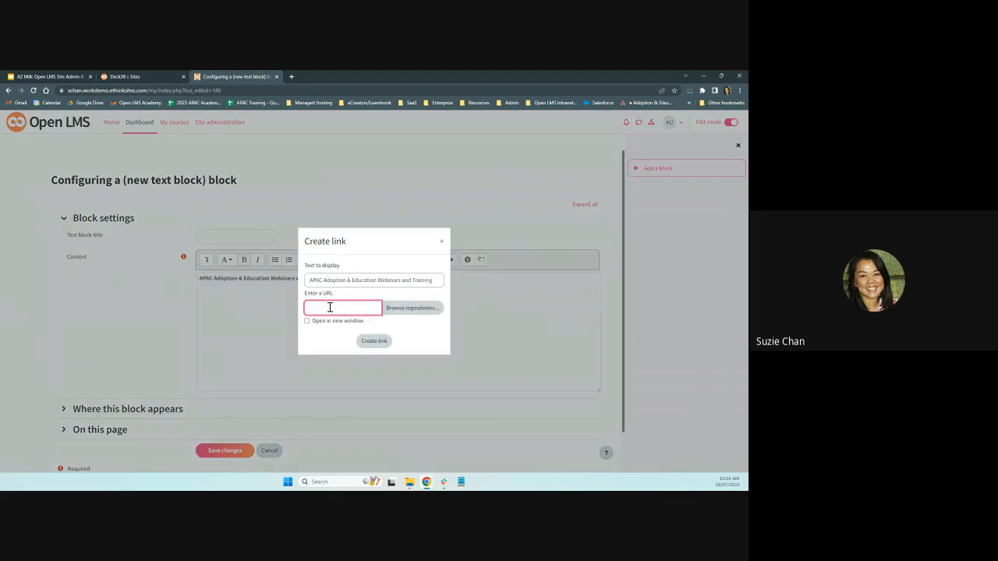
key("ctrl+v")
left_click(308, 321)
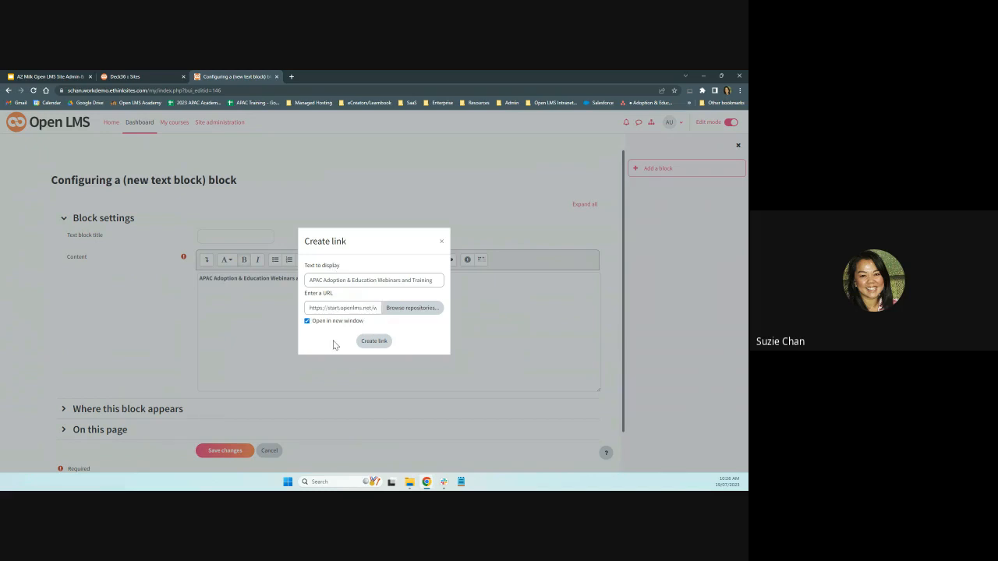
left_click(374, 341)
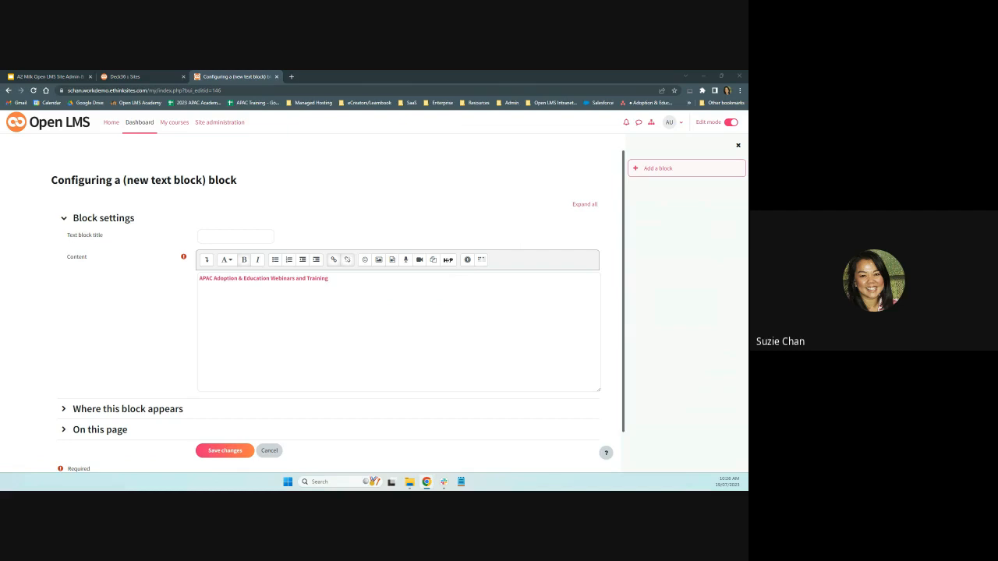
Paste the copied round portrait image on a new line below the linked text.
left_click(337, 276)
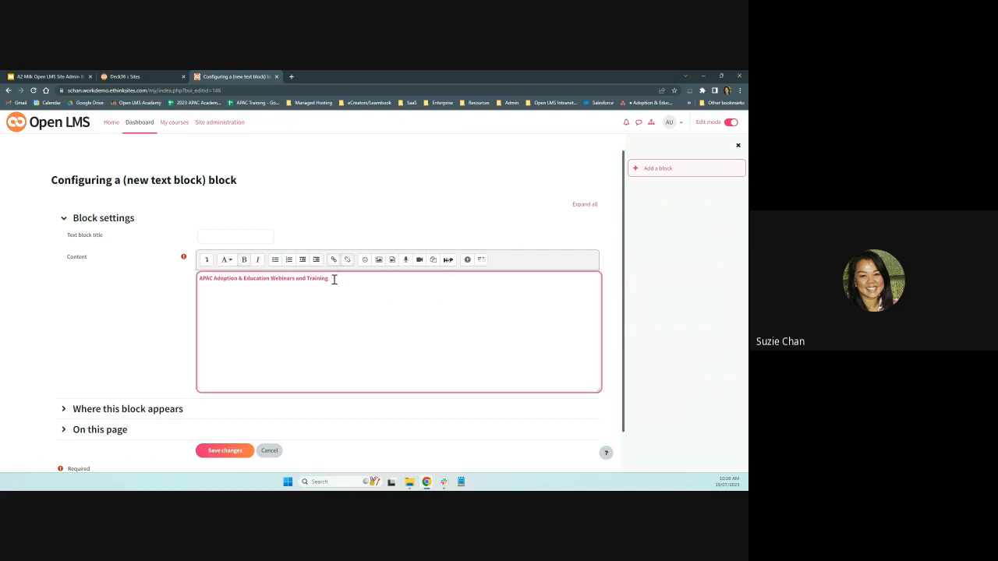
key("Return")
key("ctrl+v")
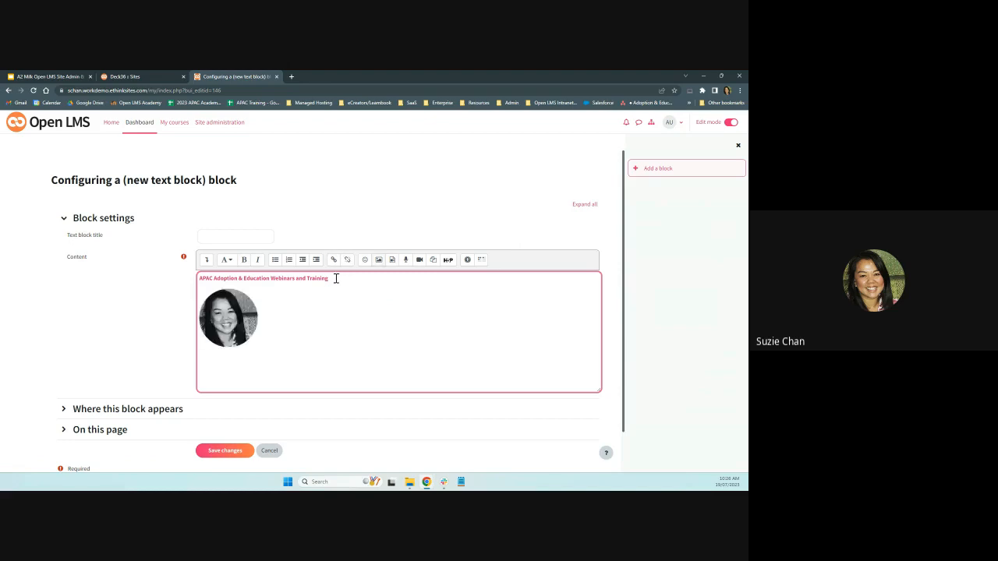
scroll(323, 296, "down", 1)
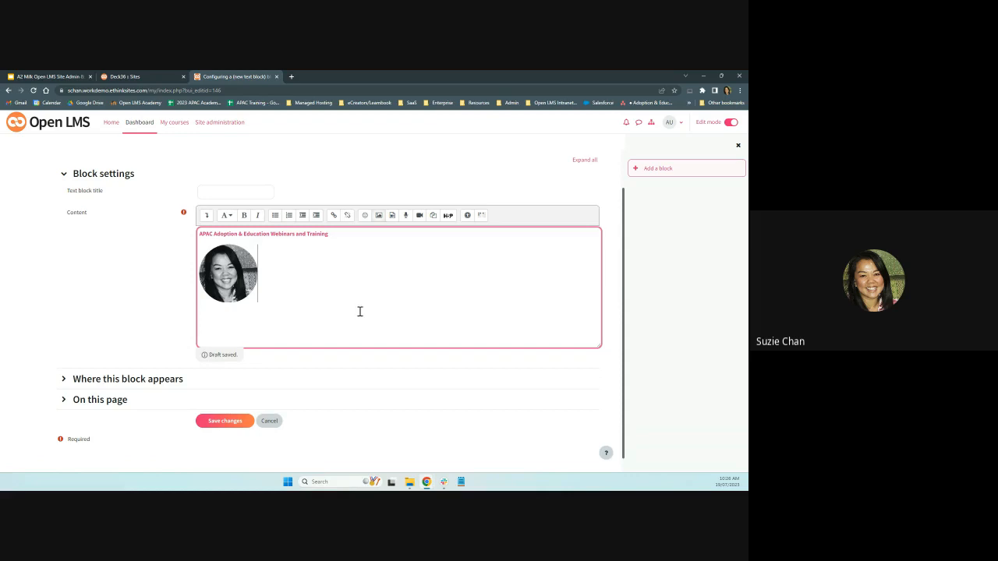
Review the settings for where the text block appears, then save the block and check it on the Dashboard.
left_click(65, 382)
scroll(101, 376, "down", 2)
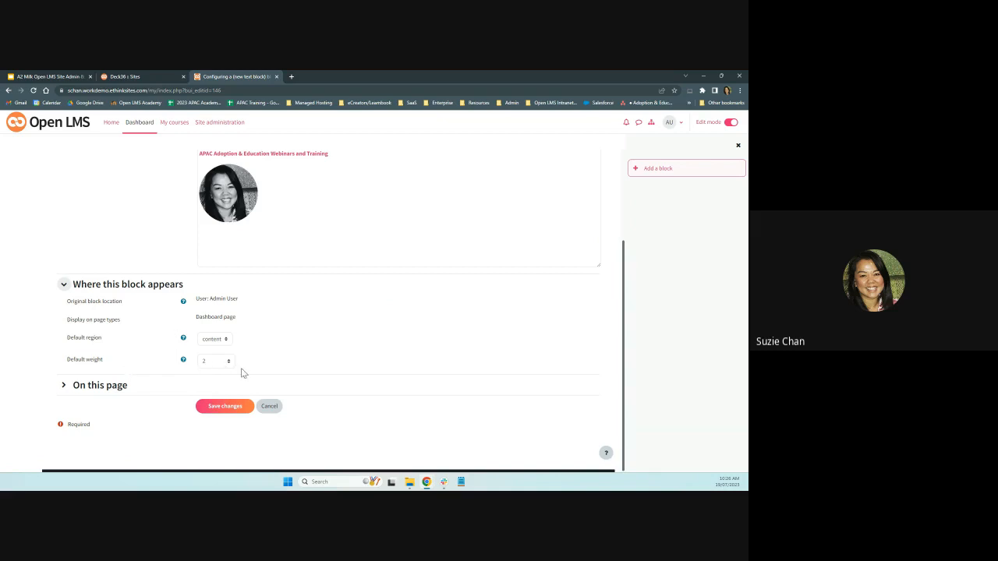
left_click(240, 416)
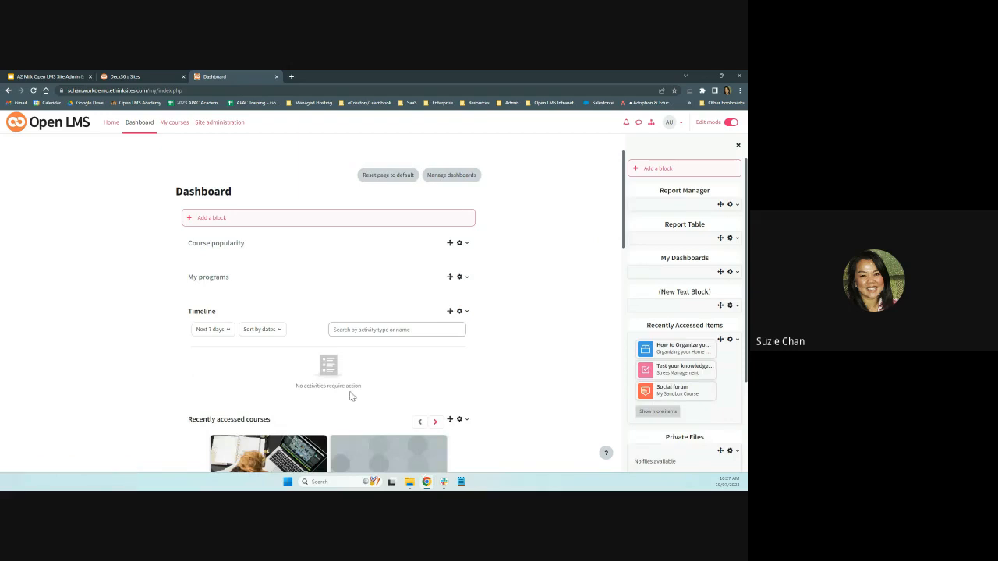
scroll(350, 397, "down", 3)
scroll(350, 397, "down", 3)
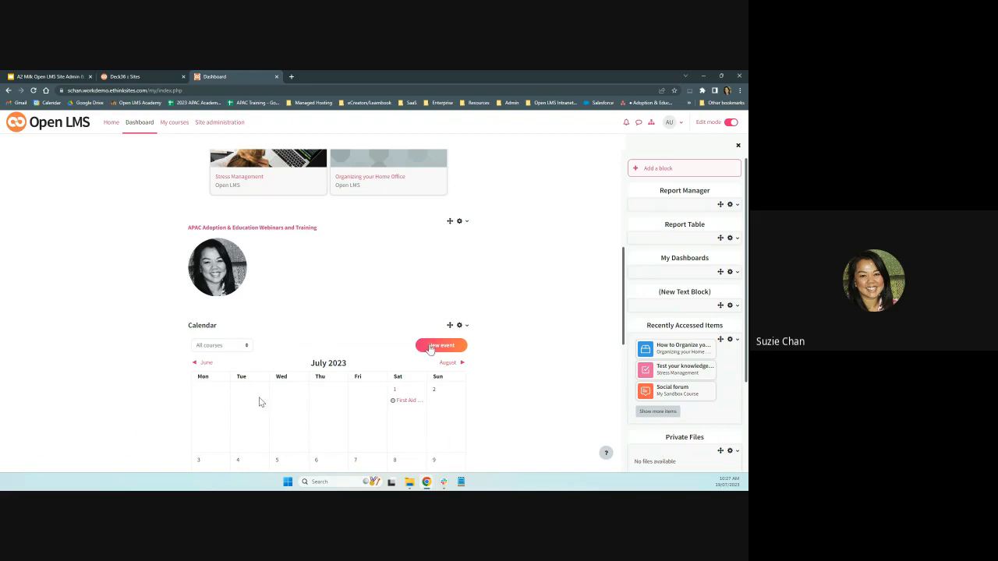
scroll(261, 399, "down", 1)
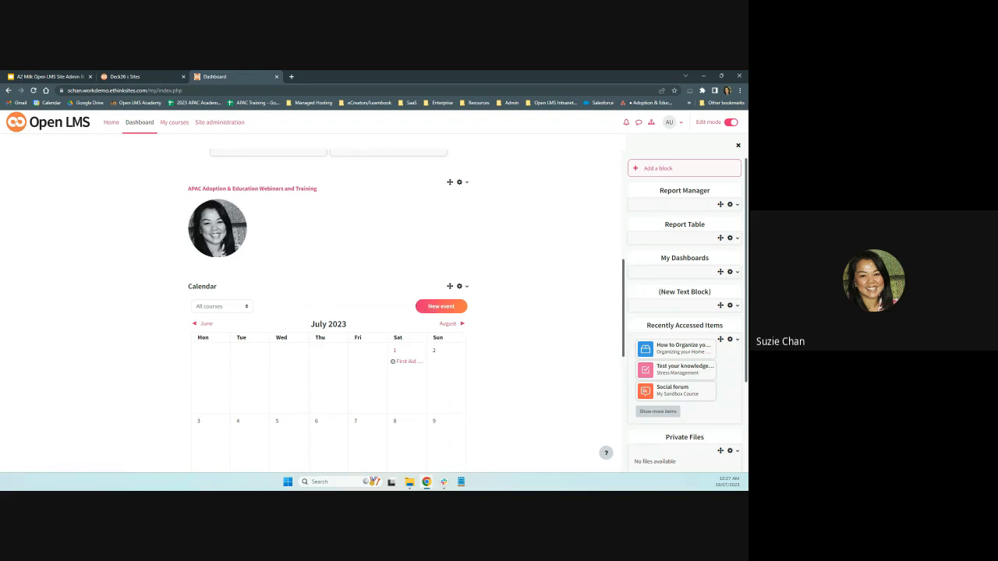
scroll(394, 346, "up", 3)
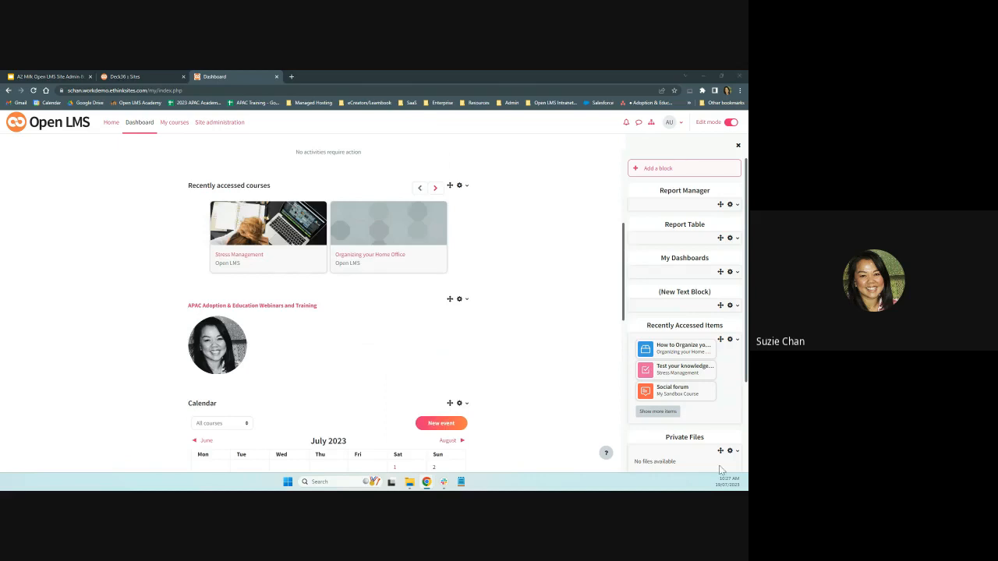
Examine the Navigation appearance settings and the choices for the users' start page, then return to the site's Home page.
mouse_move(426, 484)
left_click(219, 125)
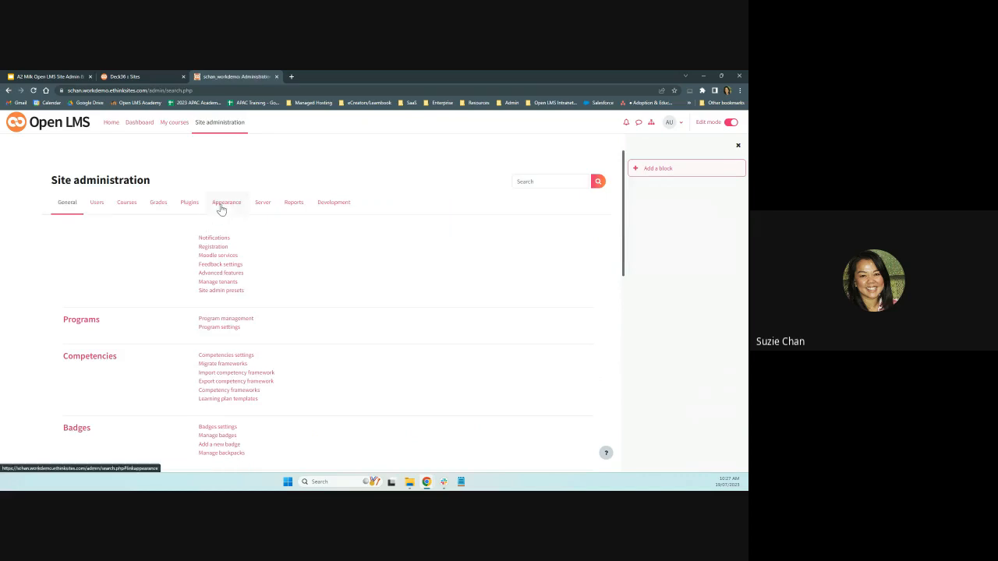
left_click(221, 206)
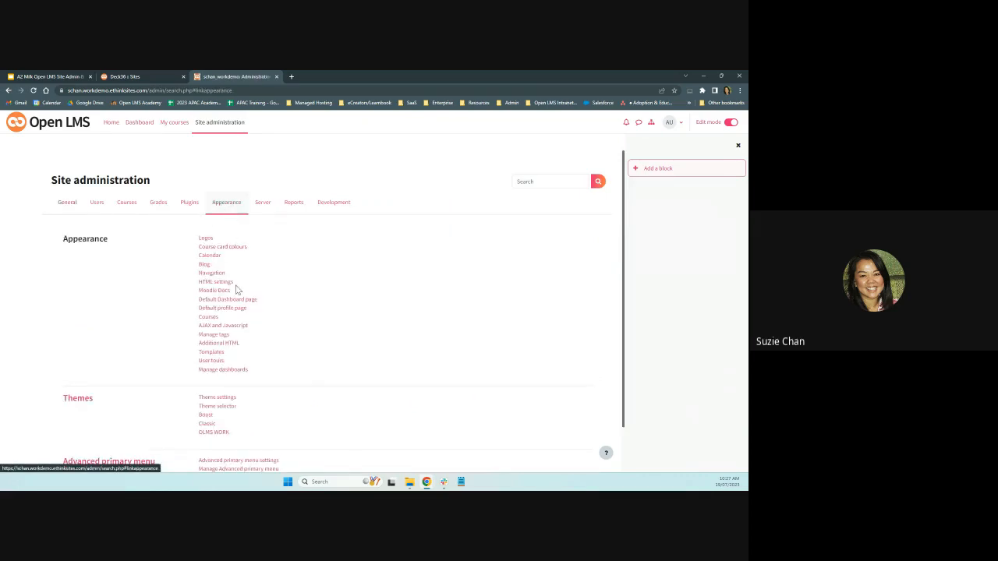
left_click(216, 274)
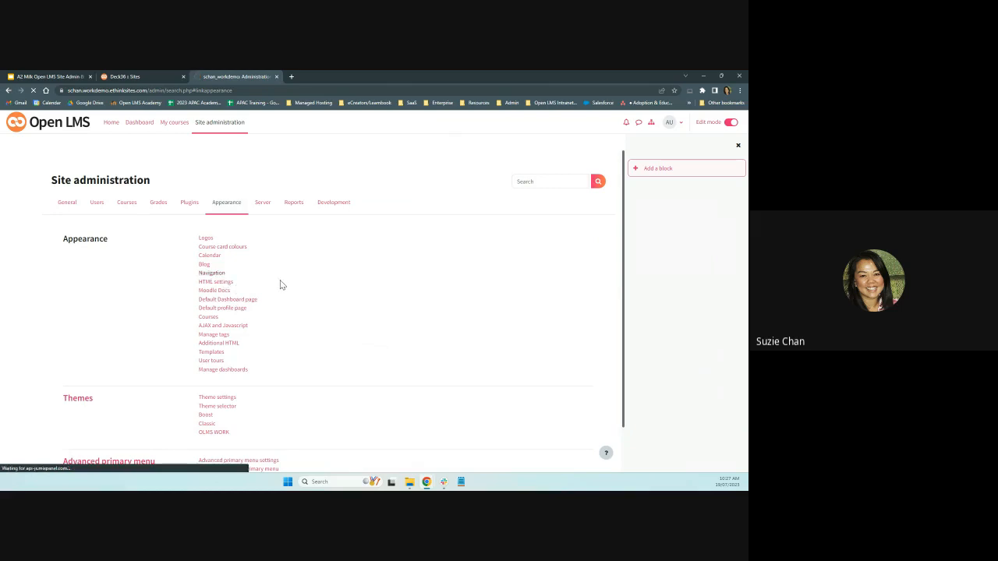
scroll(332, 289, "down", 1)
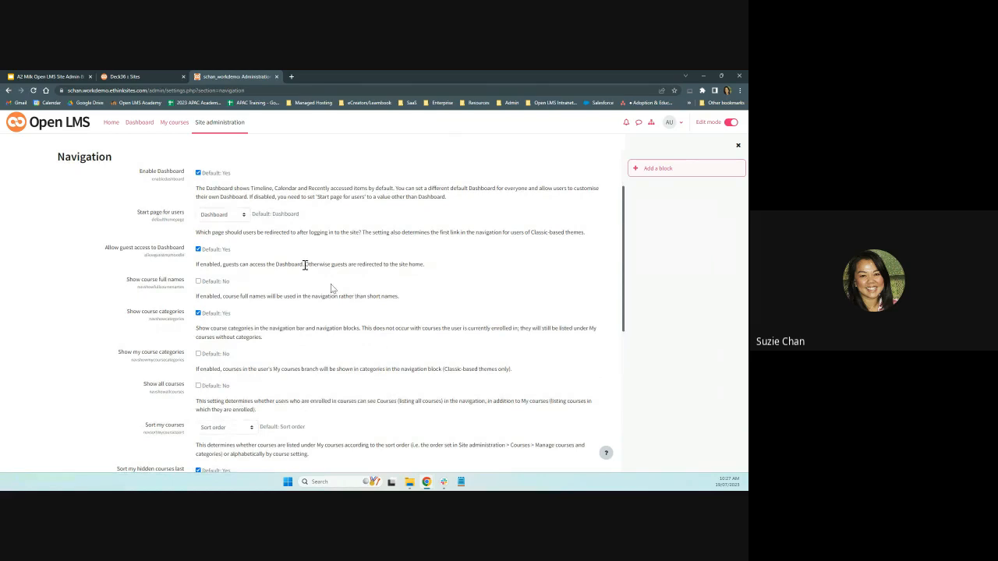
left_click(241, 218)
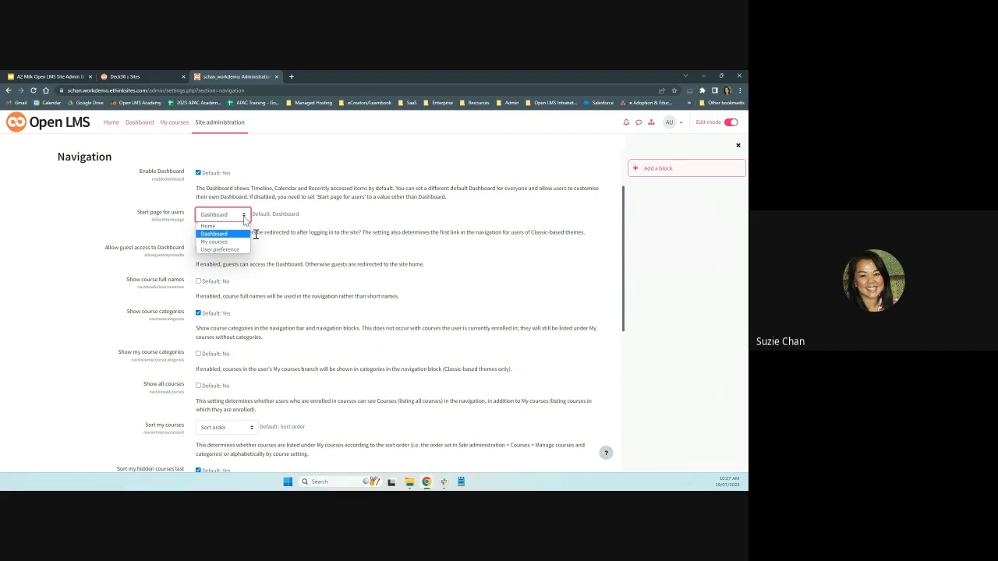
key("Down")
key("Down")
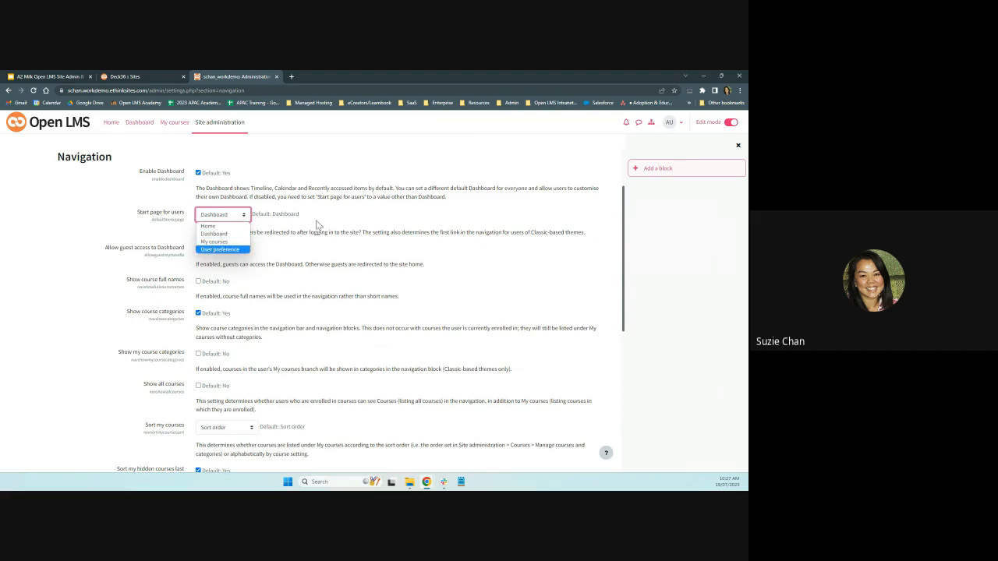
left_click(325, 221)
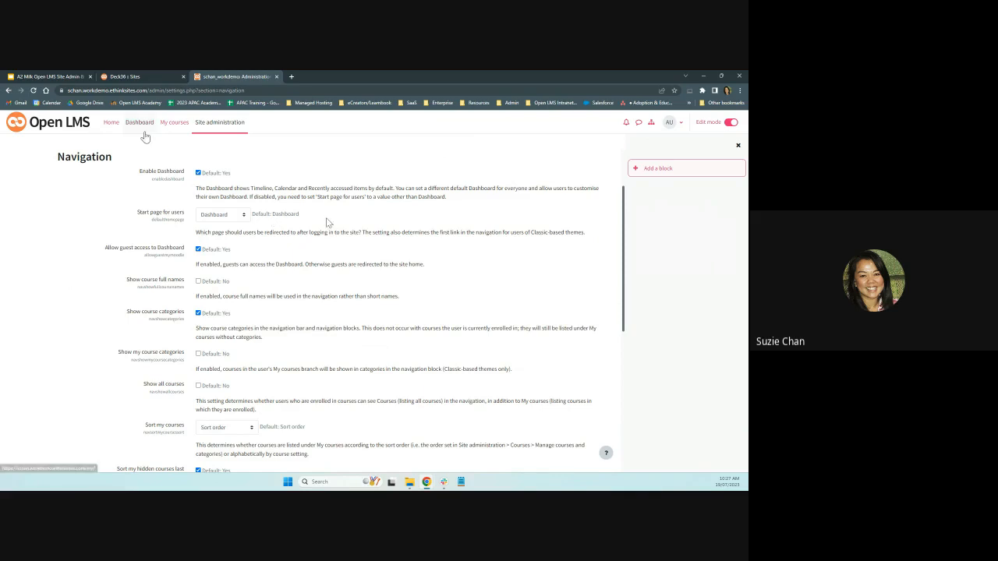
left_click(114, 124)
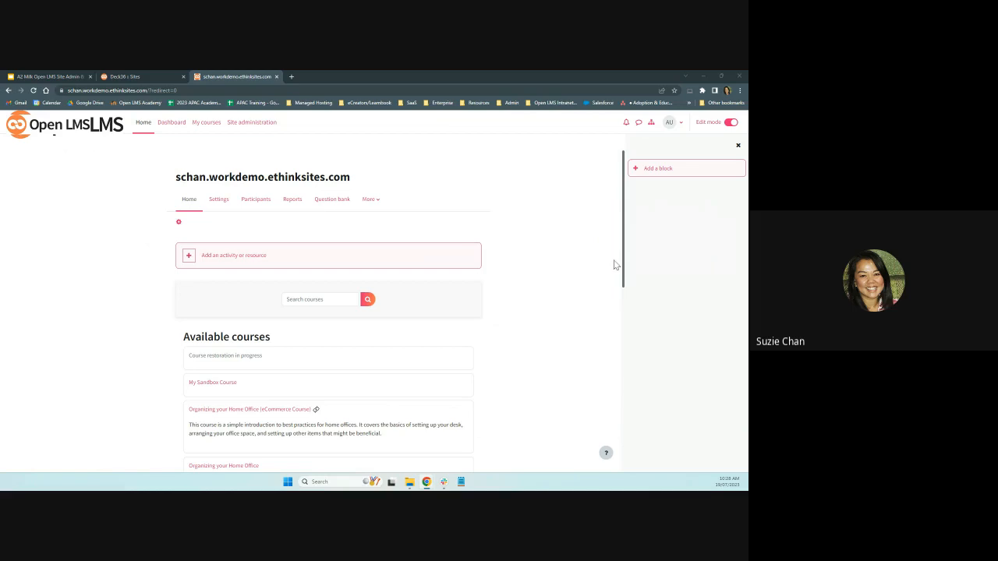
Open the form for adding a new user in Site administration and examine its account fields.
left_click(241, 129)
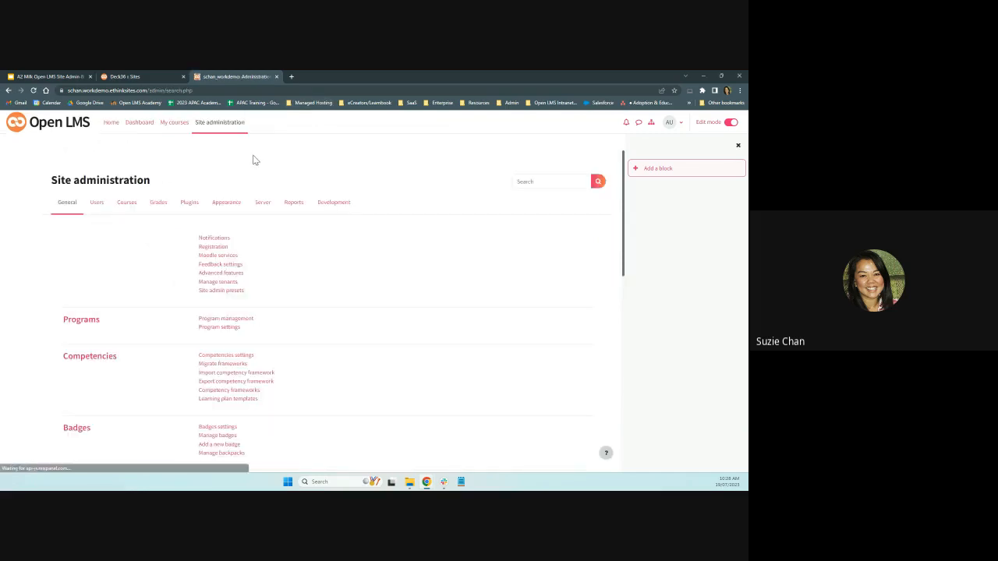
left_click(97, 205)
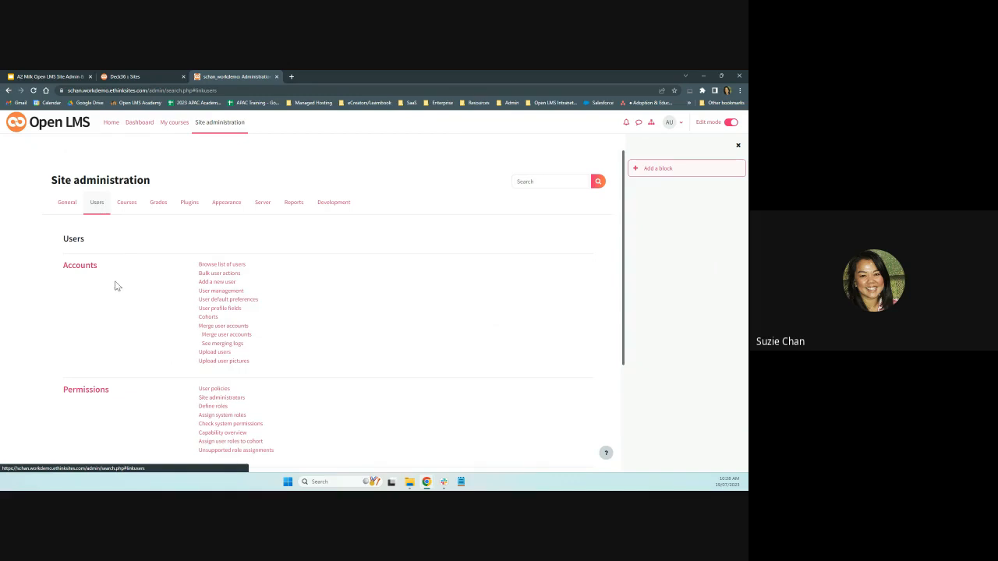
left_click(218, 283)
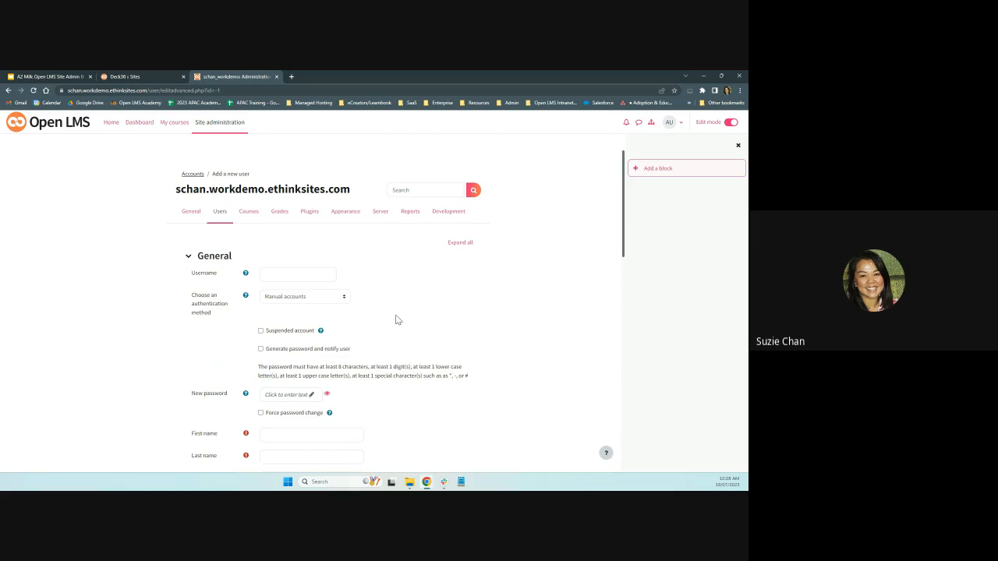
scroll(484, 337, "down", 1)
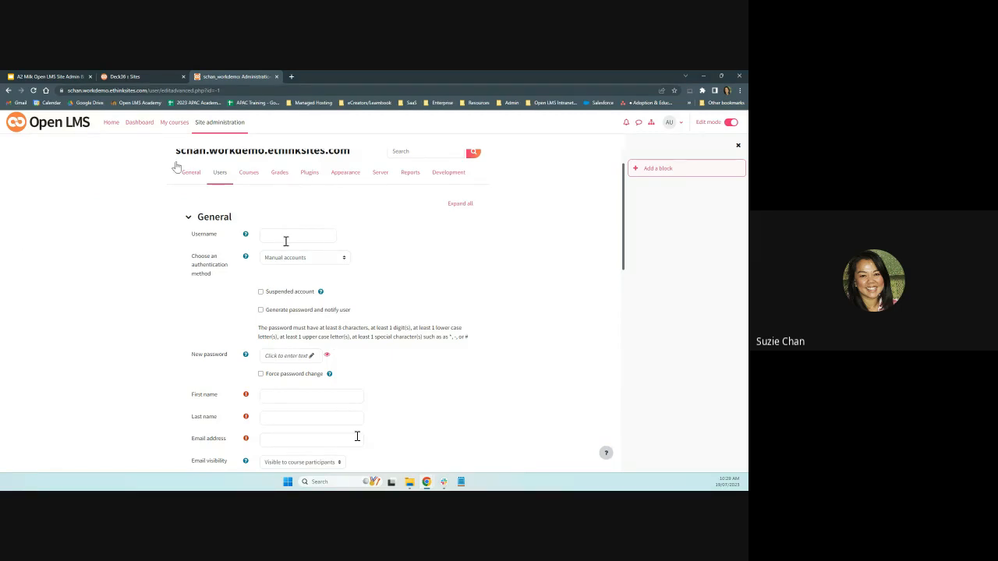
Open the Upload users page from the Users administration and examine its example CSV file link and upload options.
left_click(214, 127)
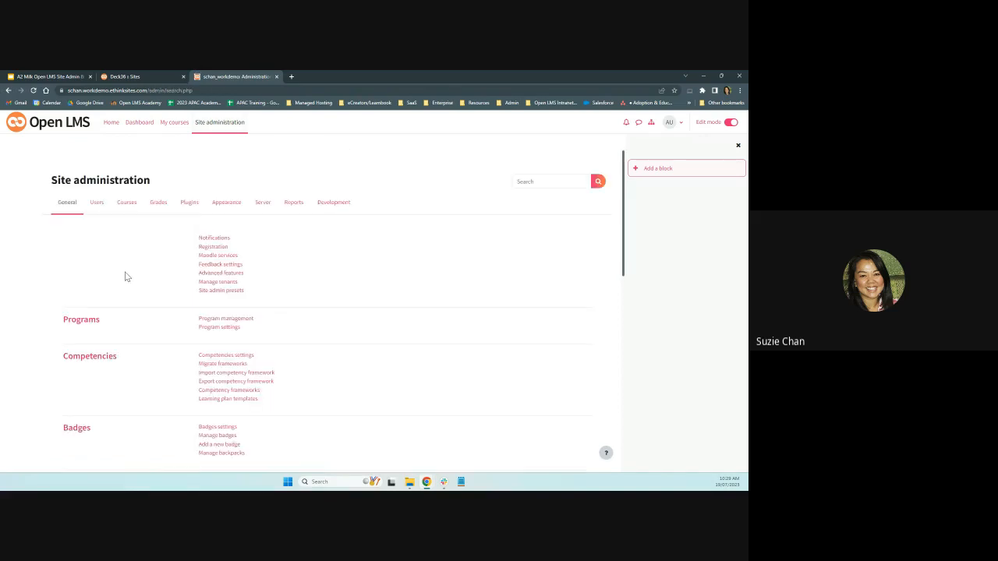
left_click(96, 207)
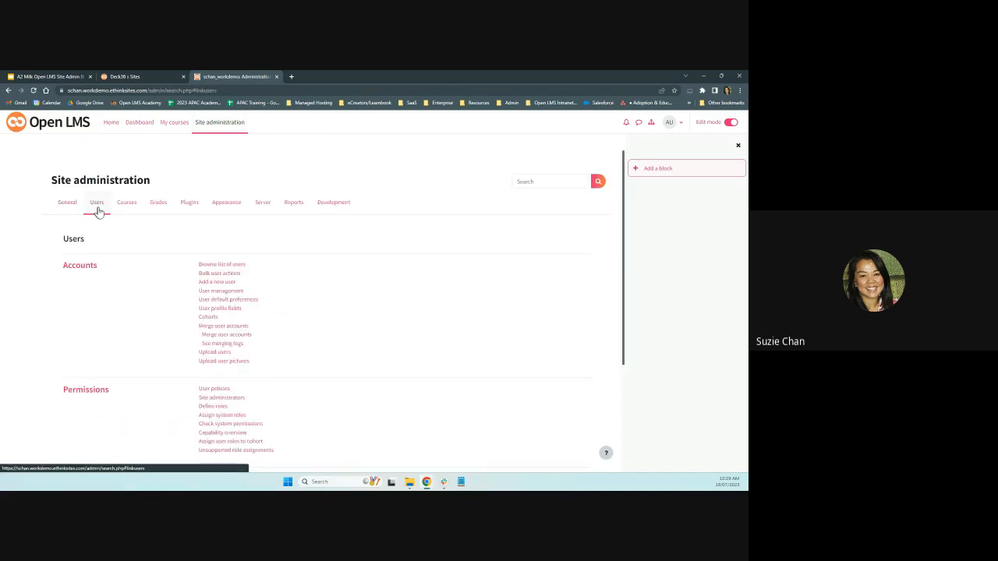
left_click(223, 356)
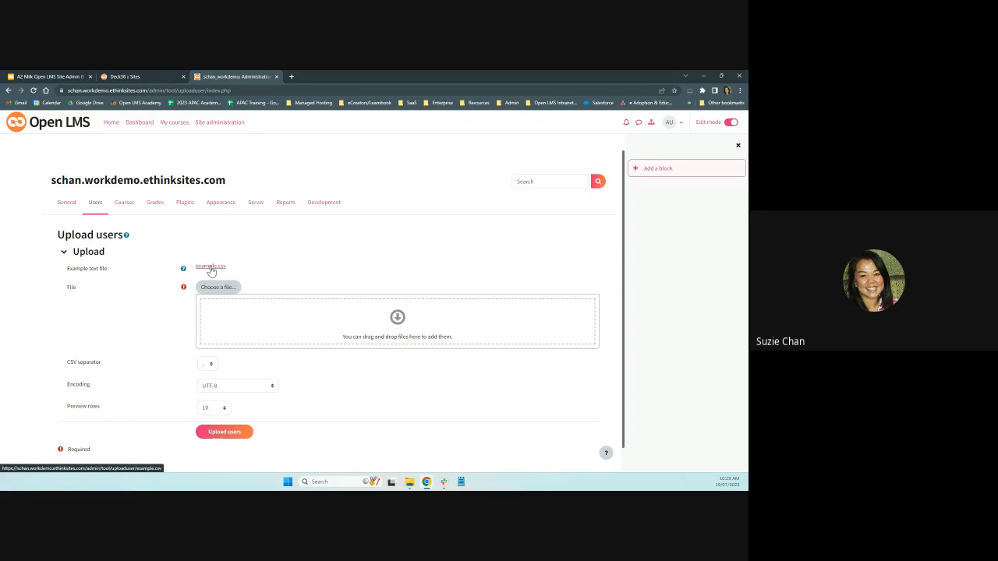
scroll(313, 264, "down", 1)
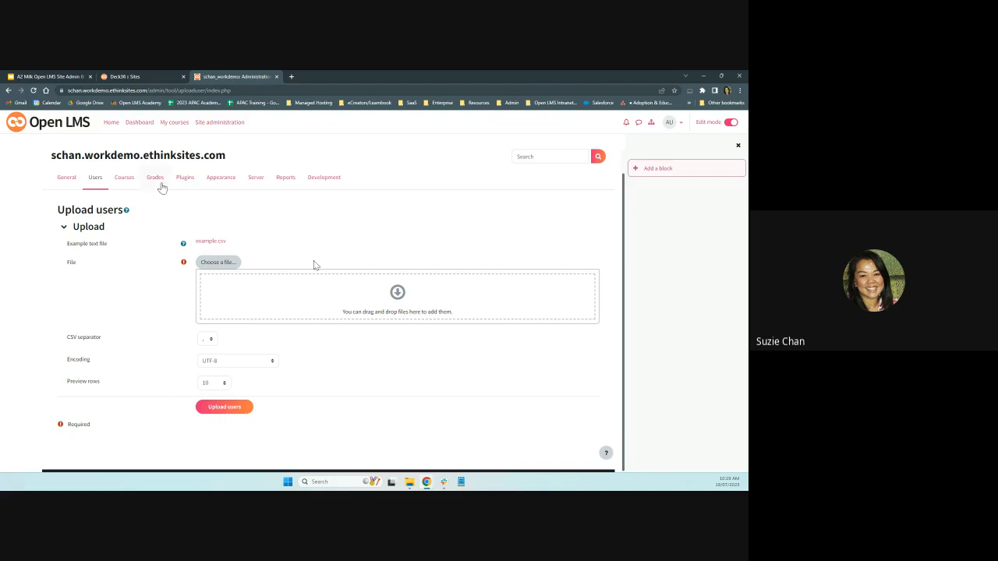
Browse the list of users and filter it to full names containing the person's first name.
left_click(97, 180)
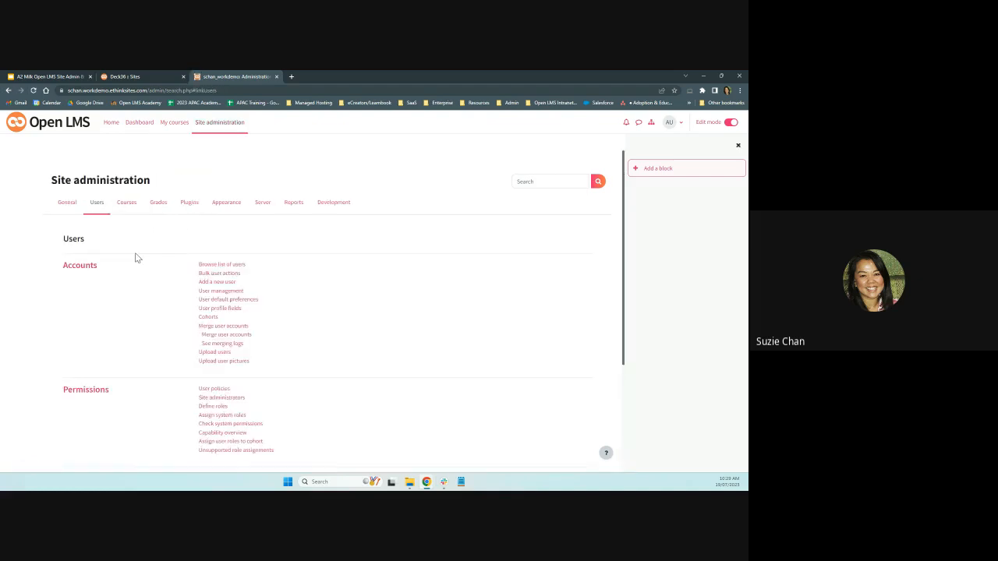
left_click(199, 266)
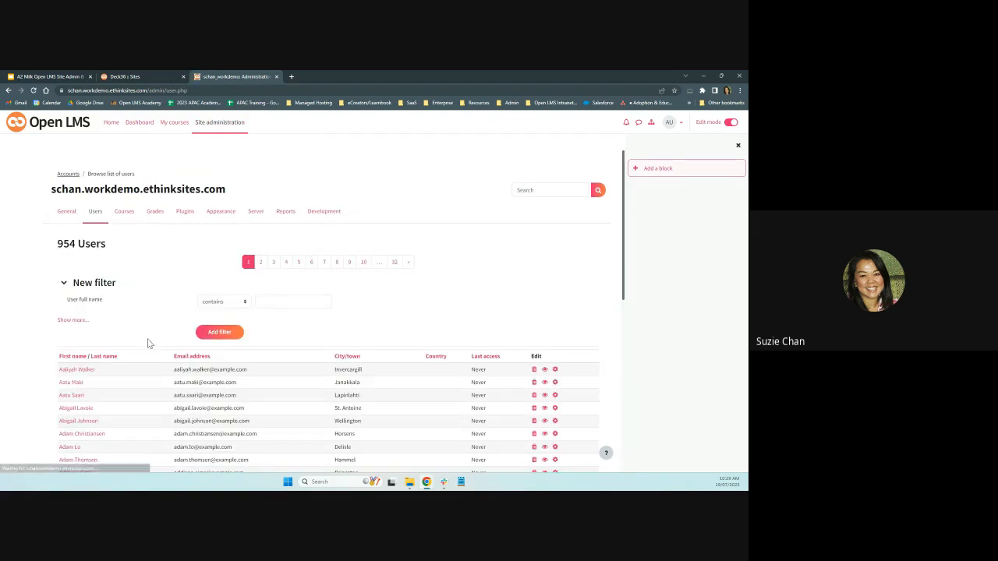
scroll(138, 347, "down", 2)
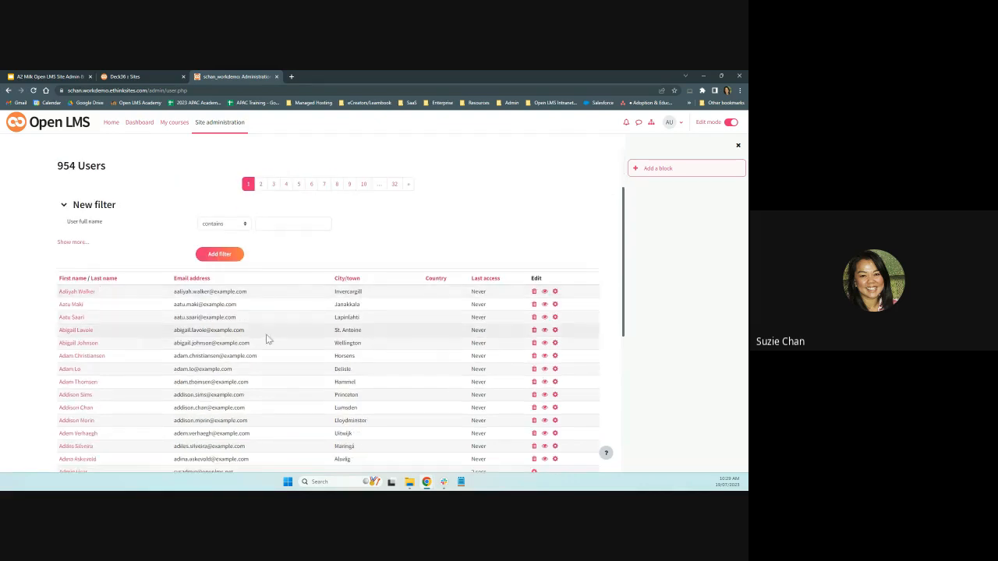
scroll(266, 338, "down", 1)
scroll(259, 331, "up", 1)
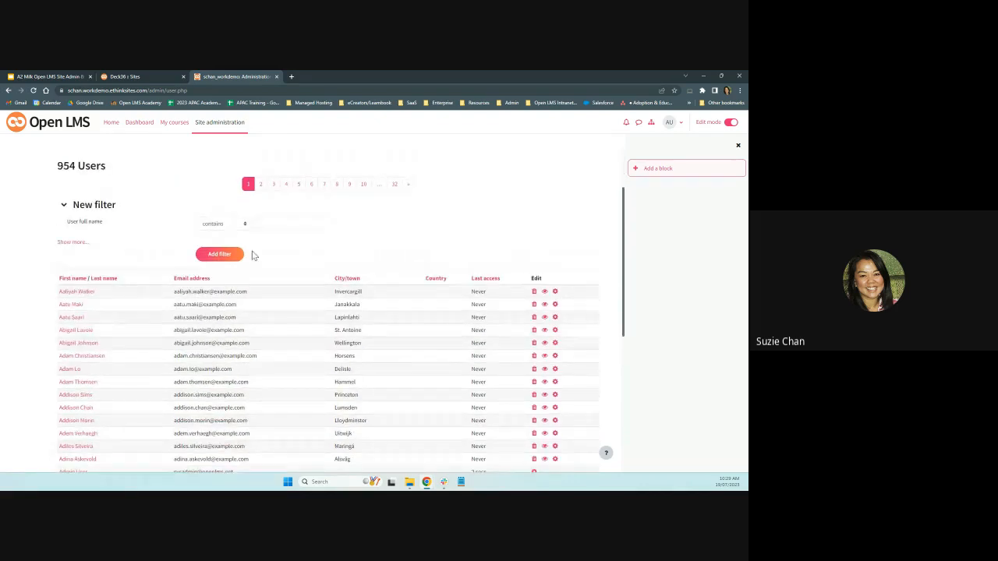
left_click(278, 223)
type("suzie")
key("Return")
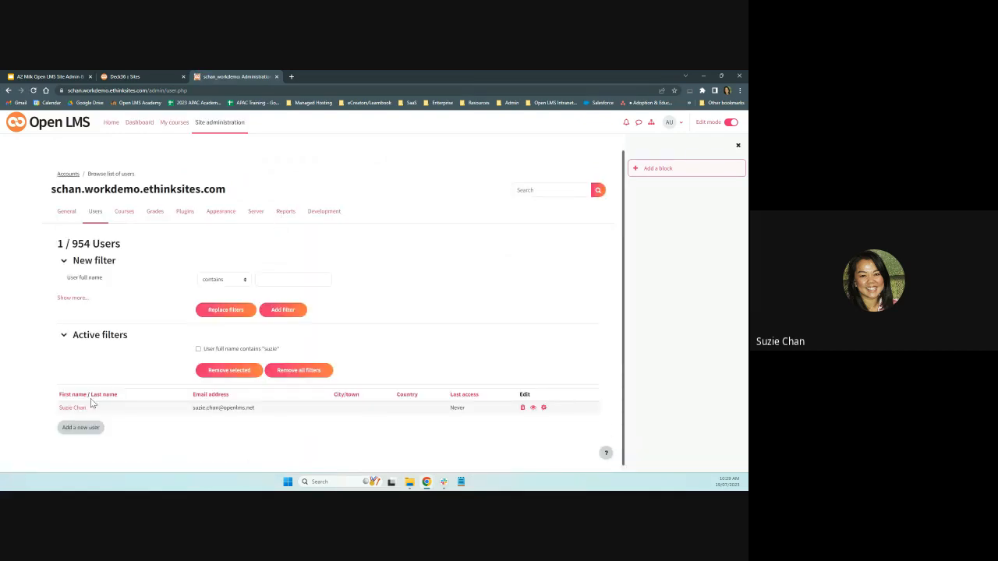
Open the filtered user's profile and review its user details, reports, administration and login activity.
scroll(91, 403, "down", 1)
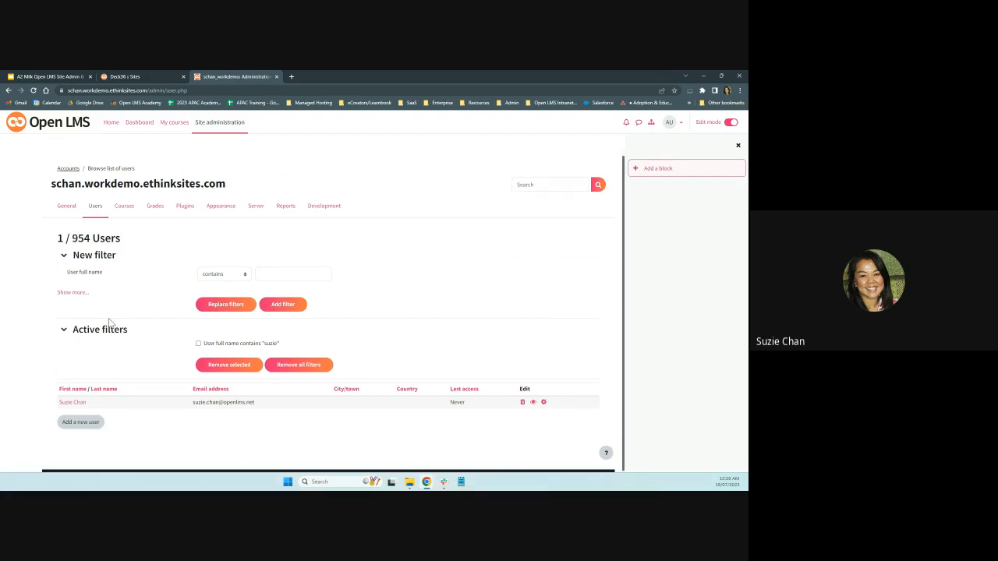
left_click(73, 403)
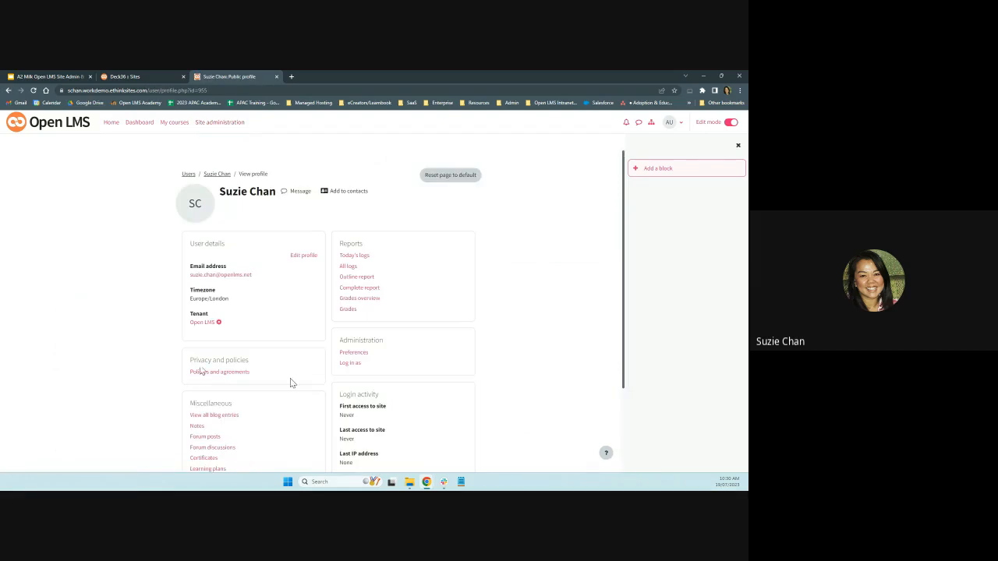
scroll(252, 394, "down", 3)
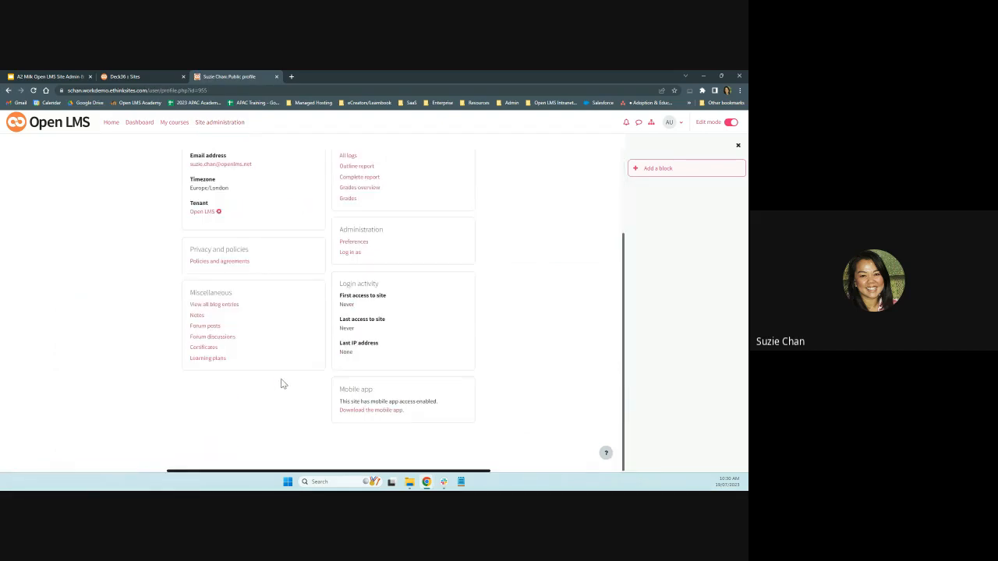
scroll(273, 386, "up", 2)
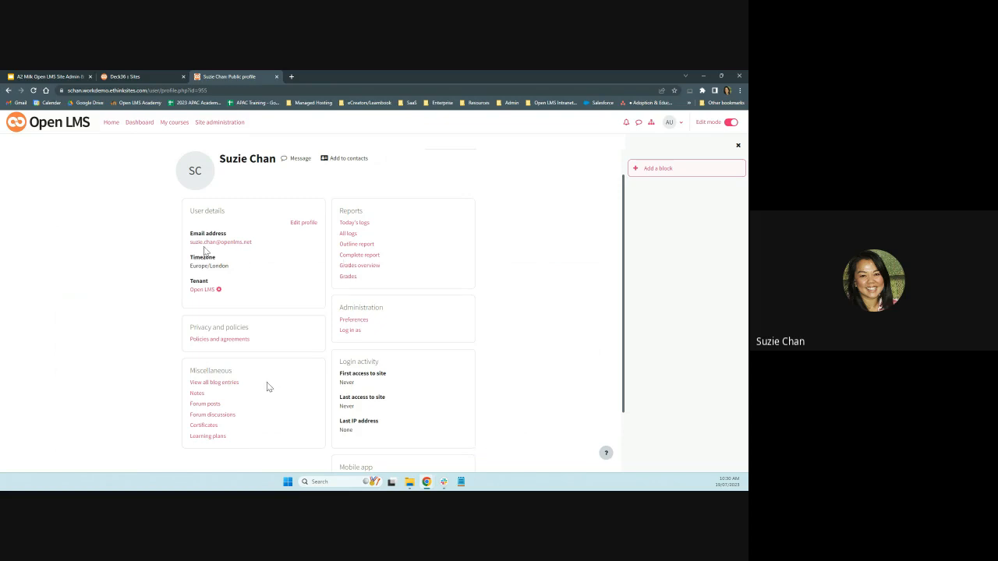
scroll(394, 383, "down", 1)
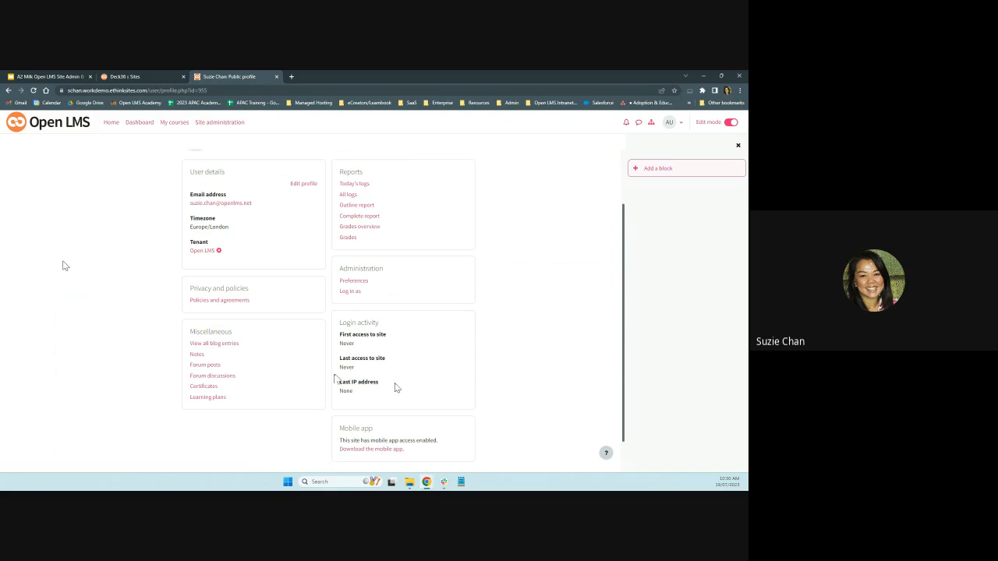
scroll(138, 280, "up", 2)
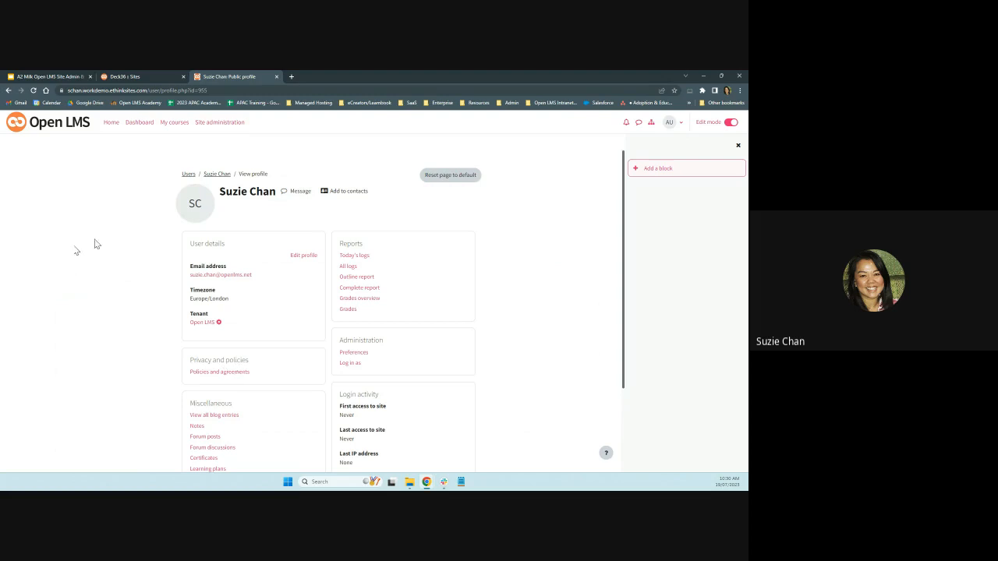
Return to the Users section of Site administration and open the User profile fields page.
left_click(187, 176)
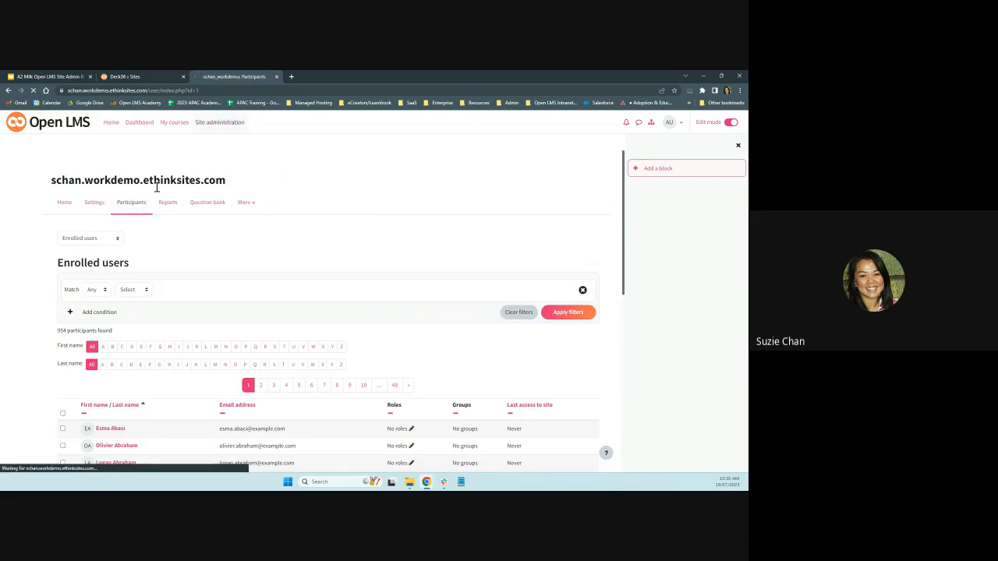
left_click(132, 212)
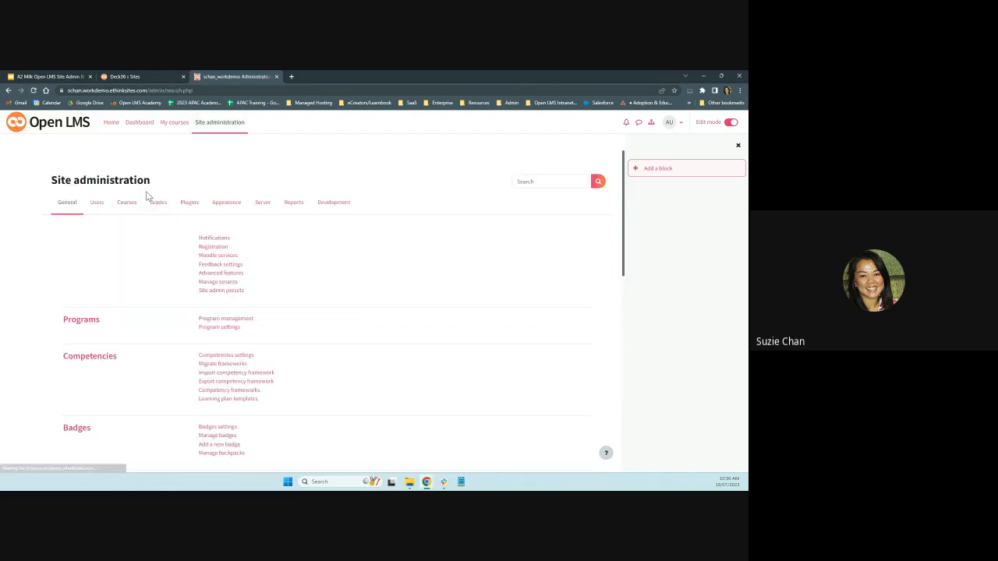
left_click(97, 203)
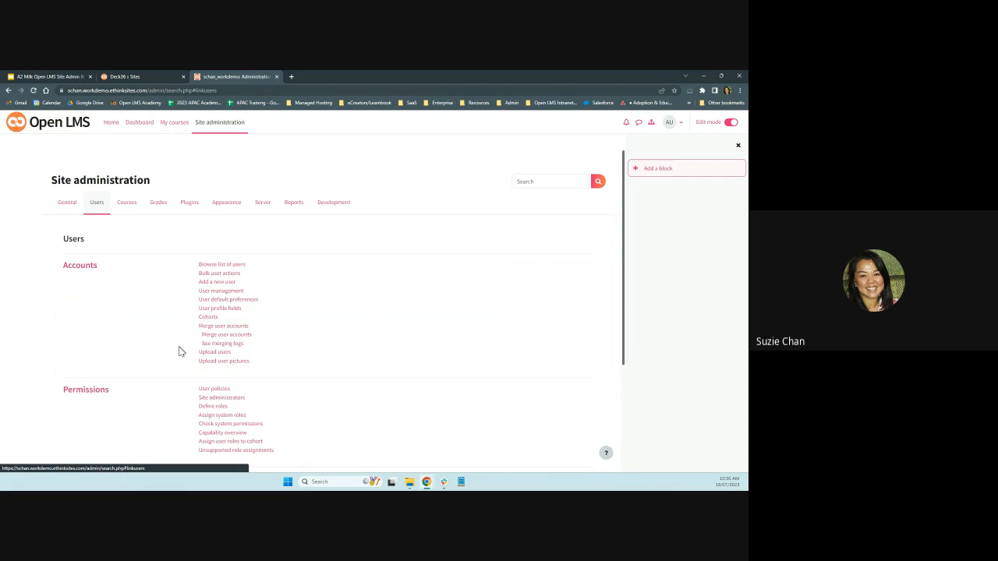
left_click(237, 327)
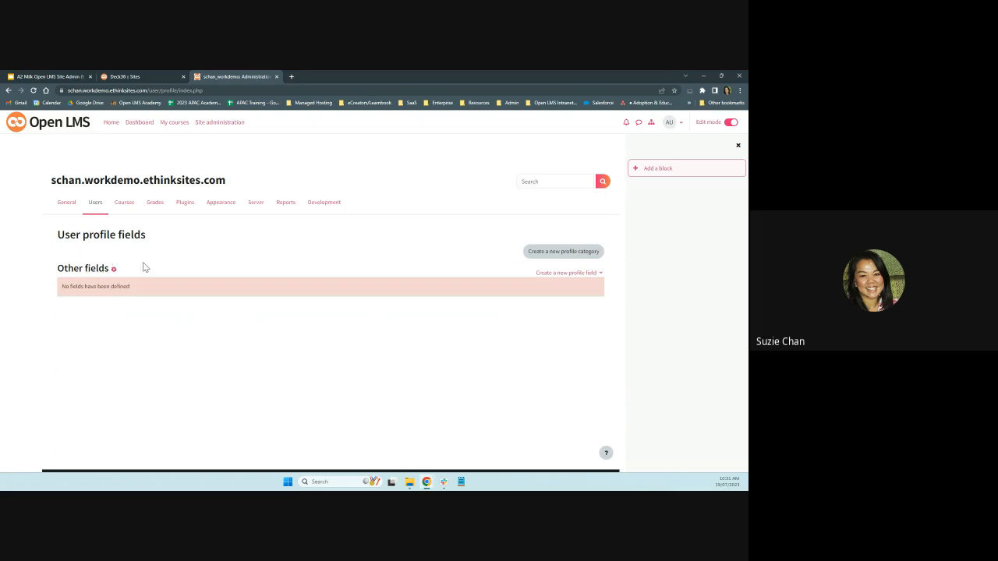
Start a new Drop-down menu profile field with the short name BusinessArea and the name Business Area.
left_click(596, 278)
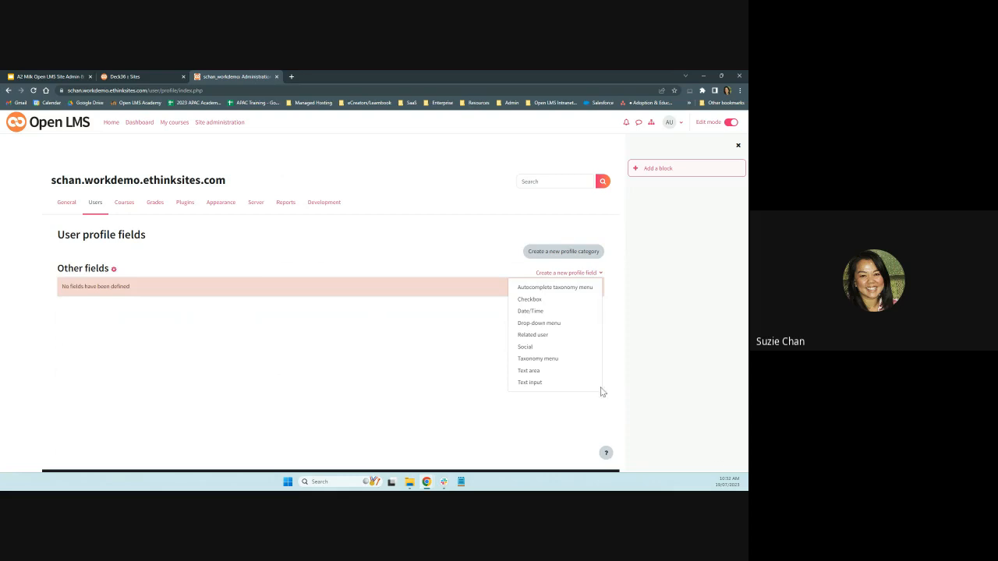
left_click(557, 325)
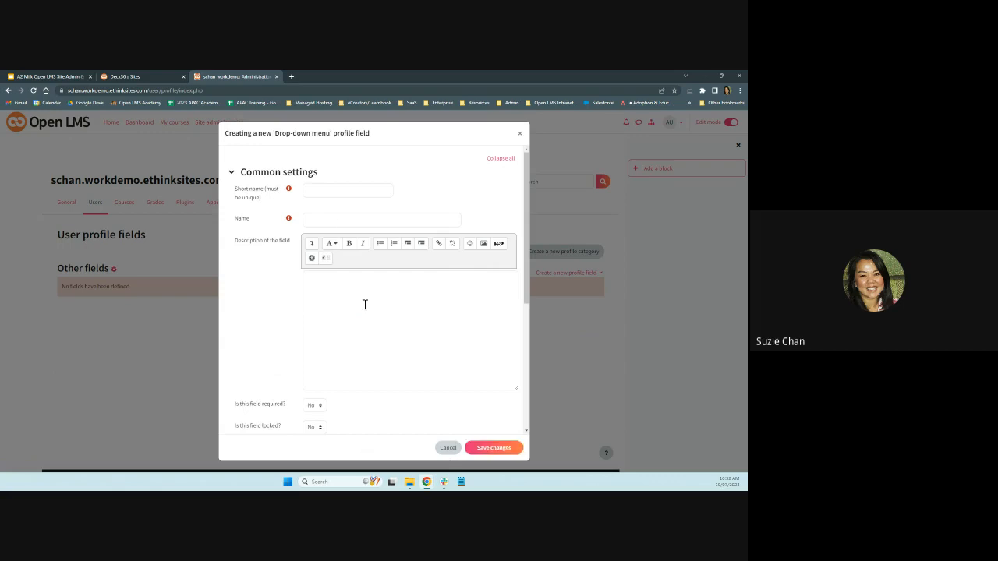
left_click(330, 190)
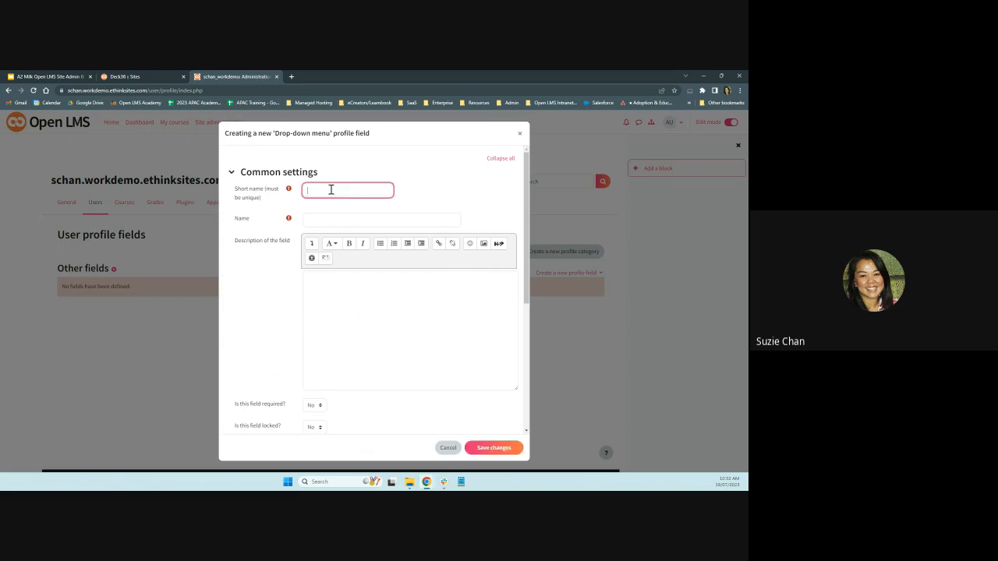
type("BusinessUnit")
double_click(349, 190)
key("ctrl+c")
left_click(316, 220)
key("ctrl+v")
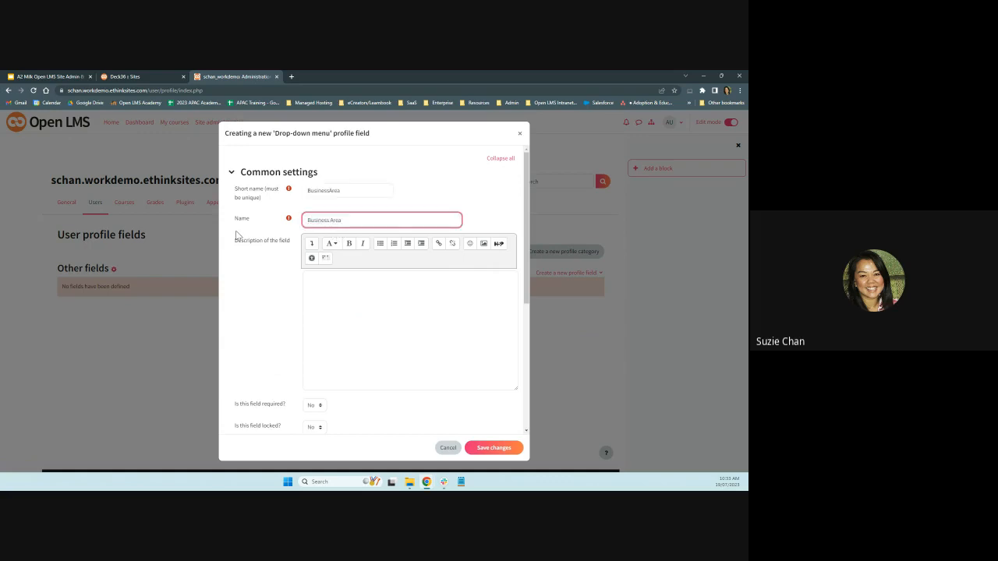
Review the new field's options for being required, locked and holding unique data, leaving each at No.
scroll(372, 314, "down", 2)
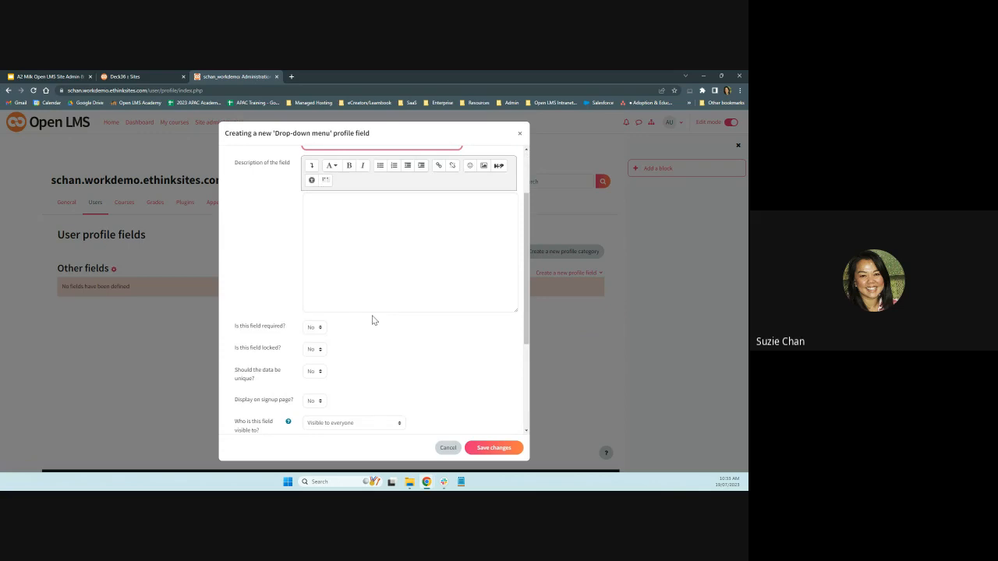
scroll(372, 319, "down", 2)
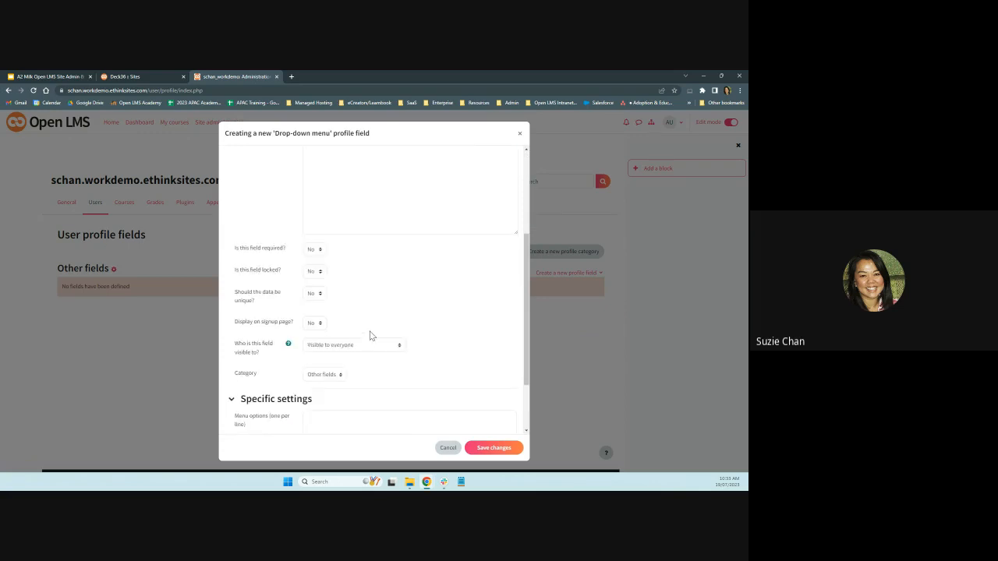
left_click(318, 250)
left_click(343, 257)
left_click(324, 273)
left_click(343, 276)
left_click(342, 273)
left_click(323, 296)
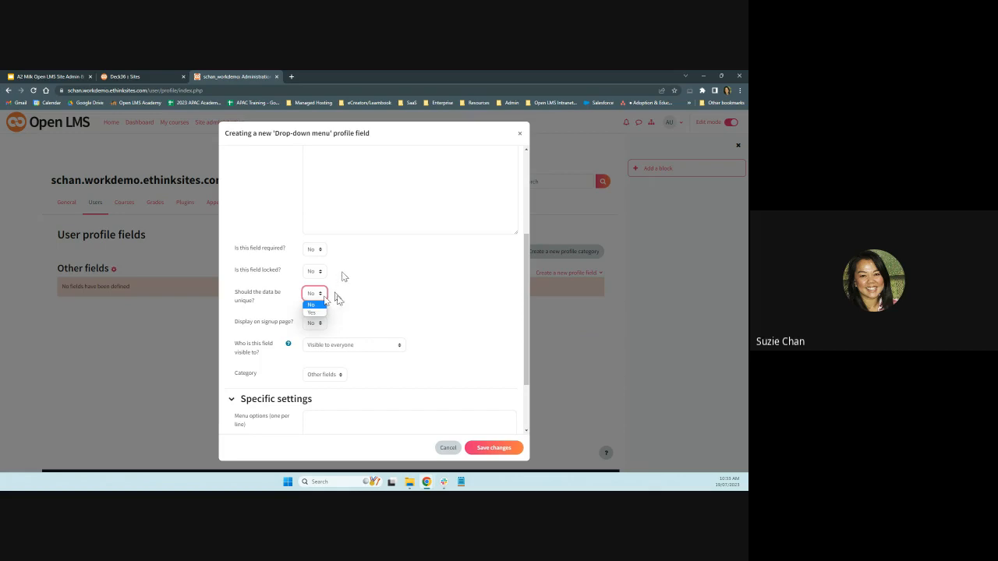
left_click(337, 300)
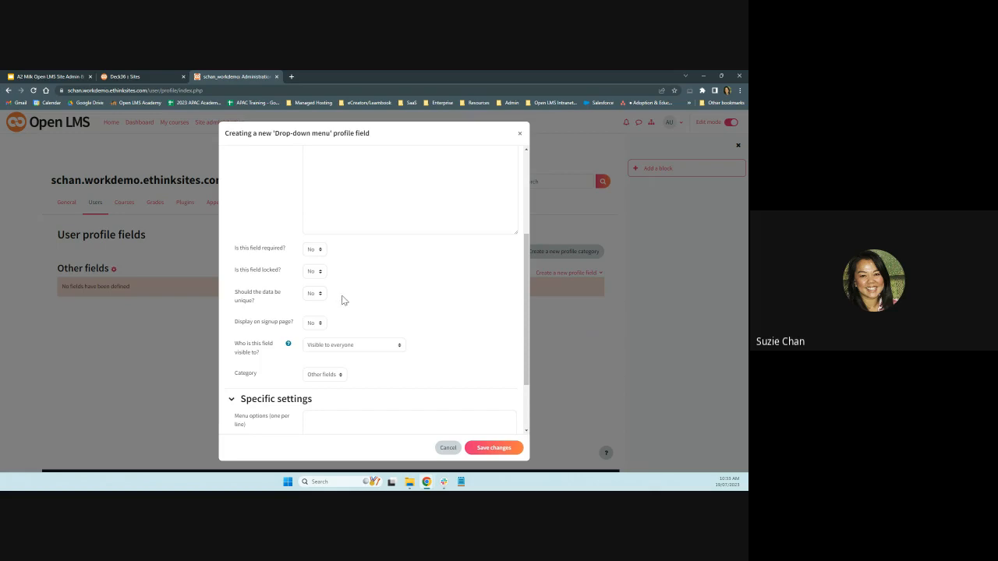
Check the field's signup page display choices, keeping No, and examine the visibility, category and menu options settings.
scroll(342, 300, "down", 1)
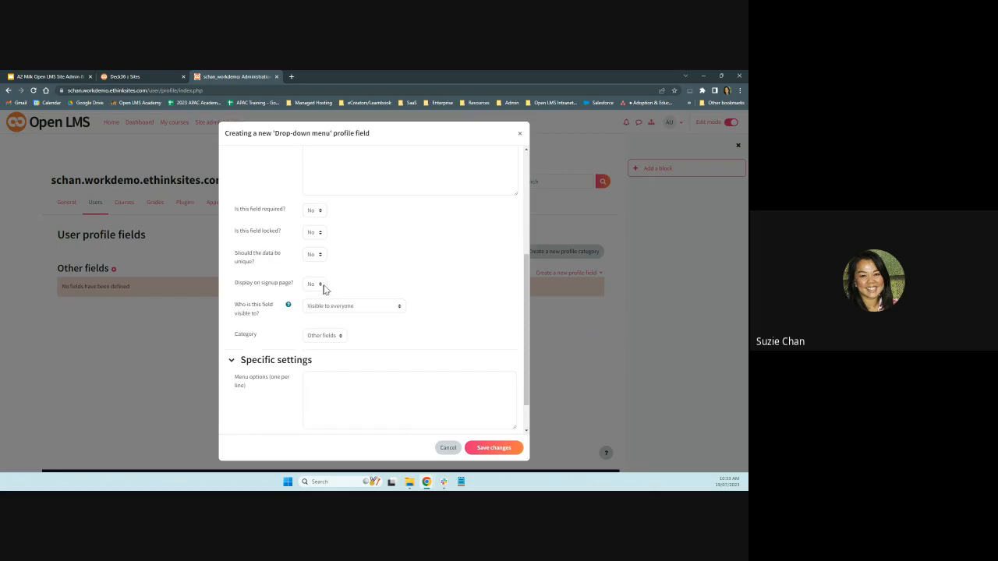
left_click(322, 285)
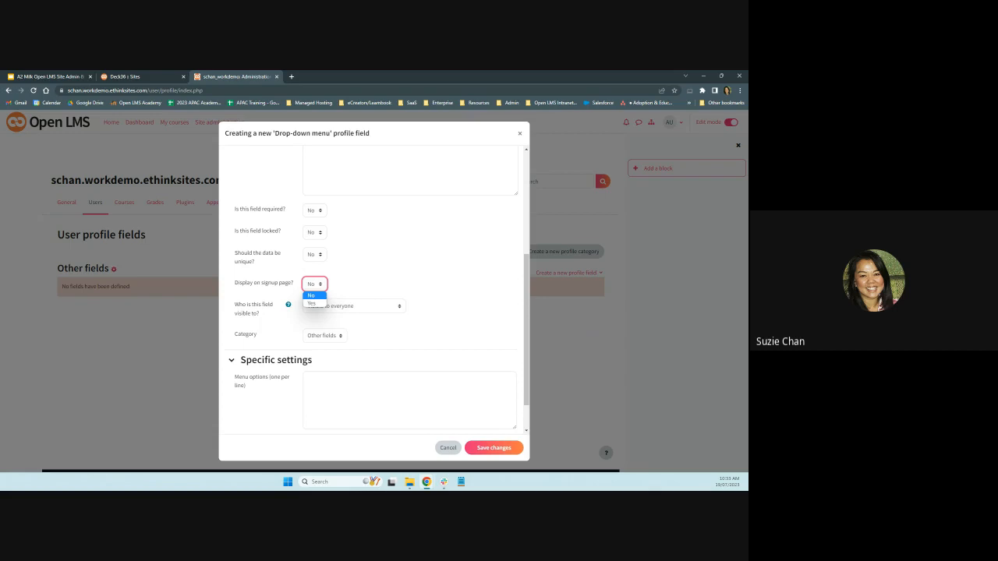
left_click(311, 296)
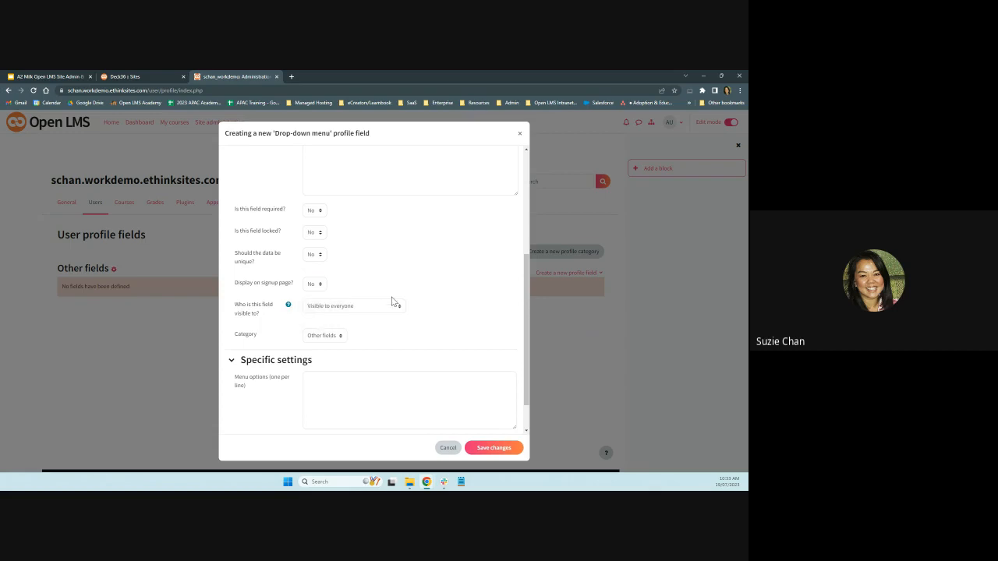
scroll(455, 281, "down", 1)
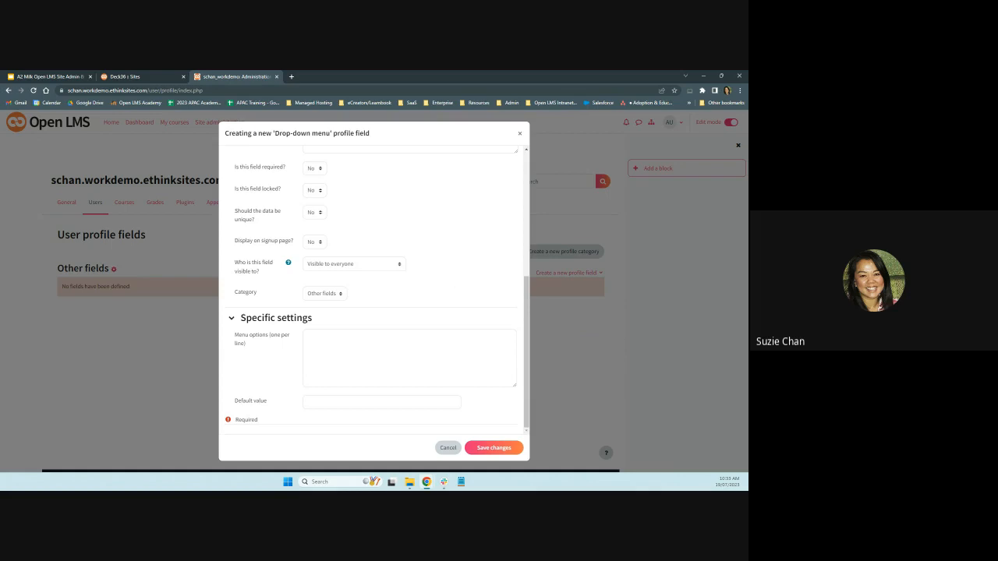
Check the visibility choices for the Business Area field, keeping Visible to everyone.
left_click(404, 265)
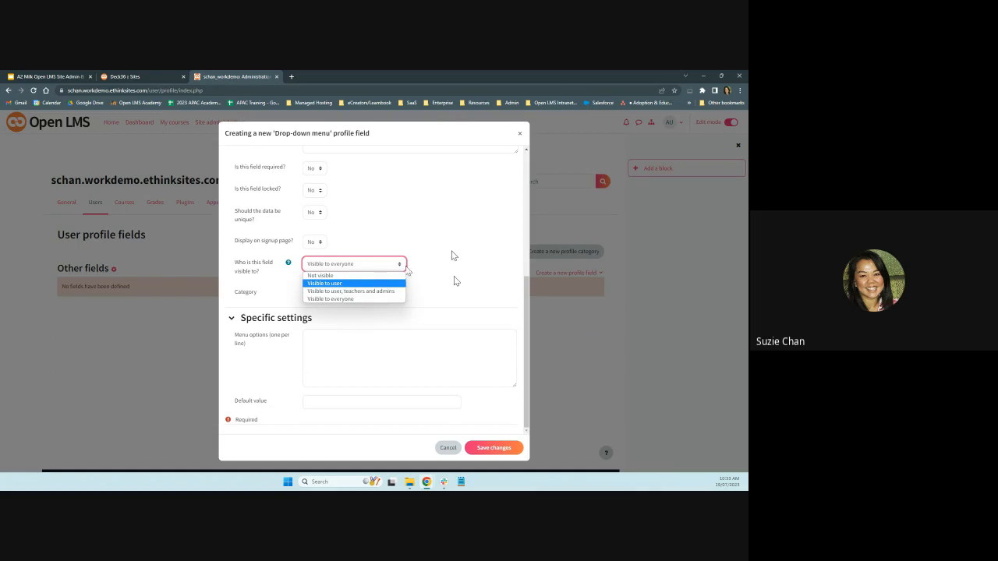
left_click(454, 256)
left_click(425, 283)
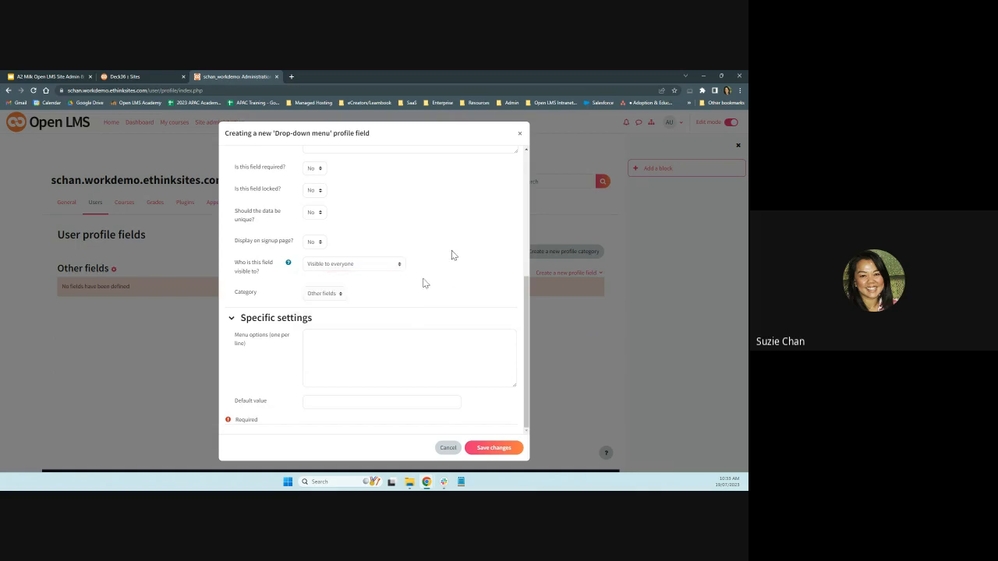
Enter the field's menu options one per line: a2Milk, Farm Services, NZ Quality, Smeaton Grange and China.
left_click(312, 339)
left_click(326, 335)
type("a2Milk Farm Services NZ Quality Smeaton Grange China")
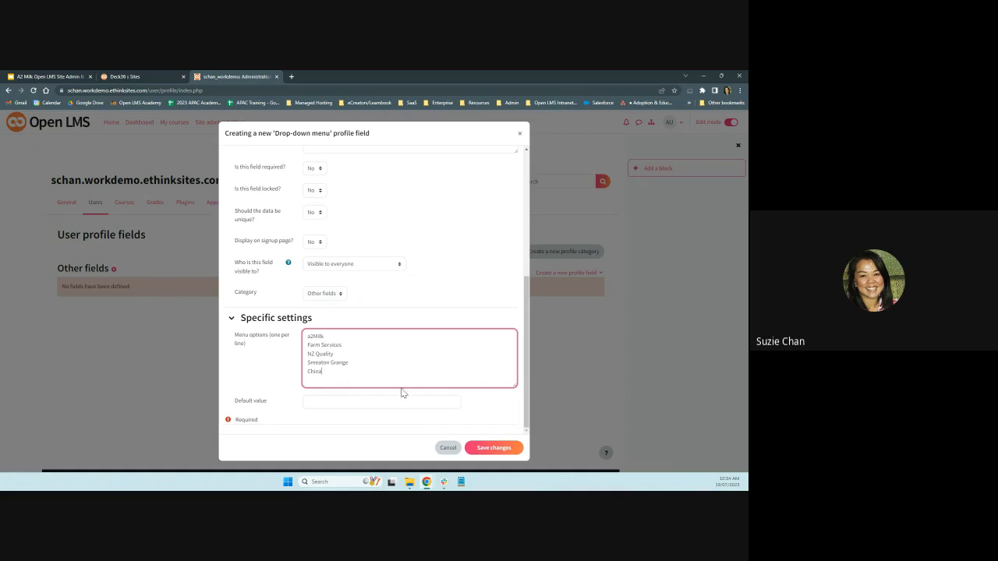
Set the field's default value to a2Milk by copying it from the menu options, and save the new profile field.
left_click(308, 401)
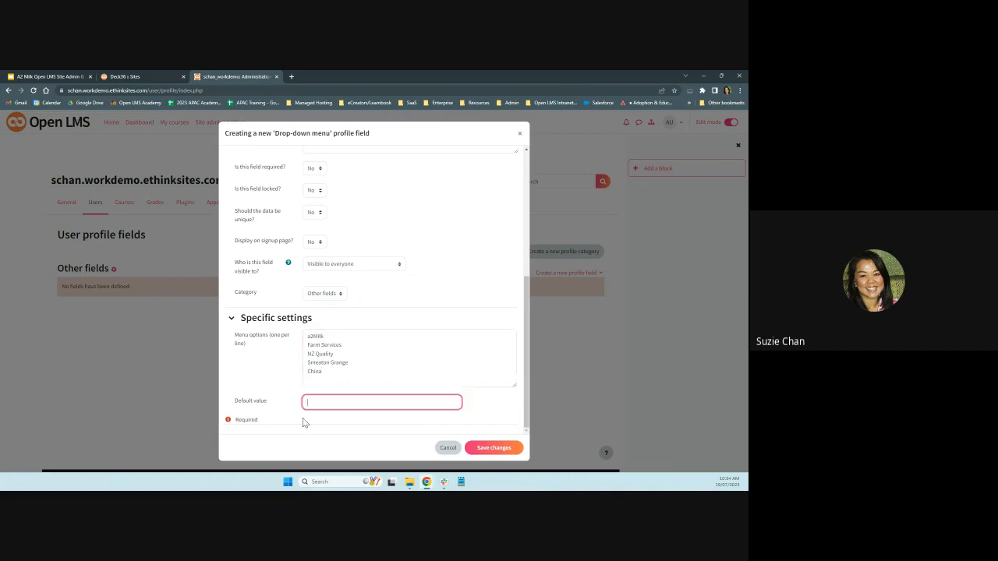
left_click_drag(328, 335, 299, 334)
key("ctrl+c")
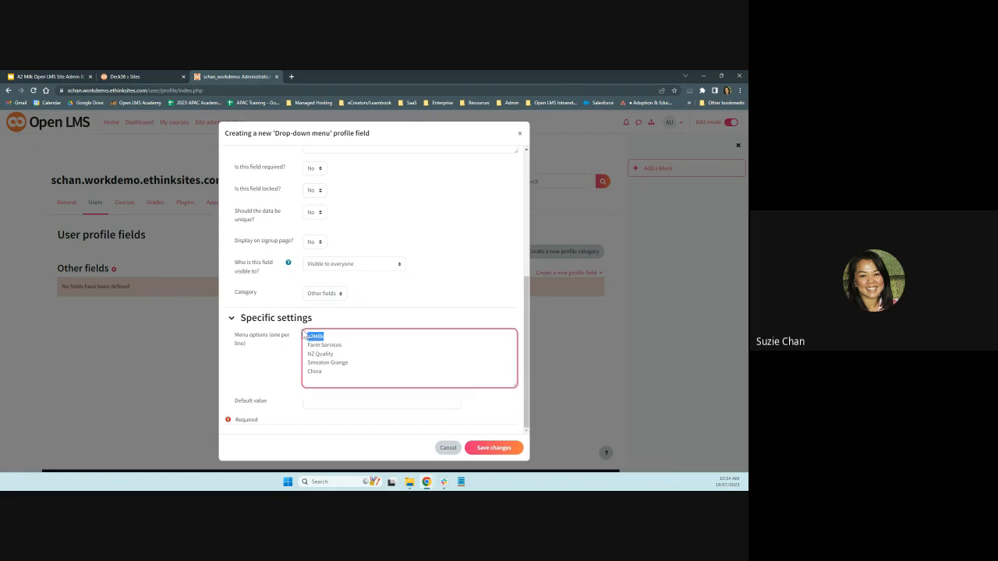
left_click(317, 404)
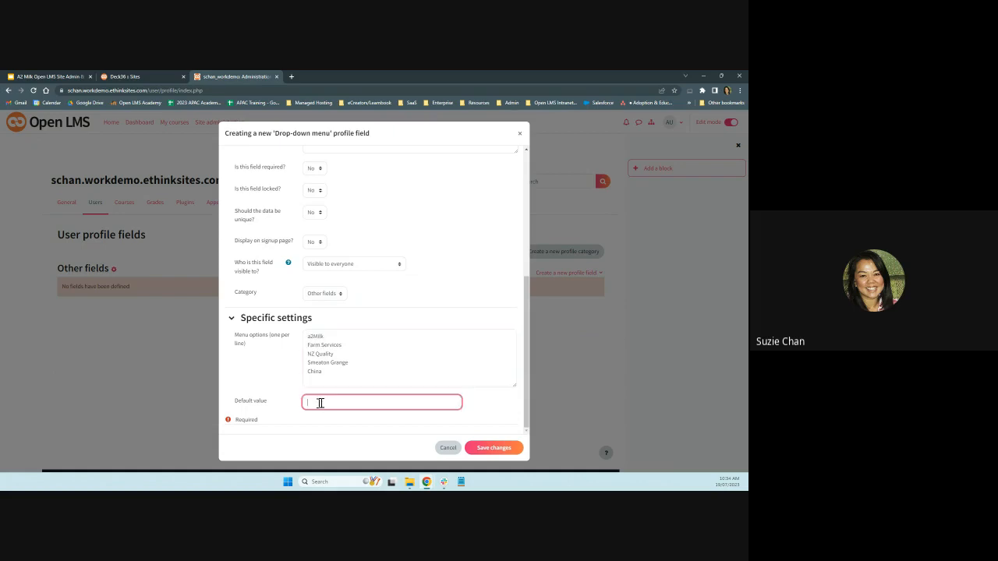
key("ctrl+v")
left_click(483, 450)
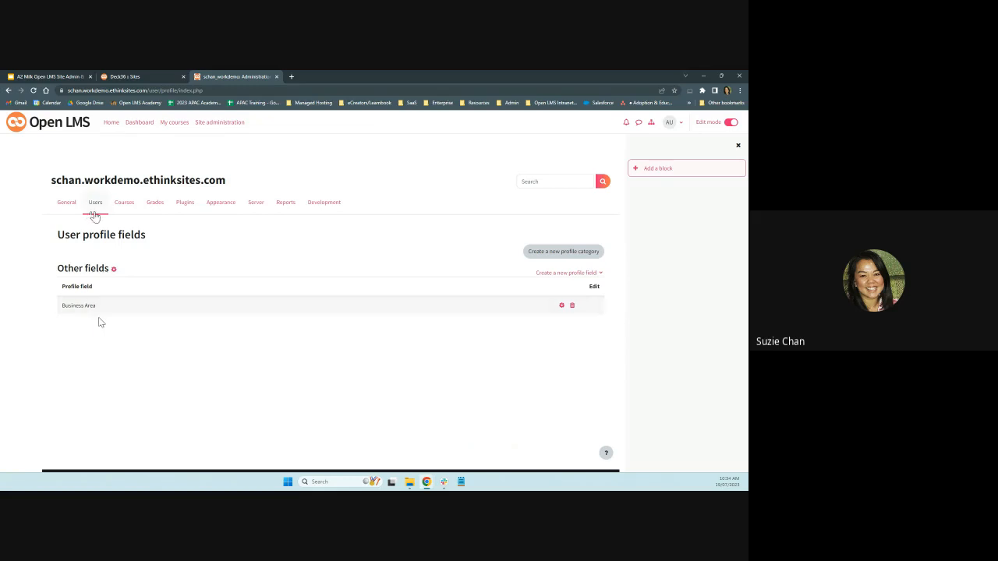
Open the form for adding a new user from Site administration and expand its Optional and Other fields sections.
left_click(221, 128)
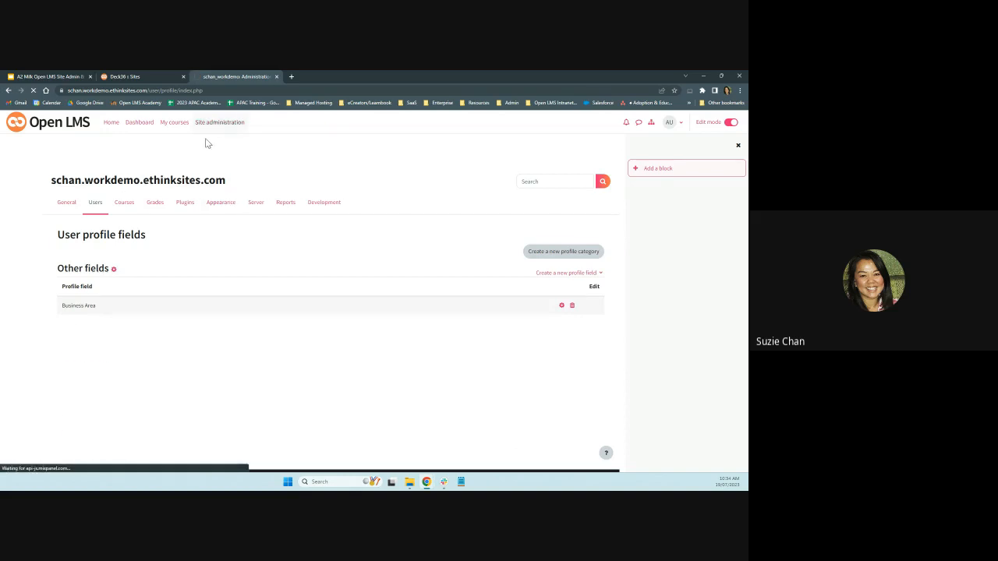
left_click(99, 205)
left_click(207, 283)
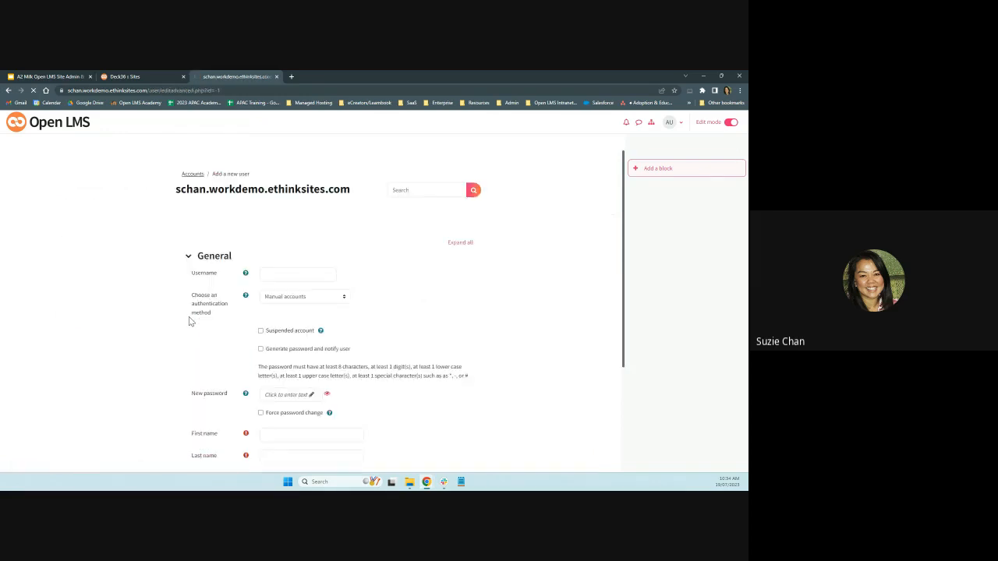
scroll(403, 369, "down", 15)
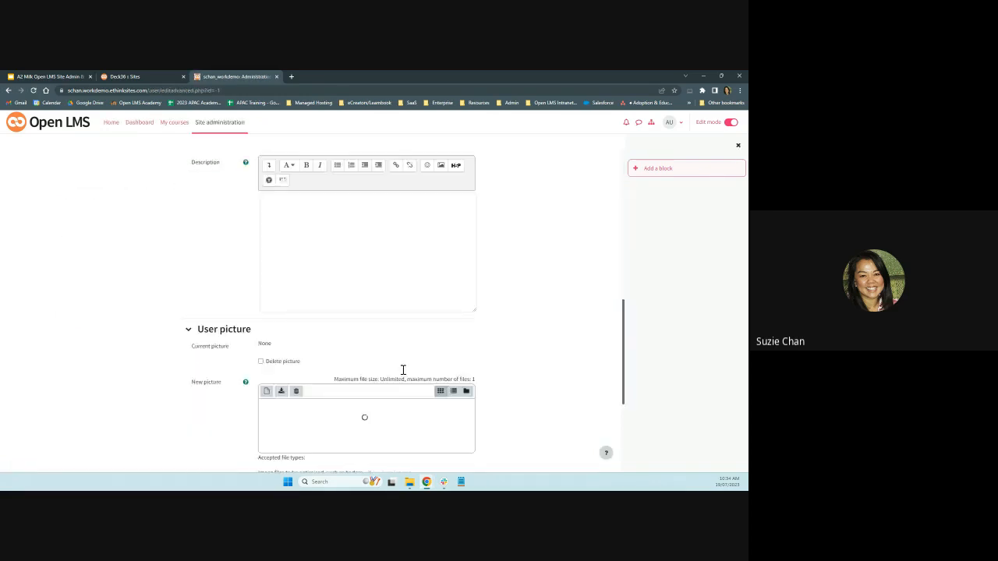
left_click(188, 364)
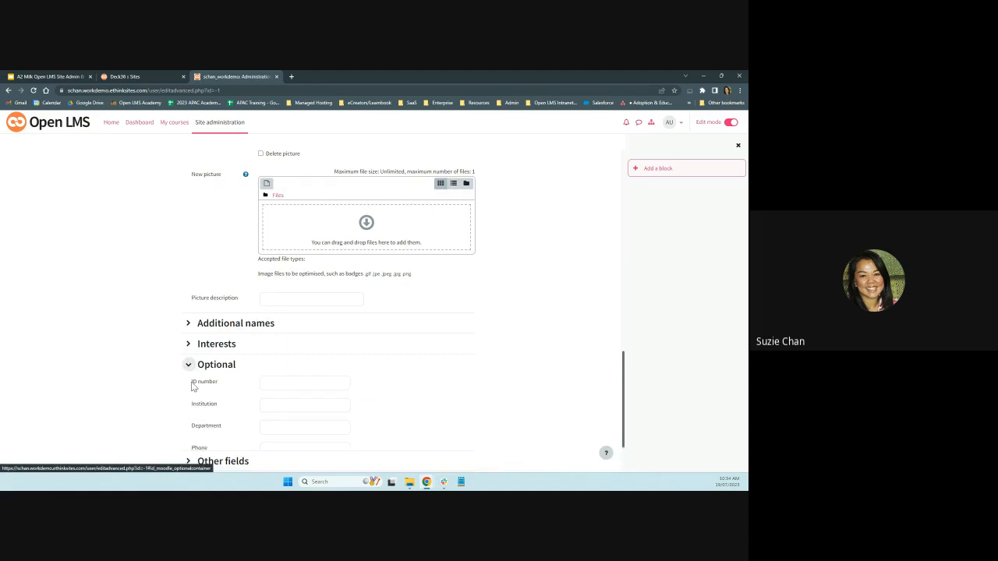
scroll(198, 397, "down", 2)
left_click(195, 388)
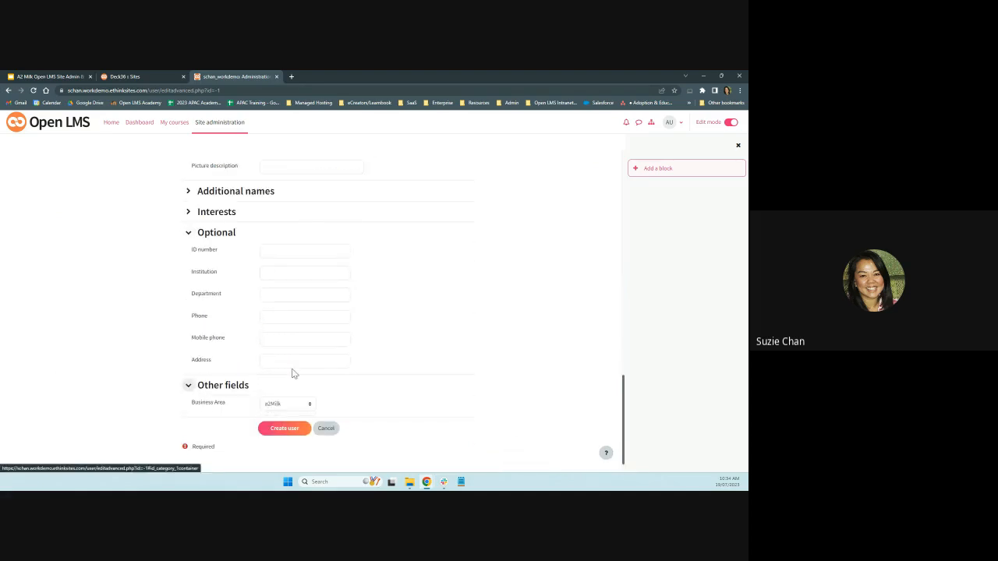
scroll(311, 380, "down", 1)
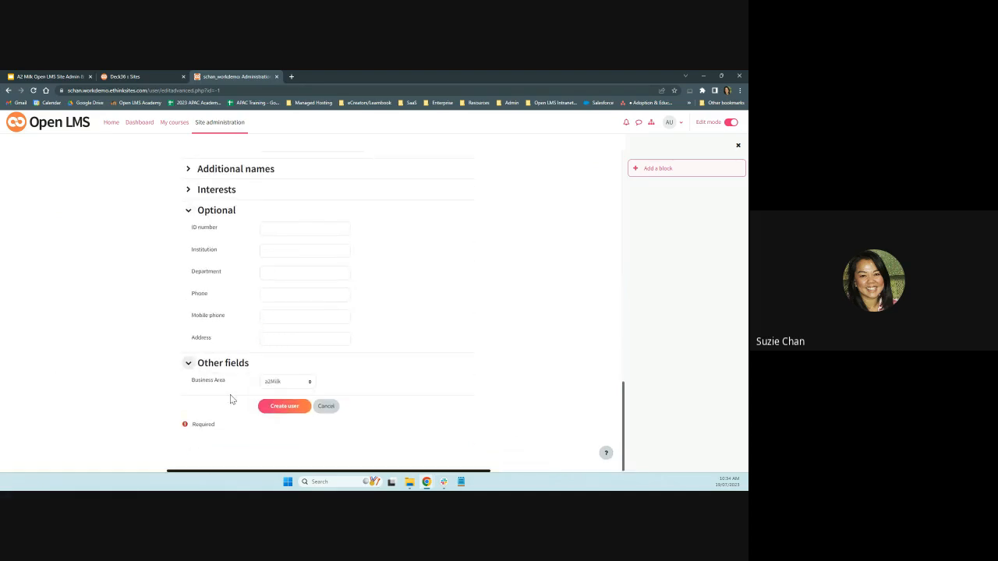
Examine the Business Area choices in the new user form, keeping a2Milk, and cancel creating the user.
left_click(309, 382)
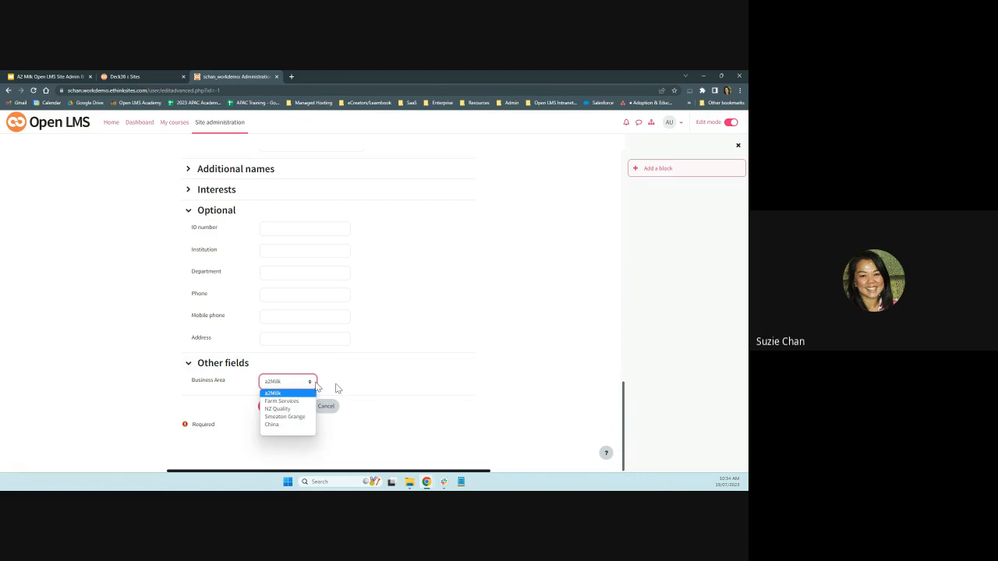
left_click(381, 382)
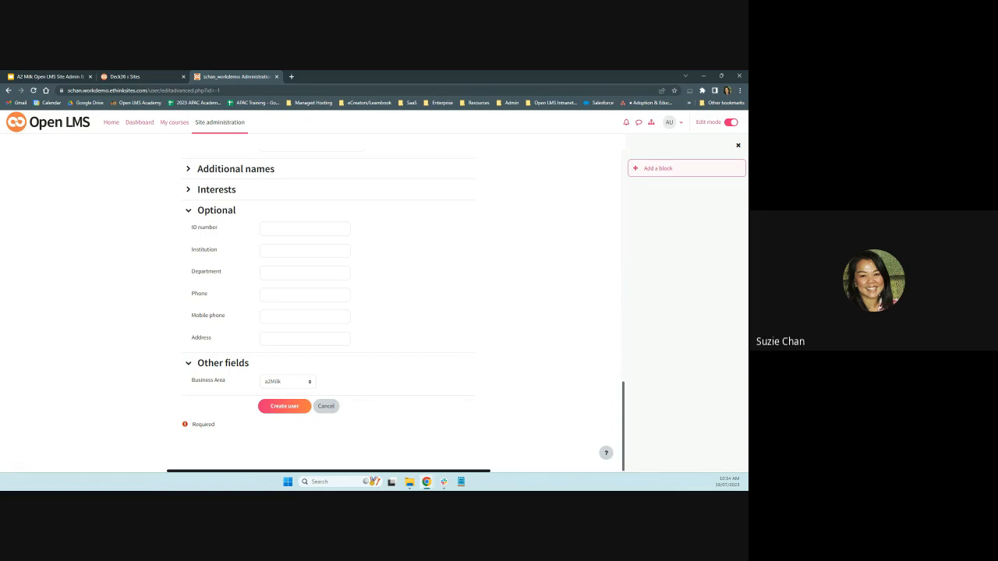
left_click(331, 415)
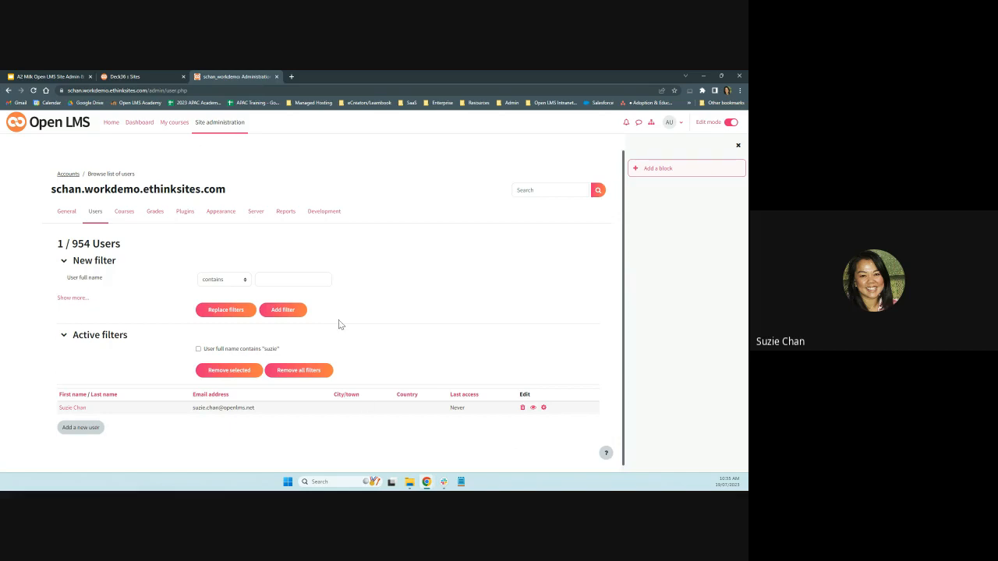
scroll(411, 340, "down", 1)
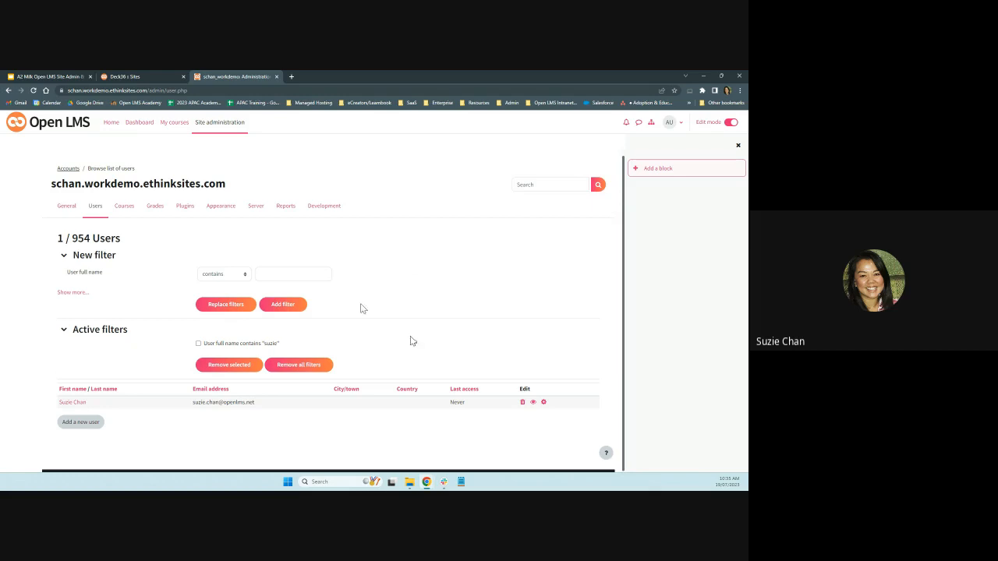
Open the Stress Management course from My courses and review its list of participants.
left_click(179, 123)
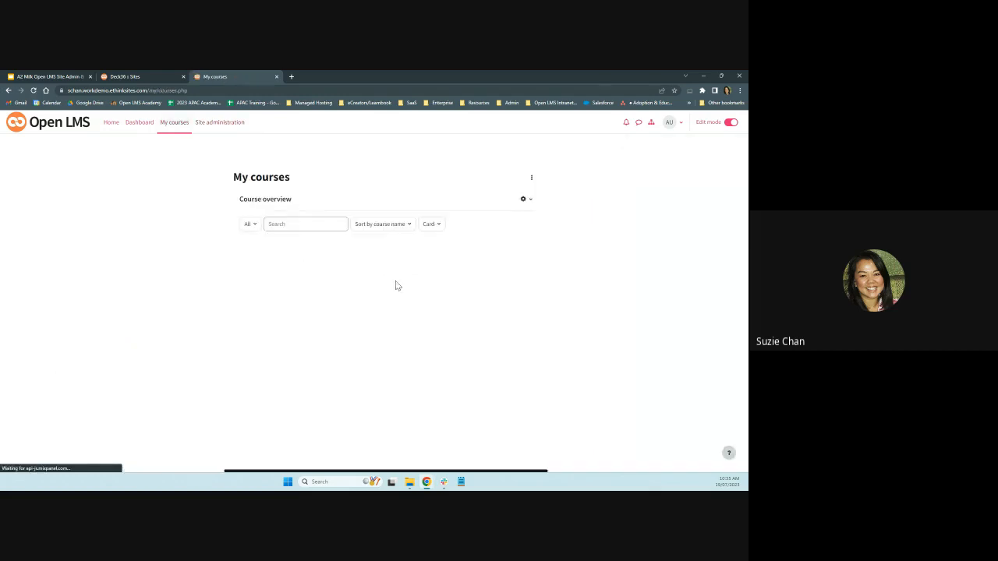
scroll(483, 366, "down", 1)
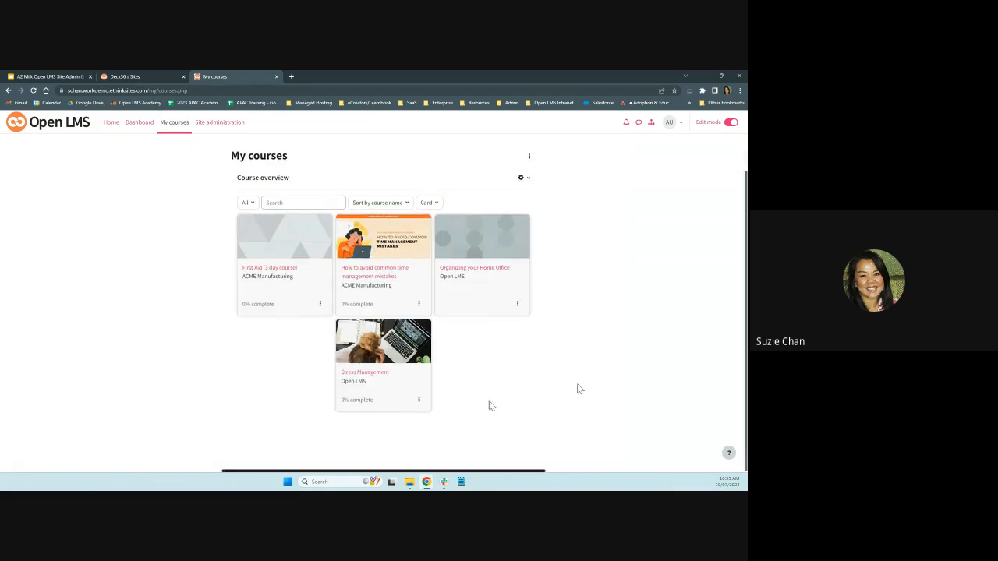
left_click(372, 381)
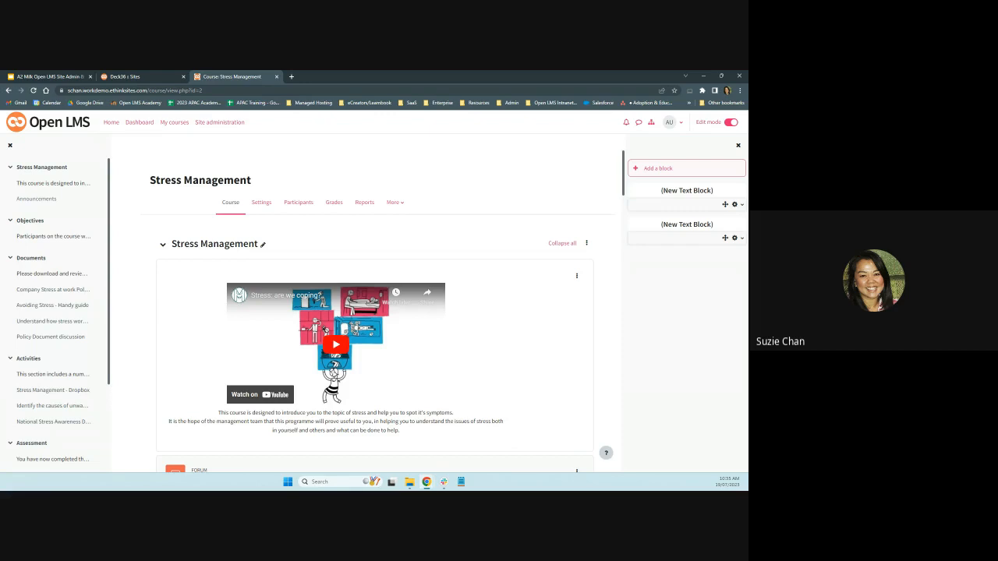
left_click(299, 206)
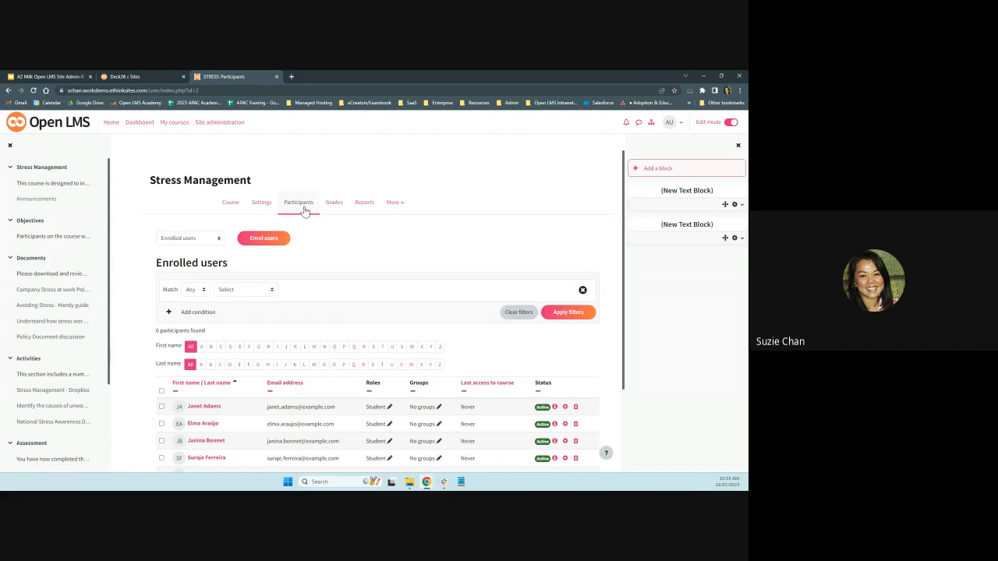
scroll(392, 320, "down", 1)
scroll(385, 318, "down", 1)
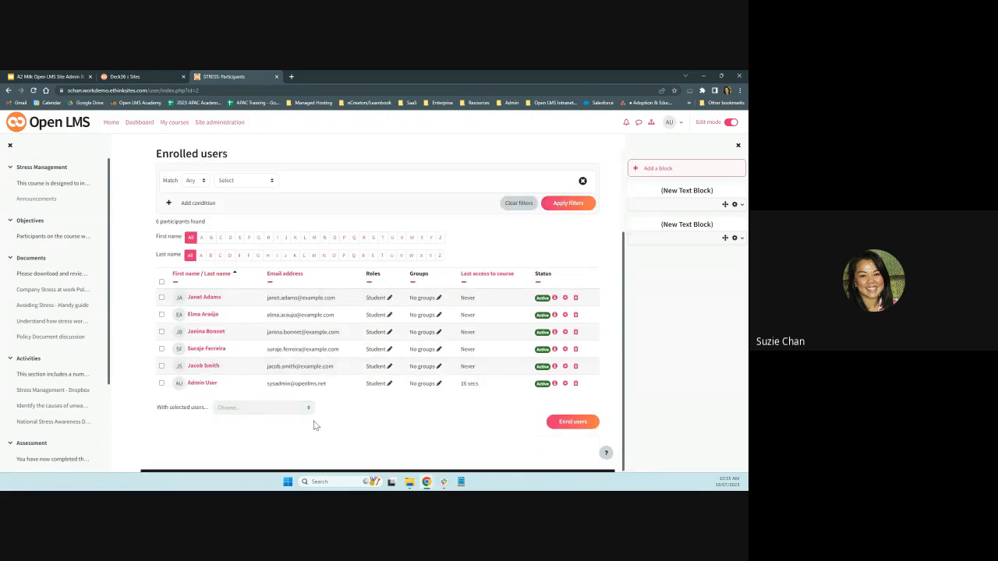
scroll(360, 456, "up", 1)
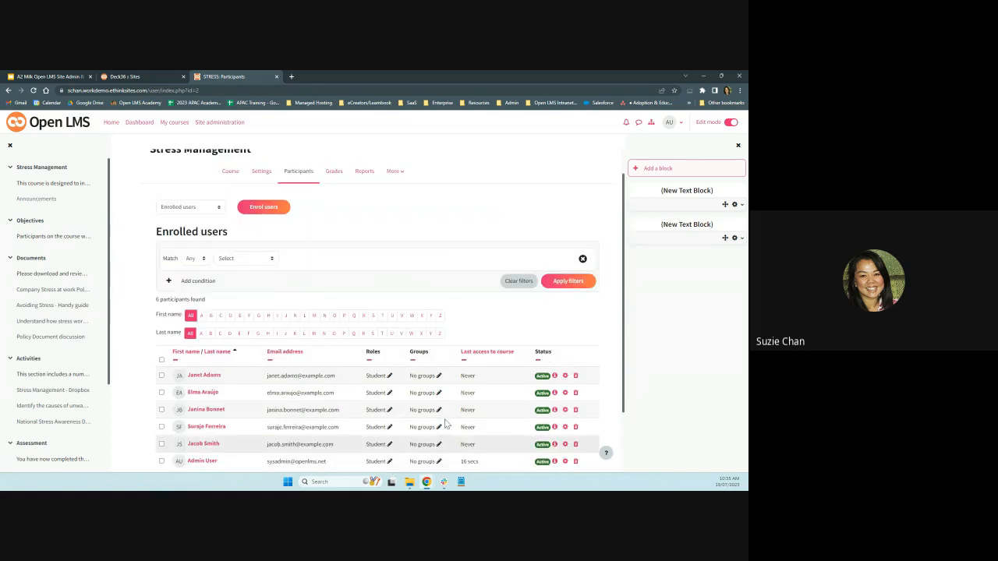
Start enrolling users in the Stress Management course, then search for the trainer's own account by first name and select it.
left_click(280, 207)
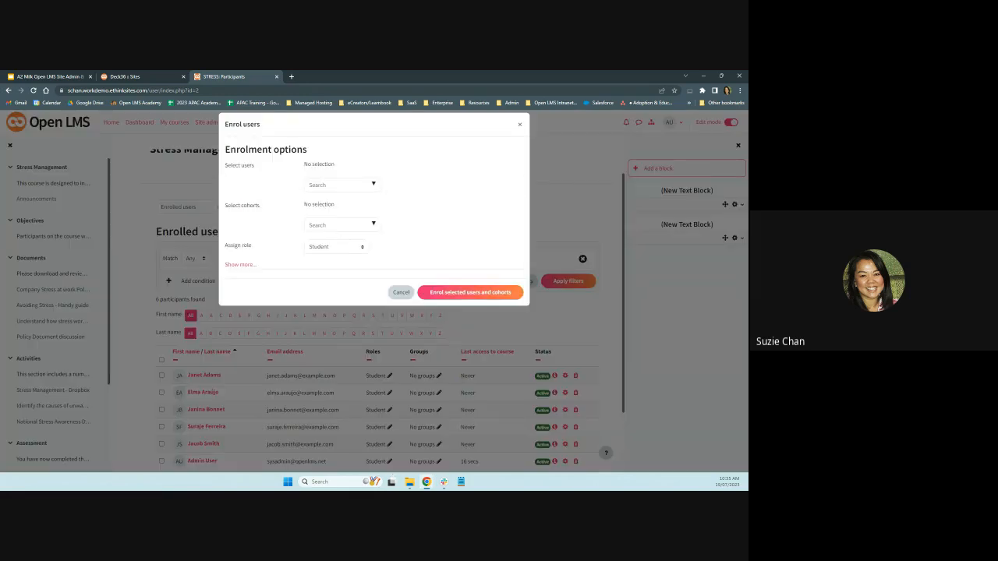
left_click(332, 186)
type("suzie")
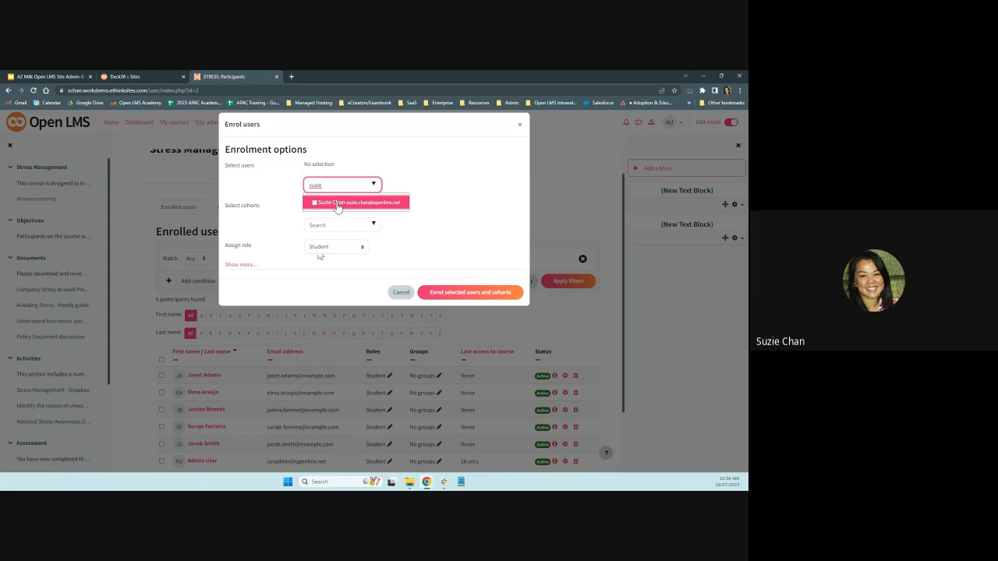
left_click(338, 205)
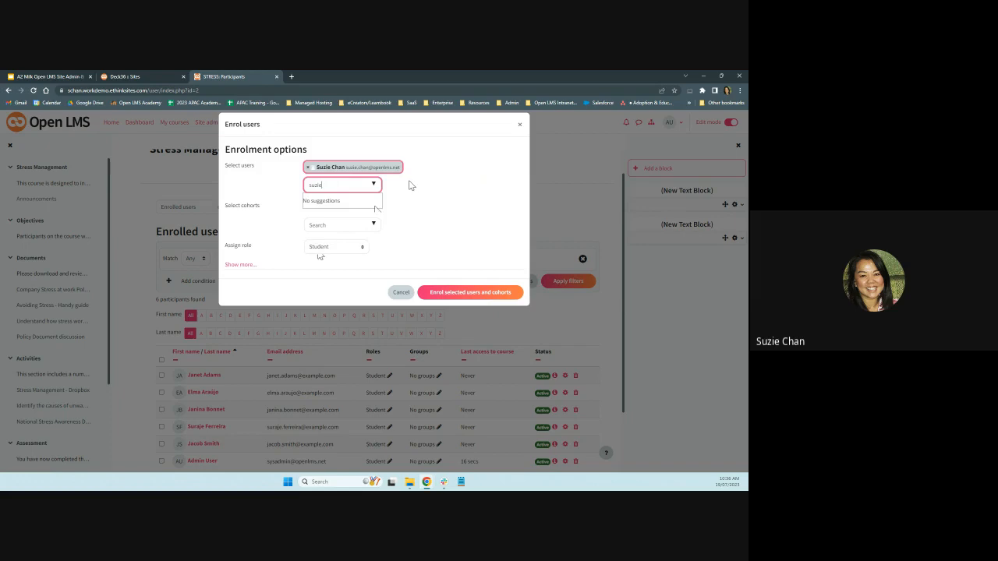
left_click(282, 223)
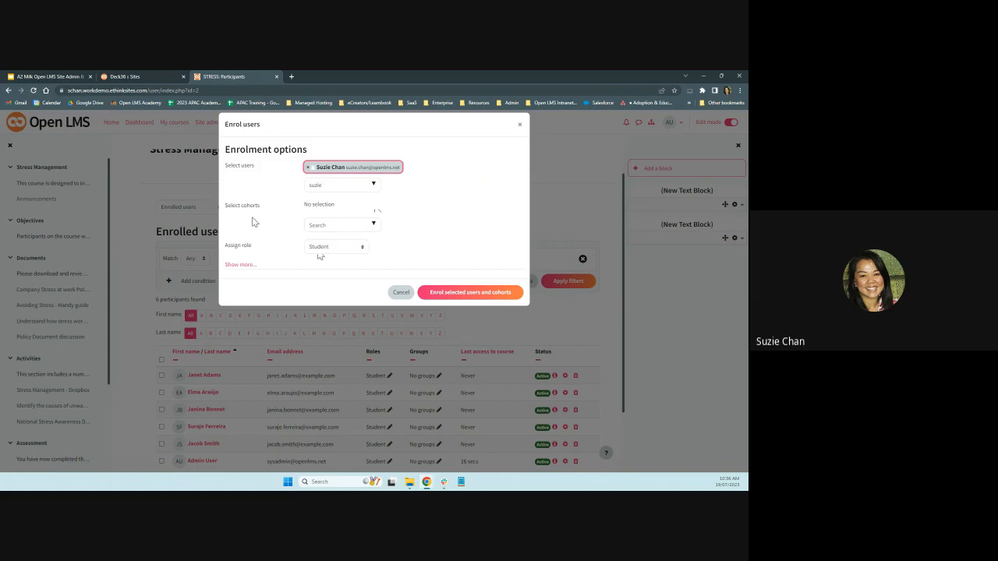
Review the role choices, keeping Student, show the additional enrolment options, and enrol the selected user.
left_click(362, 247)
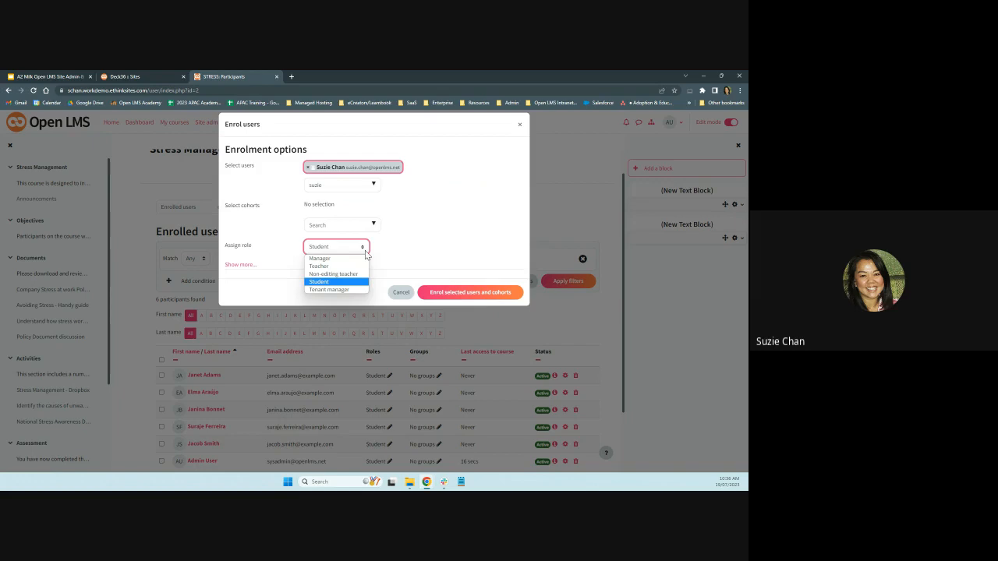
left_click(413, 252)
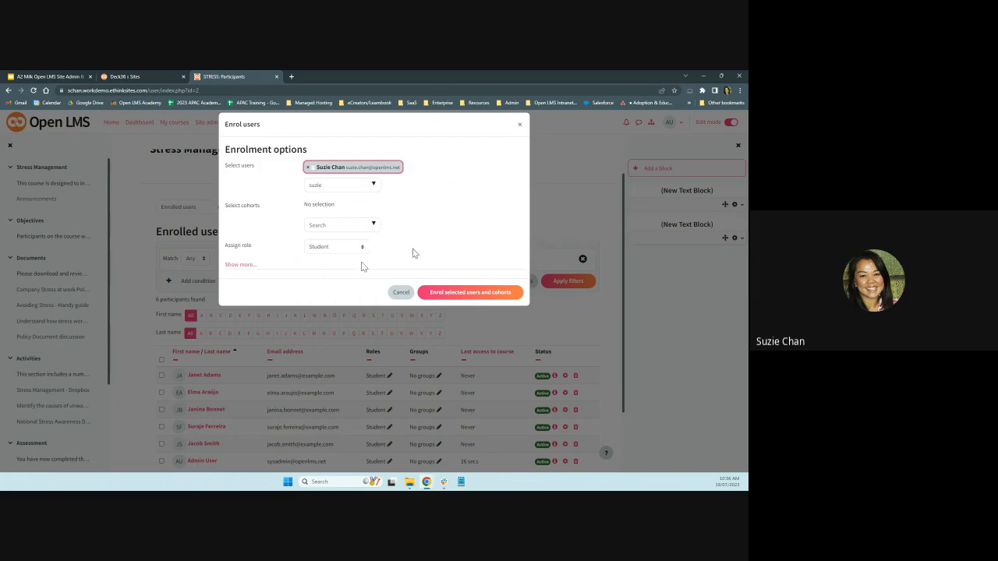
left_click(238, 265)
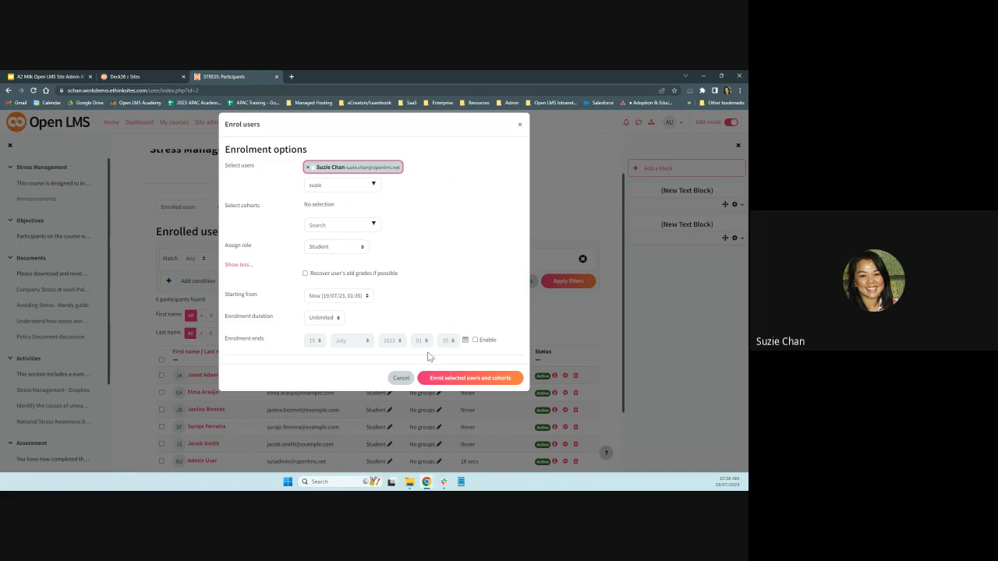
left_click(457, 380)
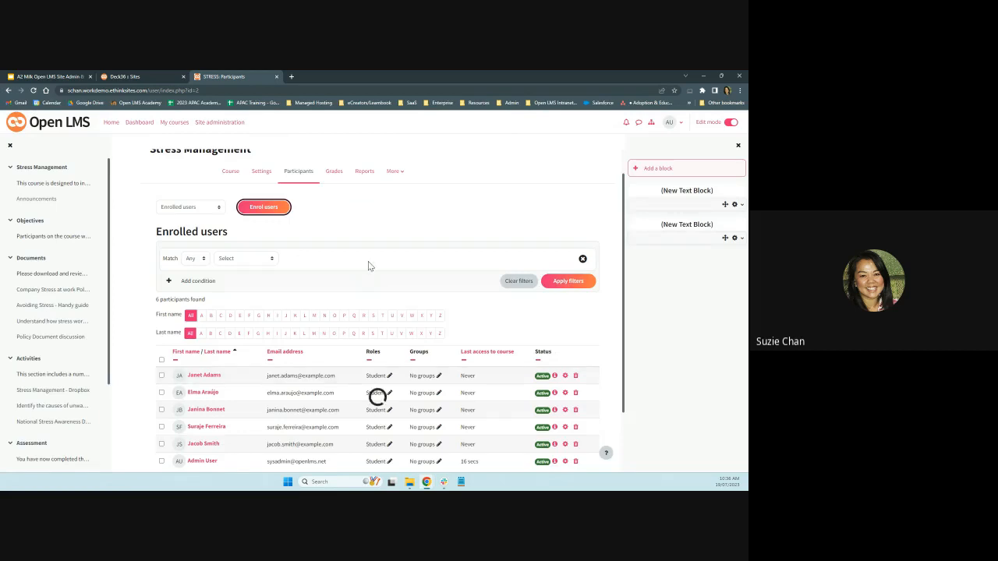
Review the updated list of enrolled users and open the course's Enrolment methods page.
scroll(377, 269, "down", 2)
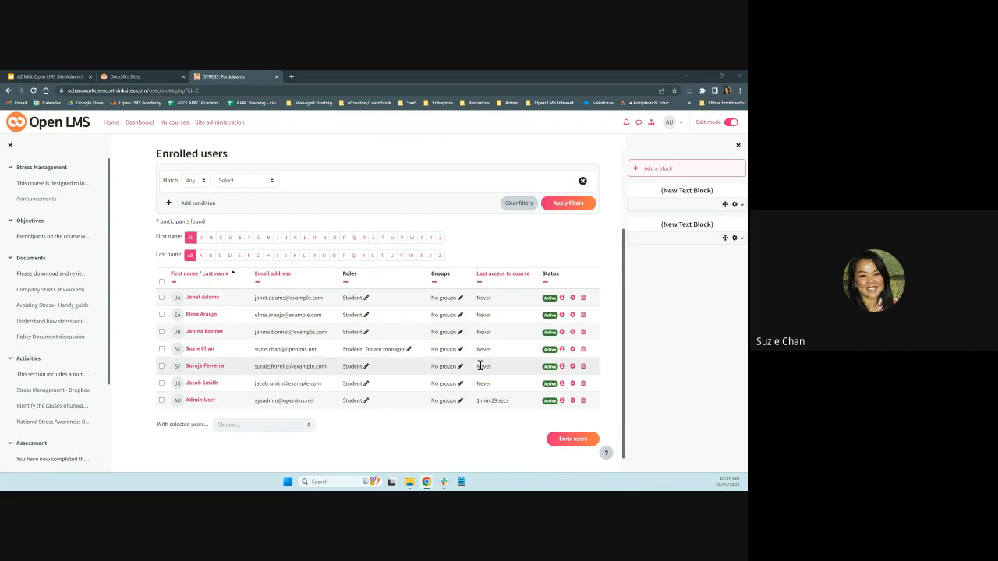
scroll(219, 308, "up", 3)
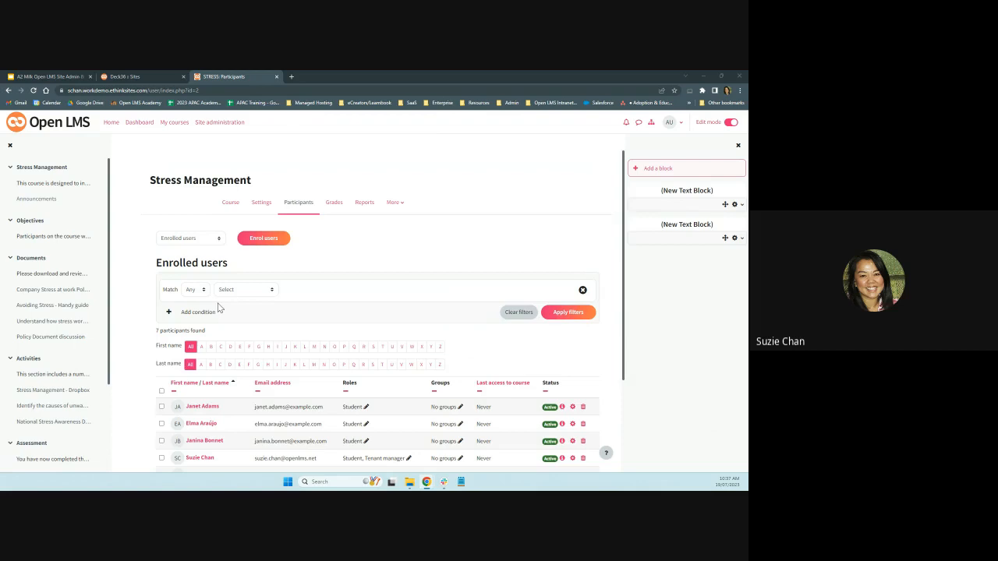
left_click(220, 241)
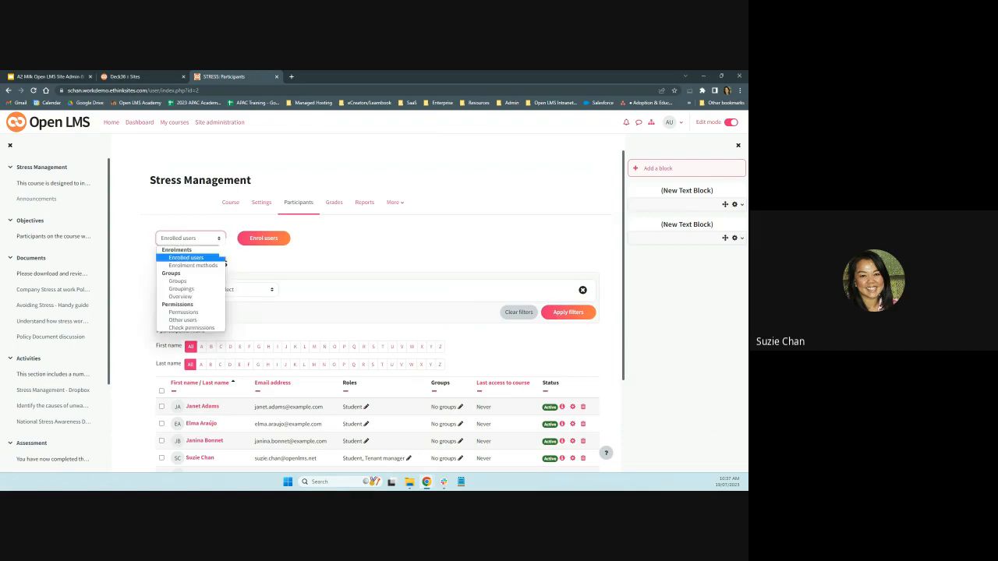
left_click(195, 265)
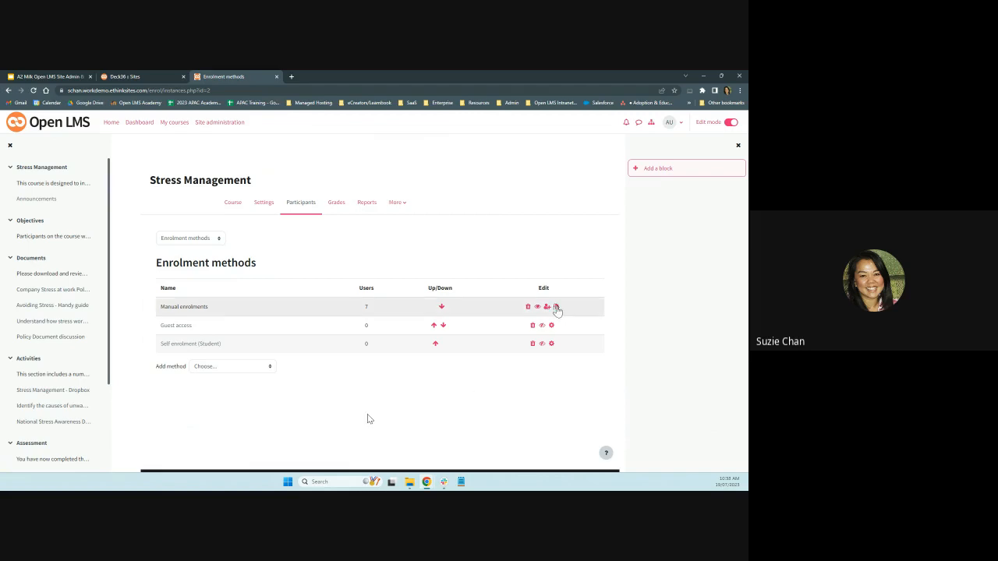
Open the Manual enrolments settings, try enabling the default enrolment duration, and leave for Site administration without saving.
left_click(556, 307)
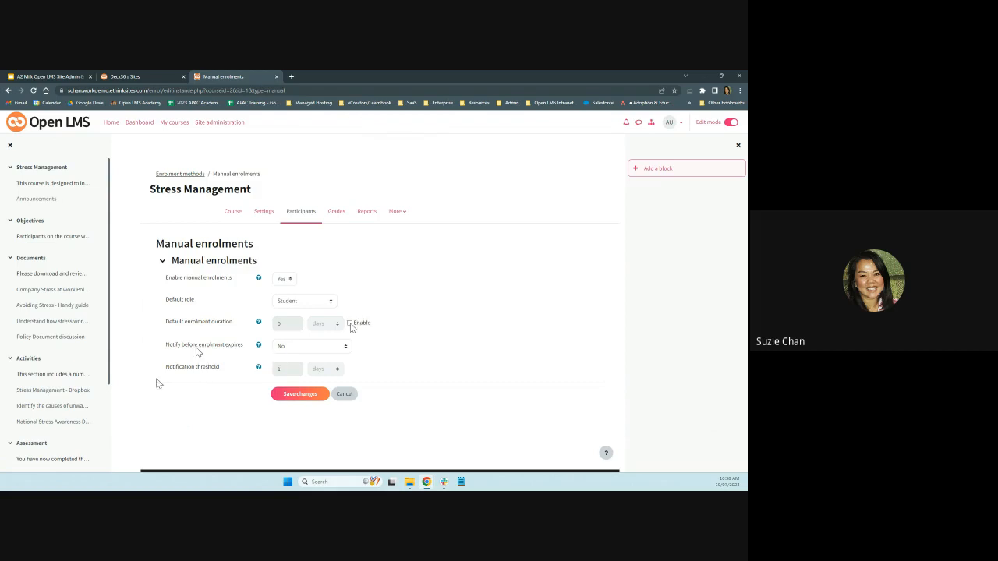
left_click(350, 323)
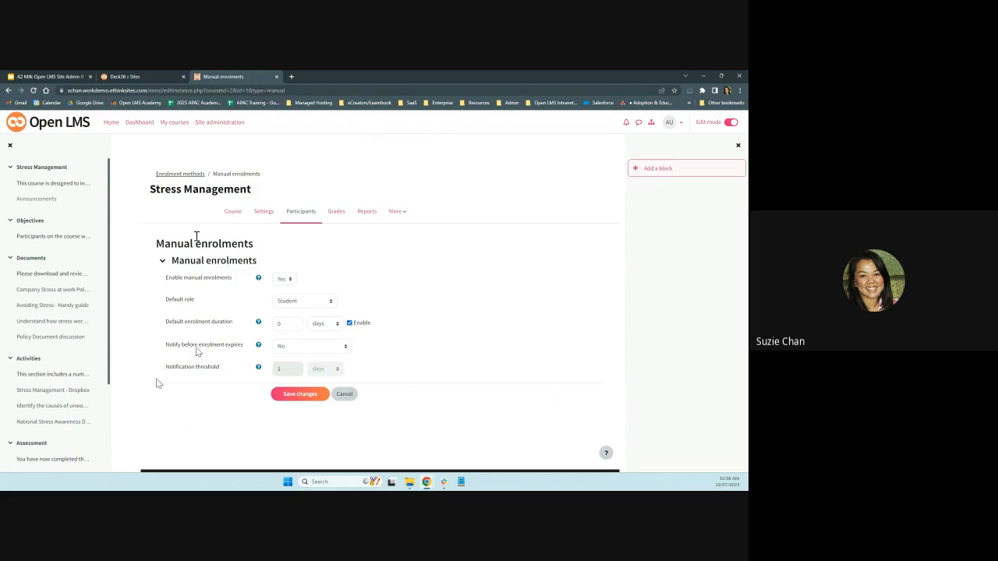
left_click(213, 124)
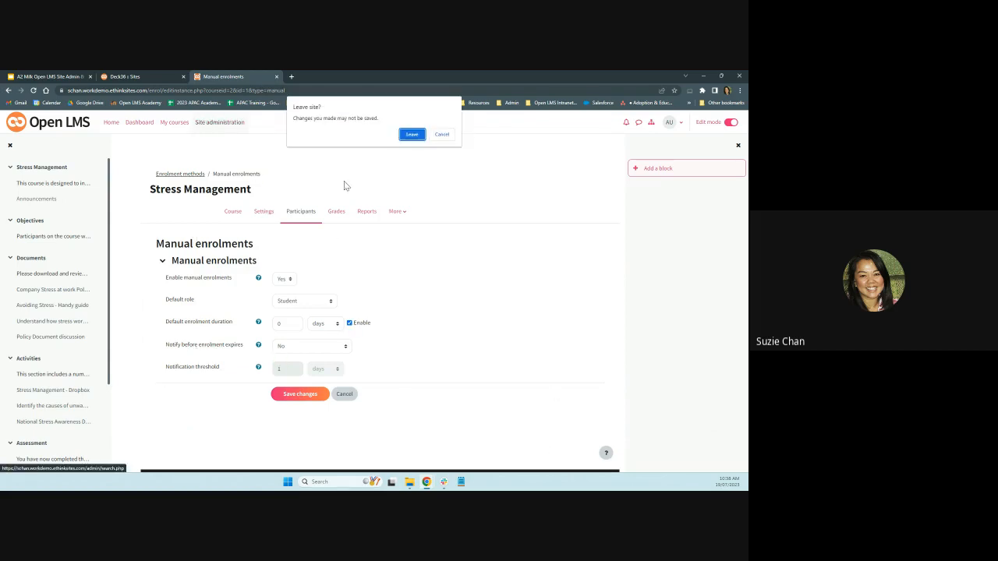
left_click(413, 135)
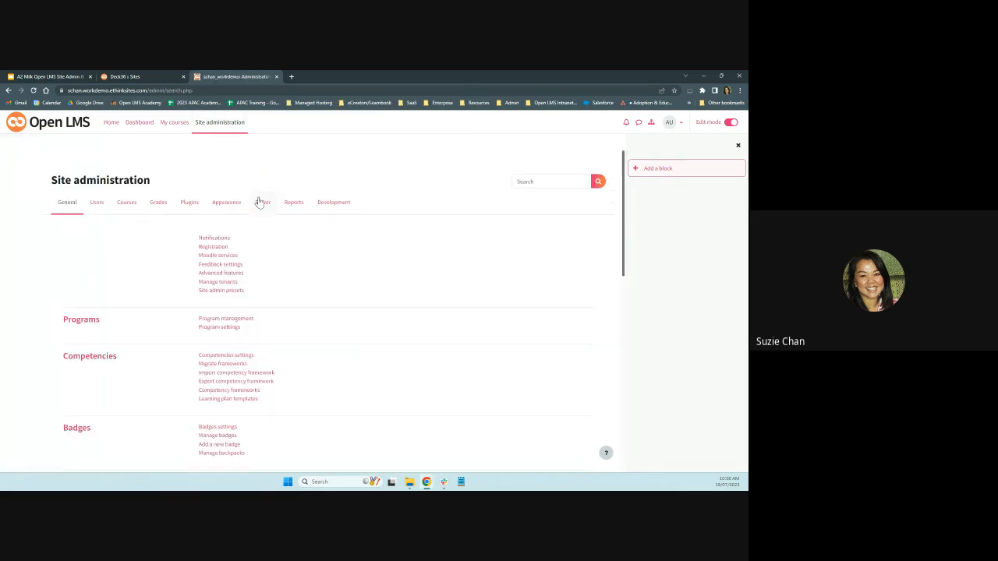
Open the Bulk user actions page for user accounts and clear the active full-name filter.
left_click(105, 211)
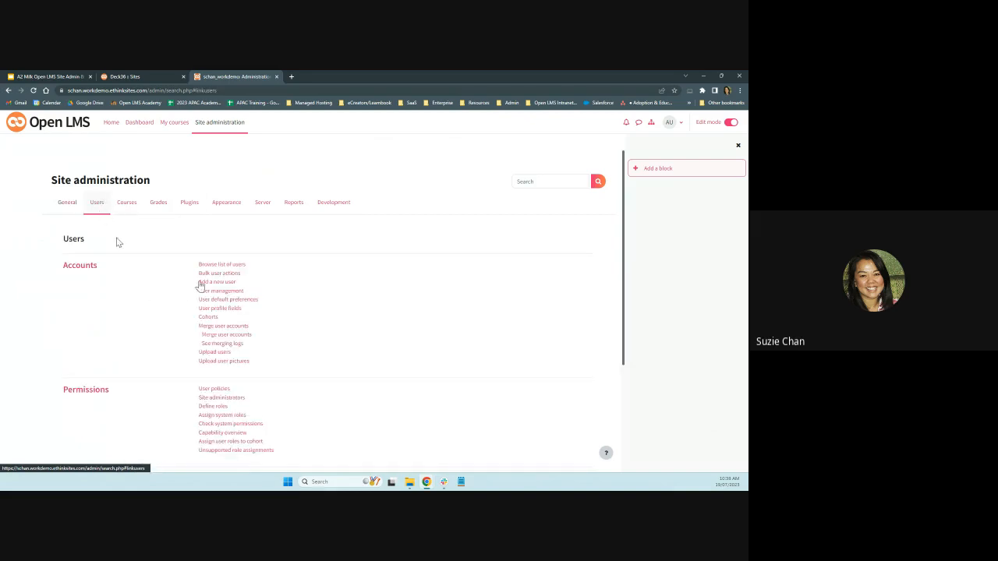
left_click(228, 276)
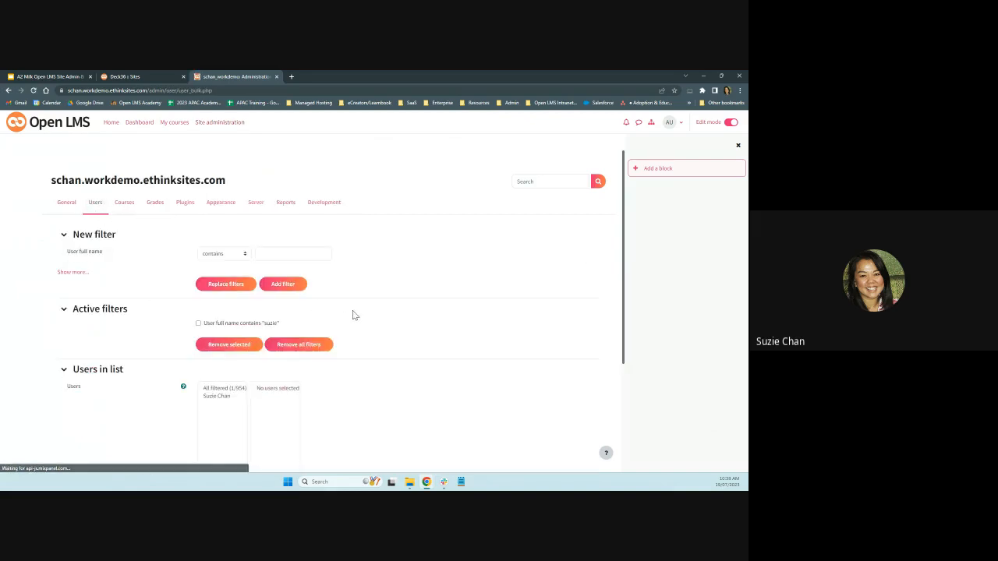
scroll(408, 325, "down", 3)
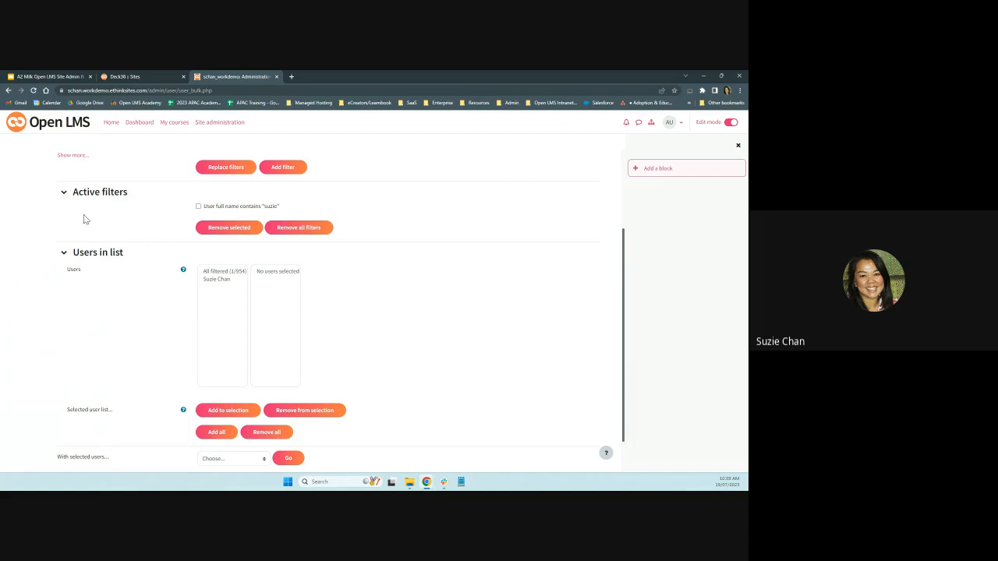
scroll(117, 233, "up", 1)
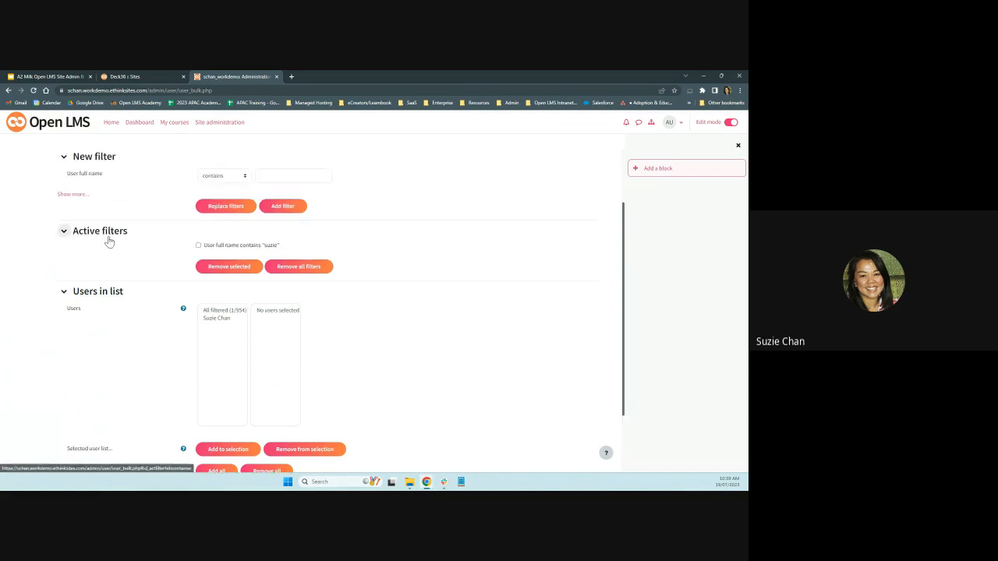
left_click(64, 230)
left_click(64, 231)
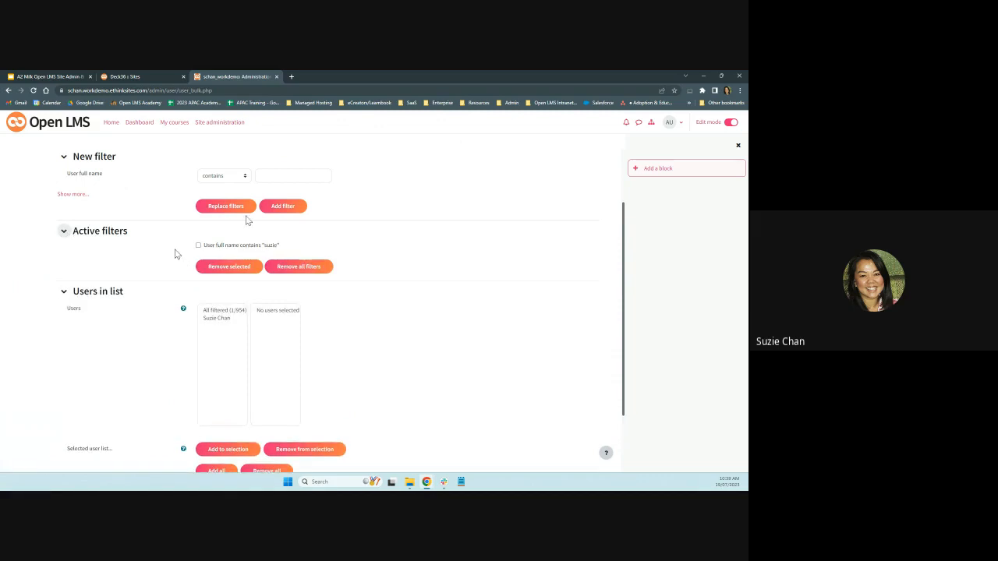
left_click(234, 209)
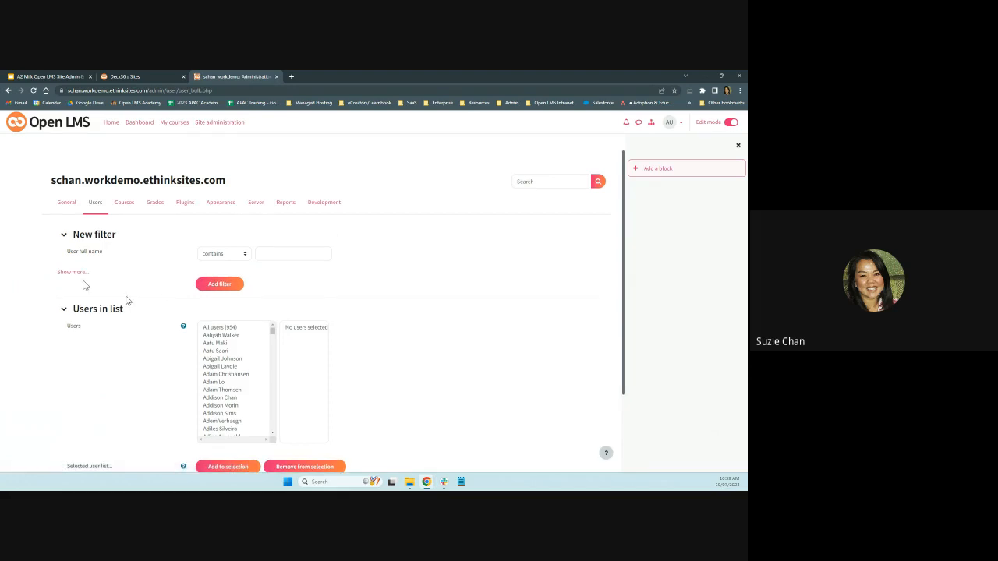
Expand the additional user filter fields, review the available criteria, and collapse them again.
left_click(78, 273)
scroll(121, 290, "down", 3)
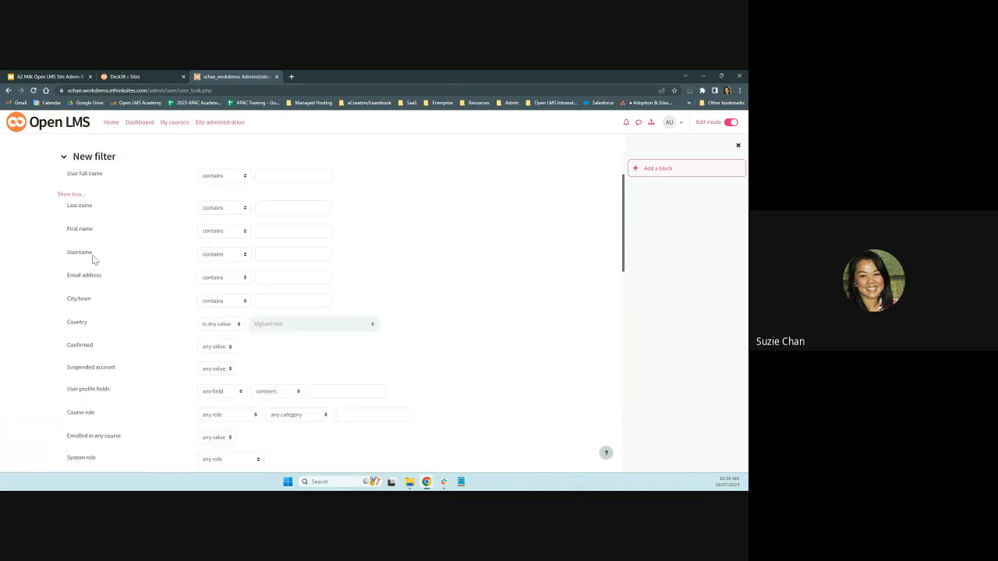
scroll(114, 320, "down", 3)
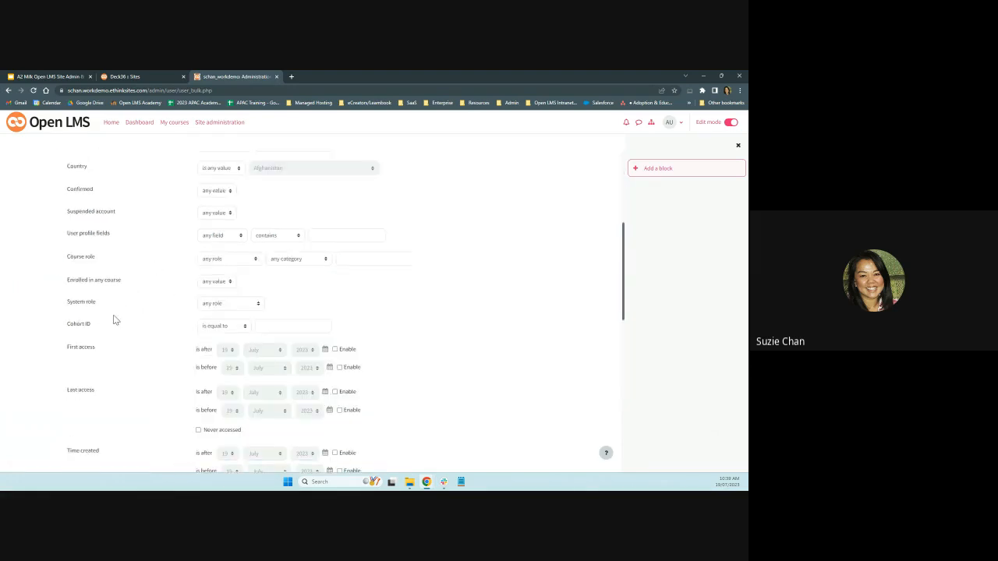
scroll(154, 368, "down", 4)
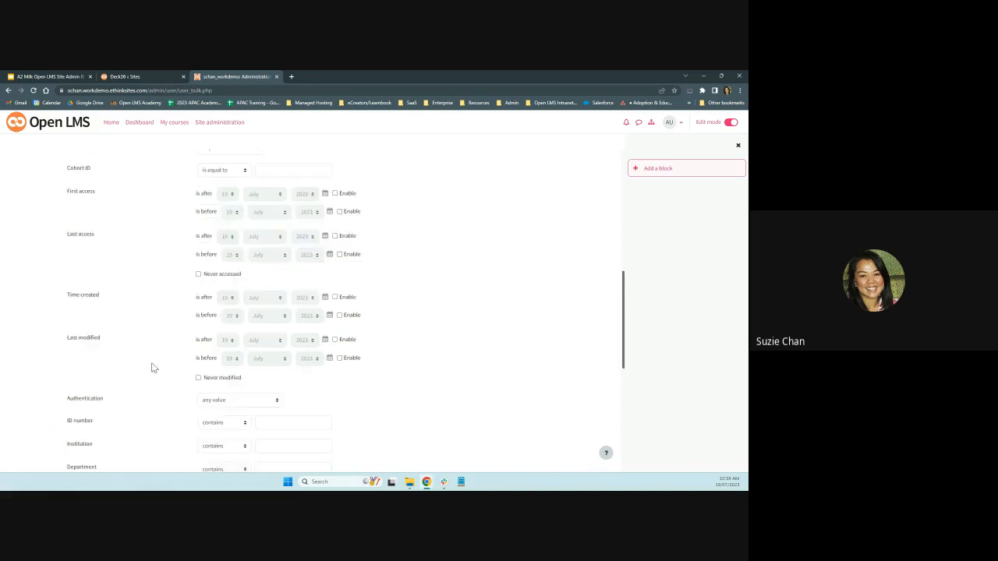
scroll(149, 361, "up", 9)
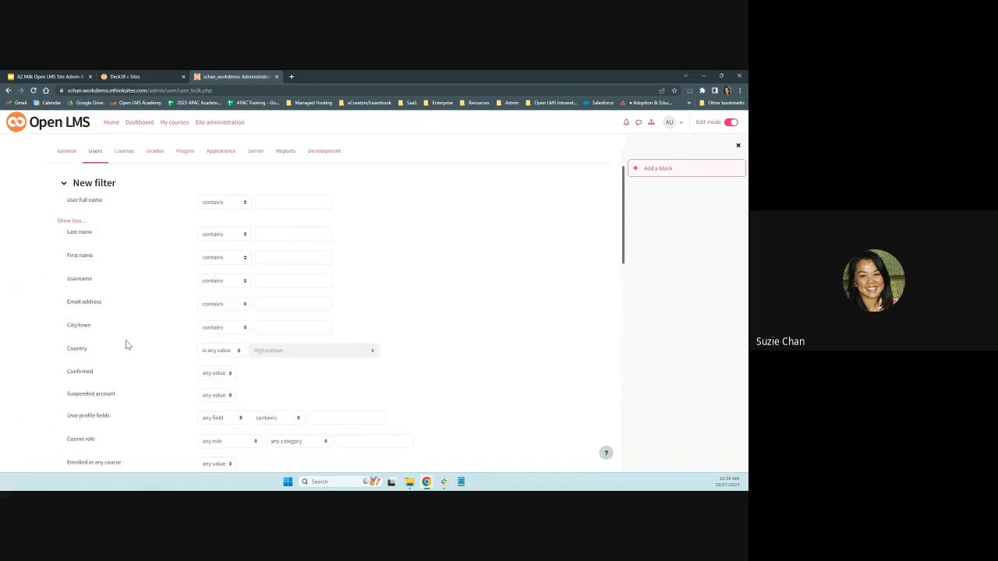
left_click(65, 234)
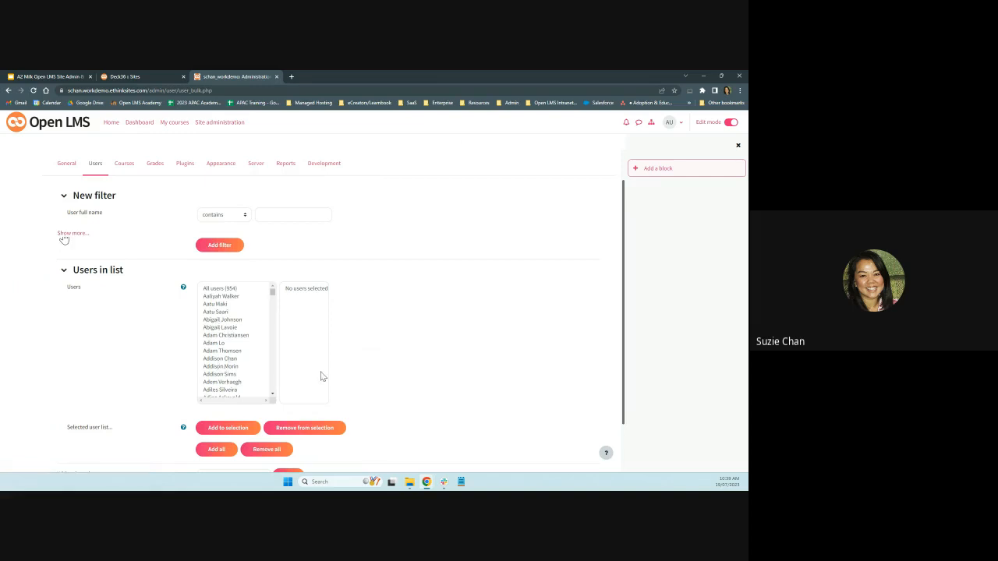
Examine the bulk actions offered for selected users without choosing one.
scroll(304, 349, "down", 1)
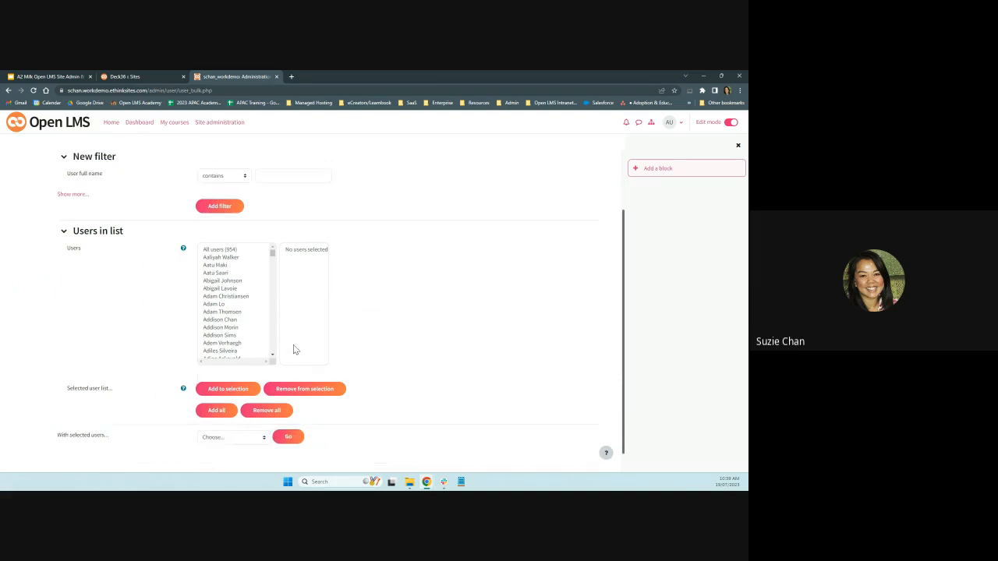
scroll(294, 349, "down", 1)
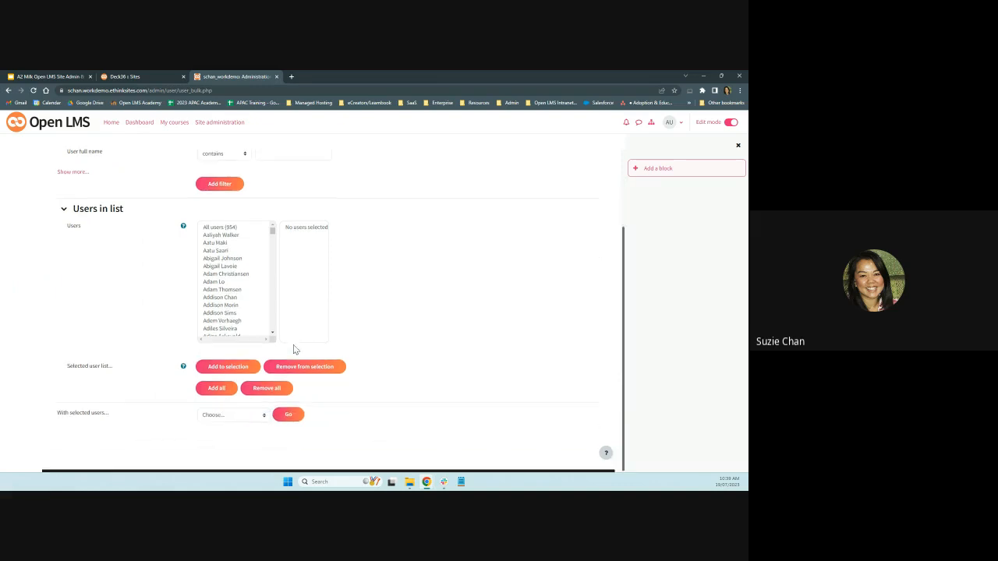
left_click(265, 417)
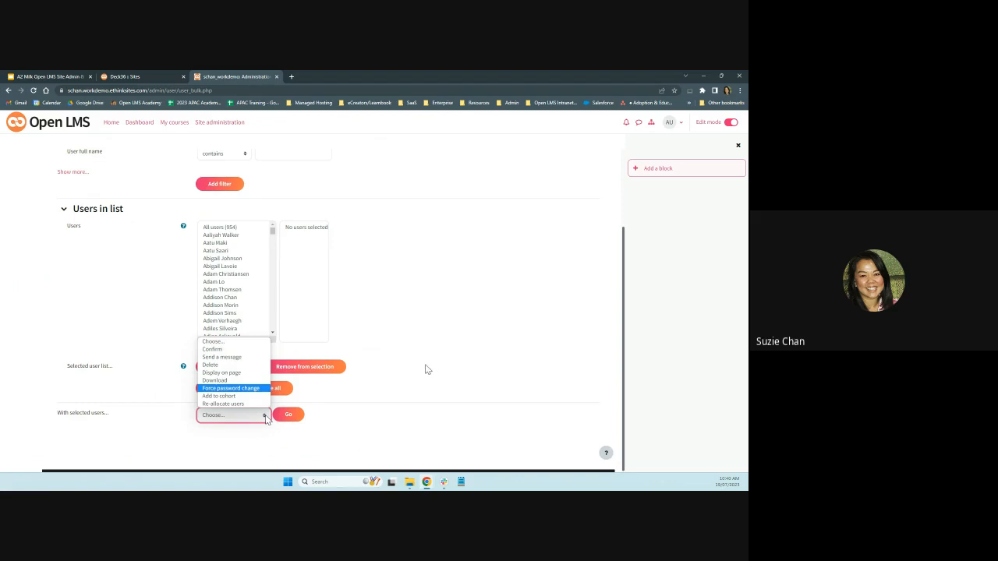
Return to Site administration and open the Site administrators page under the user permissions to review it.
left_click(221, 123)
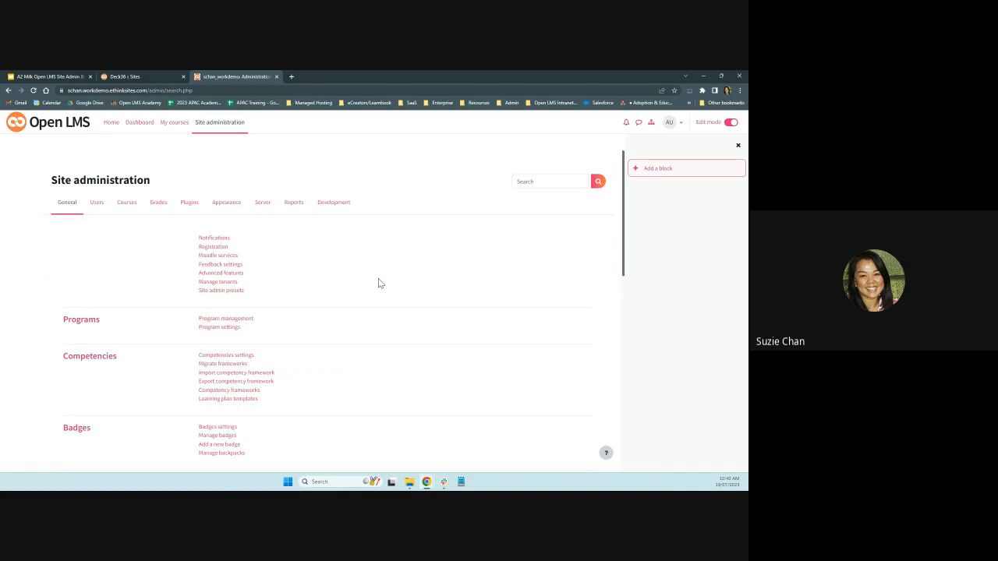
scroll(330, 320, "down", 4)
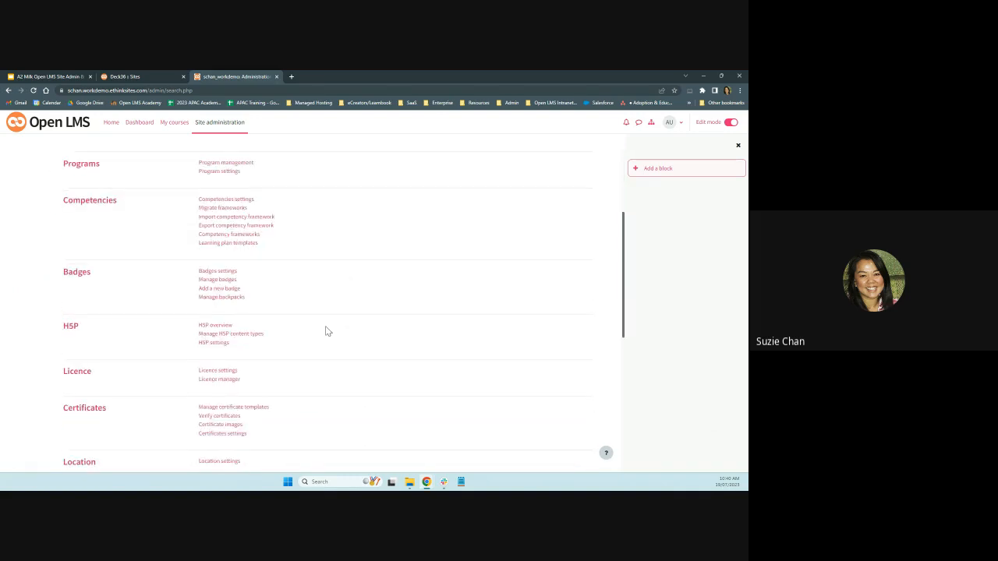
scroll(288, 312, "up", 4)
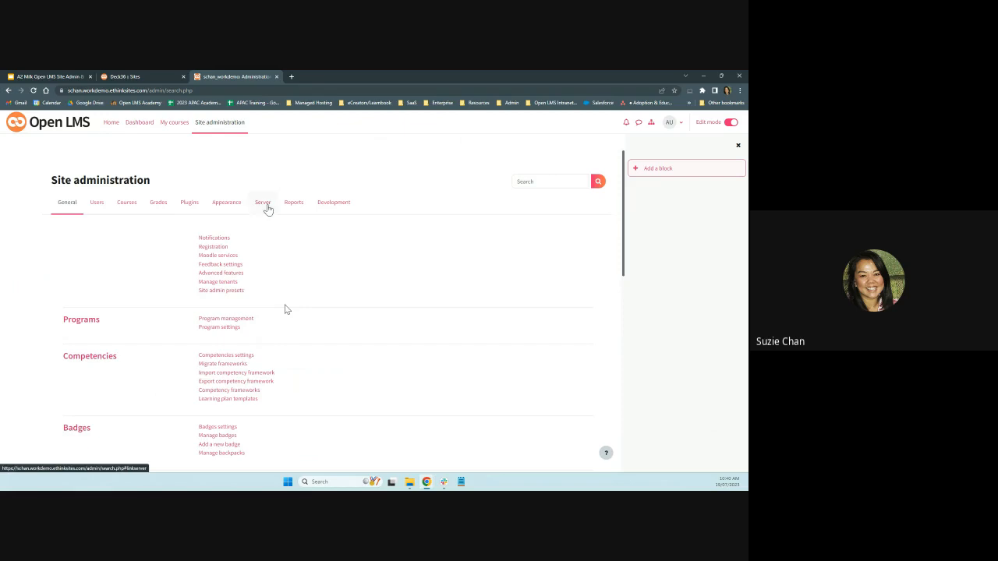
left_click(105, 207)
scroll(142, 294, "down", 3)
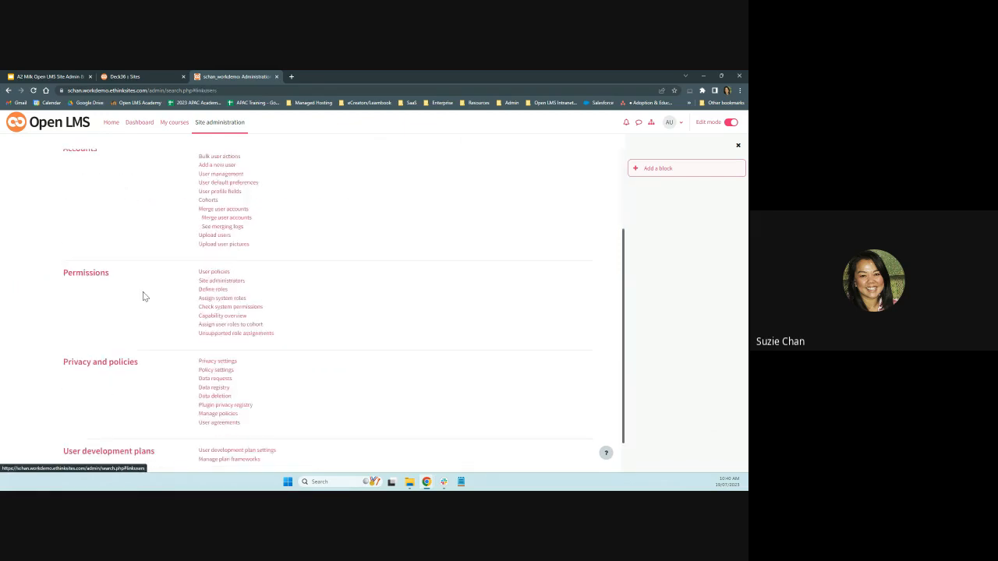
left_click(226, 282)
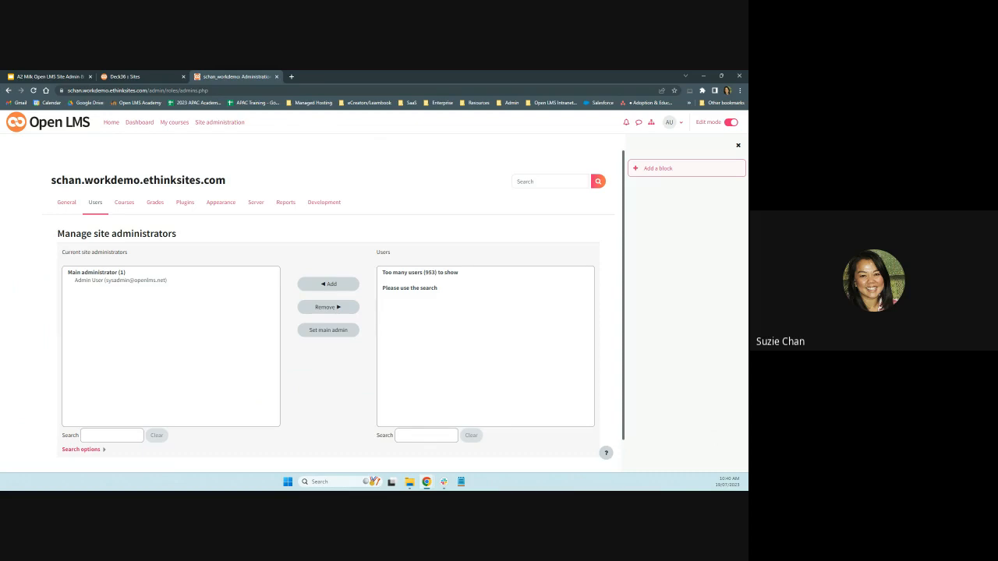
Leave the site administrators page, open Define roles, and review the roles with their descriptions.
left_click(10, 91)
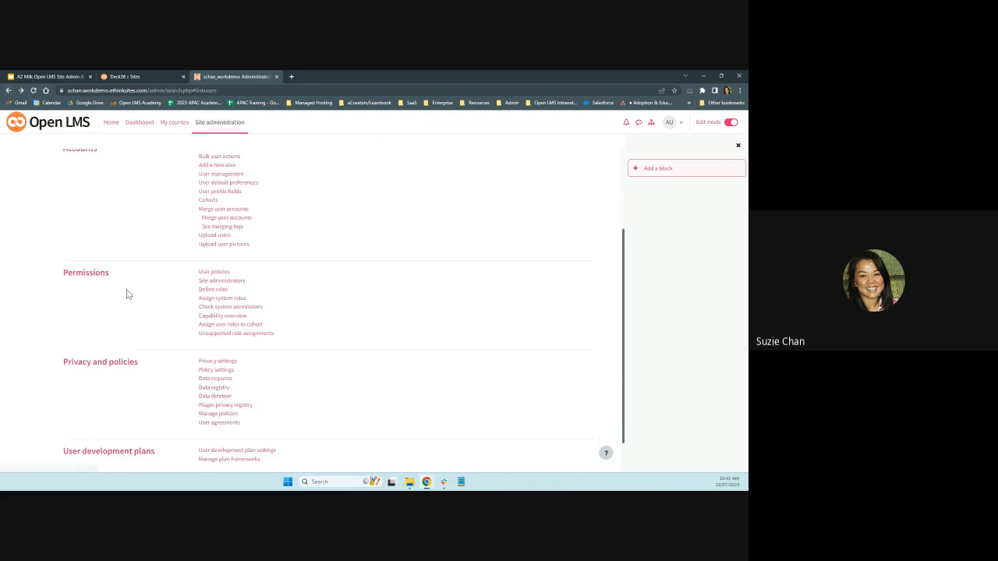
left_click(213, 290)
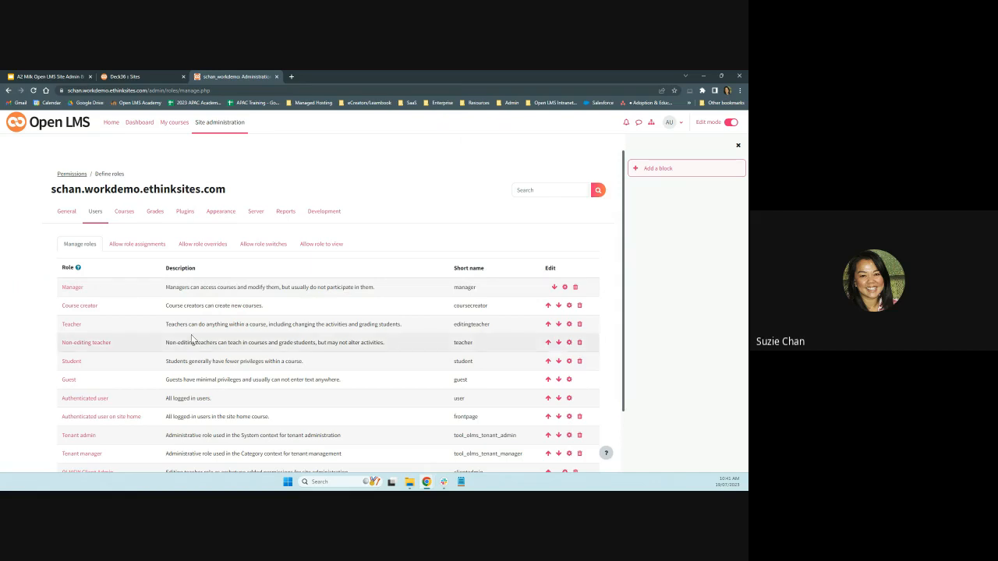
scroll(245, 351, "down", 1)
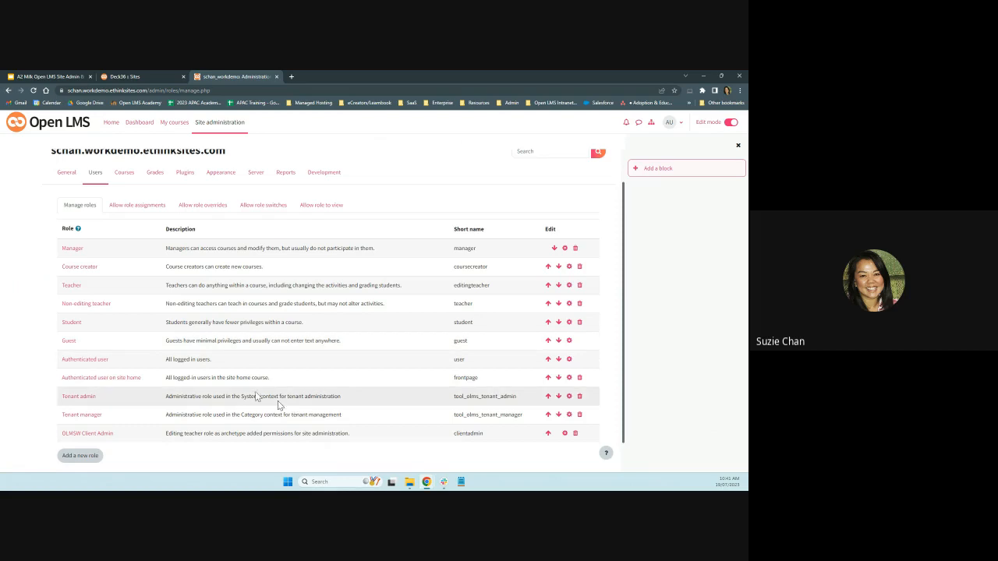
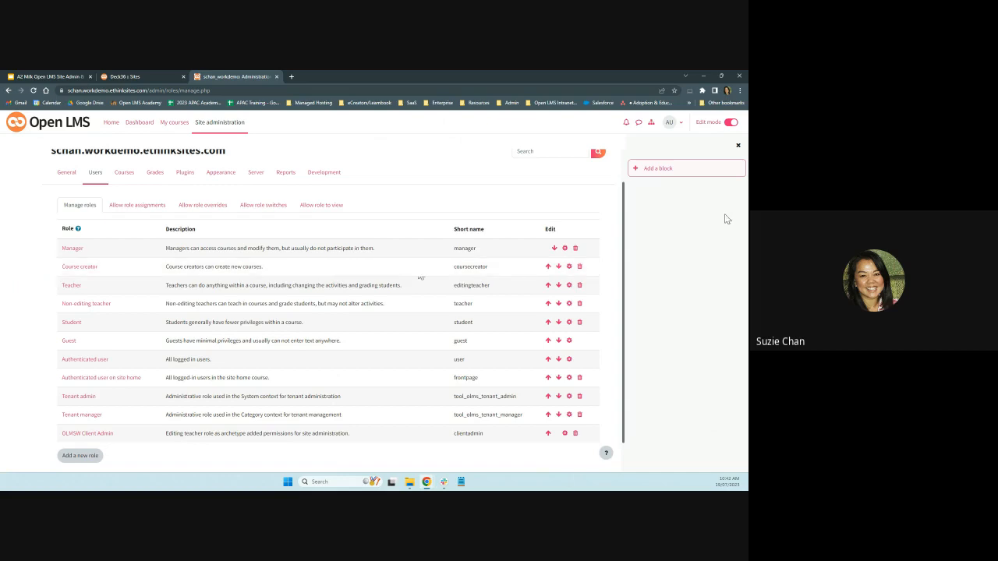
Open the account's Switch role to page, review the roles offered, and return to Define roles.
left_click(672, 124)
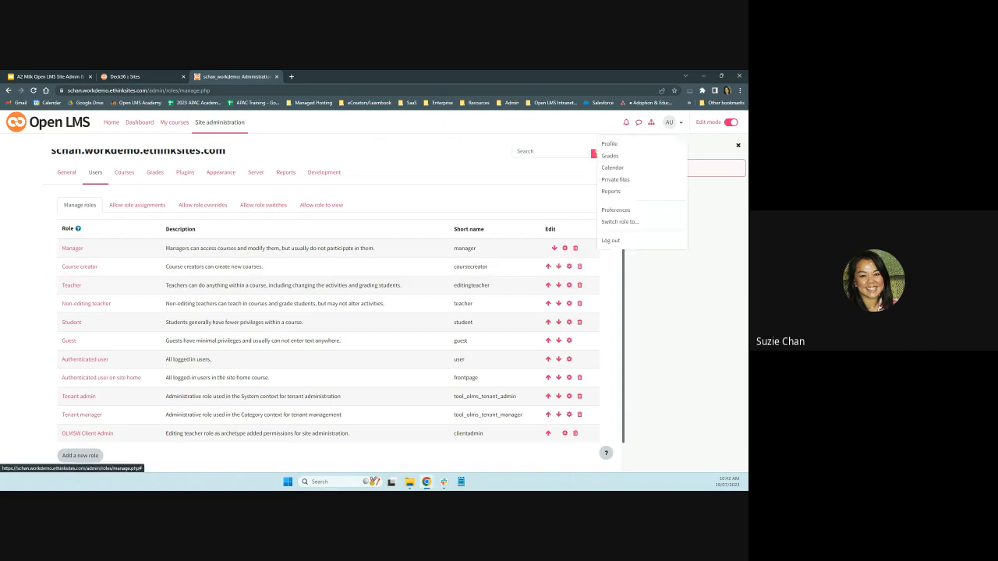
left_click(665, 222)
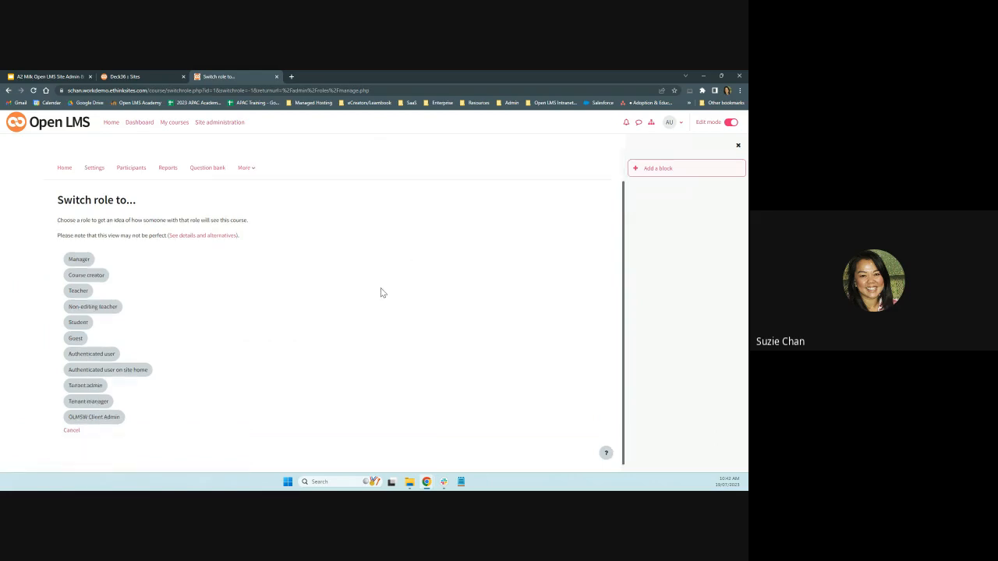
scroll(382, 295, "down", 1)
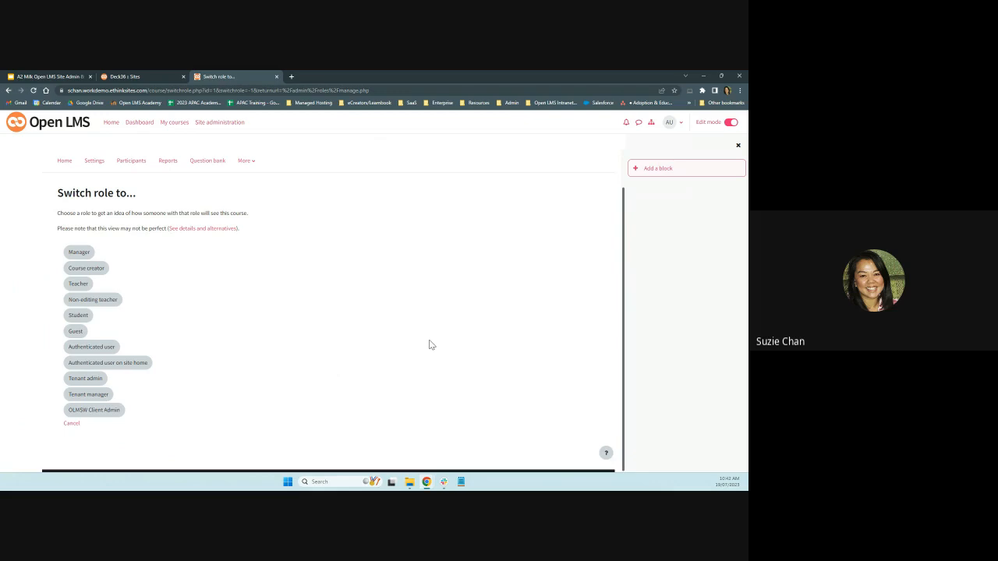
left_click(8, 90)
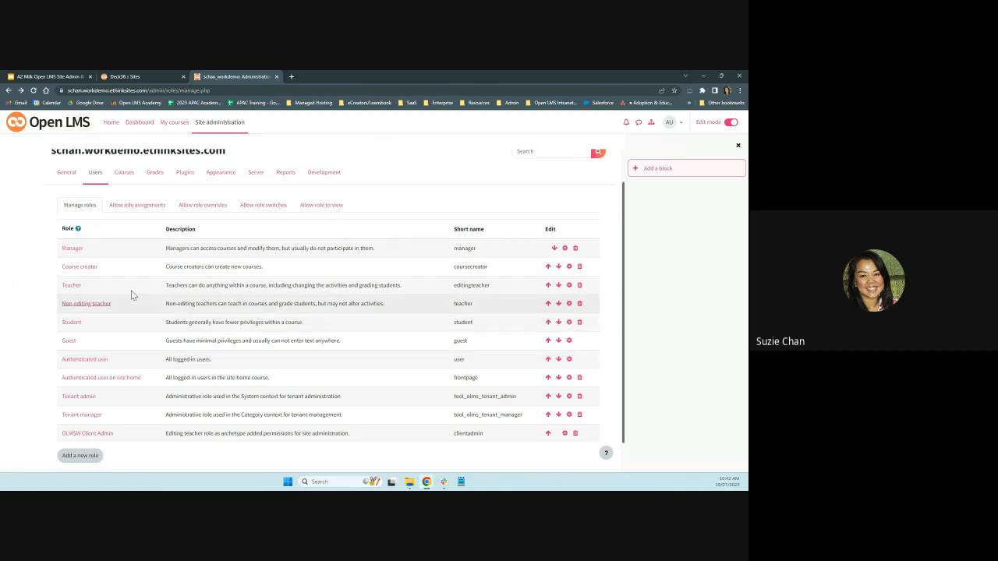
Browse the list of user accounts and filter it by full name containing the trainer's first name.
scroll(167, 283, "up", 2)
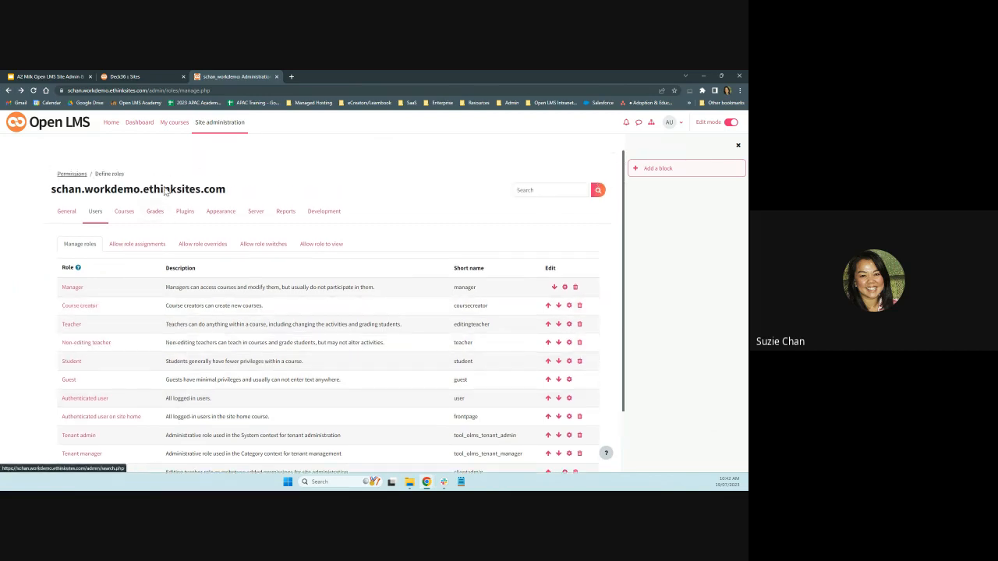
left_click(95, 212)
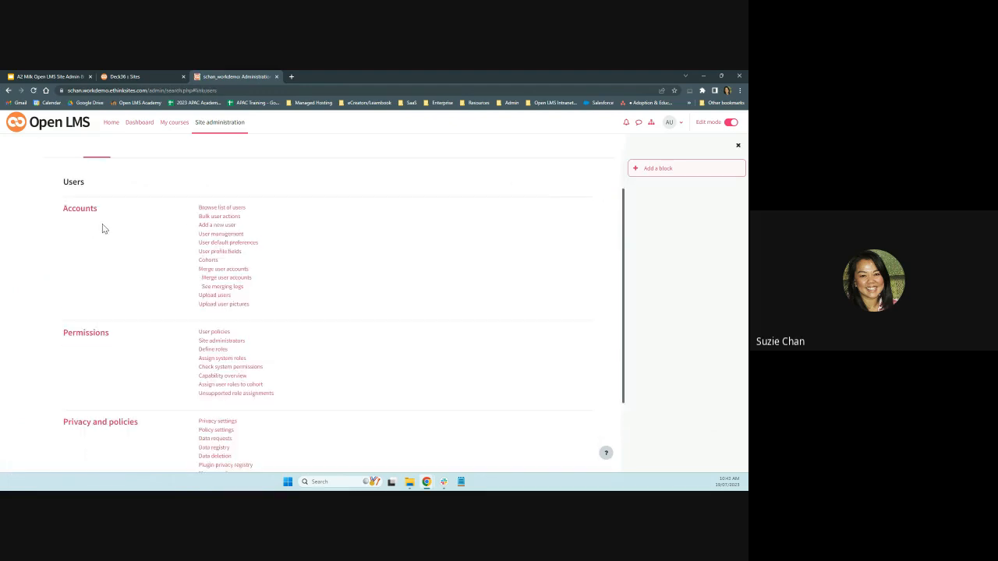
left_click(216, 207)
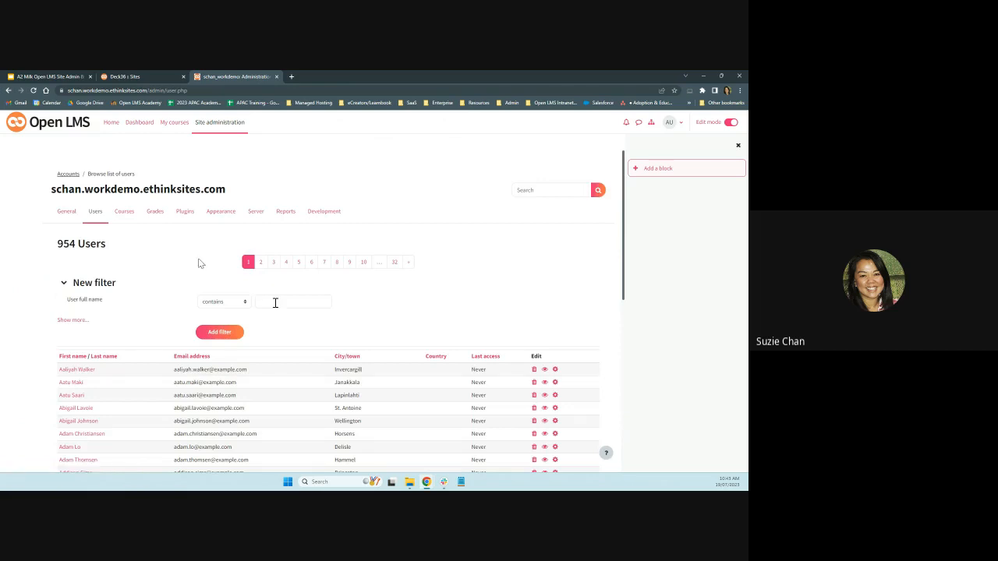
left_click(276, 301)
type("suzie")
key("Return")
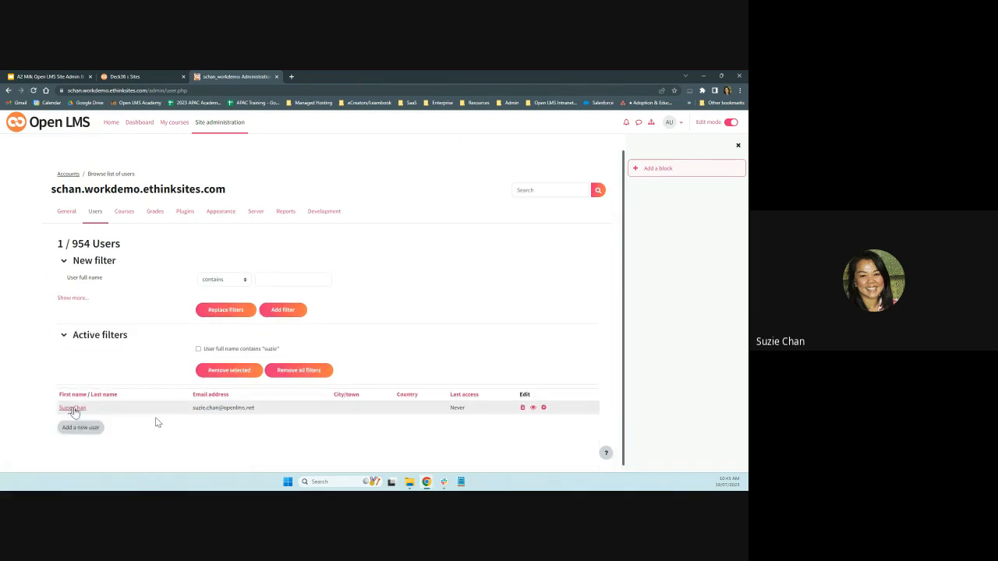
Review the filtered user's profile, then open Cohorts from the user accounts section of Site administration.
left_click(73, 408)
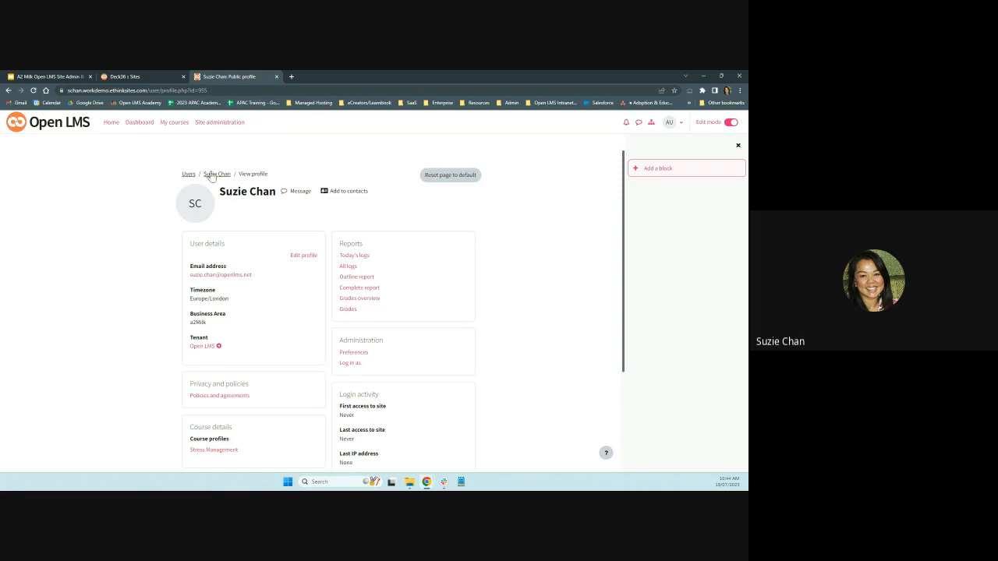
left_click(222, 123)
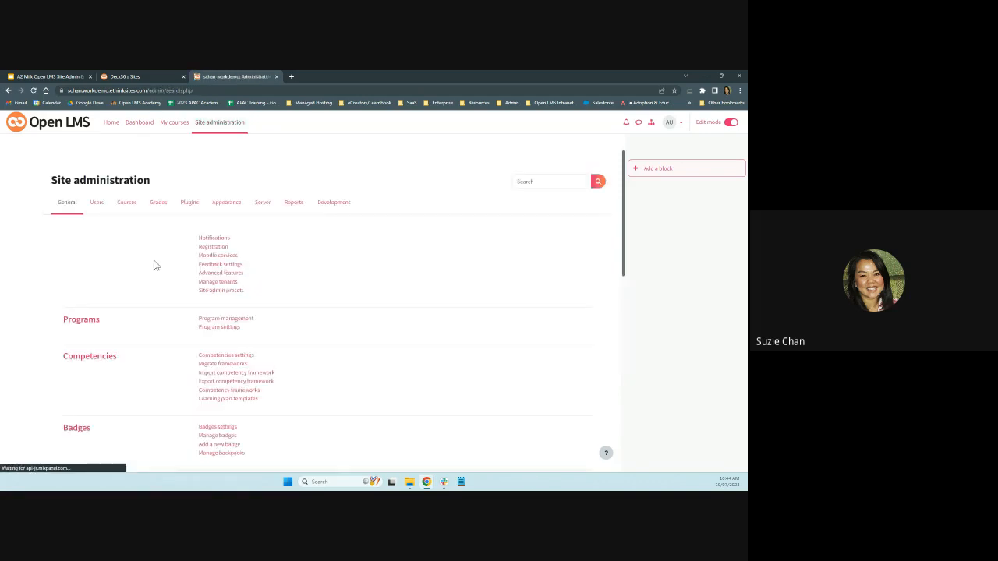
left_click(94, 202)
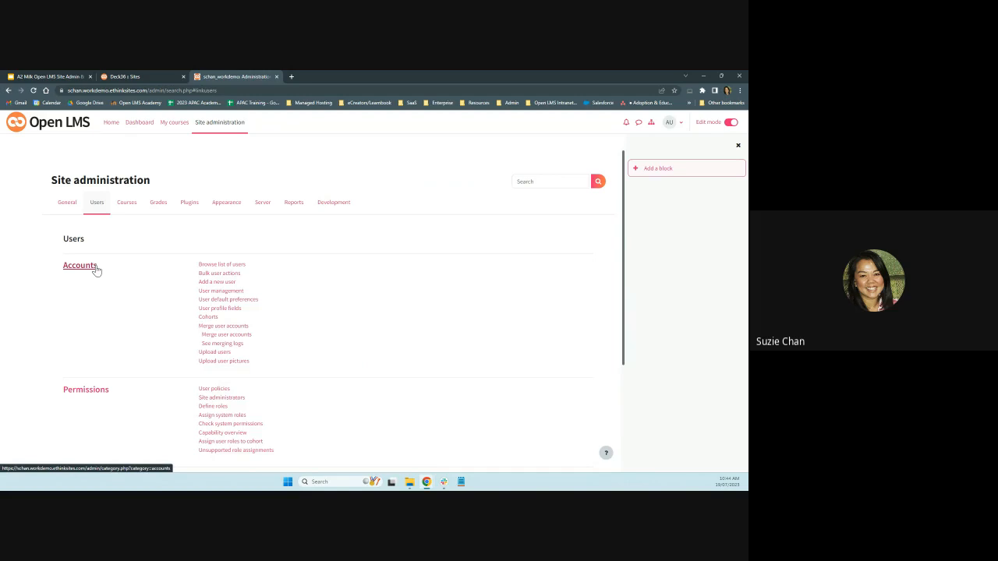
left_click(209, 317)
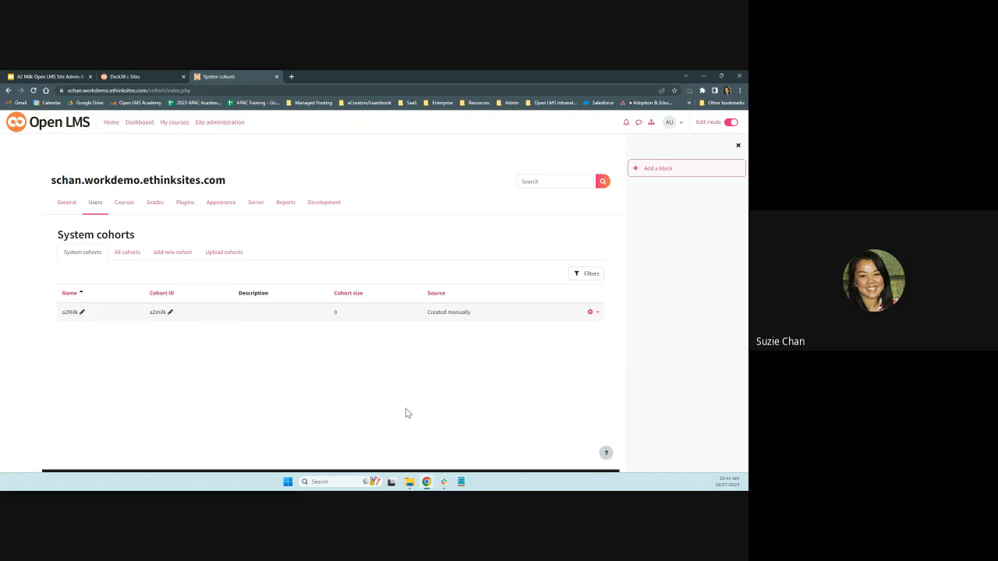
Start a new cohort named "a2Milk 2" and keep its context set to System after checking the other contexts.
left_click(174, 258)
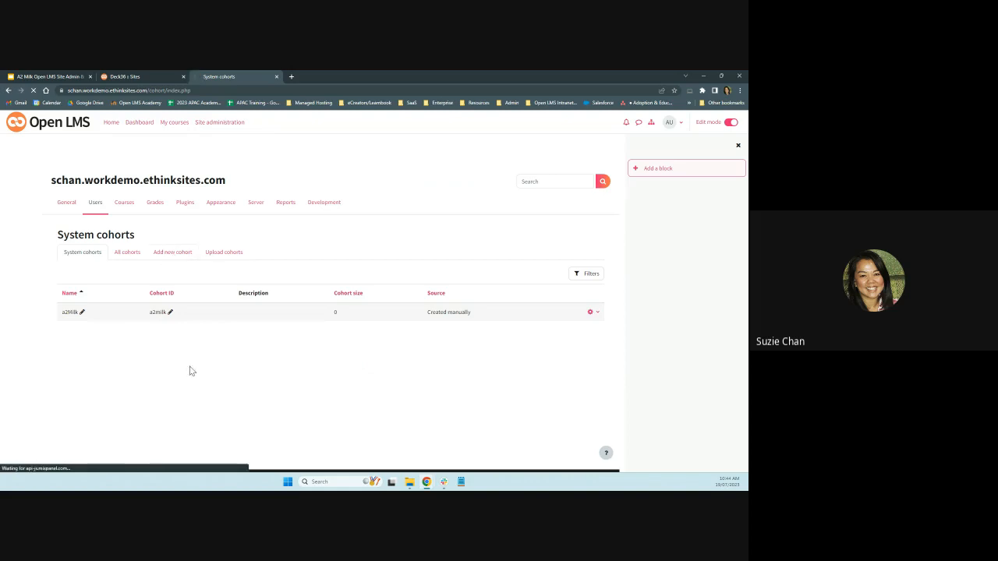
left_click(252, 285)
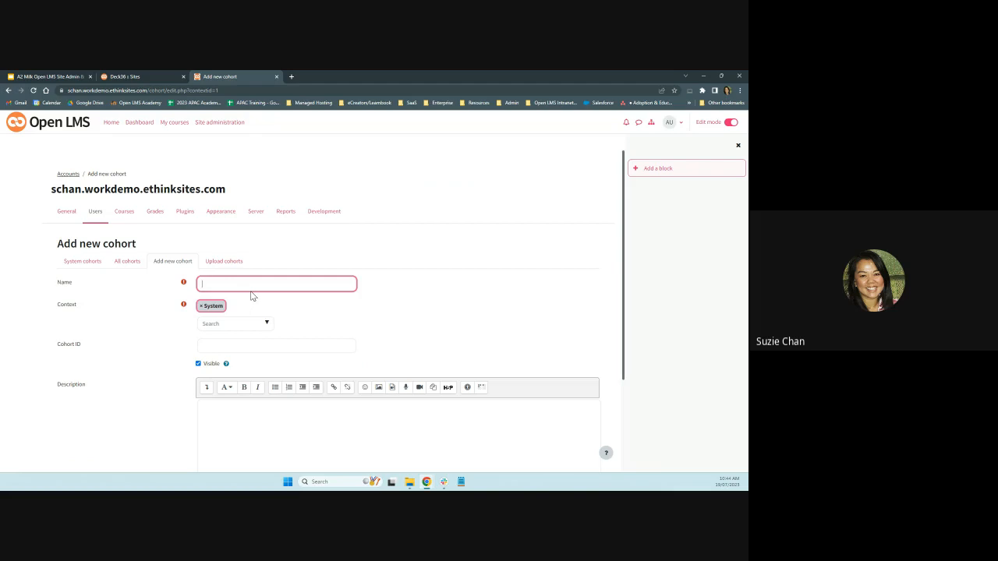
type("a2Milk 2")
left_click(267, 325)
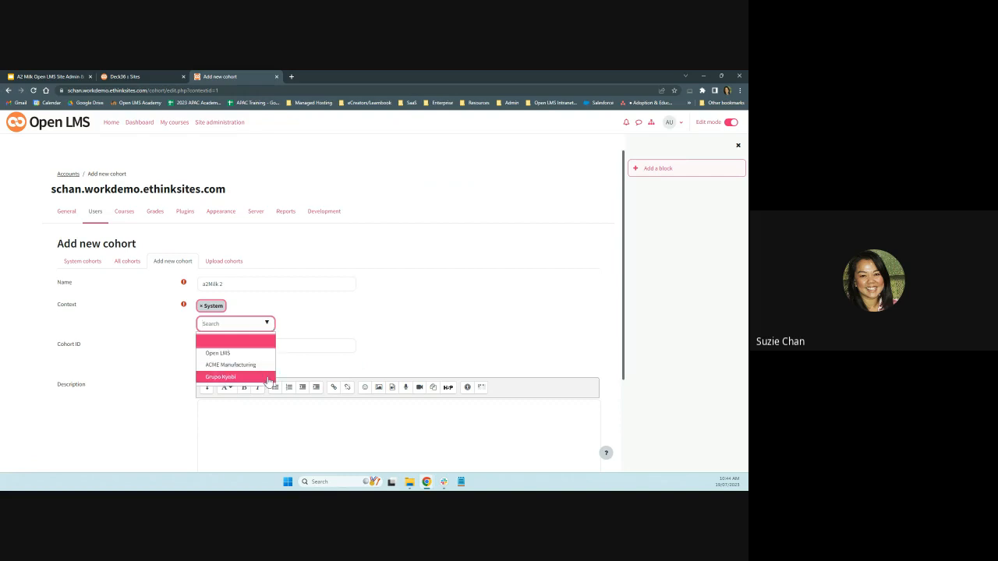
left_click(307, 328)
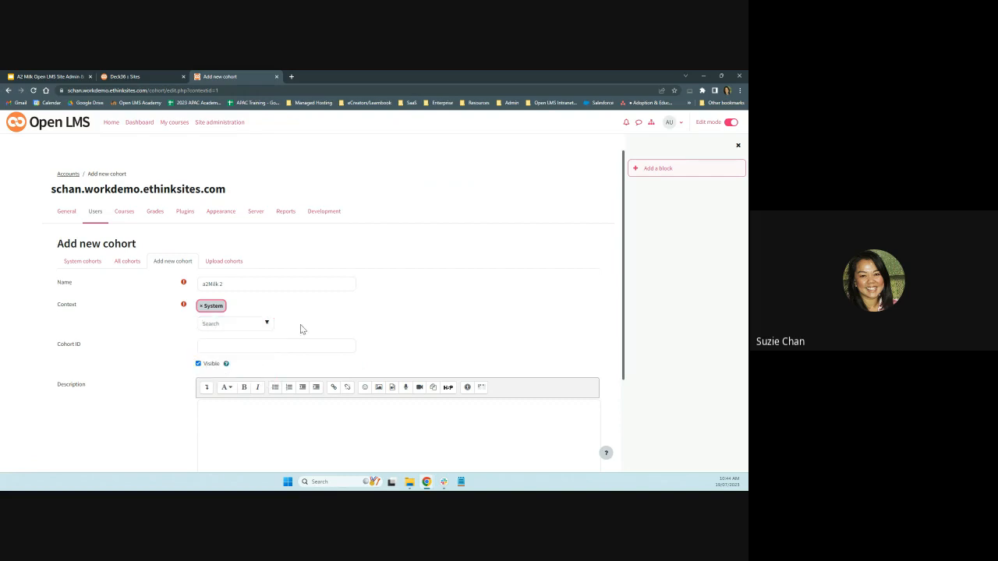
Give the new cohort the ID "a2Milk2" and save it with the visible option on and no description.
left_click(255, 347)
left_click_drag(224, 284, 188, 289)
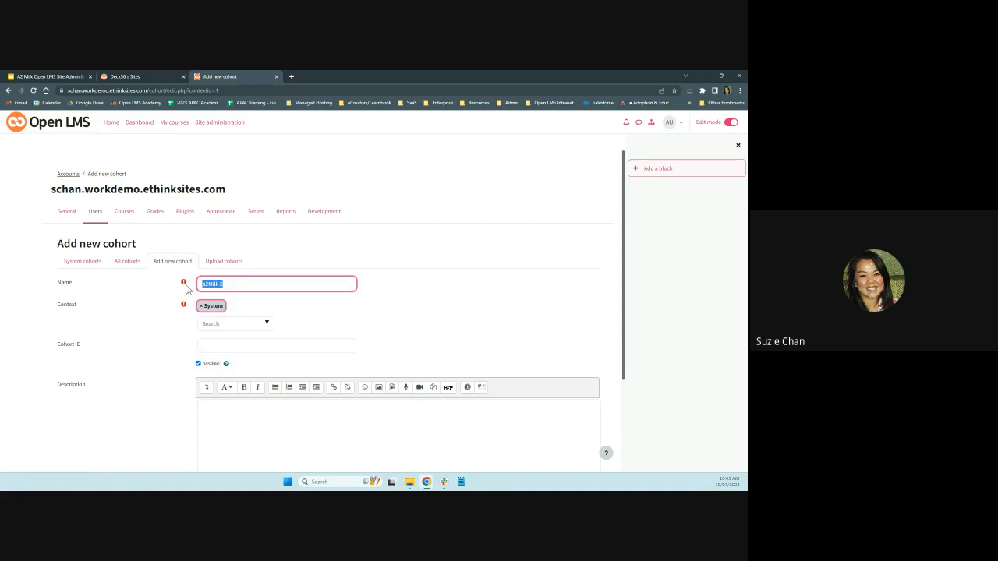
left_click(218, 348)
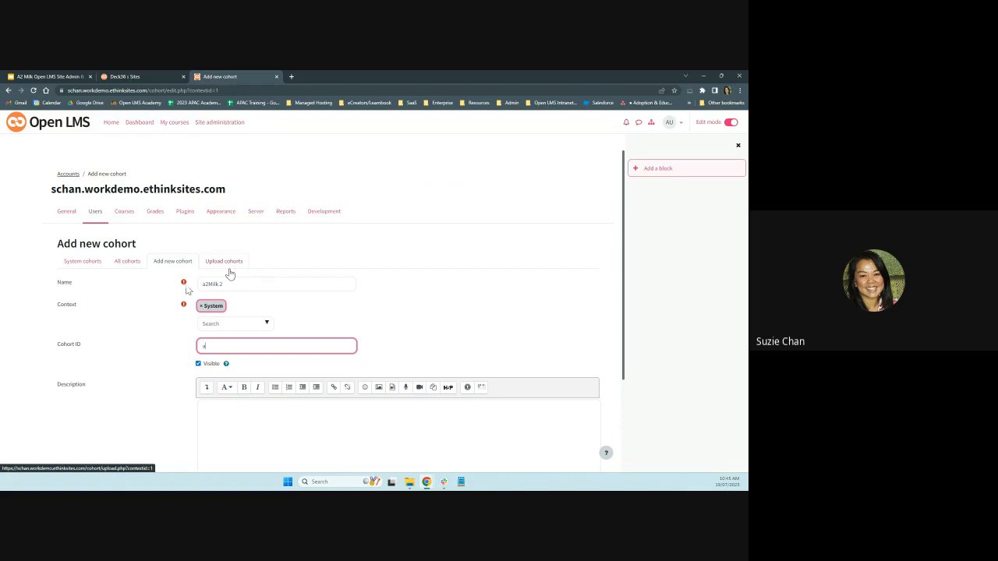
type("a2Milk2")
scroll(366, 327, "down", 2)
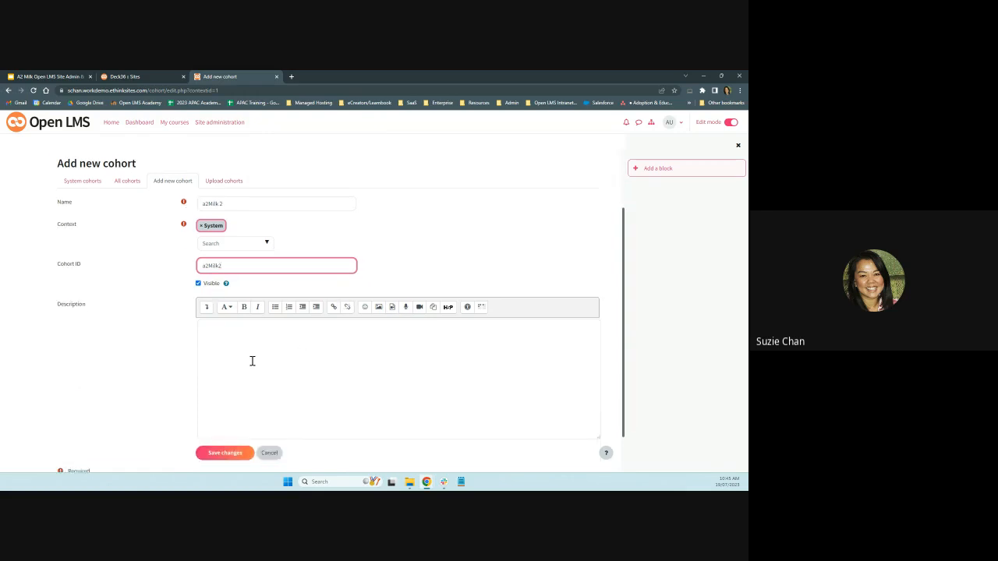
scroll(251, 354, "down", 1)
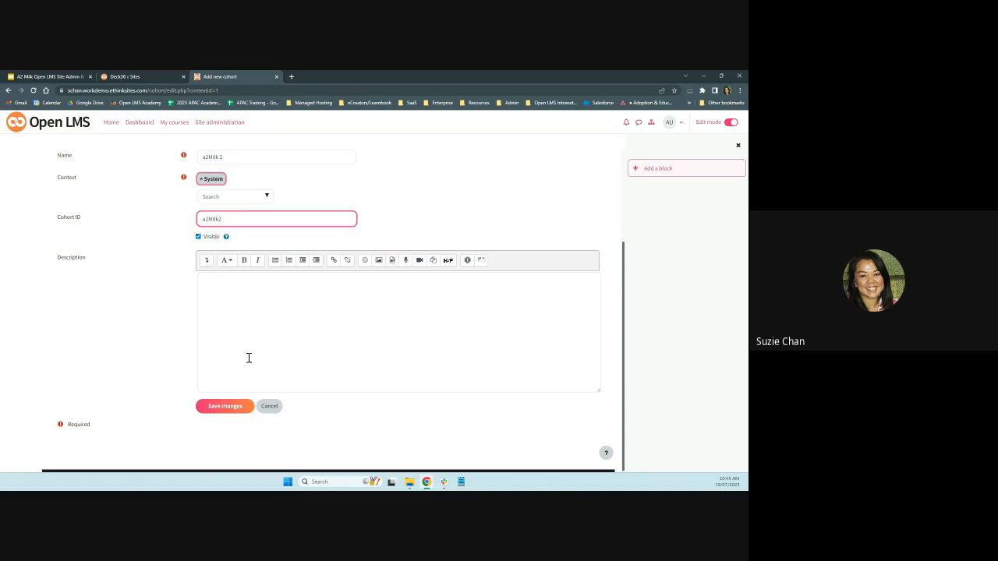
left_click(239, 407)
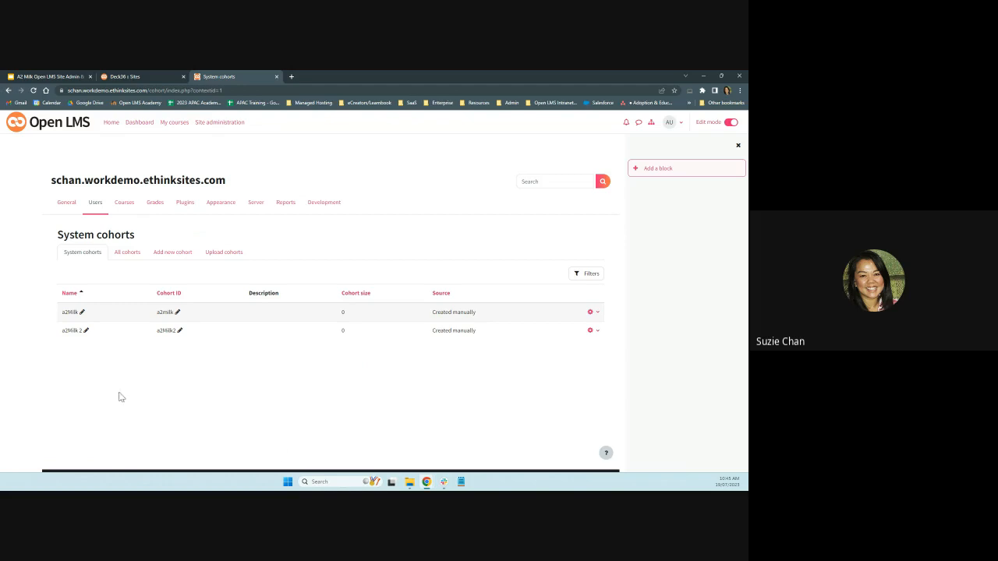
Assign the trainer's account as a member of the a2Milk 2 cohort, finding it by first name among the potential users.
left_click(86, 331)
key("Return")
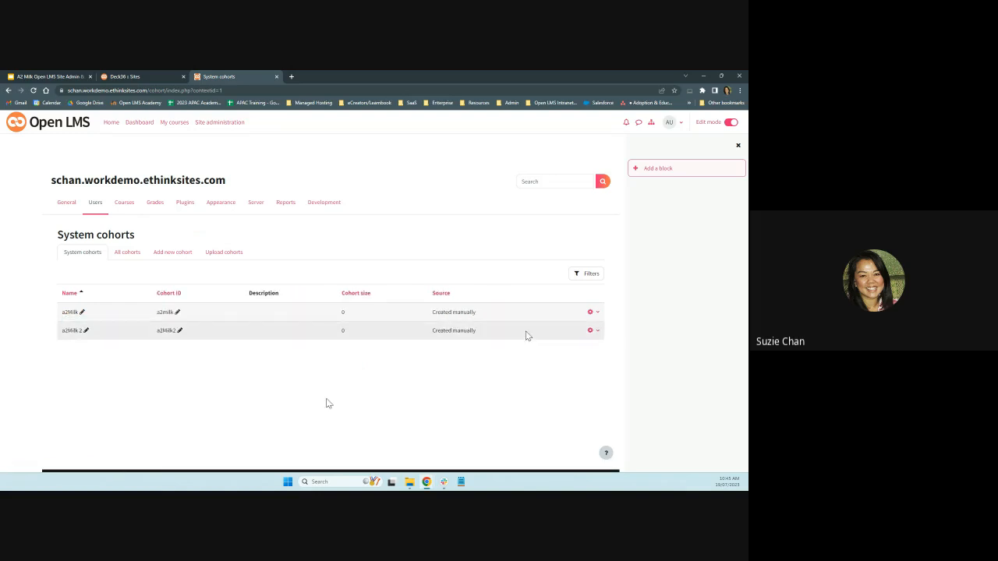
left_click(597, 332)
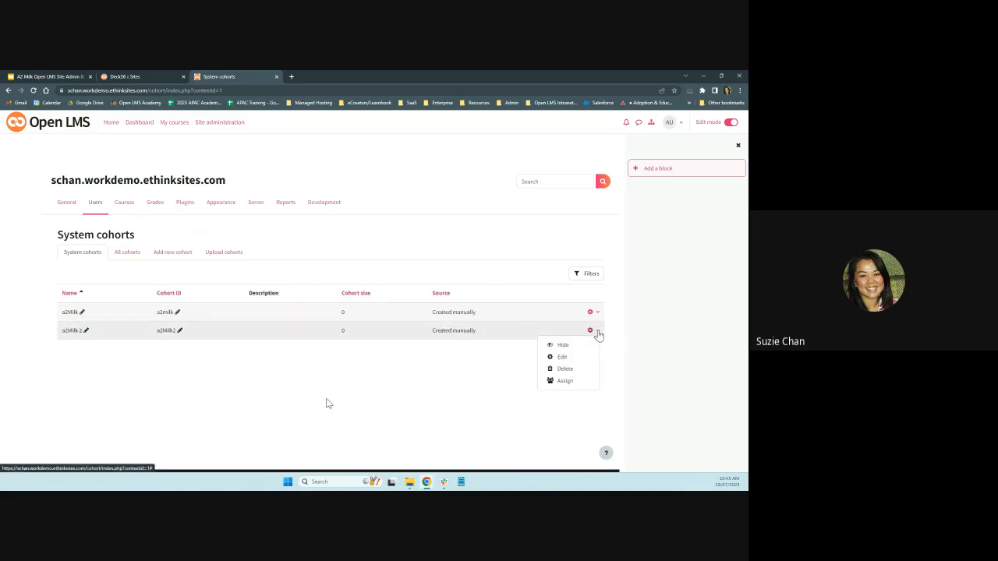
left_click(583, 370)
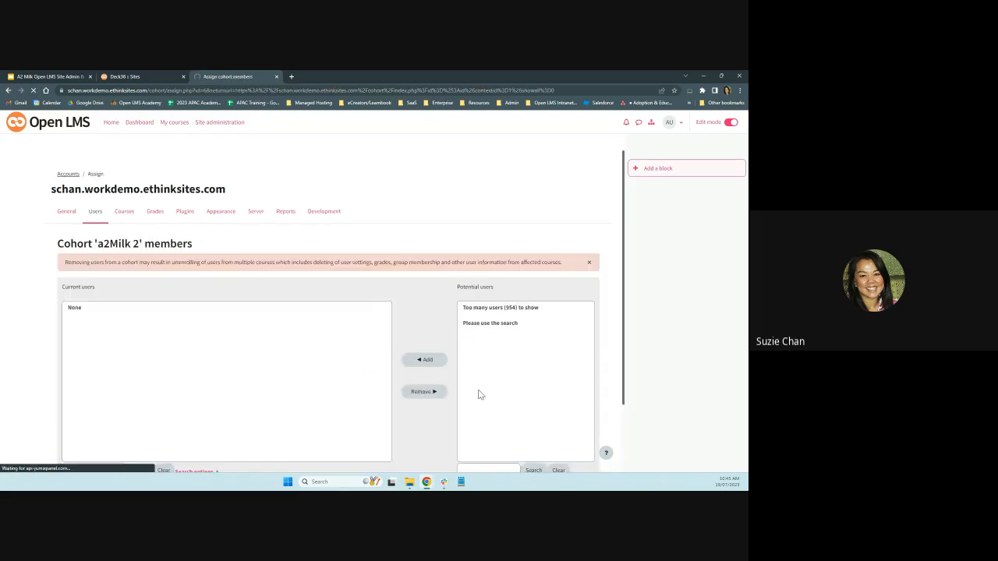
scroll(271, 415, "down", 2)
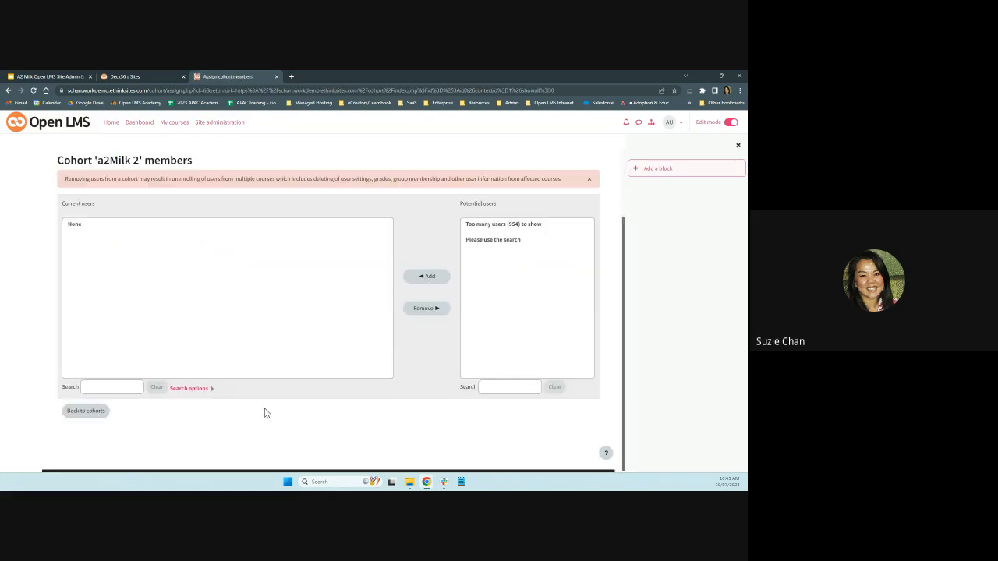
left_click(507, 386)
type("suzie")
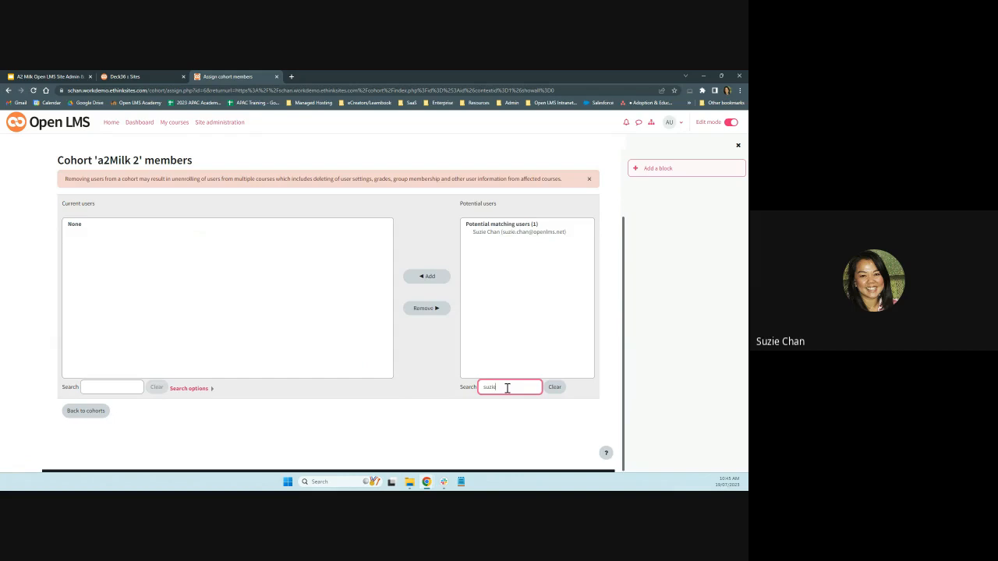
left_click(529, 234)
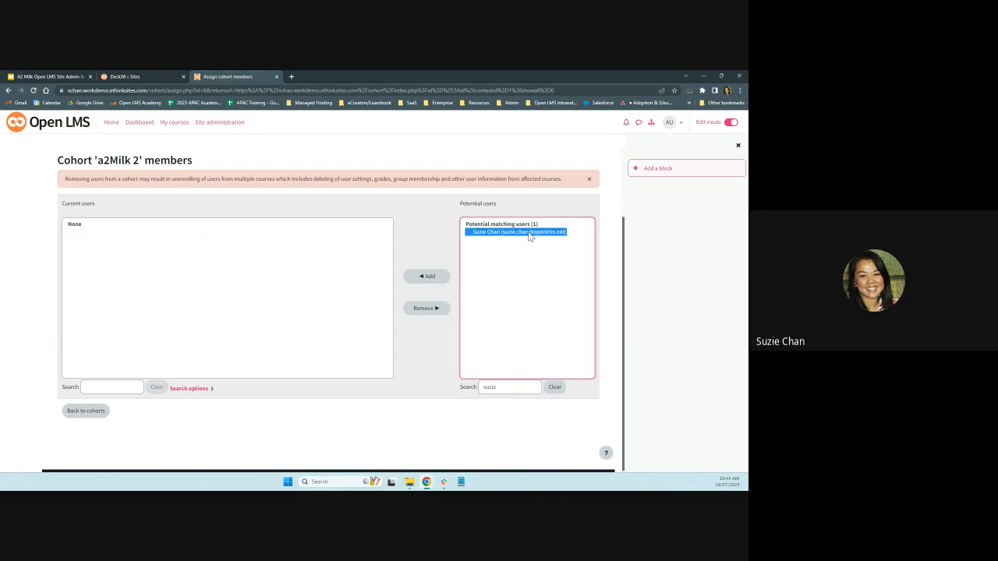
left_click(422, 279)
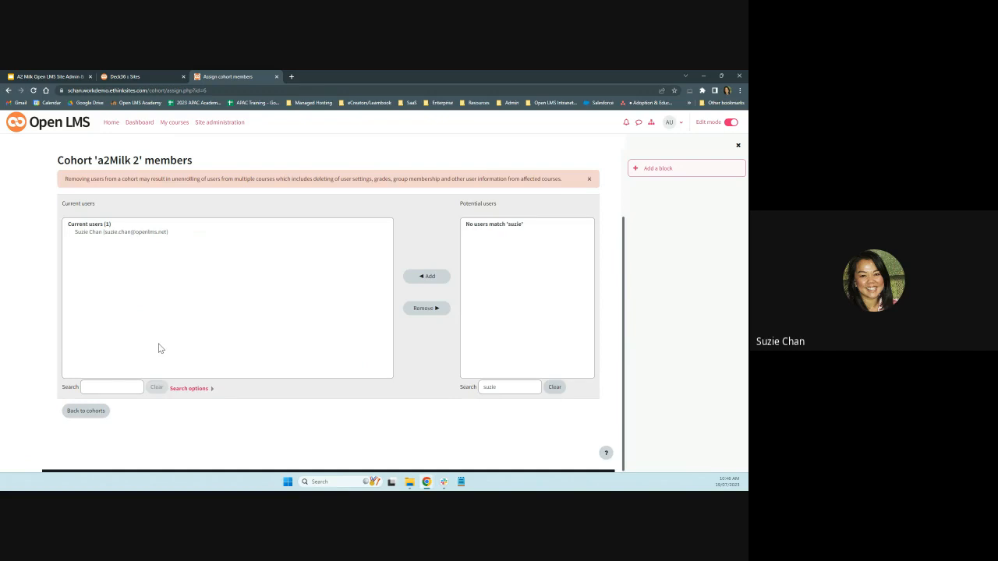
Open the Stress Management course and show the enrolment methods for its participants.
scroll(216, 356, "up", 2)
left_click(175, 123)
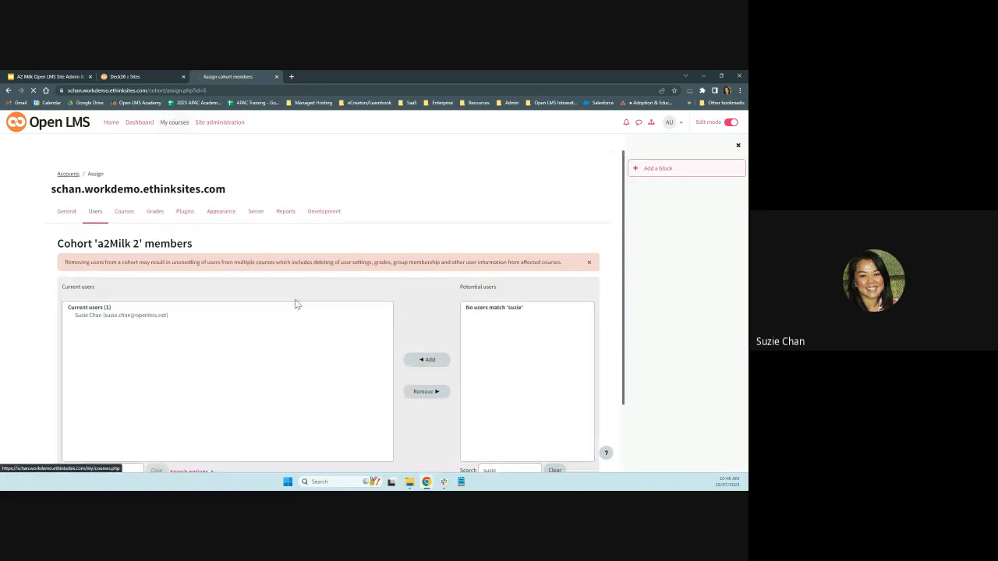
left_click(371, 404)
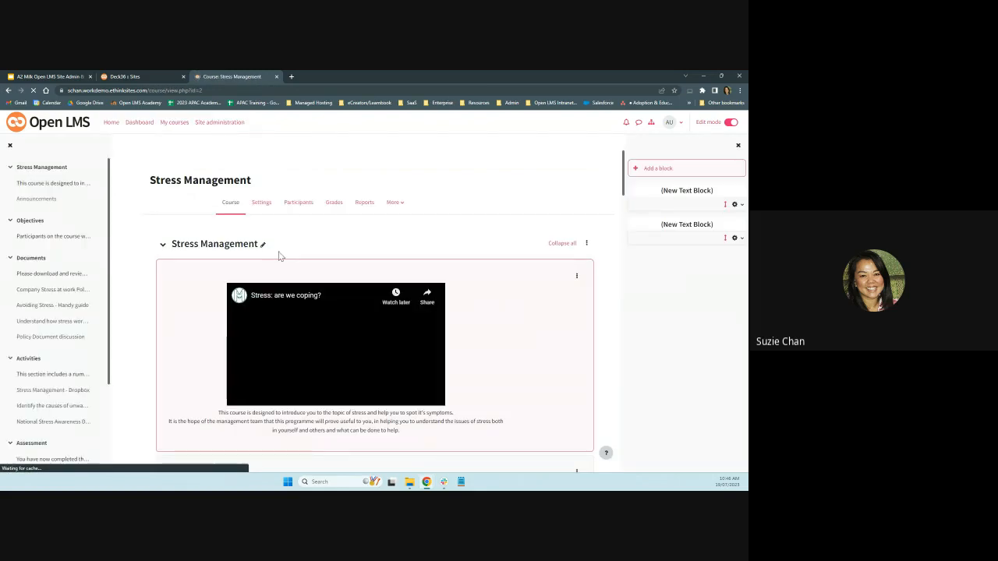
left_click(303, 204)
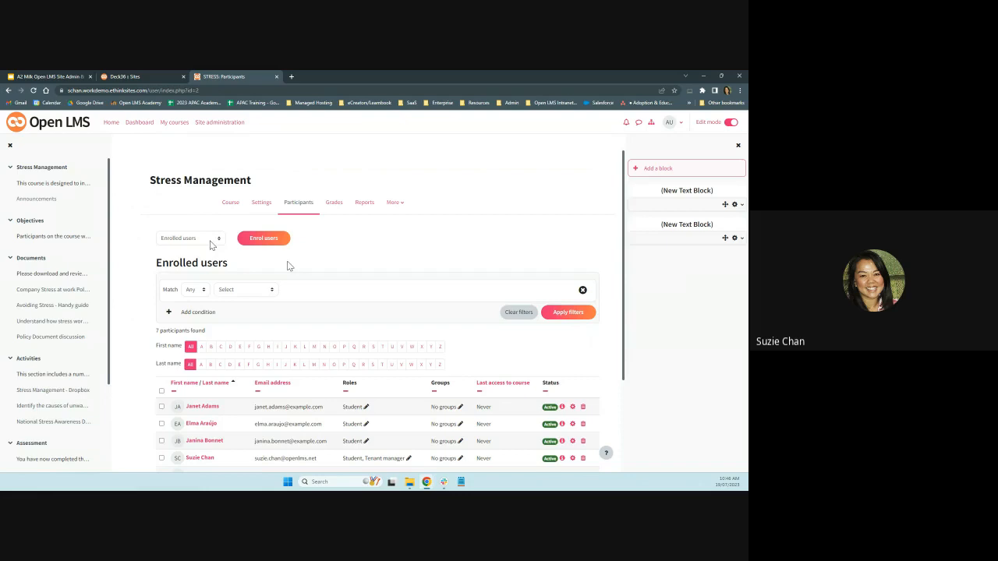
left_click(221, 241)
left_click(220, 265)
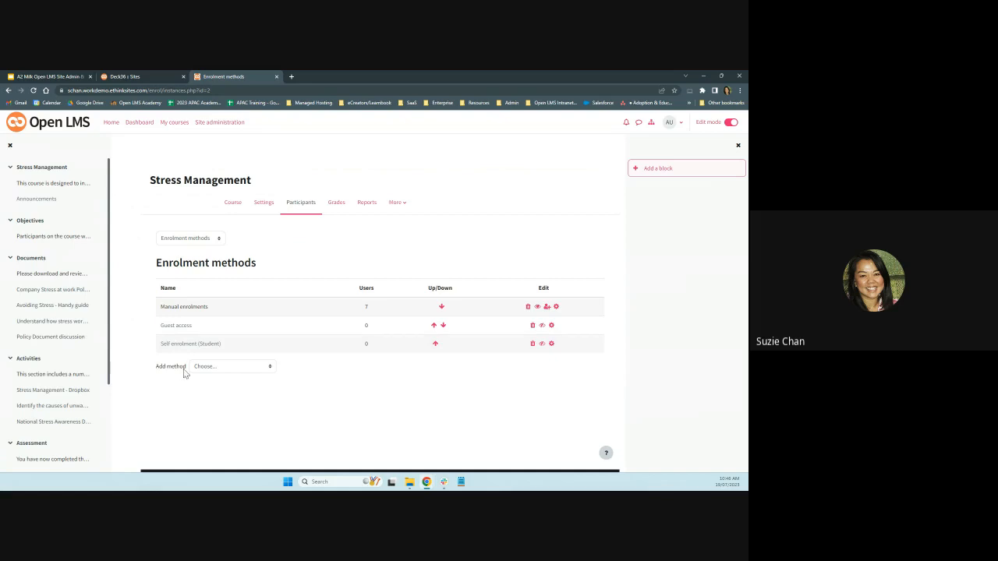
Add a Cohort sync enrolment method for the a2Milk 2 cohort, active and with the Student role.
left_click(269, 367)
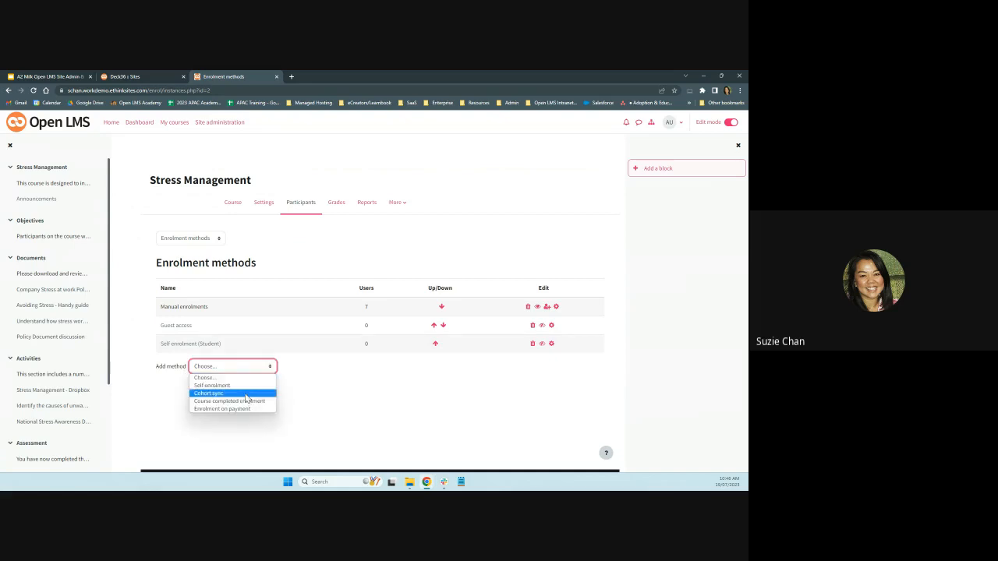
left_click(247, 395)
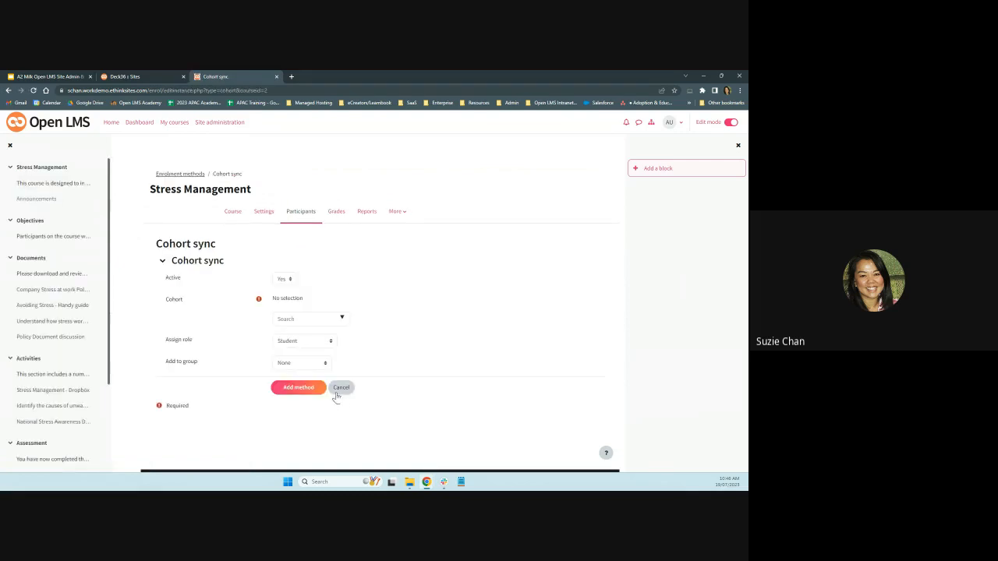
left_click(342, 319)
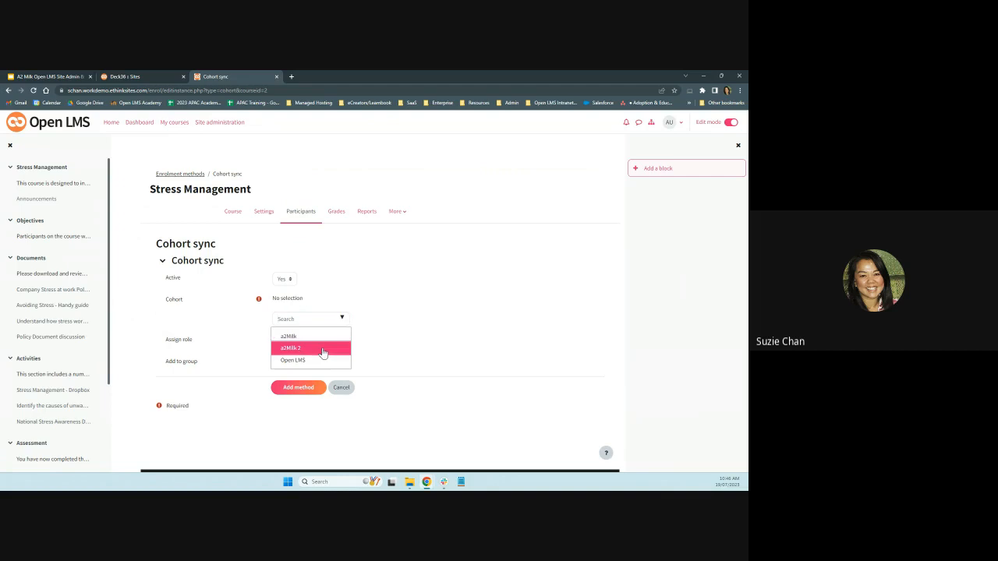
left_click(321, 348)
left_click(325, 393)
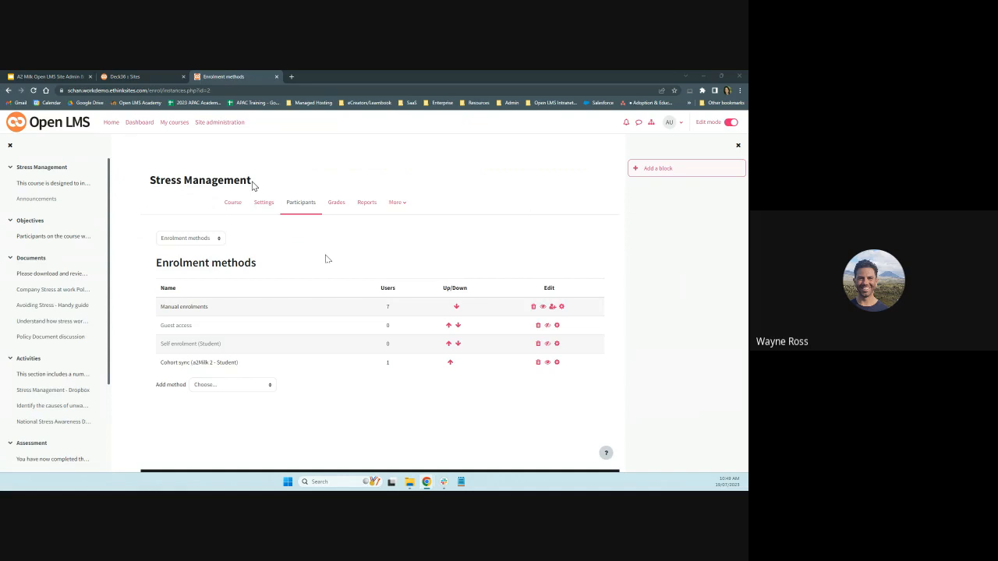
Return to Site administration and look through the general and user settings, including permissions, privacy and policies.
left_click(228, 123)
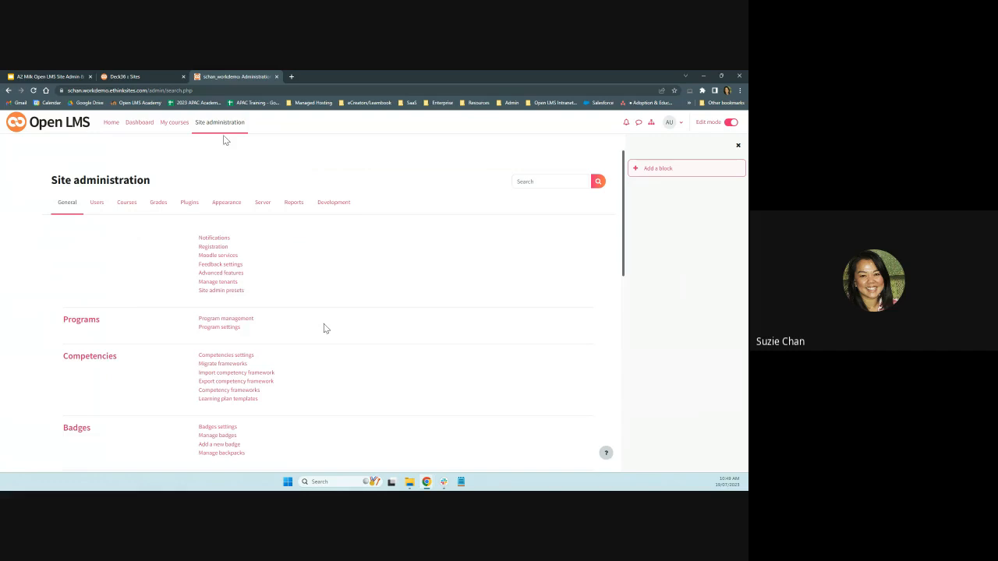
scroll(321, 261, "down", 1)
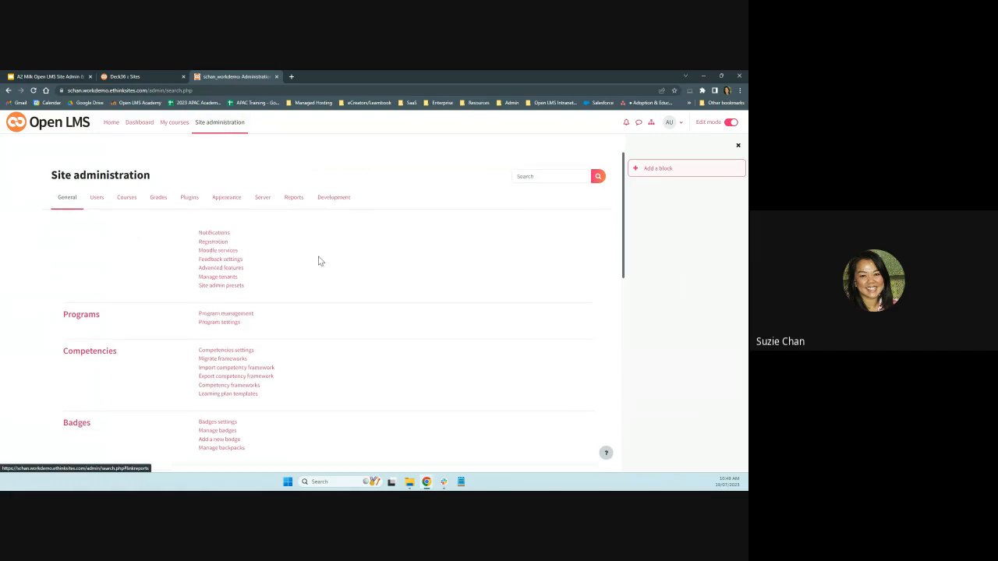
scroll(318, 261, "down", 3)
scroll(303, 300, "up", 4)
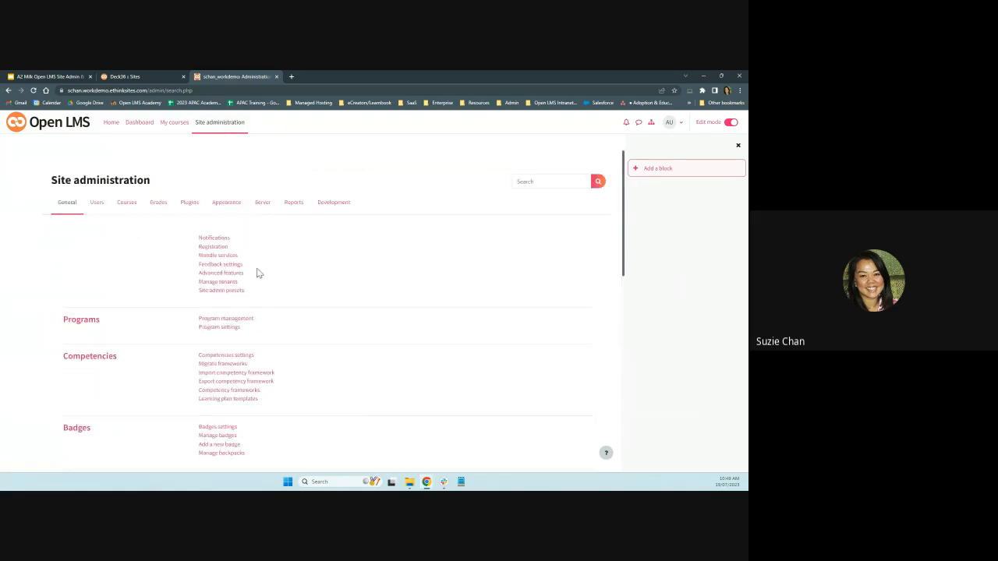
left_click(97, 202)
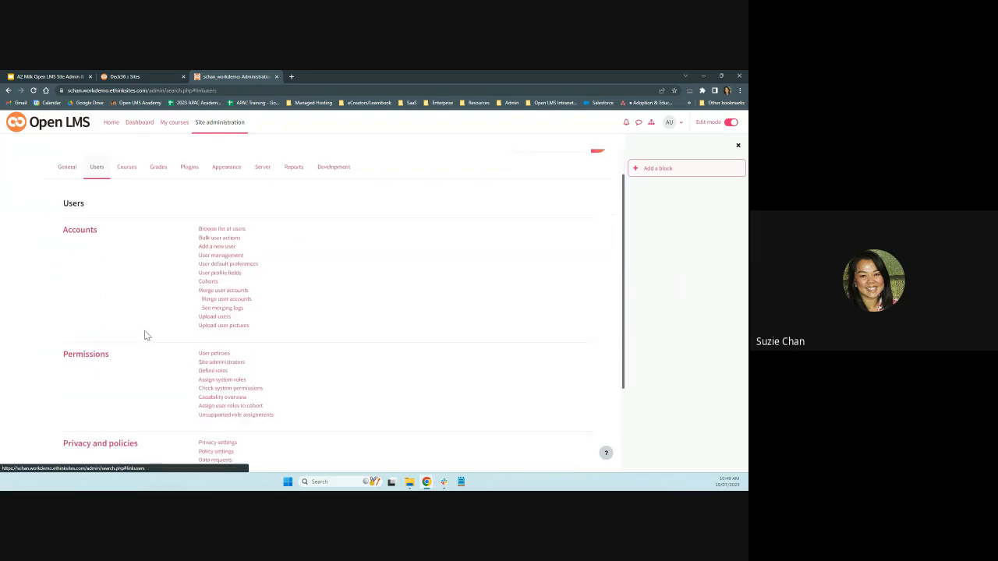
scroll(145, 335, "down", 3)
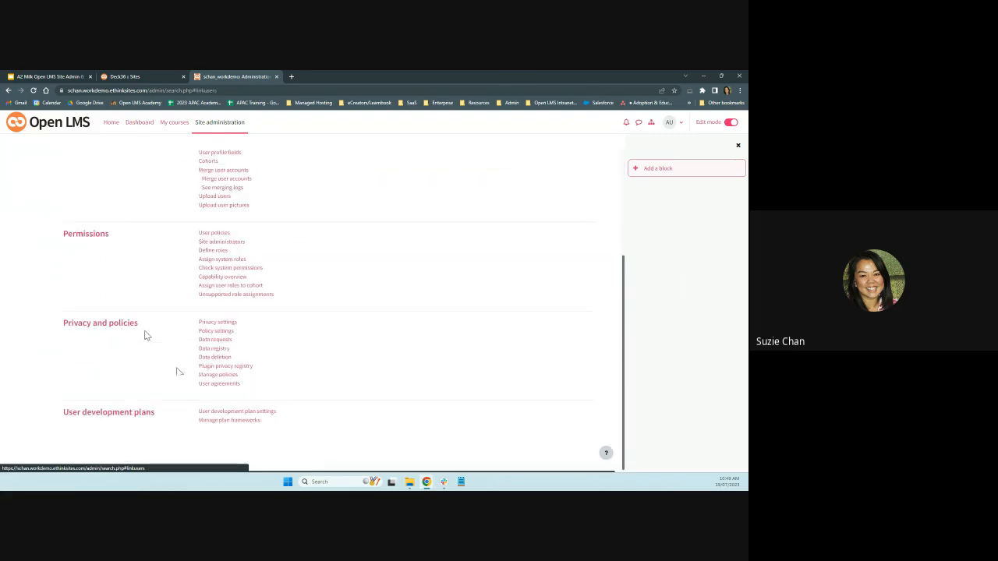
scroll(179, 364, "up", 2)
scroll(202, 376, "down", 2)
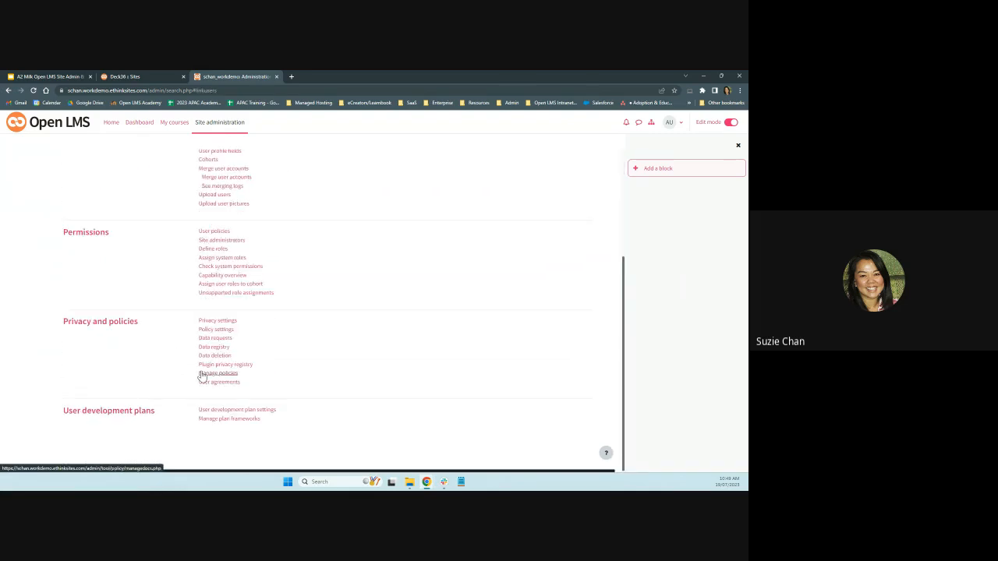
Open the Site administrators page and review the current administrators and the options for adding users.
left_click(239, 242)
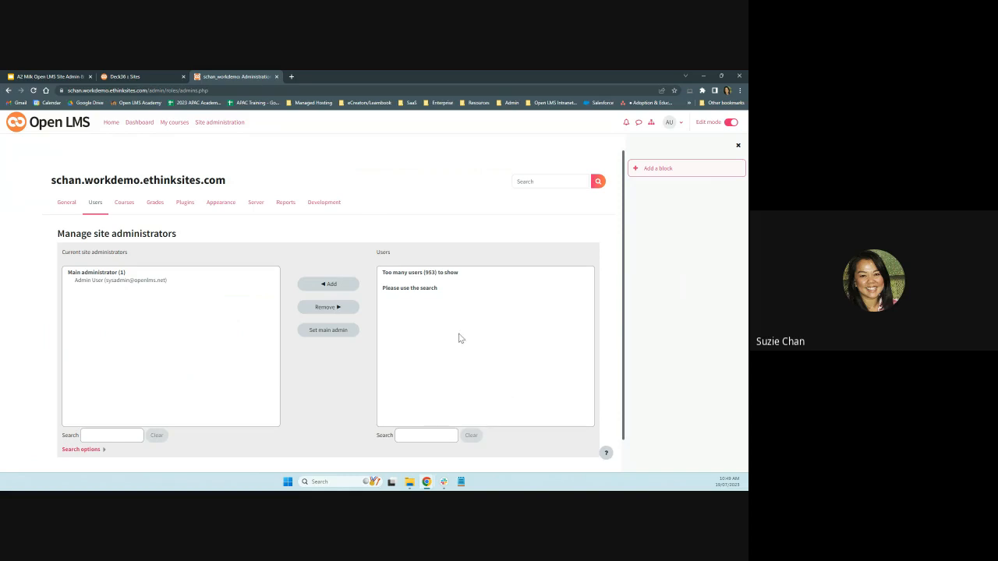
scroll(413, 404, "down", 1)
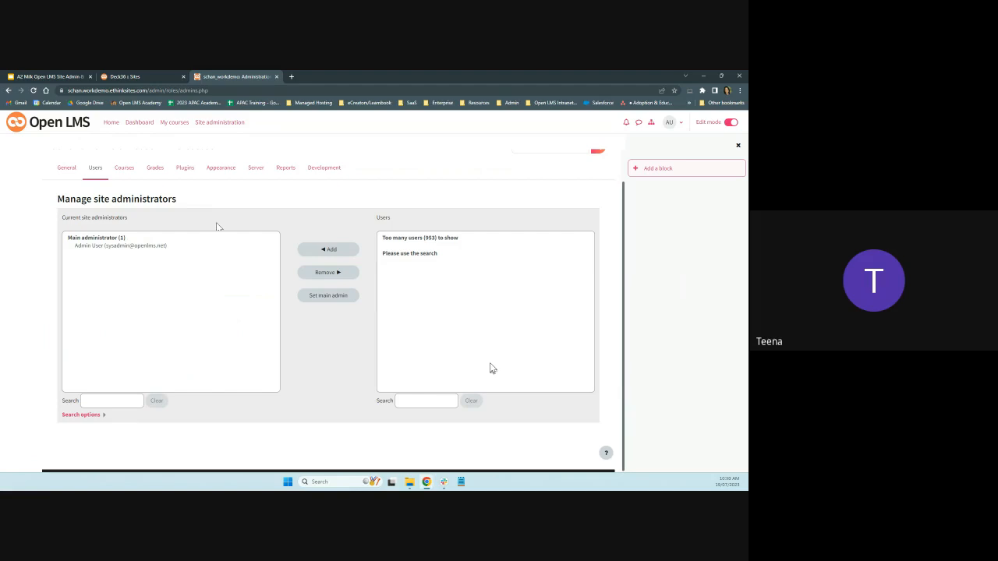
scroll(491, 367, "up", 1)
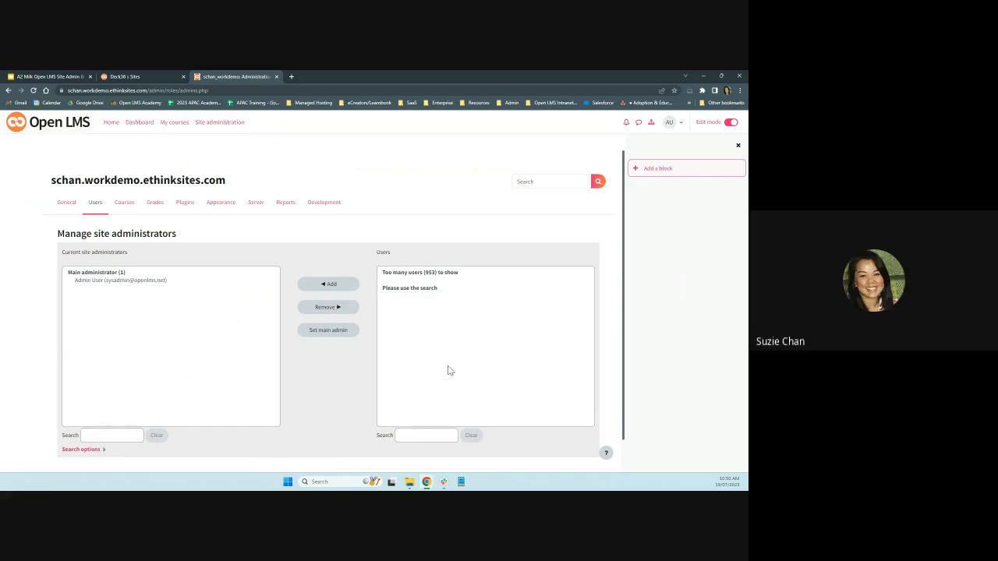
scroll(448, 371, "down", 1)
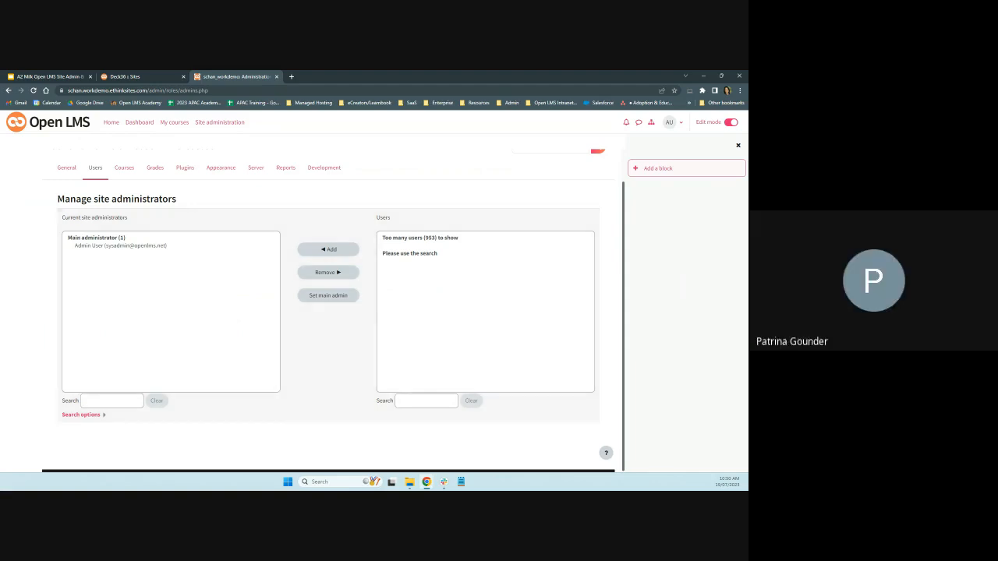
Switch to the training agenda in Google Slides to review the Session 1 topics.
left_click(152, 76)
left_click(46, 76)
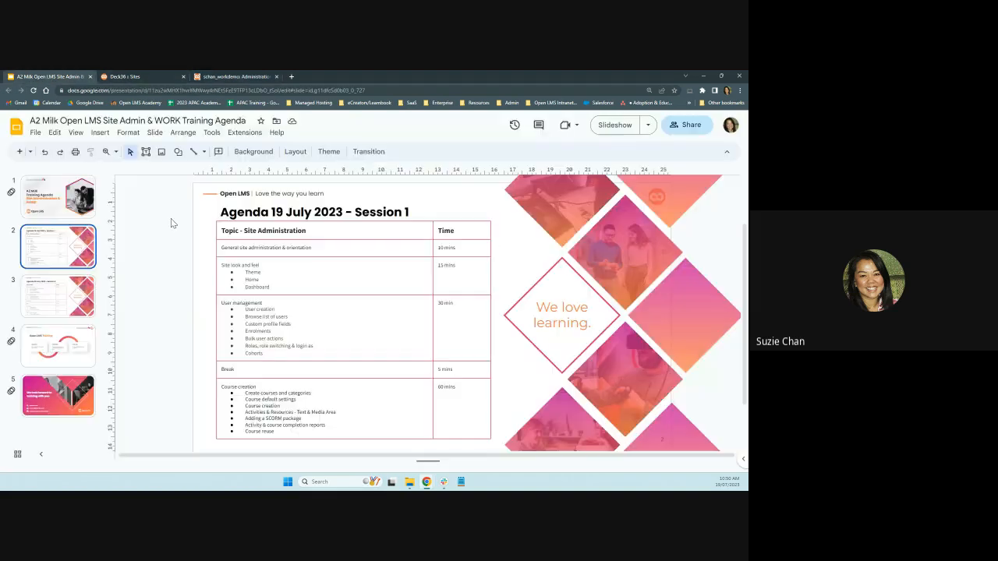
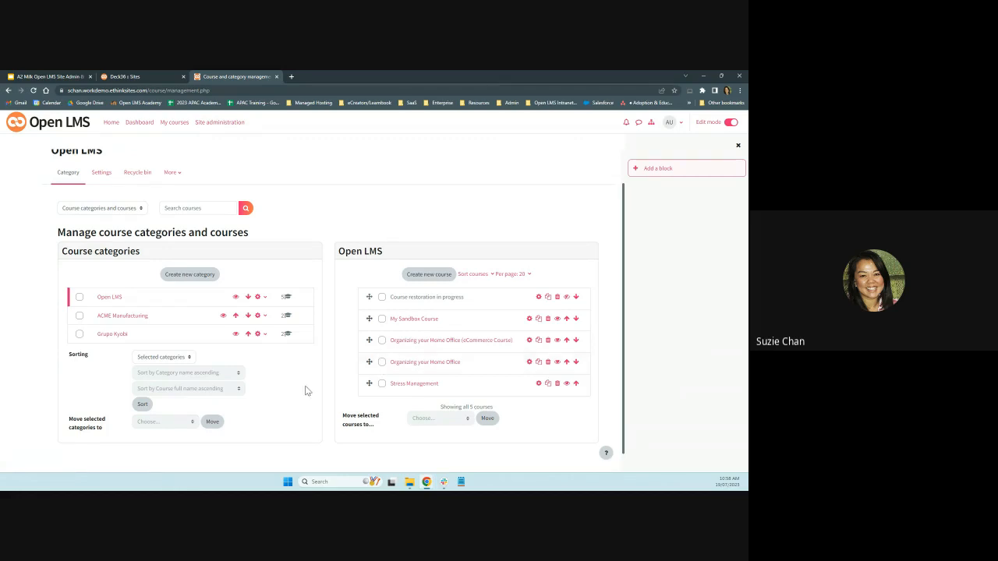
Open the course default settings from the site administration's Courses section.
scroll(230, 385, "up", 1)
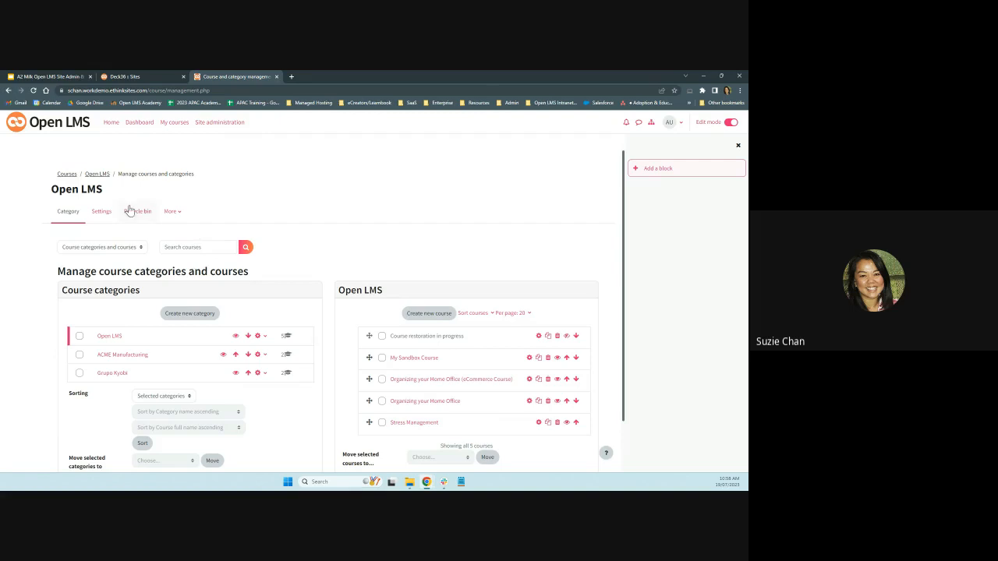
left_click(223, 122)
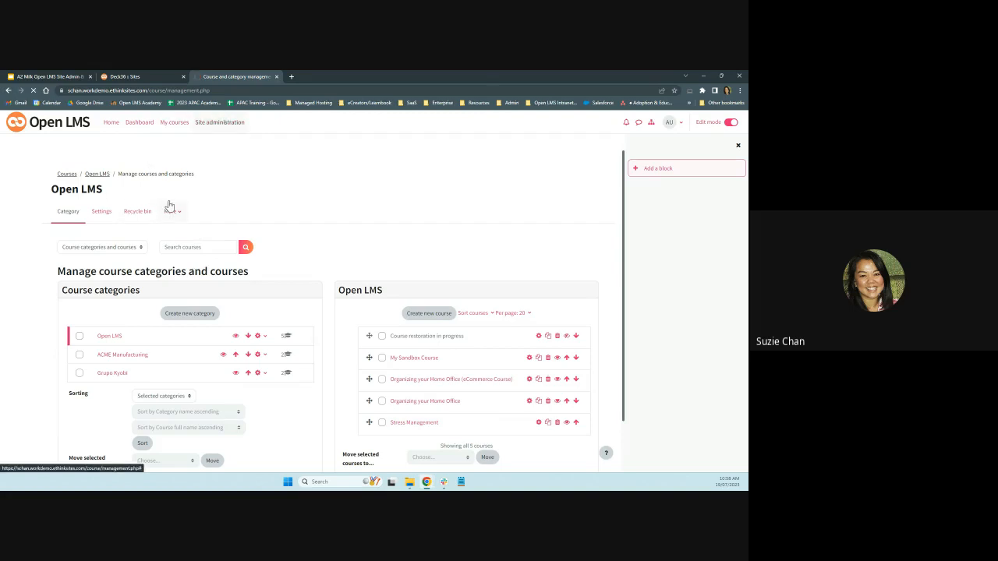
left_click(127, 203)
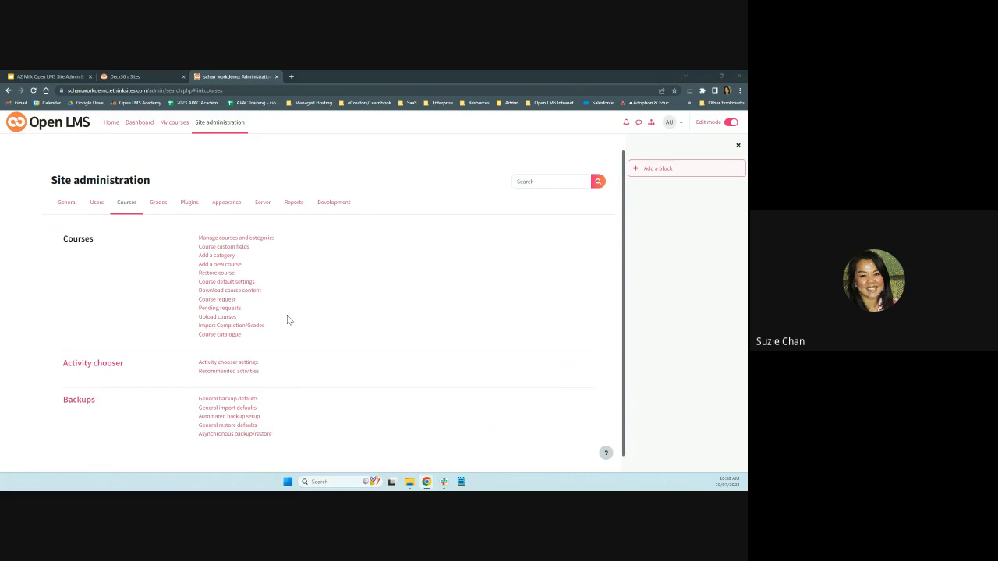
left_click(248, 285)
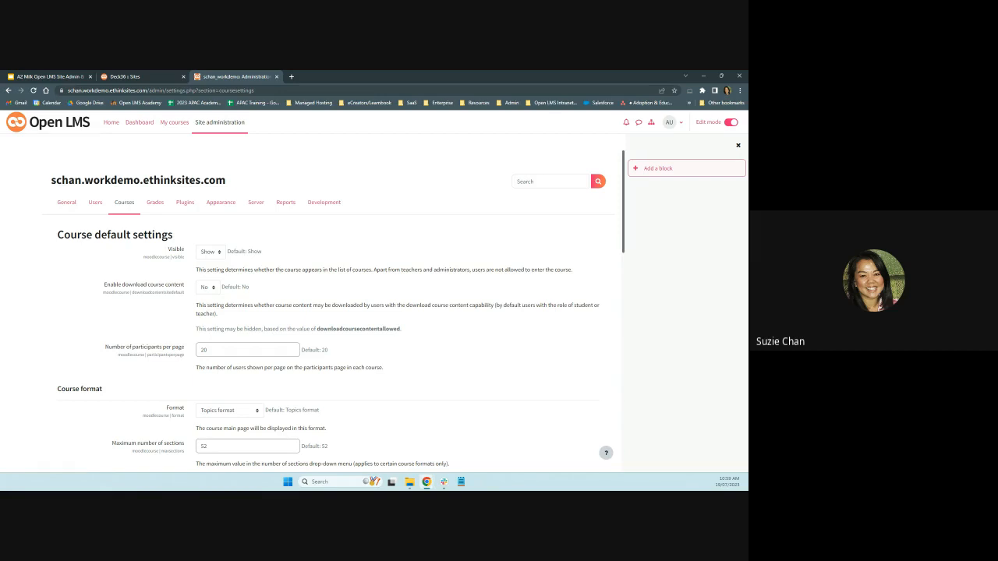
Examine the default course visibility choices and the download, participants and course format defaults.
left_click(223, 253)
left_click(274, 257)
left_click(218, 254)
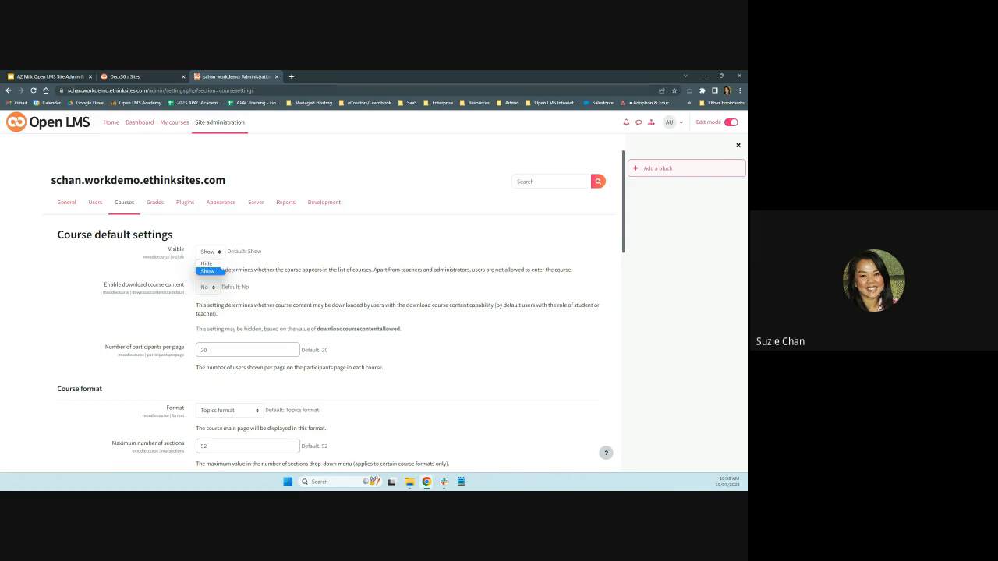
left_click(290, 252)
scroll(289, 260, "down", 1)
scroll(289, 260, "down", 1)
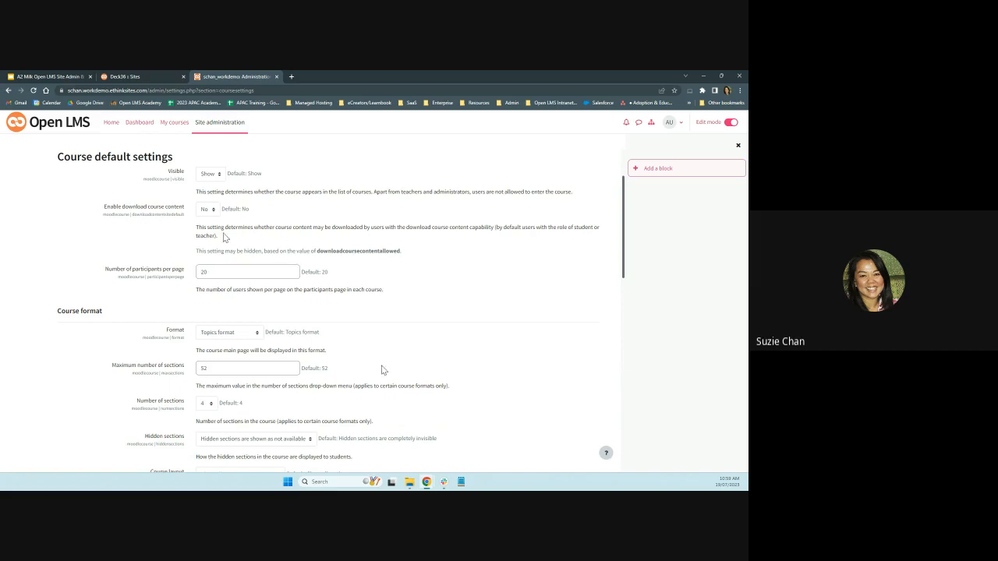
scroll(383, 370, "down", 1)
scroll(378, 363, "down", 1)
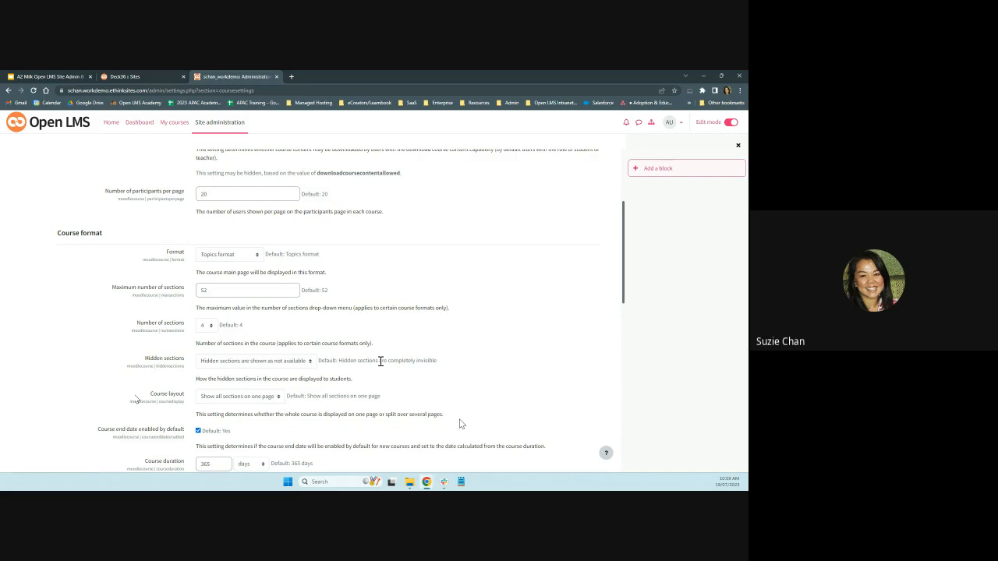
scroll(460, 423, "up", 1)
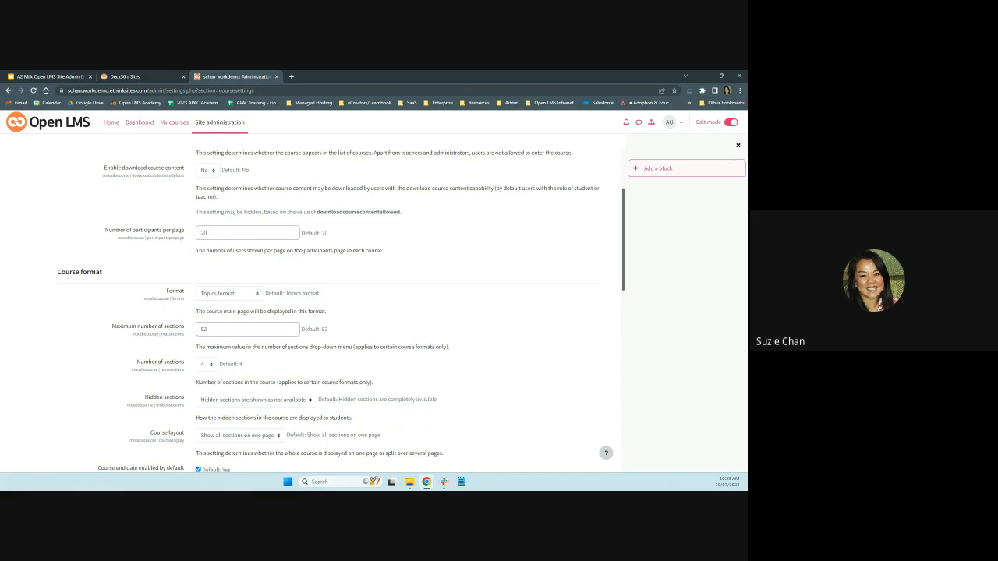
scroll(460, 428, "up", 3)
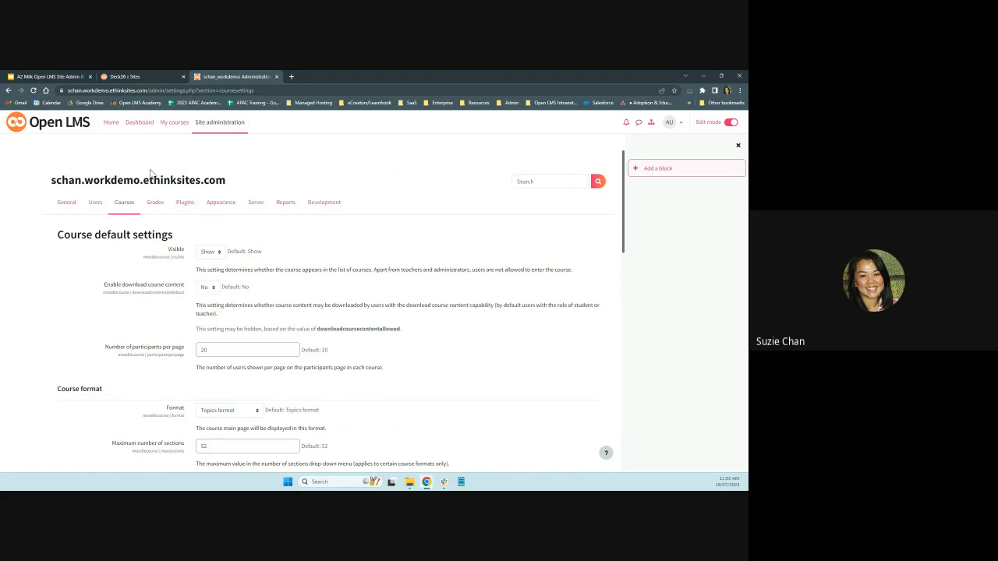
Start adding a new course from the site administration's course options and enter "a2 Milk Training" as its full name.
left_click(8, 91)
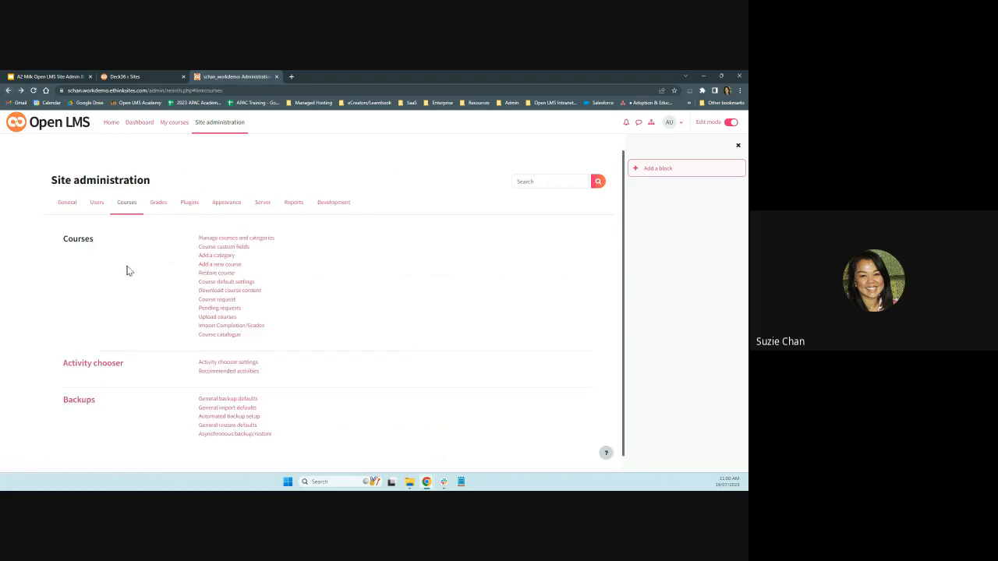
left_click(233, 265)
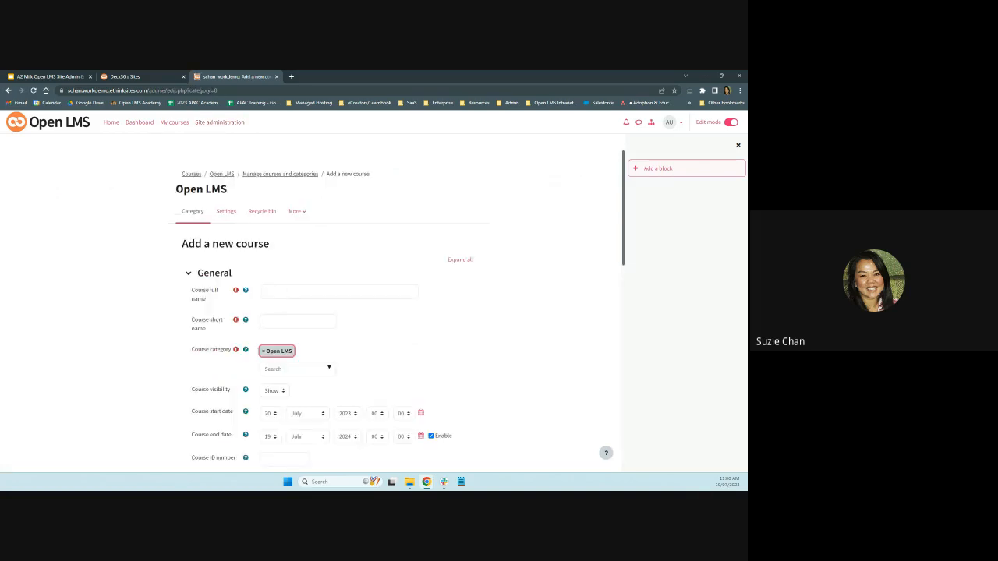
left_click(278, 291)
type("a")
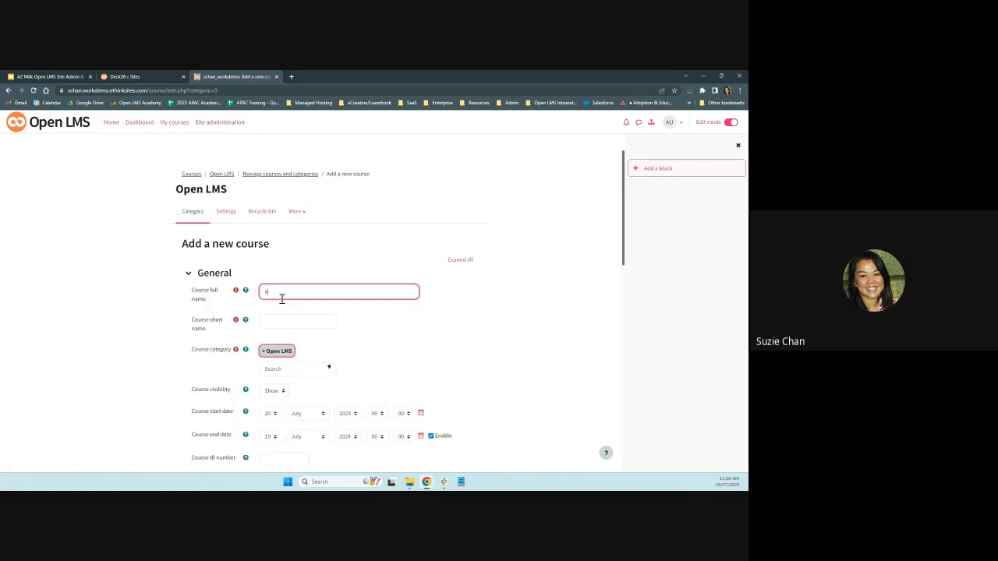
type("2")
key("BackSpace")
type("2 Milk Training")
Copy the course full name into the course short name and remove its spaces so it reads "a2MilkTraining".
left_click_drag(304, 293, 264, 294)
key("ctrl+c")
left_click(269, 322)
key("ctrl+v")
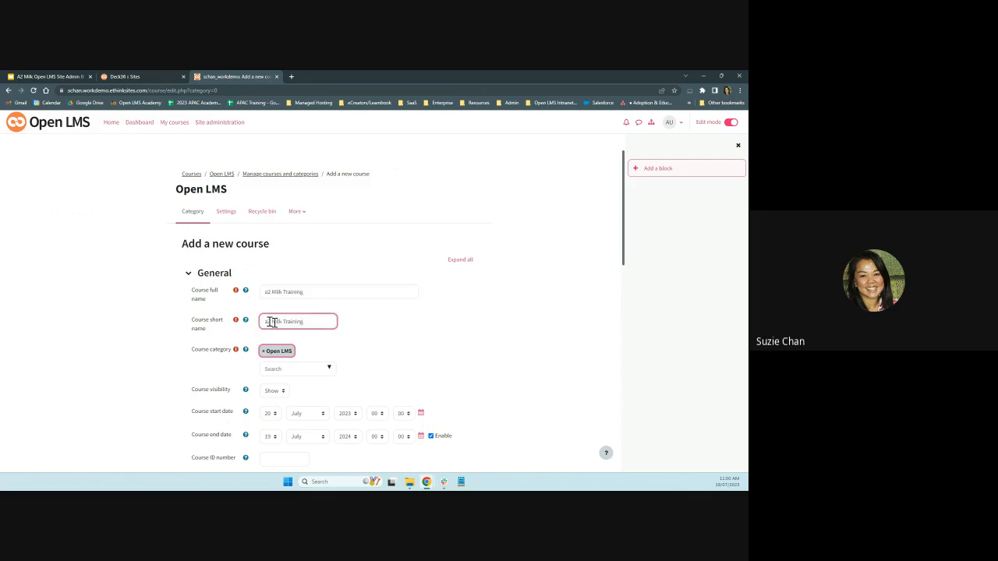
left_click(270, 322)
key("BackSpace")
left_click(284, 322)
key("BackSpace")
key("BackSpace")
left_click_drag(305, 321, 250, 332)
left_click(318, 341)
Review the new course's category, visibility, start and end dates, ID number, summary and image settings.
scroll(317, 341, "down", 1)
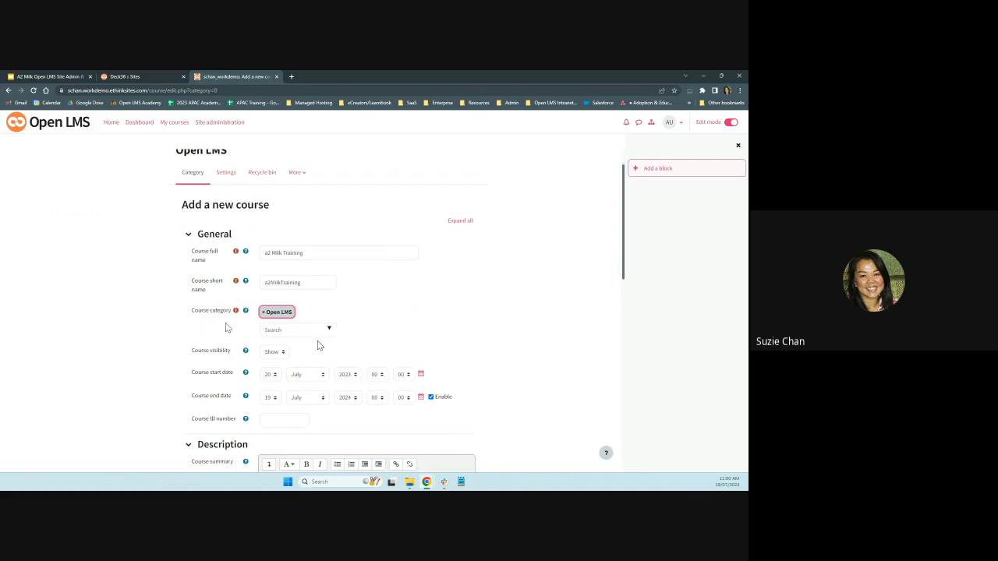
scroll(219, 326, "down", 3)
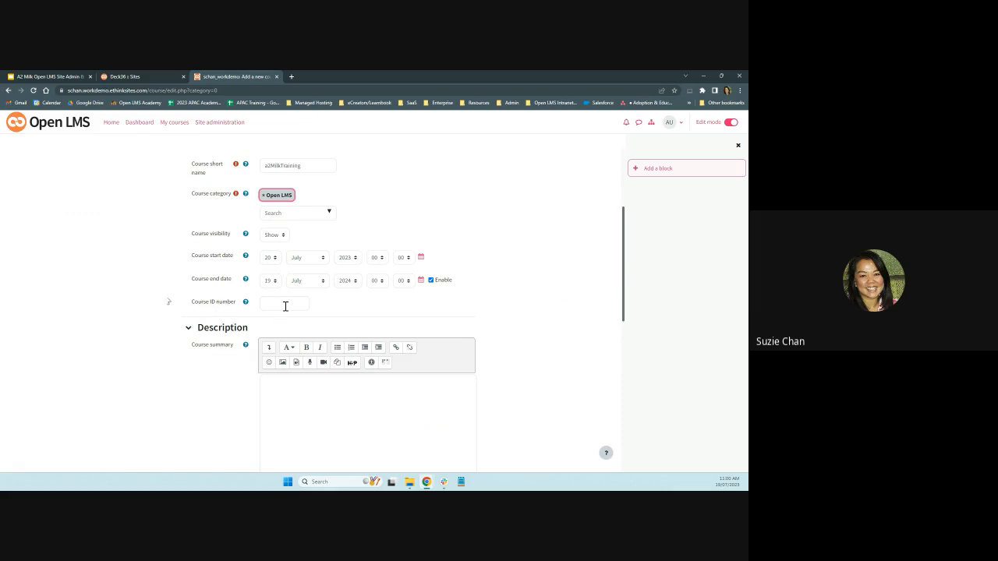
scroll(352, 358, "down", 2)
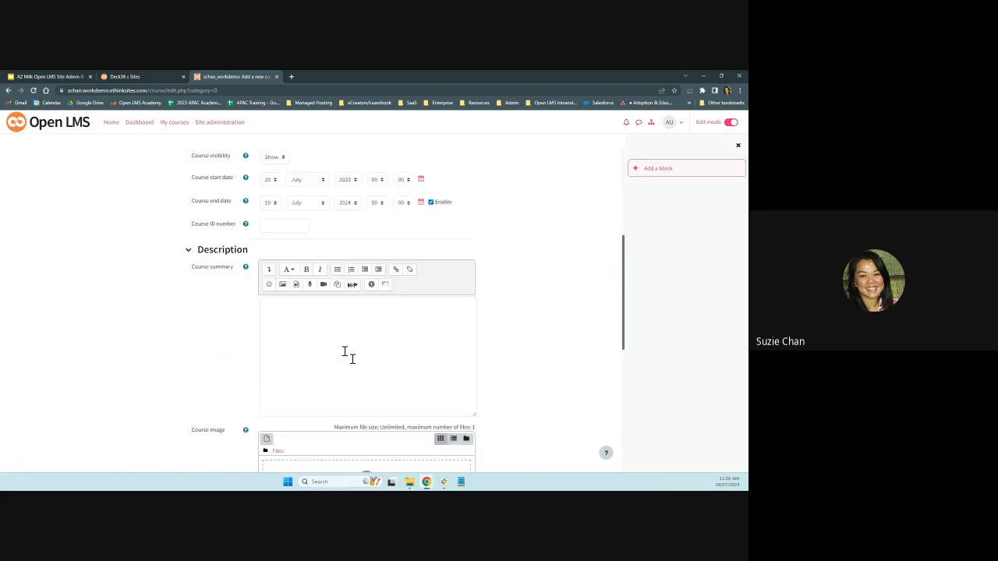
scroll(352, 357, "down", 1)
scroll(221, 320, "down", 3)
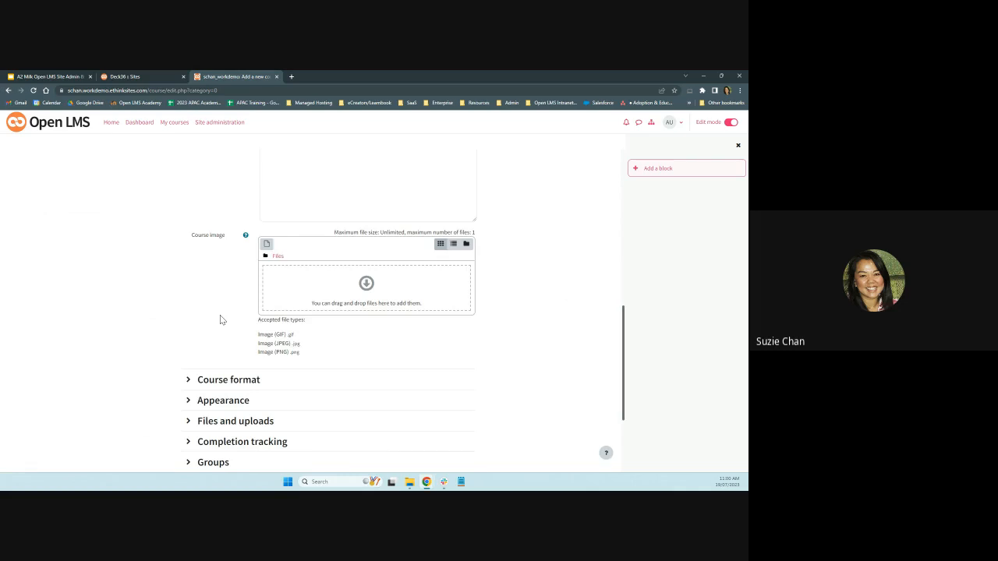
Expand the new course's Course format settings and examine the available formats without changing the selection.
scroll(391, 300, "down", 3)
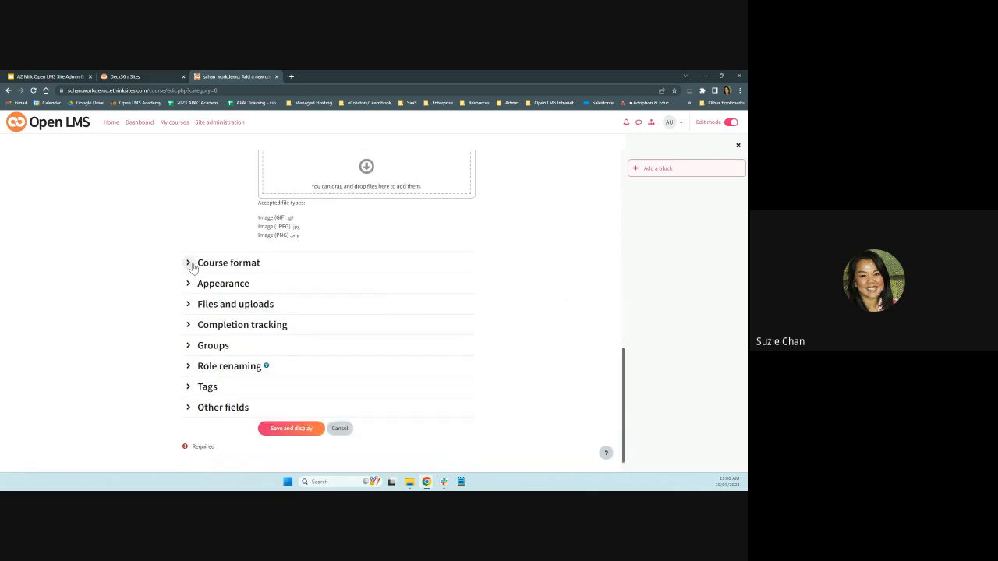
left_click(191, 264)
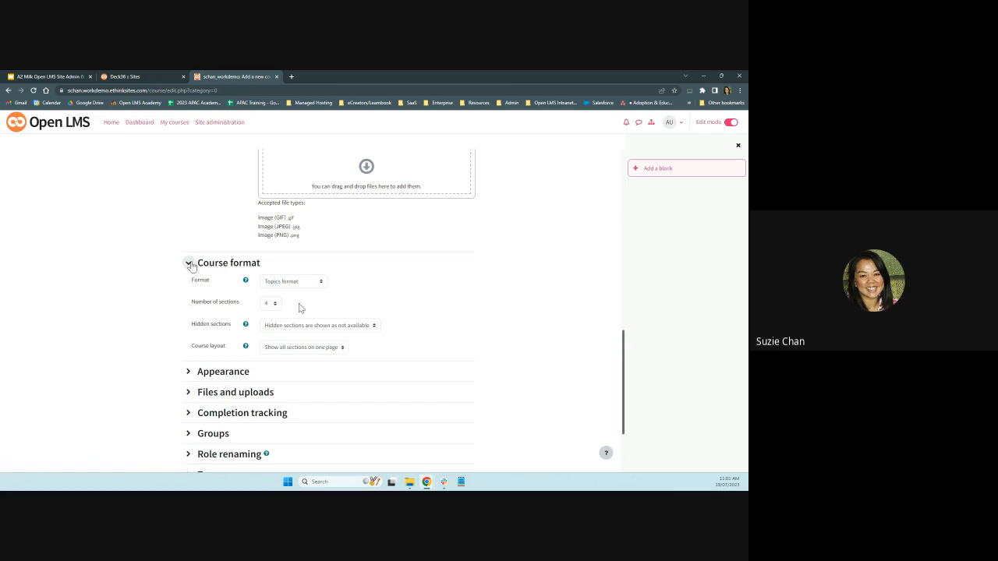
left_click(322, 283)
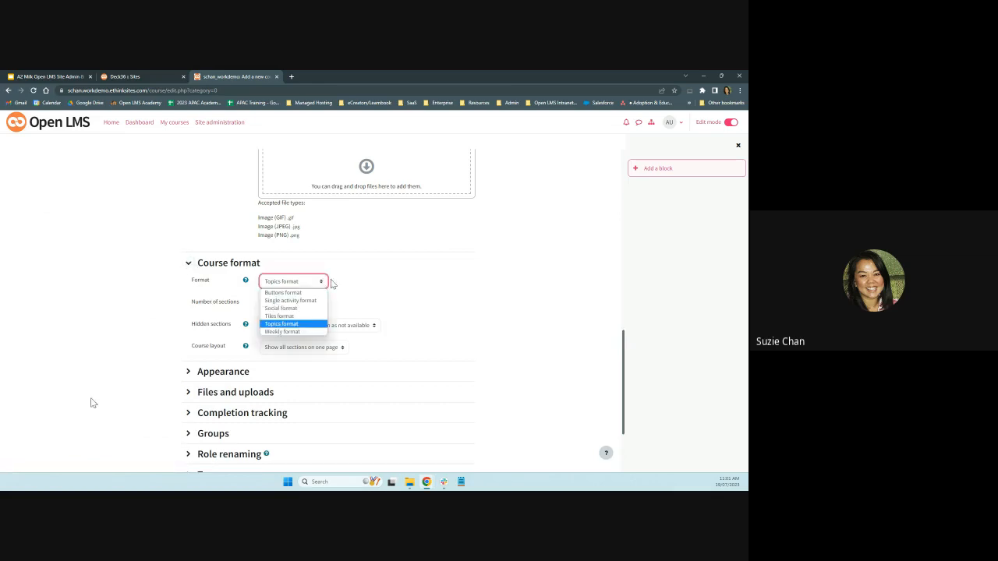
left_click(364, 305)
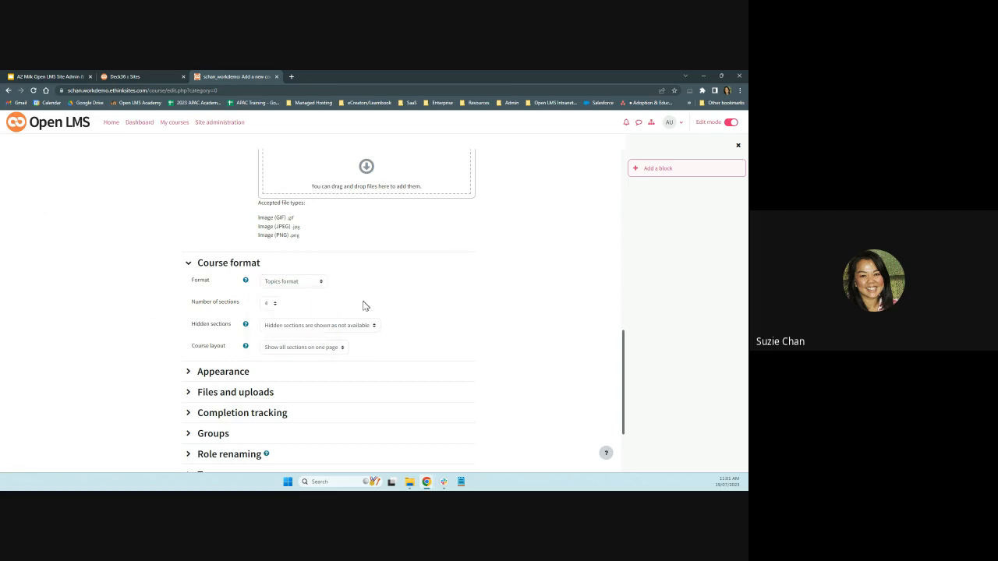
left_click(325, 284)
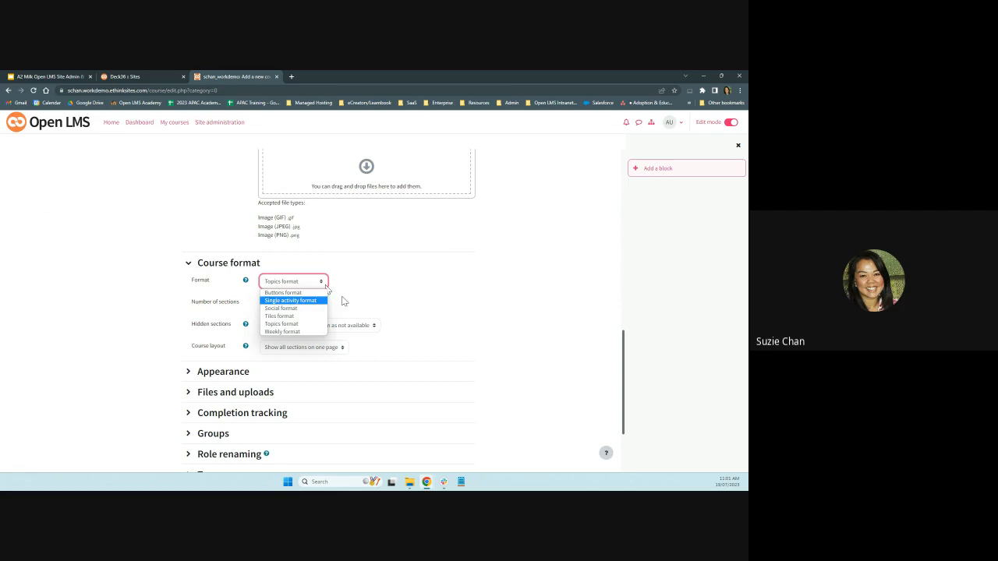
left_click(347, 299)
Expand the Appearance and Files and uploads settings and check the available maximum upload sizes.
scroll(360, 301, "down", 2)
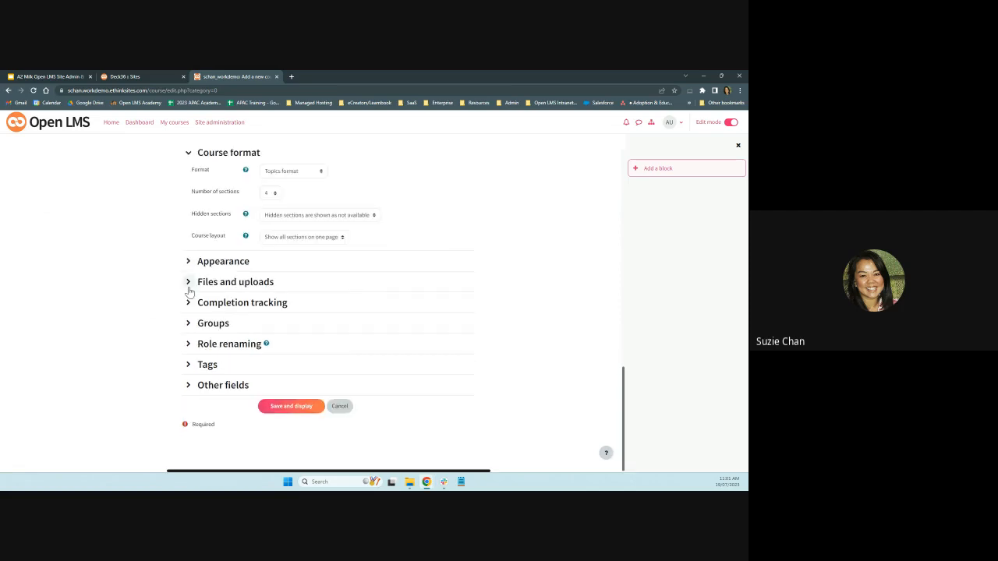
left_click(188, 261)
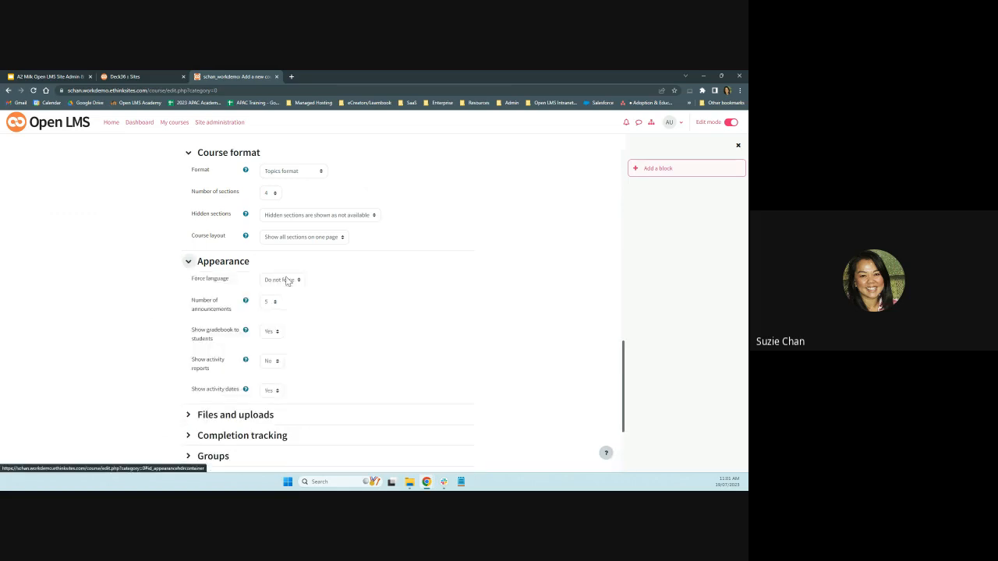
scroll(284, 364, "down", 3)
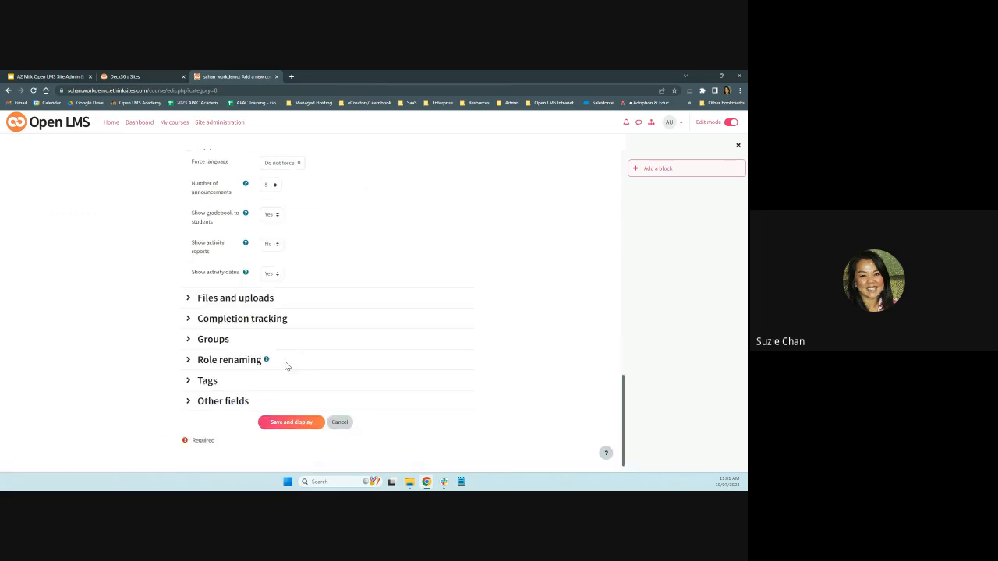
left_click(187, 299)
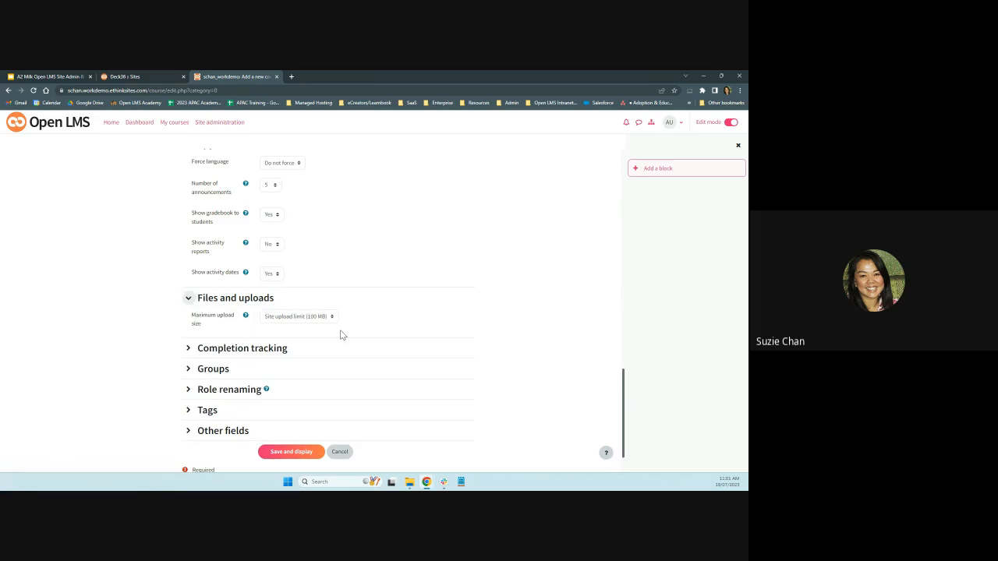
left_click(331, 317)
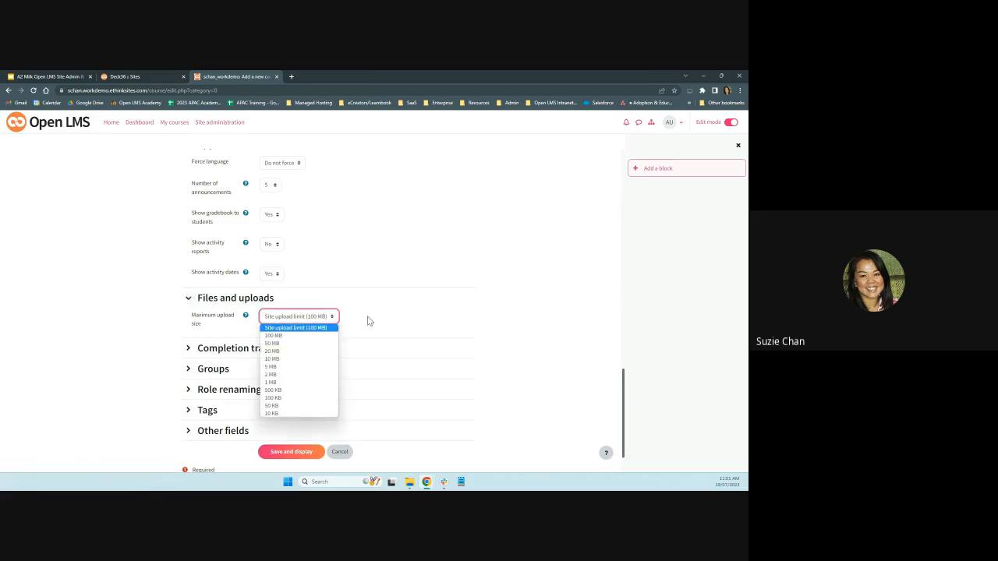
left_click(369, 321)
Expand and review the new course's Completion tracking and Groups settings.
scroll(350, 319, "down", 2)
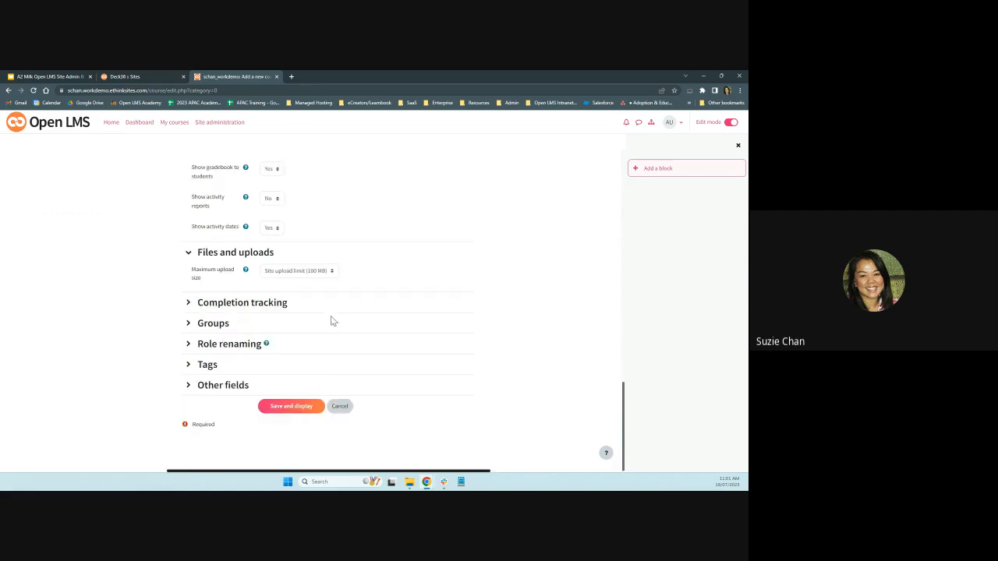
left_click(188, 303)
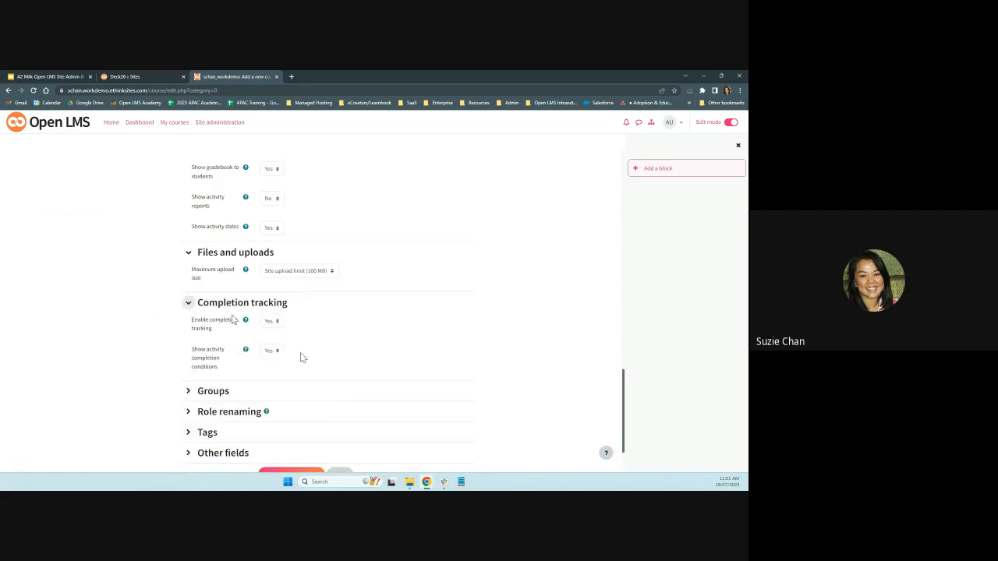
scroll(302, 358, "down", 2)
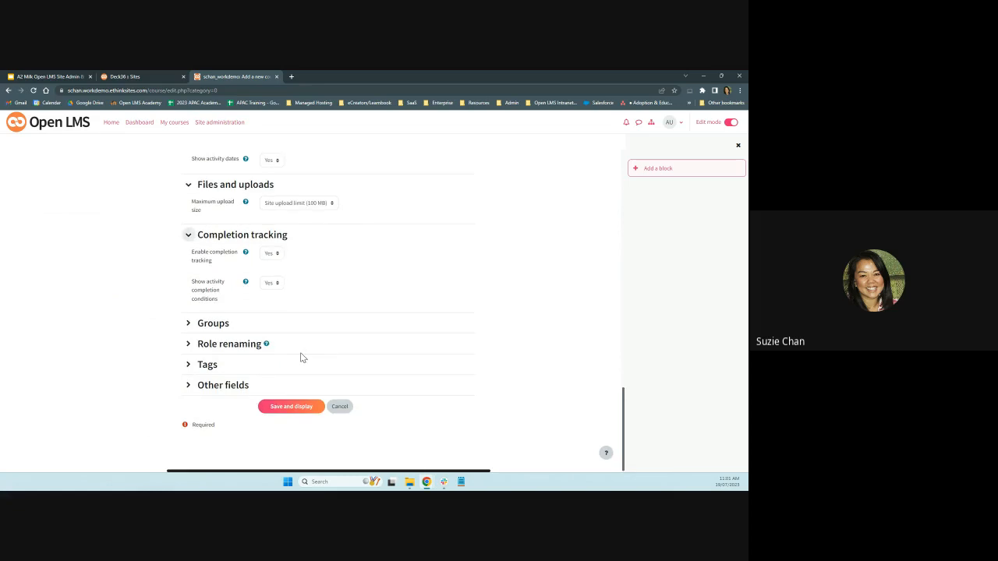
left_click(187, 327)
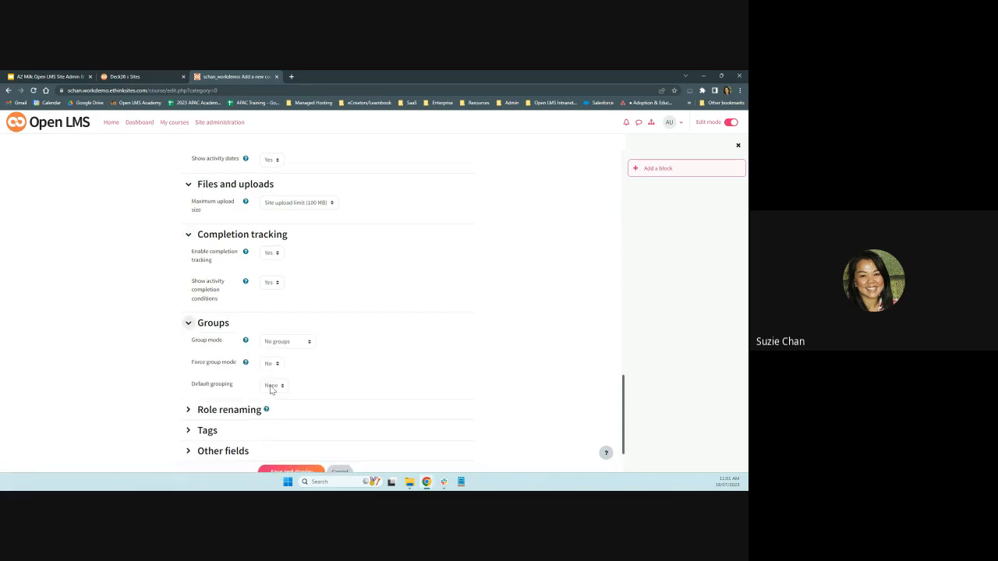
Expand Role renaming, look through its custom role name fields, and collapse the section again.
scroll(272, 390, "down", 2)
left_click(189, 346)
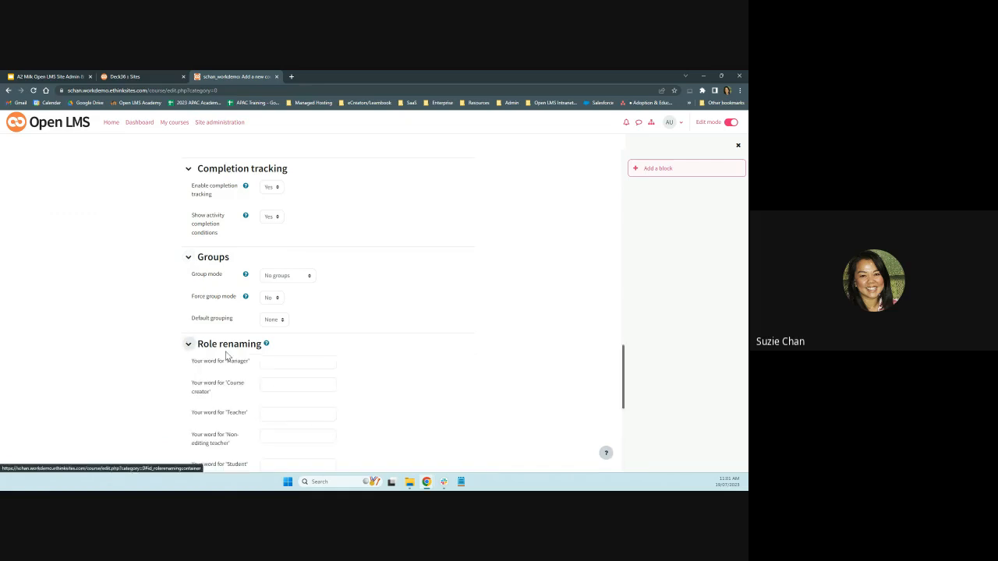
scroll(288, 309, "down", 3)
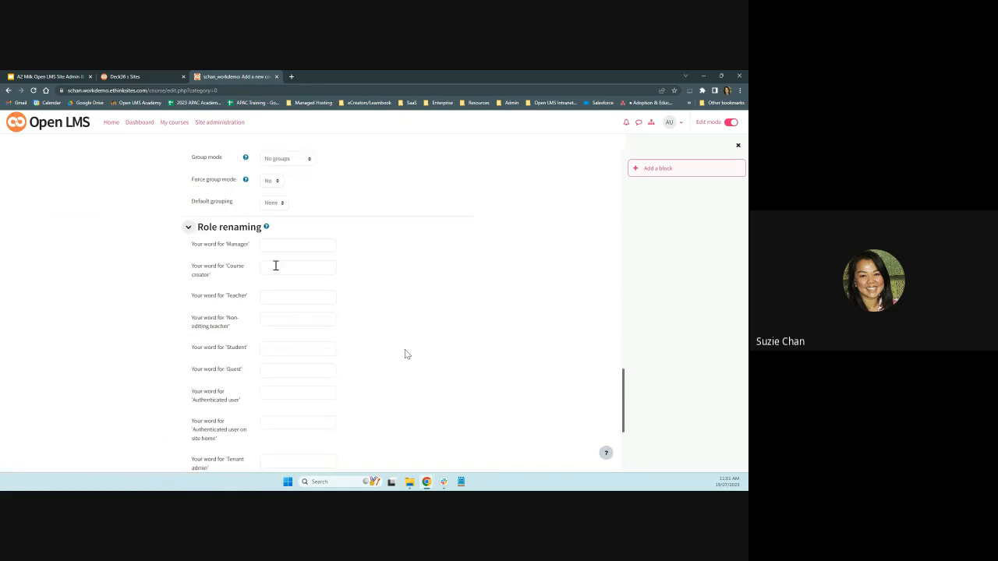
scroll(272, 354, "down", 1)
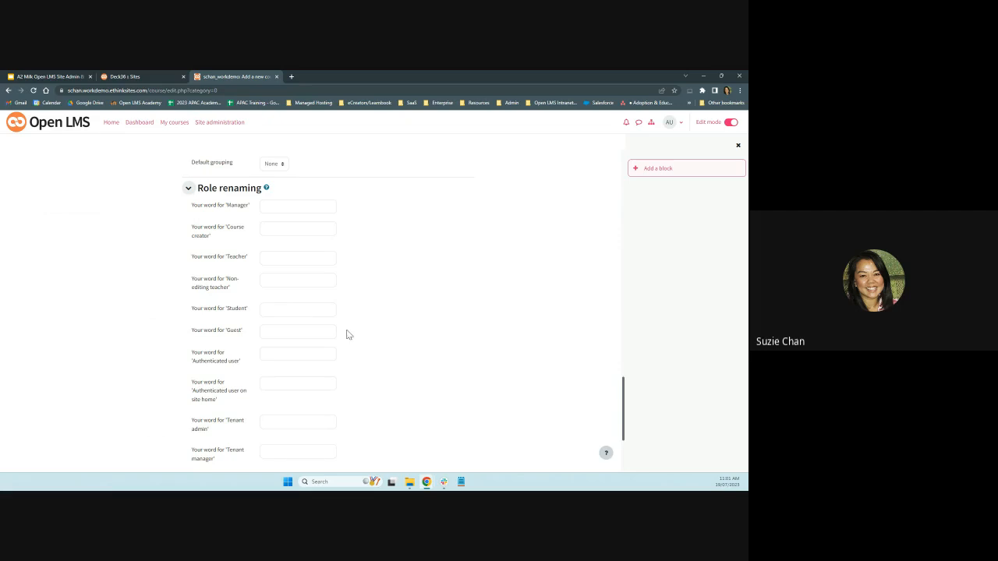
scroll(345, 335, "down", 1)
scroll(187, 234, "up", 1)
left_click(188, 188)
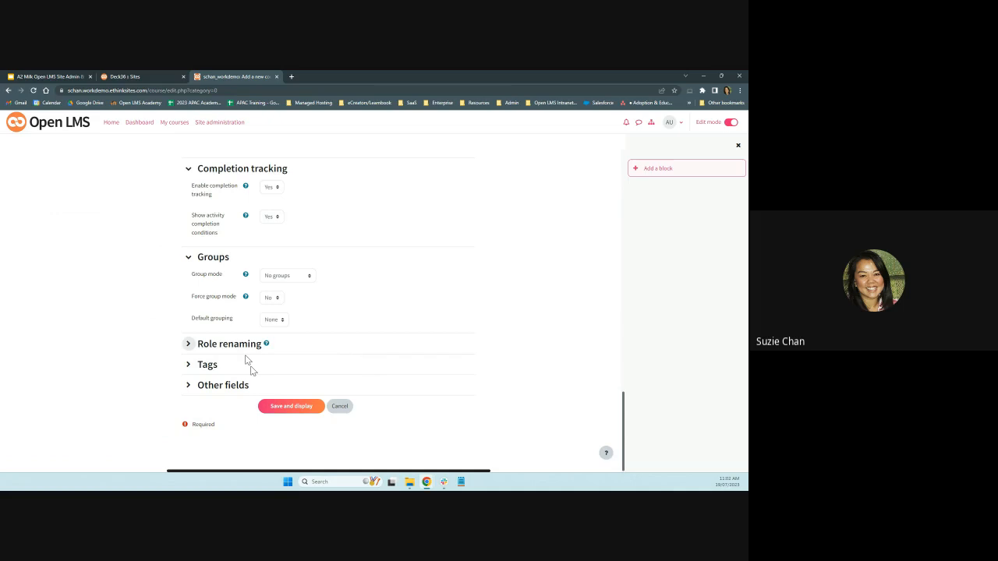
Look back over the new course's settings, save the course, and display it.
scroll(363, 425, "up", 3)
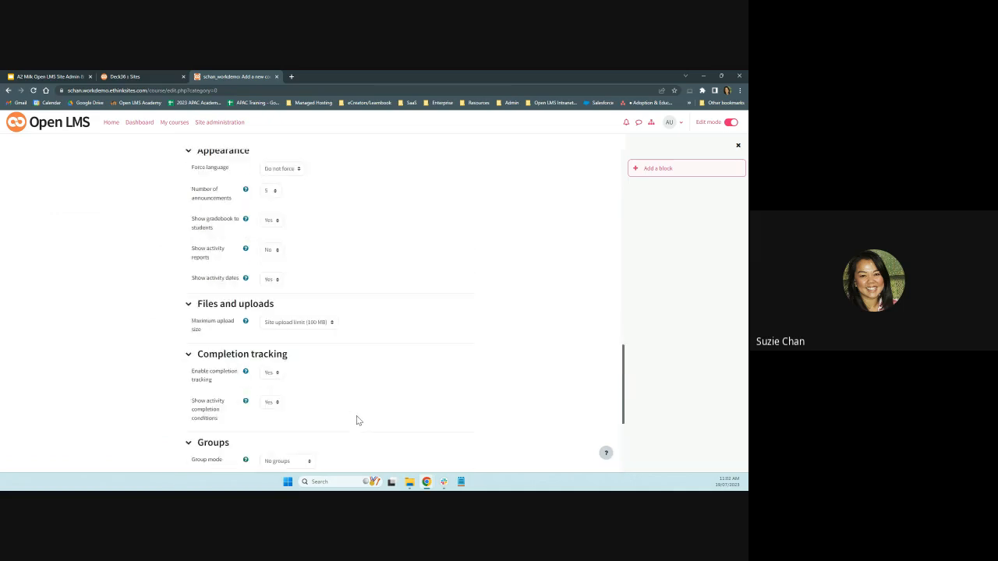
scroll(356, 421, "up", 8)
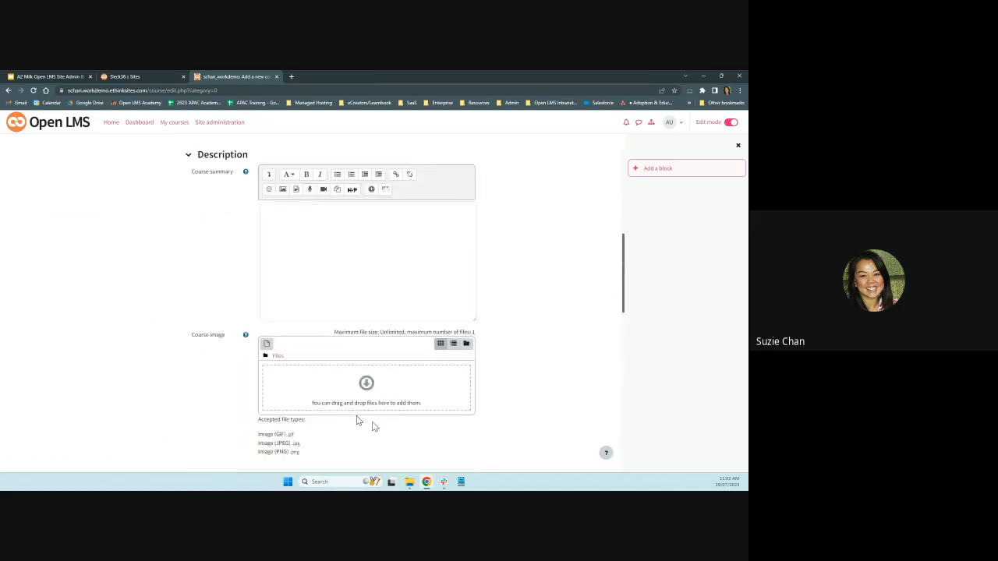
scroll(373, 427, "down", 8)
scroll(437, 452, "down", 5)
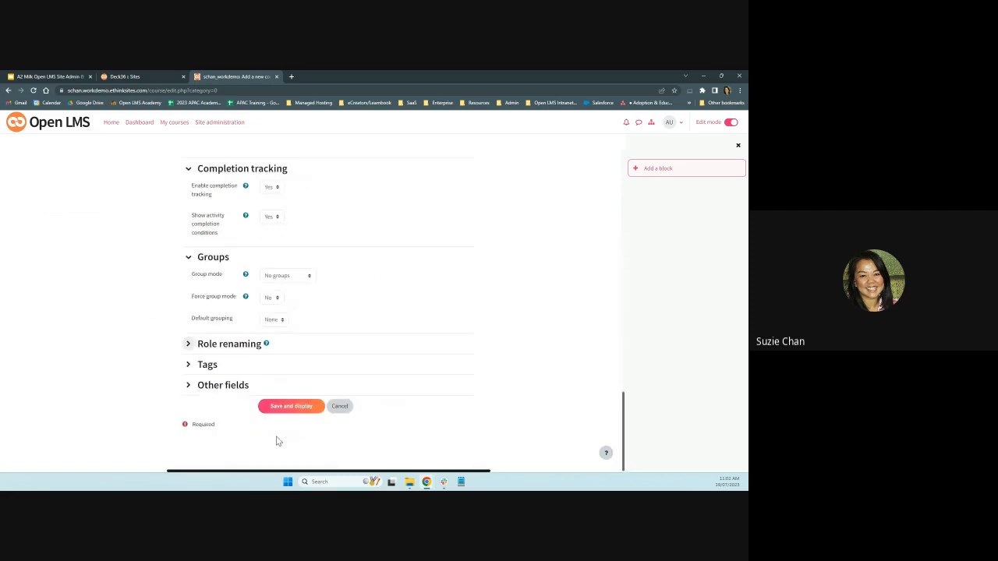
left_click(303, 408)
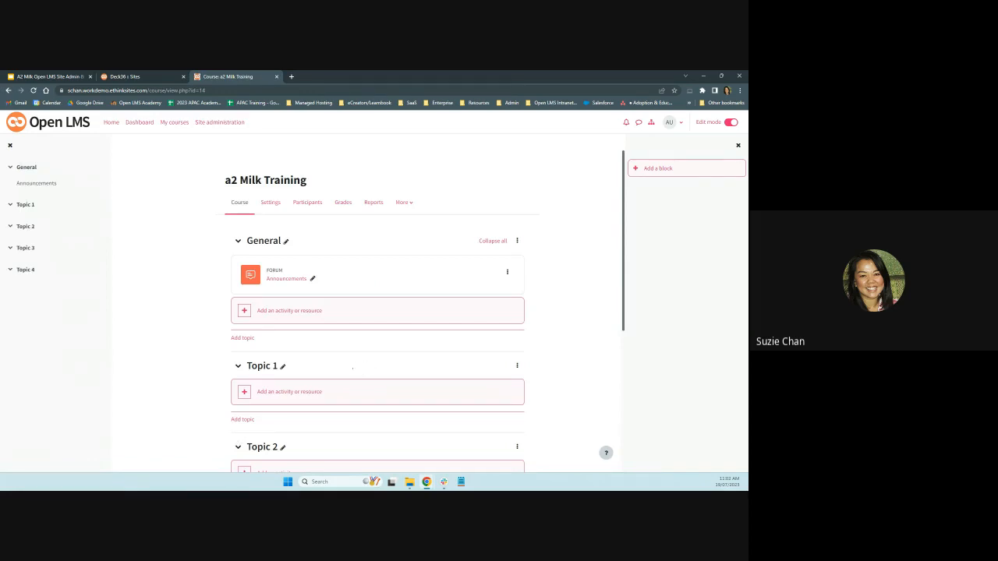
Examine the new course page's General and topic sections, switching edit mode off to preview the page and back on.
scroll(352, 365, "down", 2)
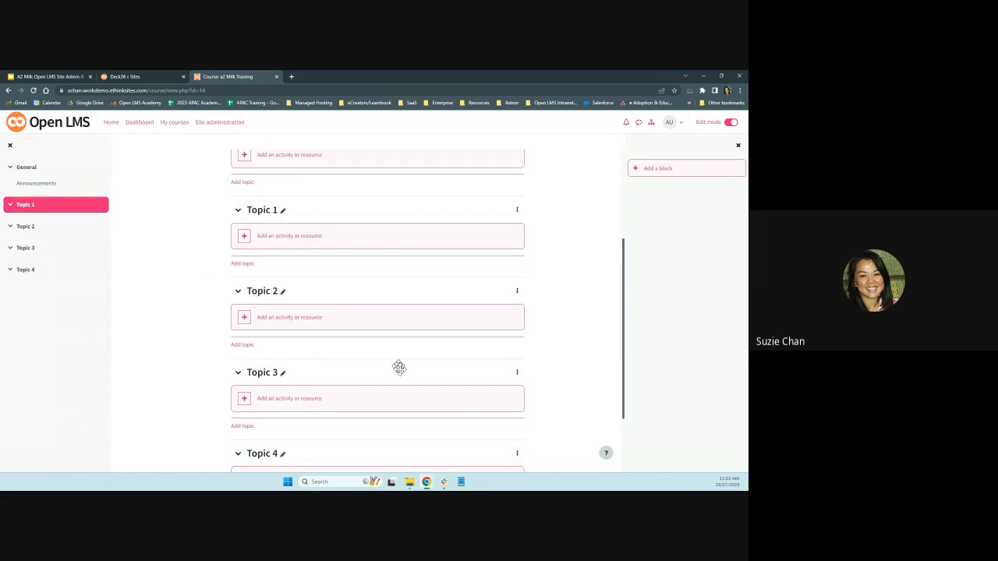
scroll(399, 367, "up", 3)
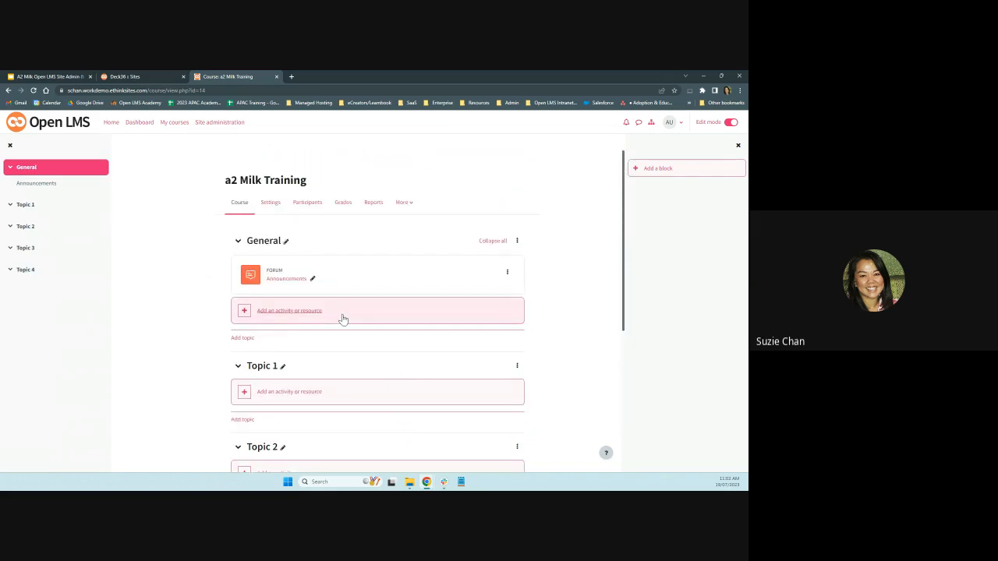
scroll(357, 378, "down", 1)
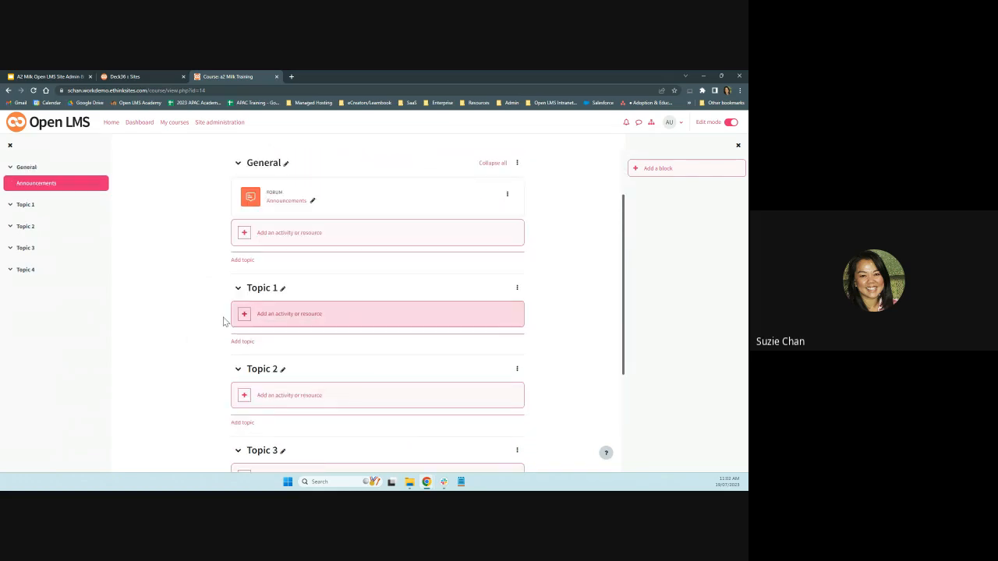
scroll(330, 425, "down", 1)
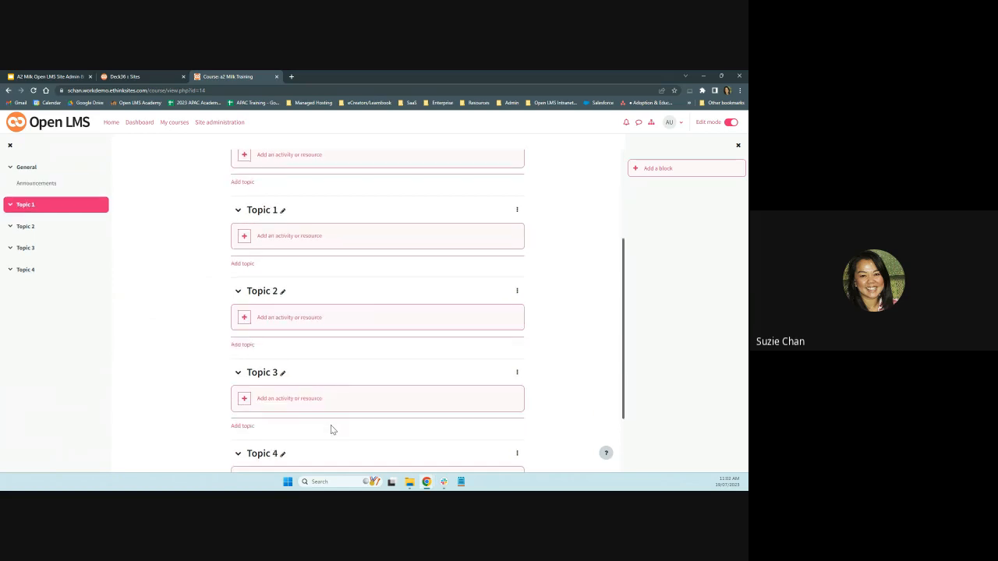
scroll(331, 428, "down", 1)
scroll(332, 428, "down", 1)
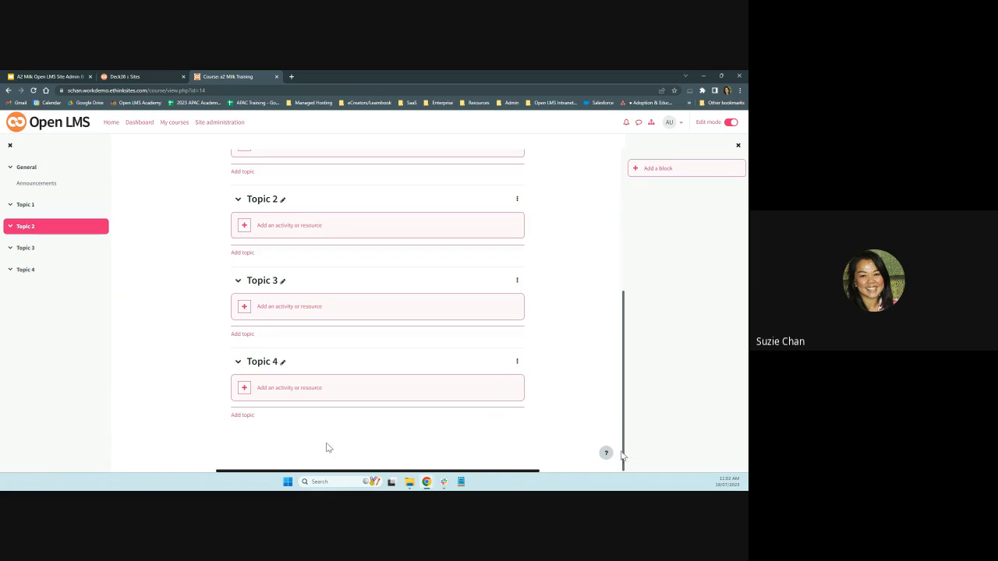
scroll(541, 442, "up", 2)
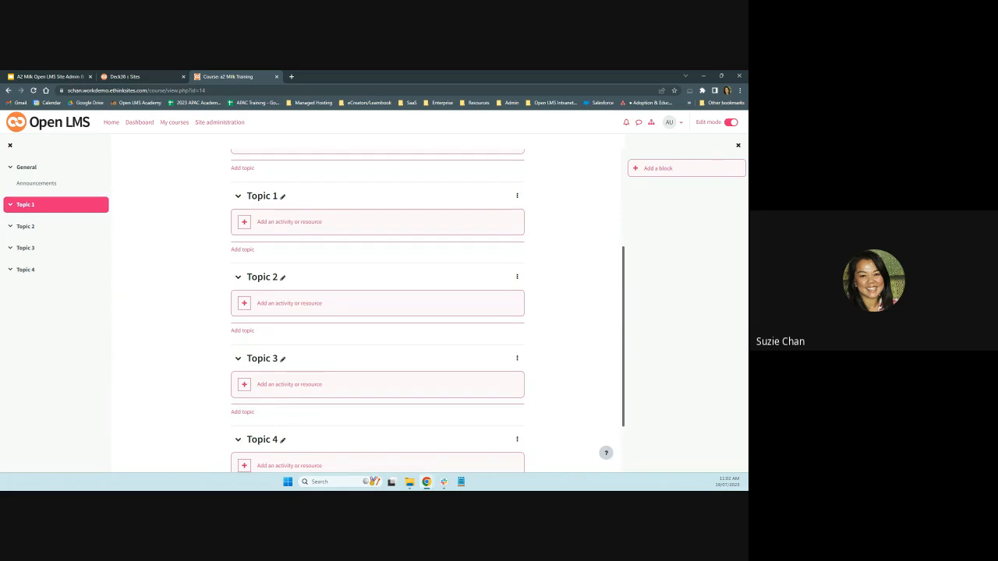
scroll(450, 429, "up", 3)
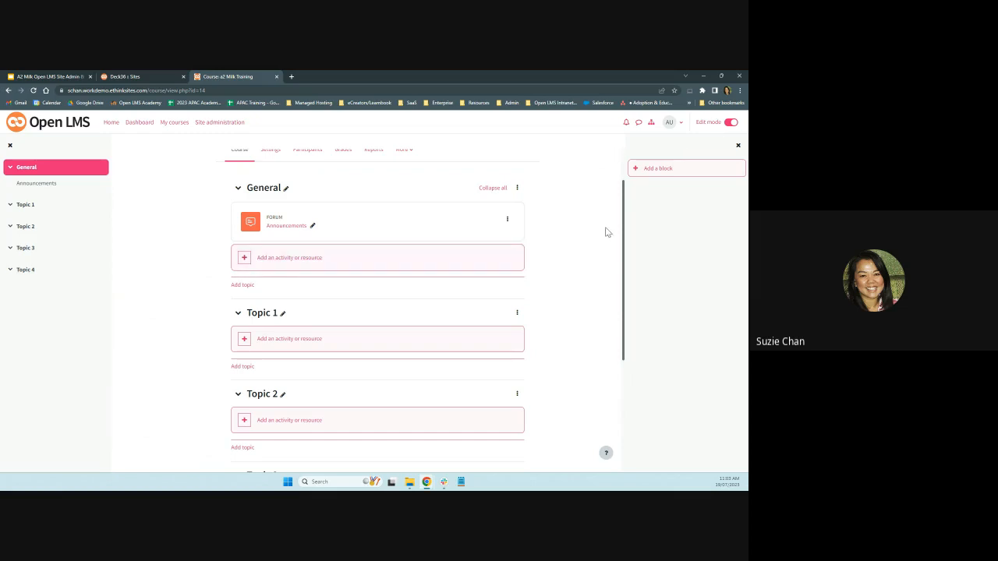
left_click(731, 123)
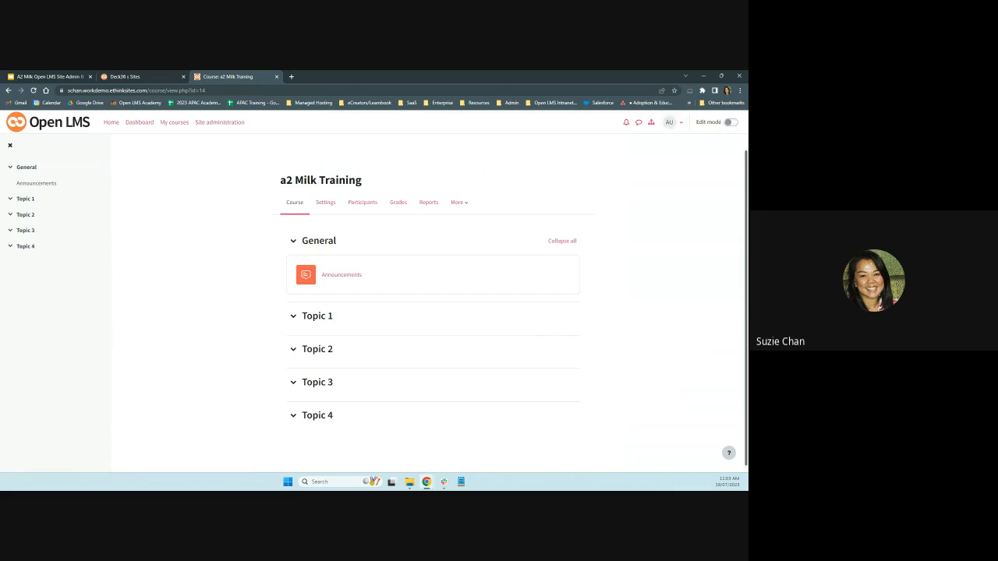
left_click(732, 123)
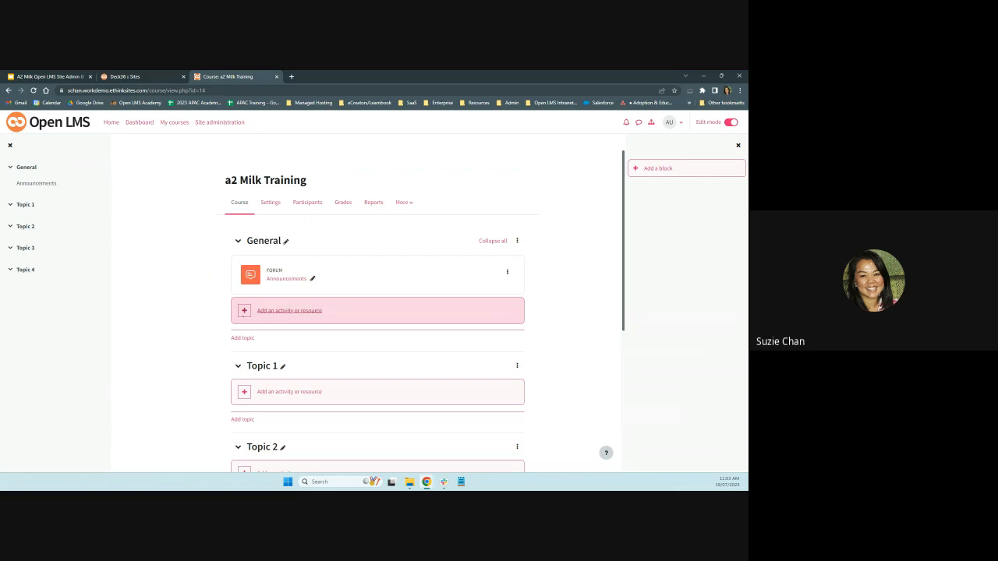
Open the activity and resource chooser for the General section and compare the Activities, Resources and full lists.
left_click(276, 317)
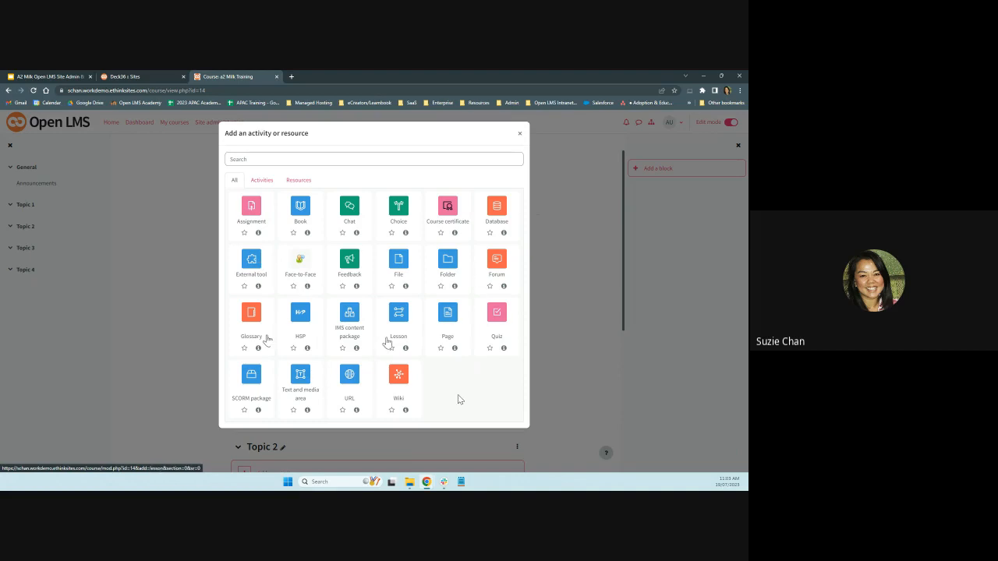
left_click(261, 181)
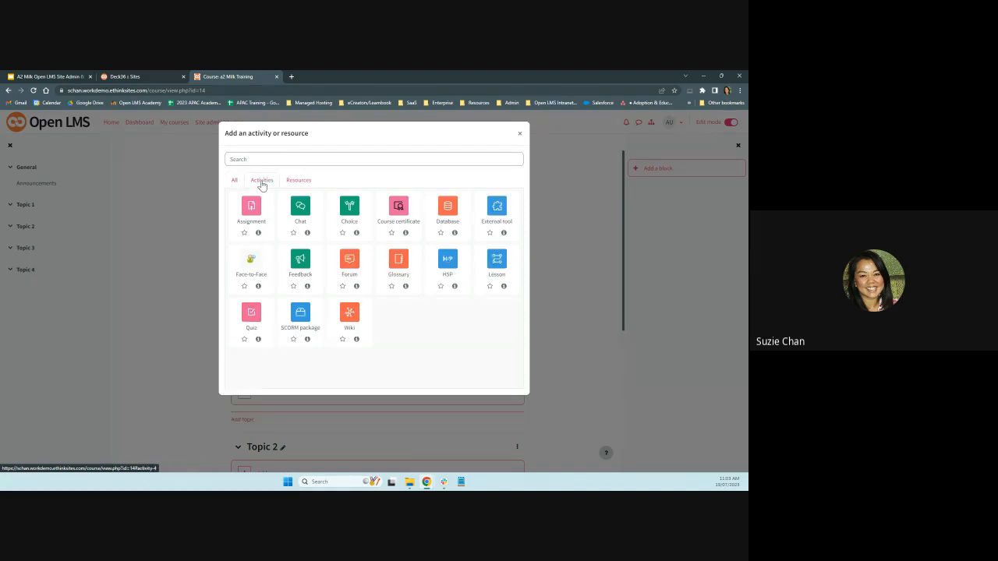
left_click(300, 181)
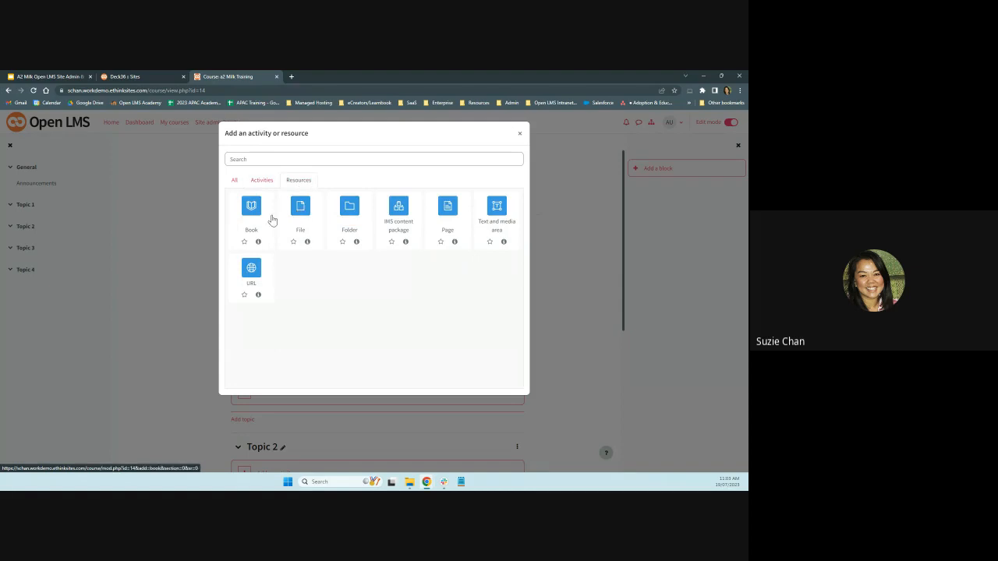
left_click(235, 180)
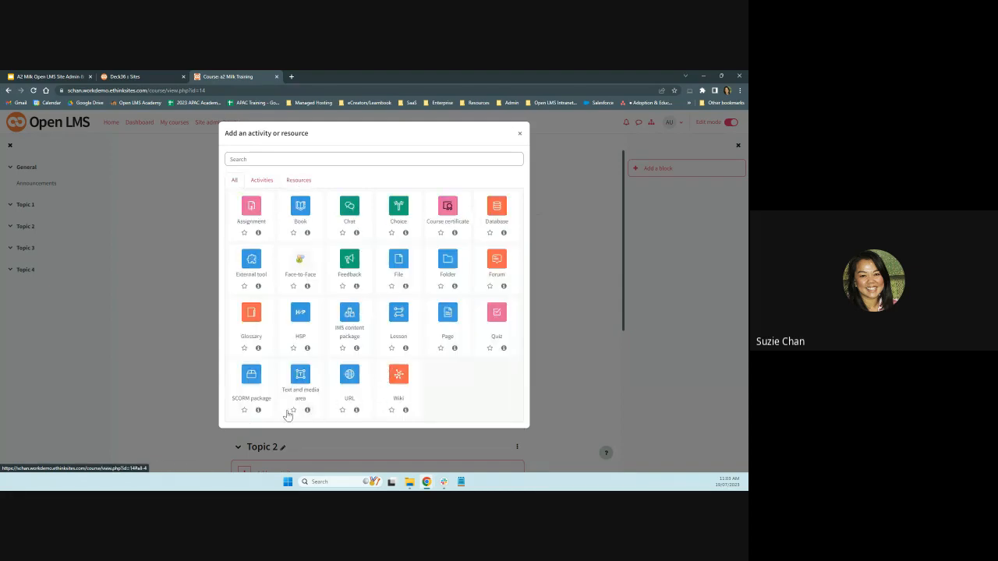
Star SCORM package and Text and media area as favourites and show only the starred items.
left_click(244, 412)
left_click(293, 410)
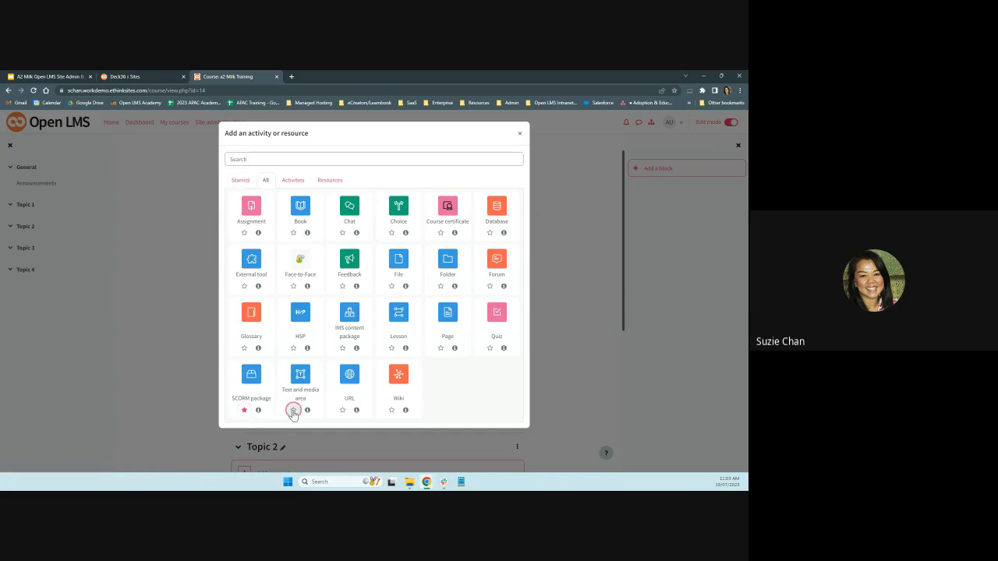
left_click(240, 180)
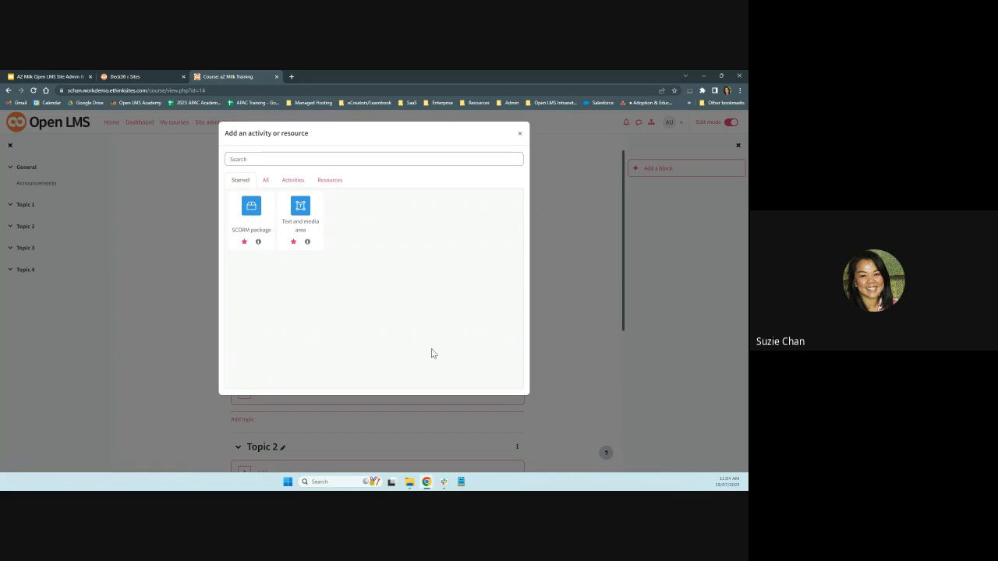
Start a new Text and media area in the General section containing "APAC Adoption & Education Webinars and Training".
left_click(300, 217)
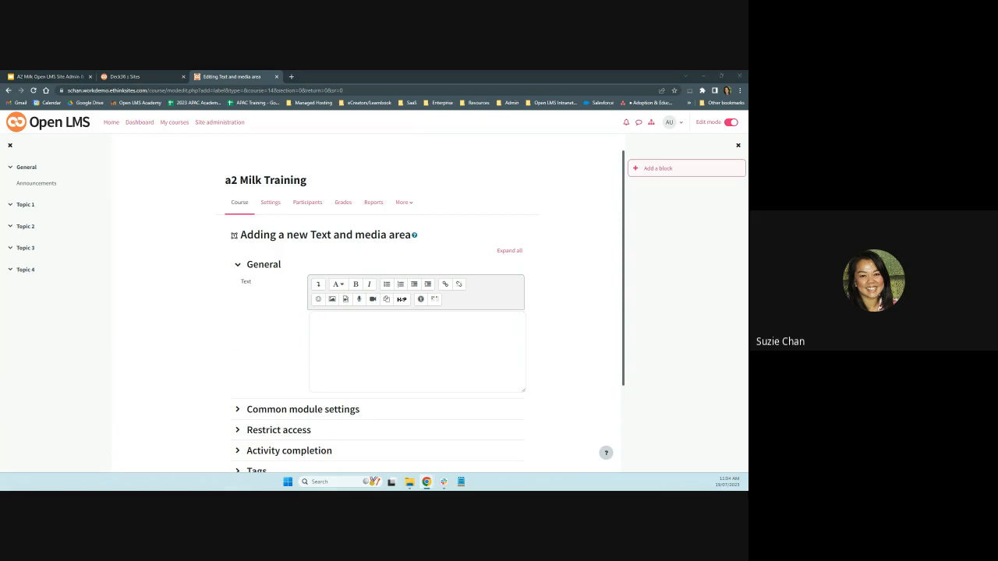
left_click(370, 341)
type("APAC Adoption & Education Webinars and Training")
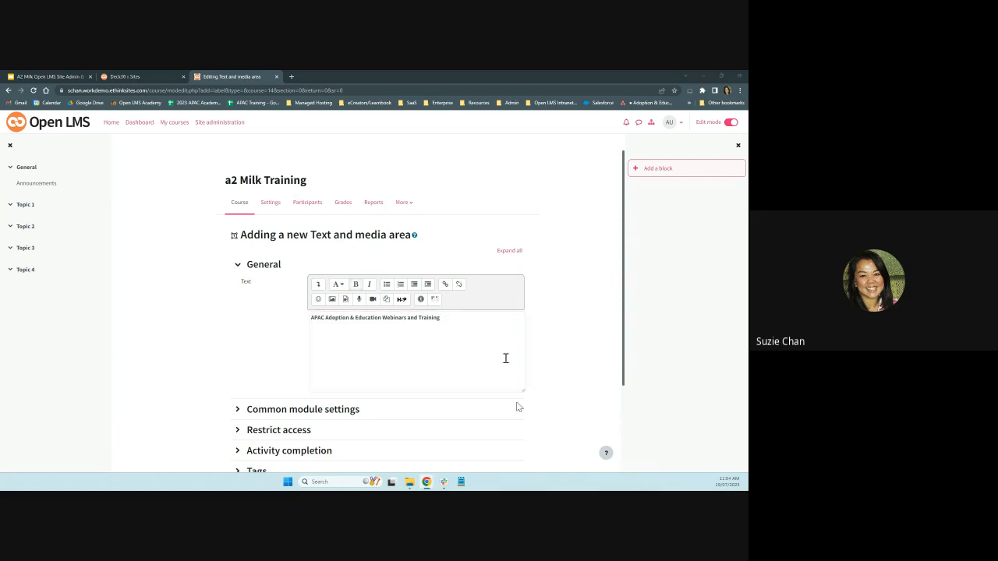
Link the entire text to the copied start.openlms.net URL ending in "2023-quarterly-client-apac/" and set it to open in a new window.
left_click_drag(398, 317, 302, 330)
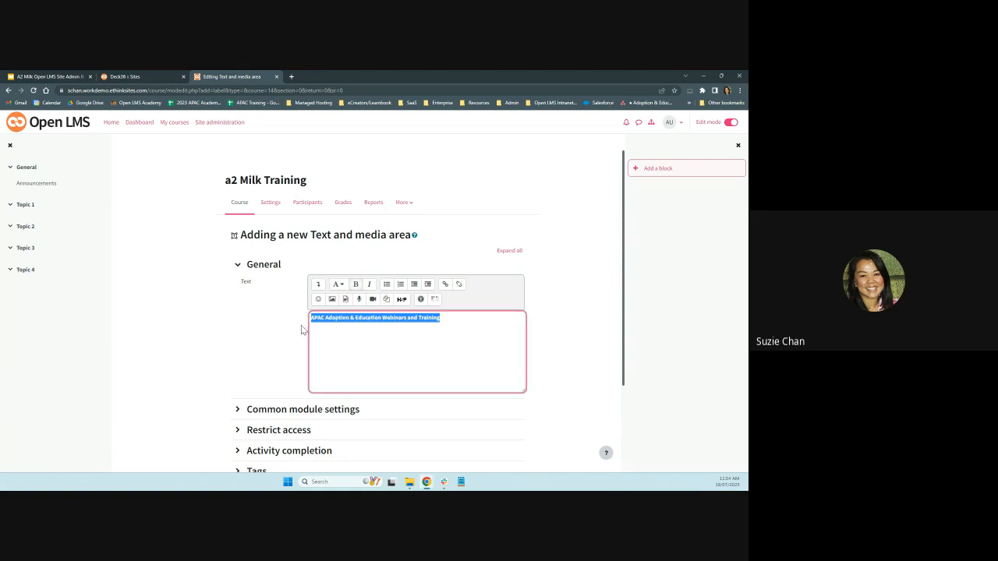
left_click(445, 283)
key("ctrl+v")
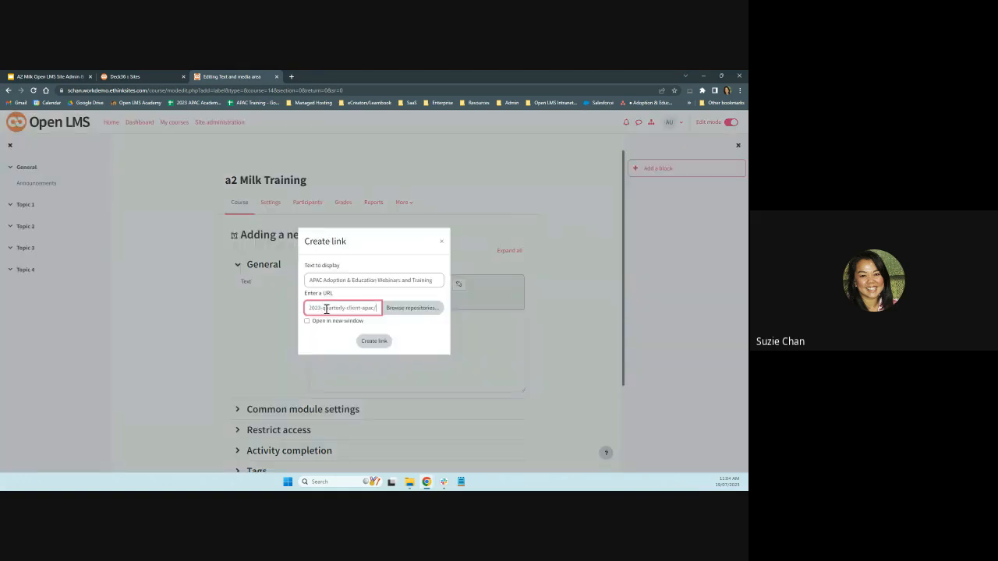
left_click(307, 321)
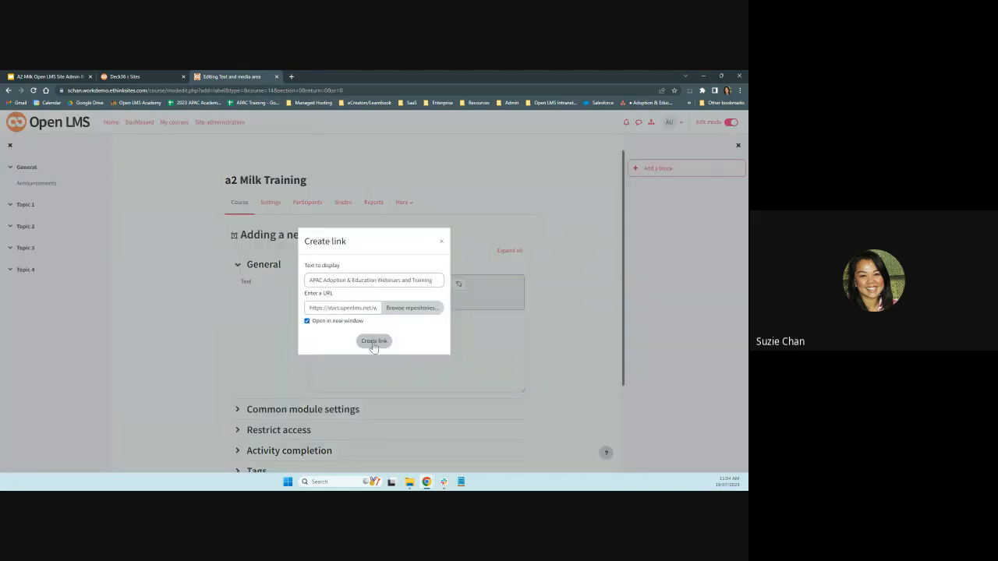
left_click(374, 341)
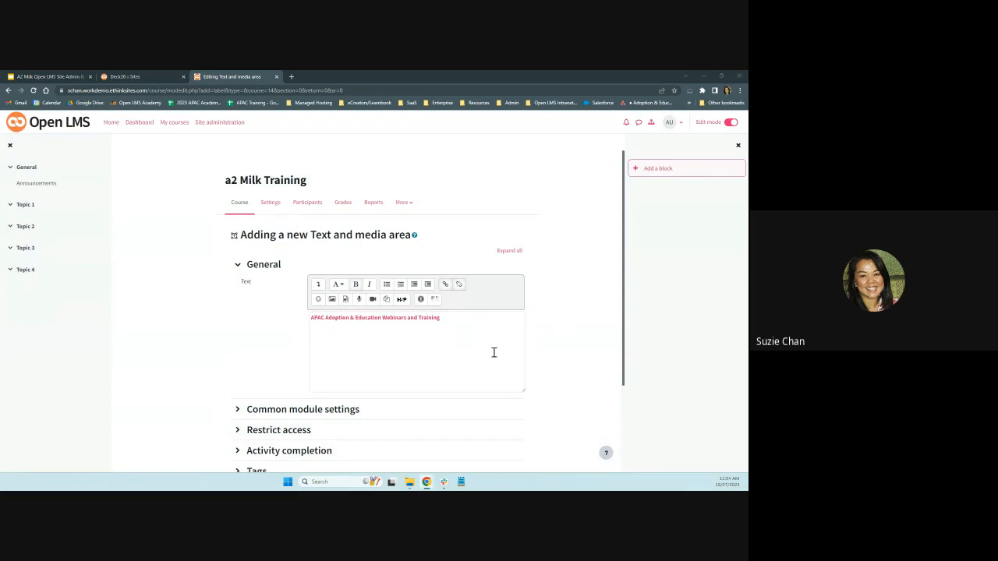
Paste the copied round portrait image on a new line below the linked text.
left_click(453, 321)
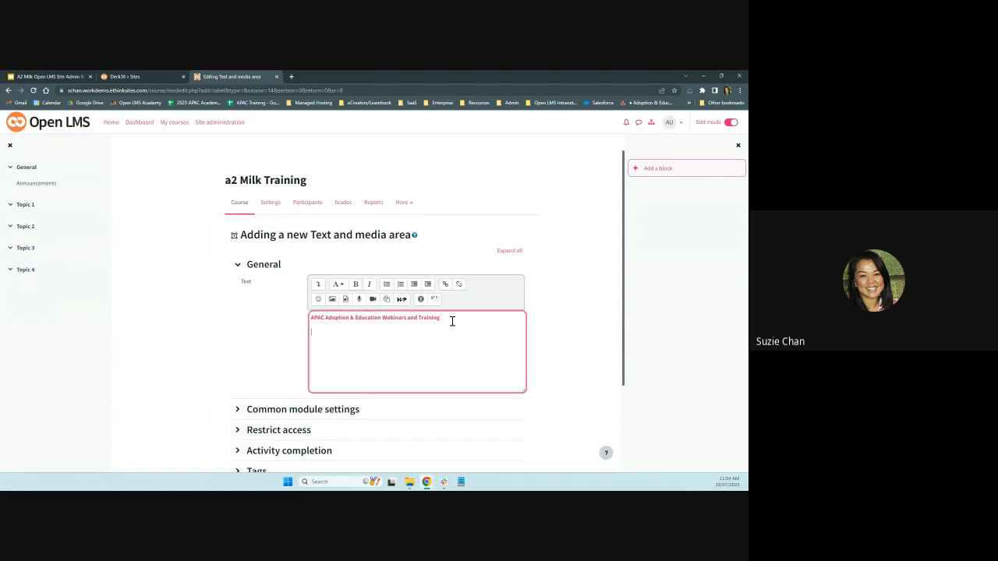
key("Return")
key("ctrl+v")
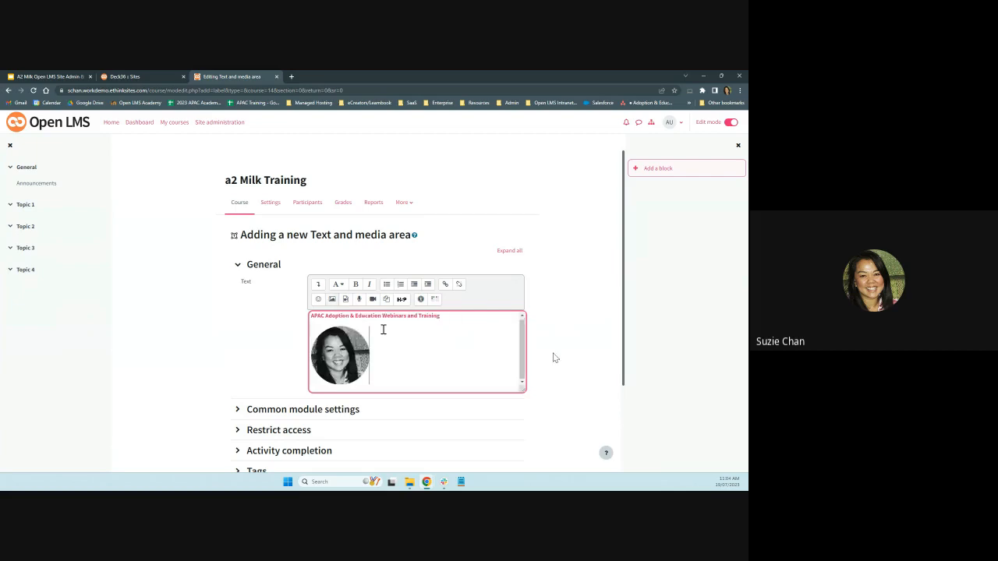
Expand the text and media area's Common module settings and check the Availability options without changing the selection.
scroll(554, 358, "down", 3)
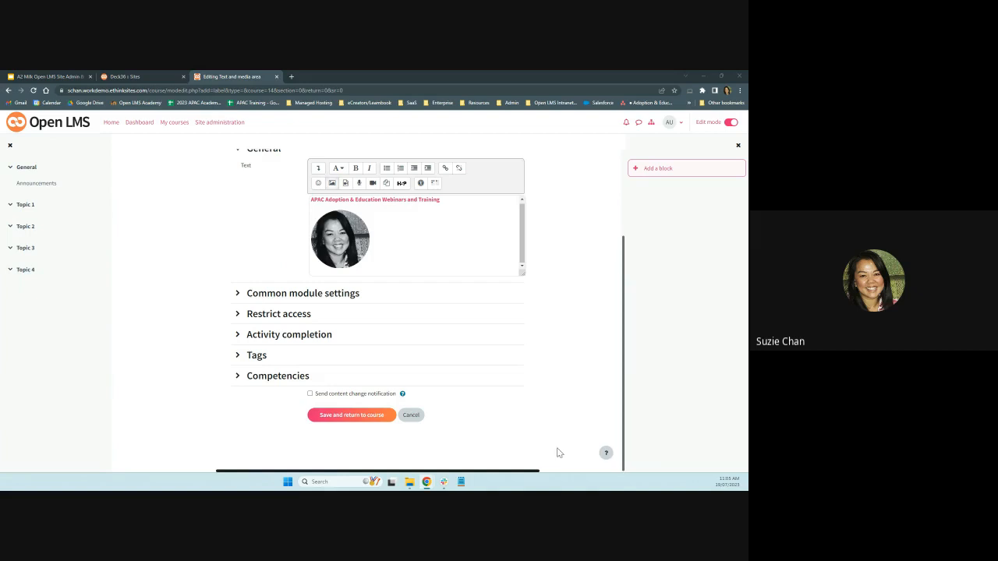
left_click(238, 296)
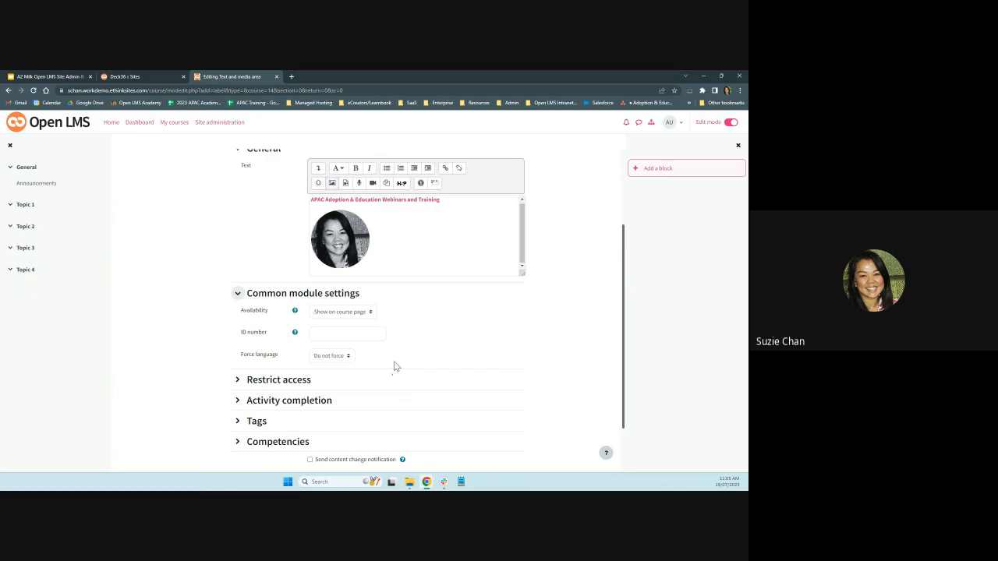
left_click(372, 312)
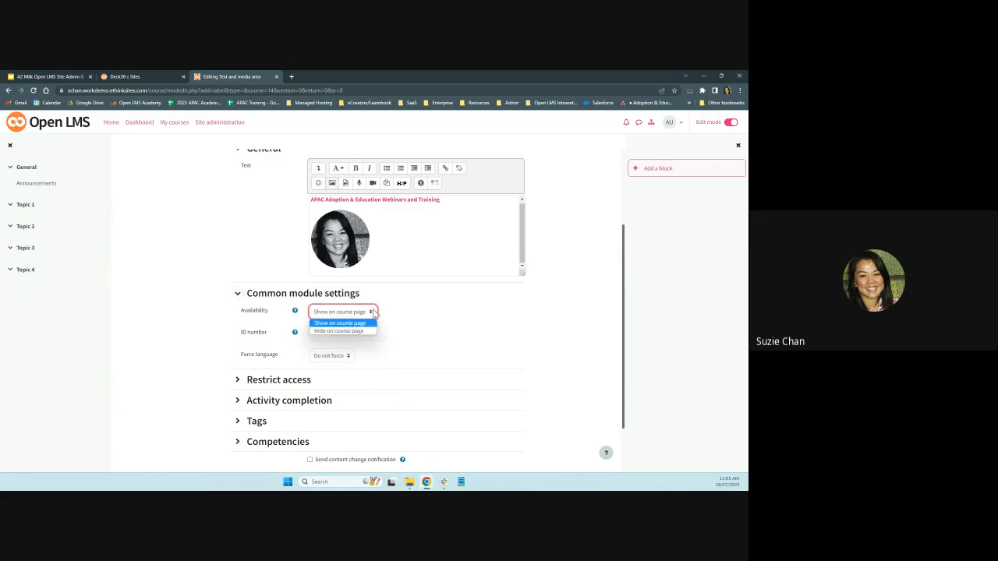
left_click(426, 330)
Expand Restrict access and review the available restriction types without adding one.
scroll(425, 330, "down", 3)
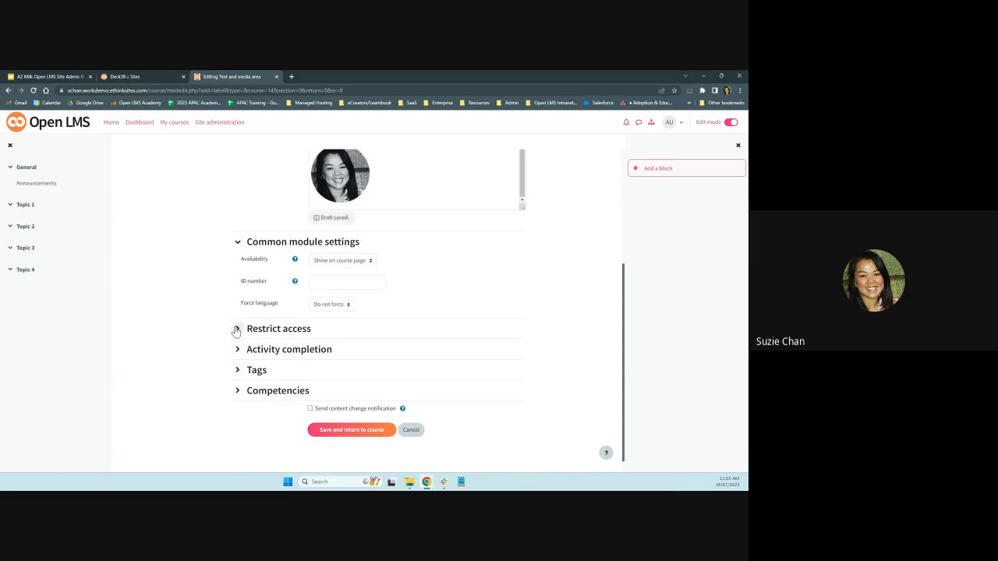
left_click(237, 329)
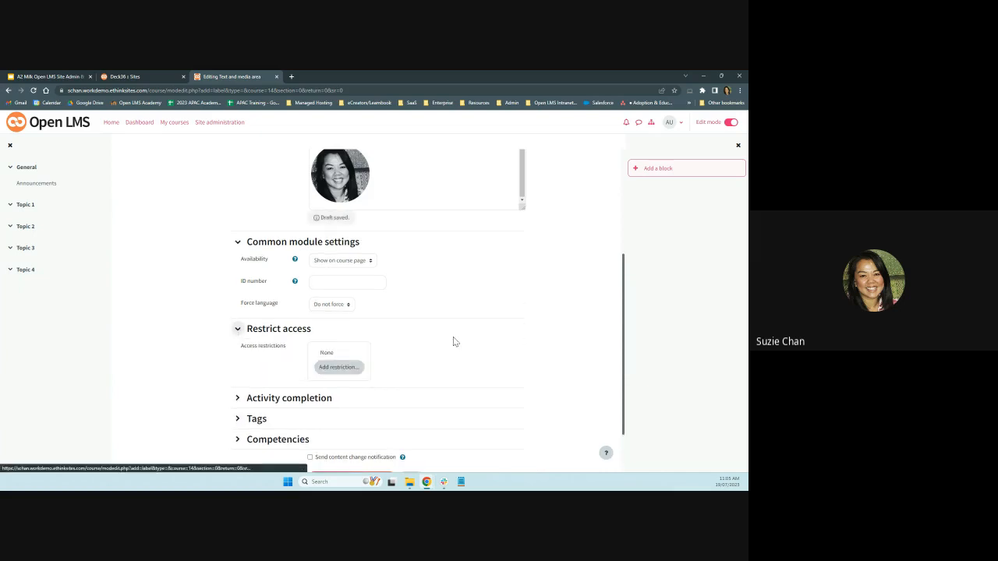
scroll(452, 340, "down", 2)
left_click(348, 306)
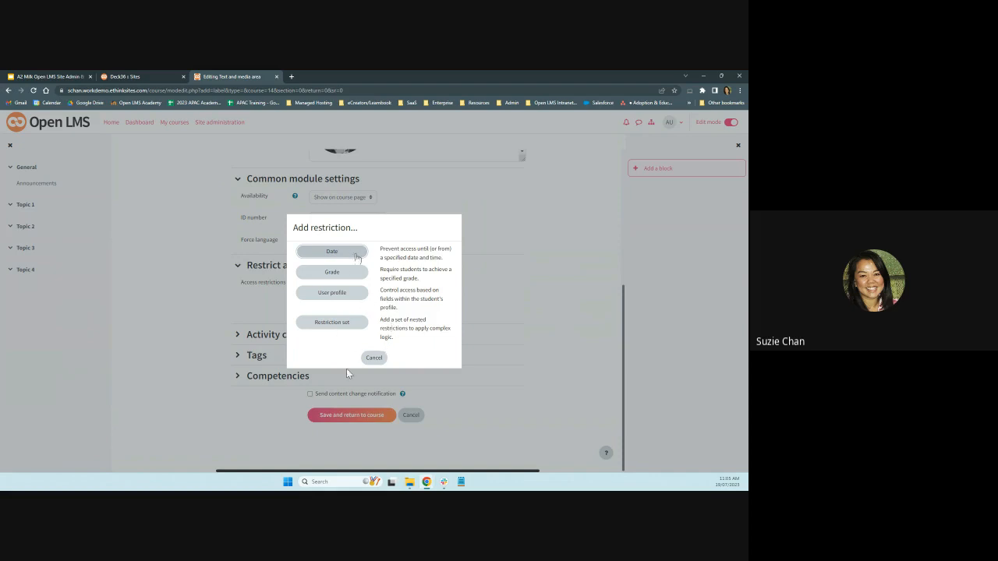
left_click(373, 358)
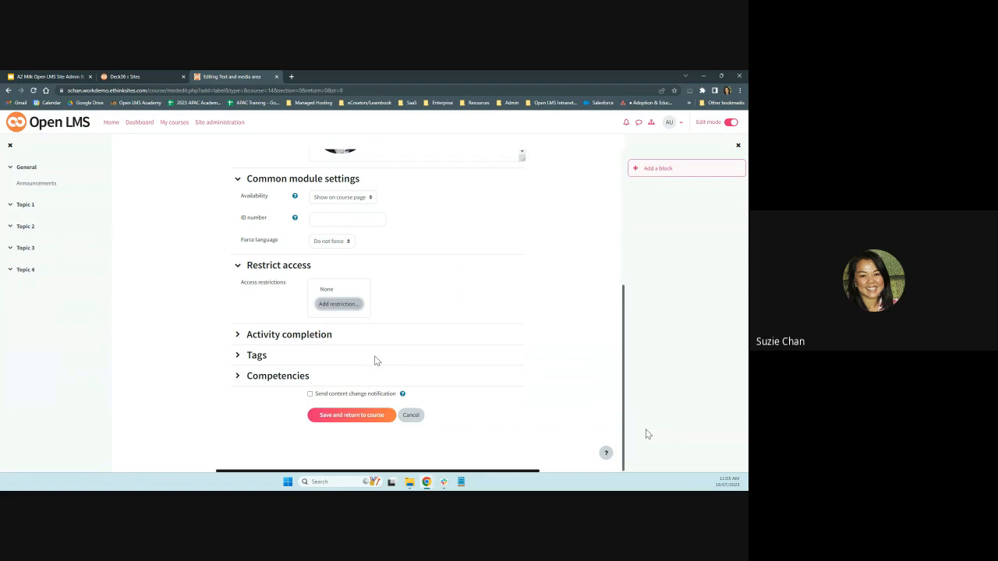
Check the text and media area's Activity completion options without changing the tracking, and save it to the course.
left_click(238, 335)
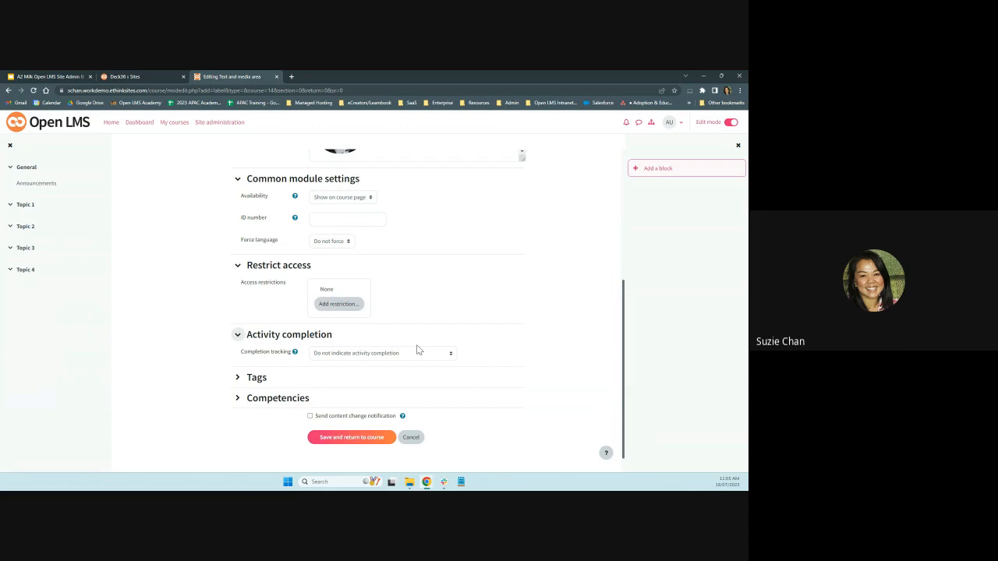
left_click(458, 355)
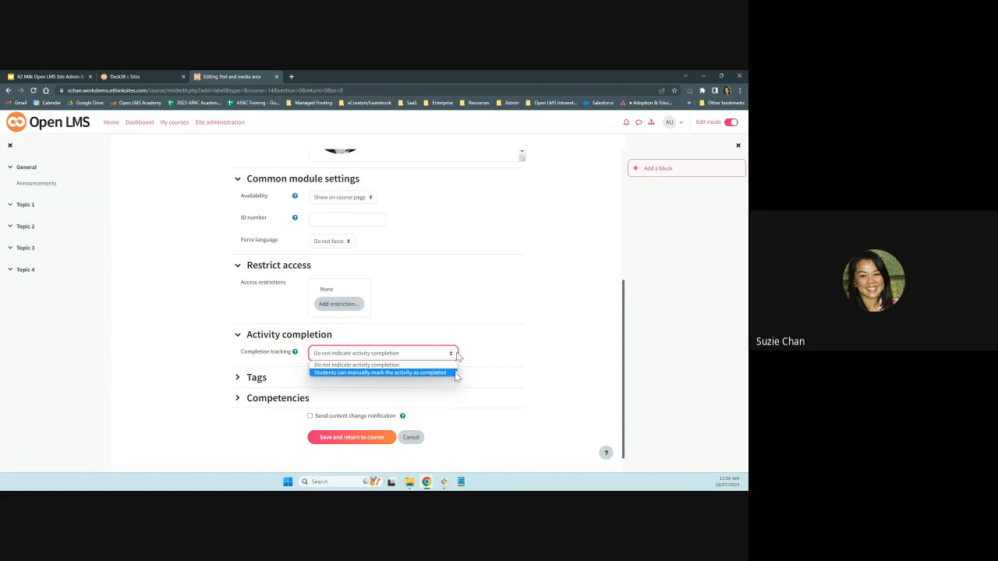
left_click(502, 354)
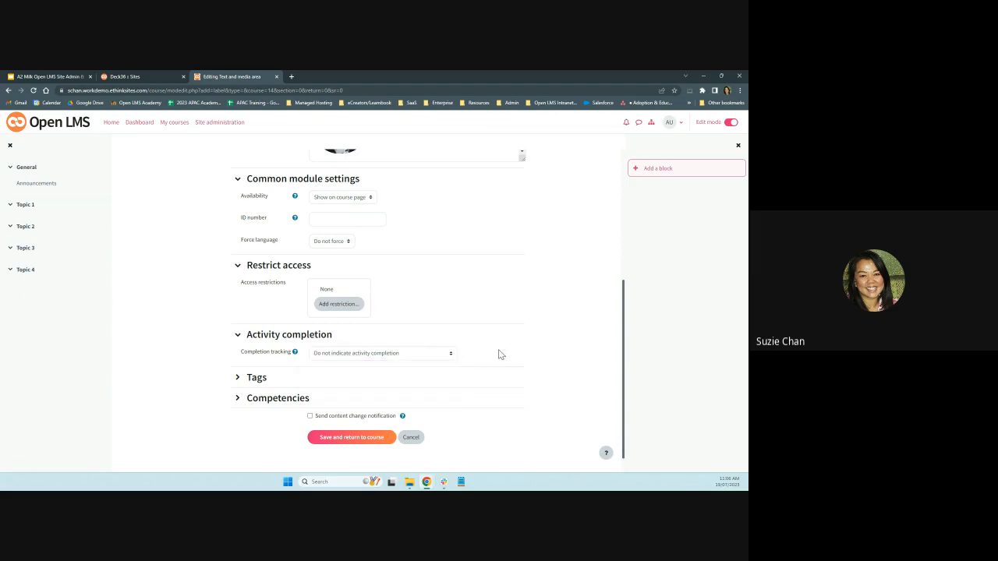
scroll(502, 354, "down", 1)
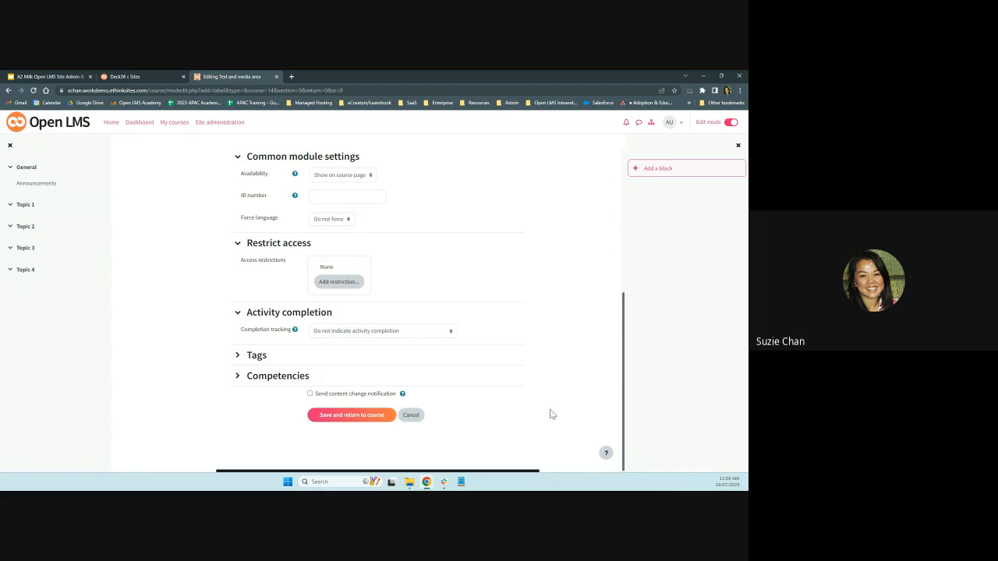
left_click(360, 420)
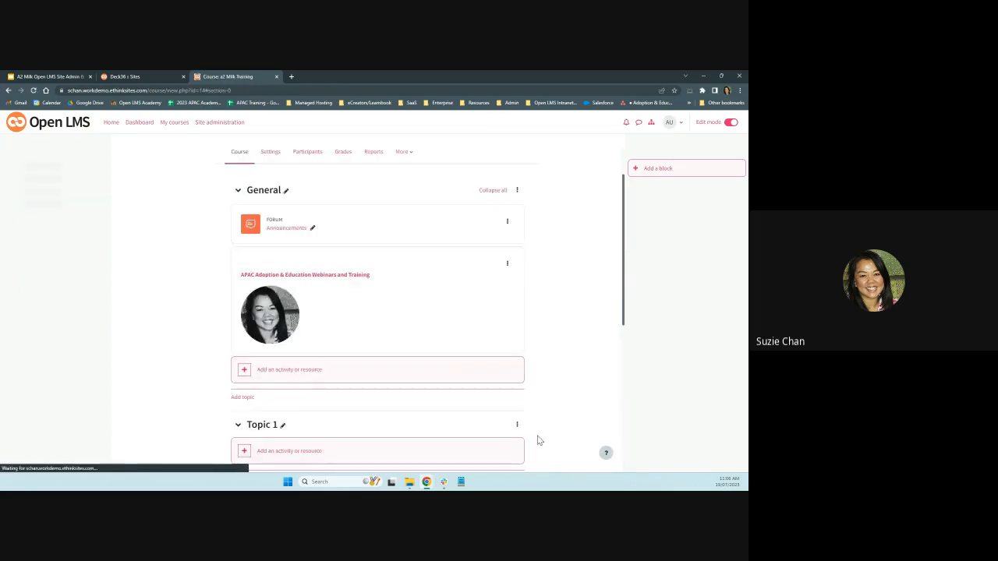
Turn off editing for the a2 Milk Training course and look over its General section and topics.
left_click(731, 123)
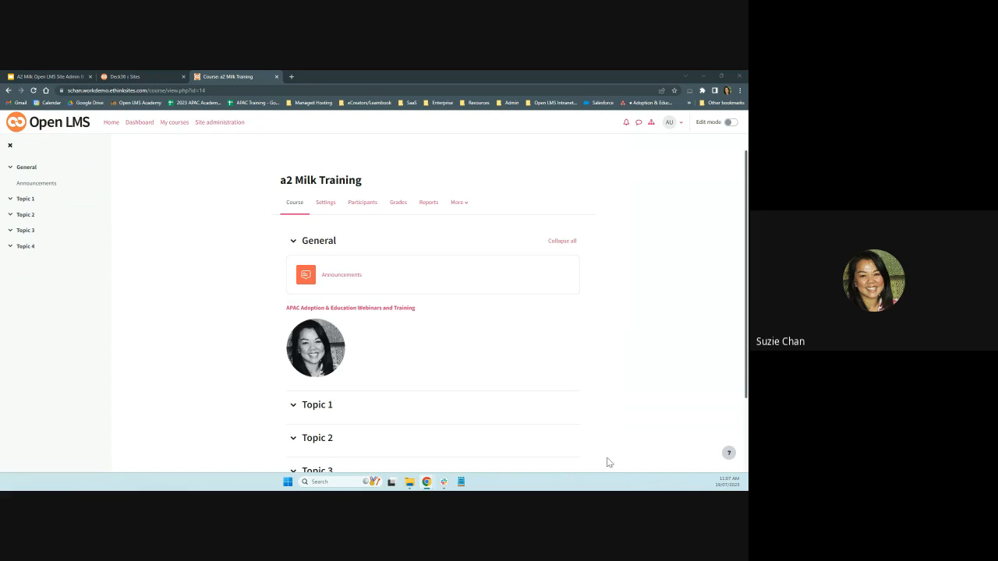
scroll(464, 351, "down", 1)
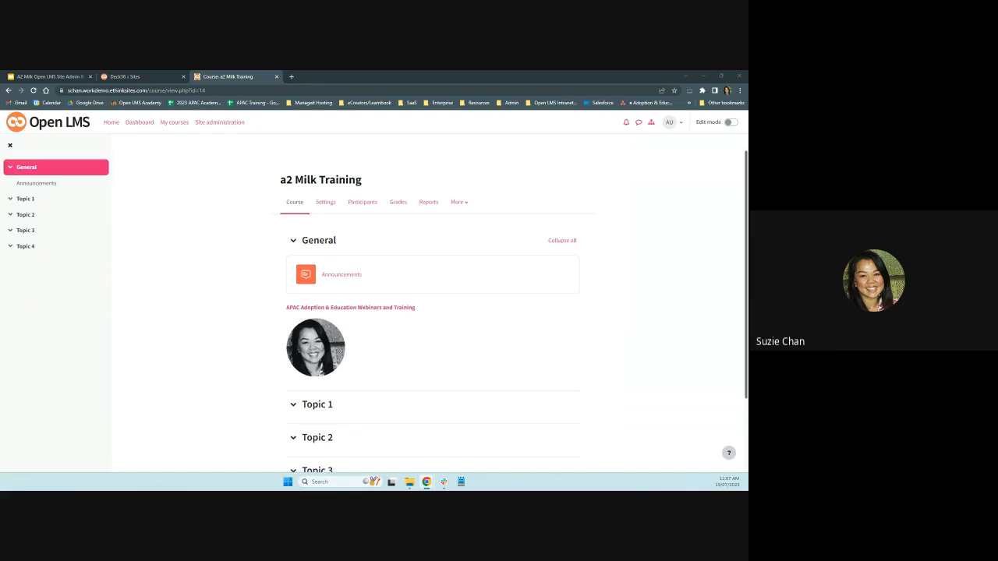
scroll(464, 351, "down", 2)
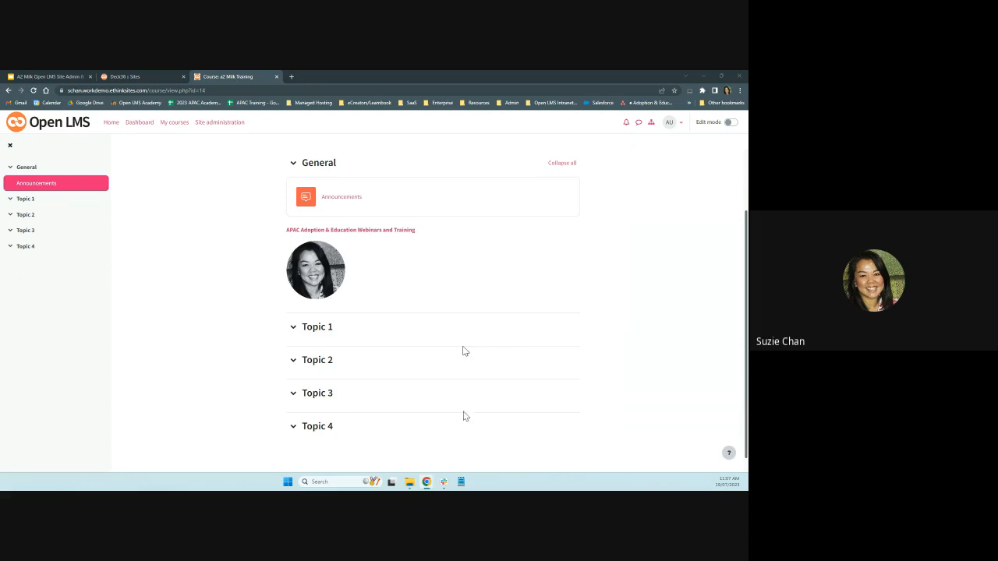
scroll(466, 352, "up", 2)
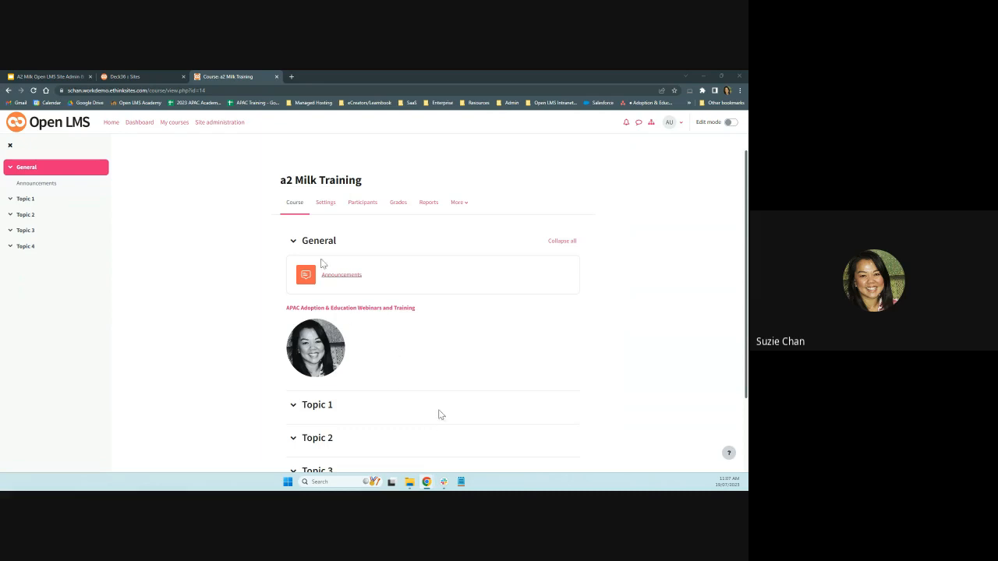
In the course settings, change the format to Single activity format with SCORM package as the activity type, and save and display the course.
left_click(327, 206)
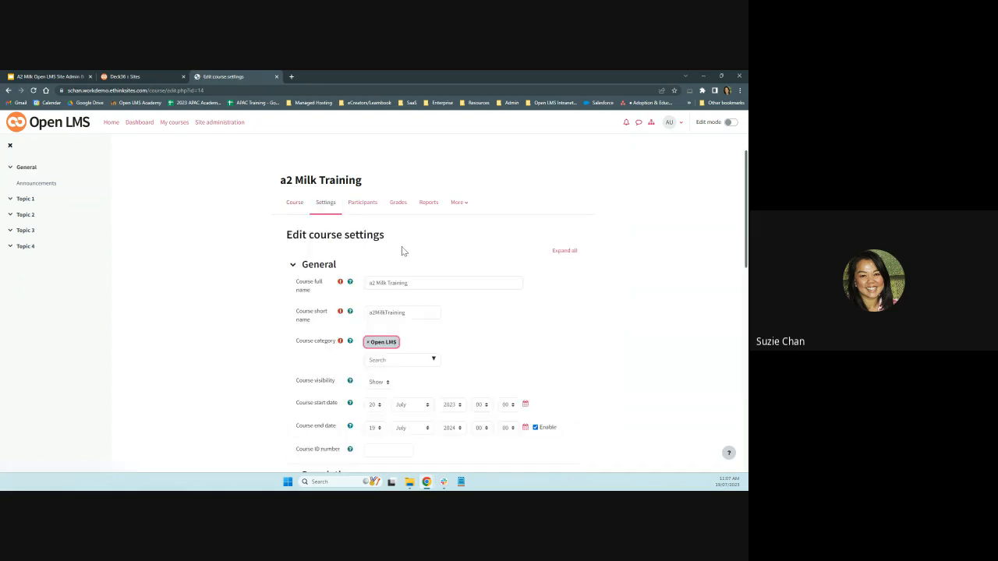
scroll(490, 307, "down", 3)
scroll(490, 302, "down", 5)
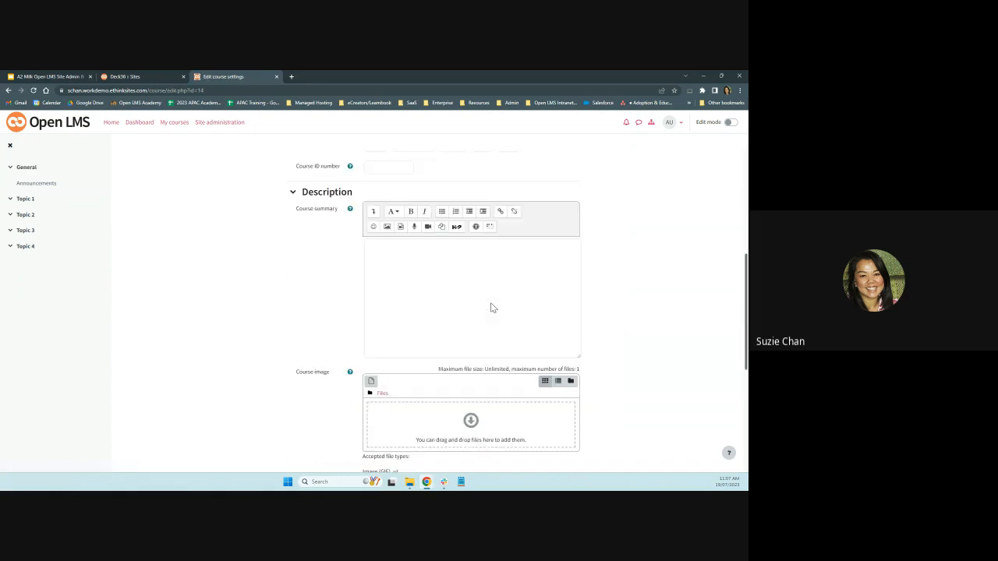
scroll(491, 307, "down", 1)
left_click(291, 330)
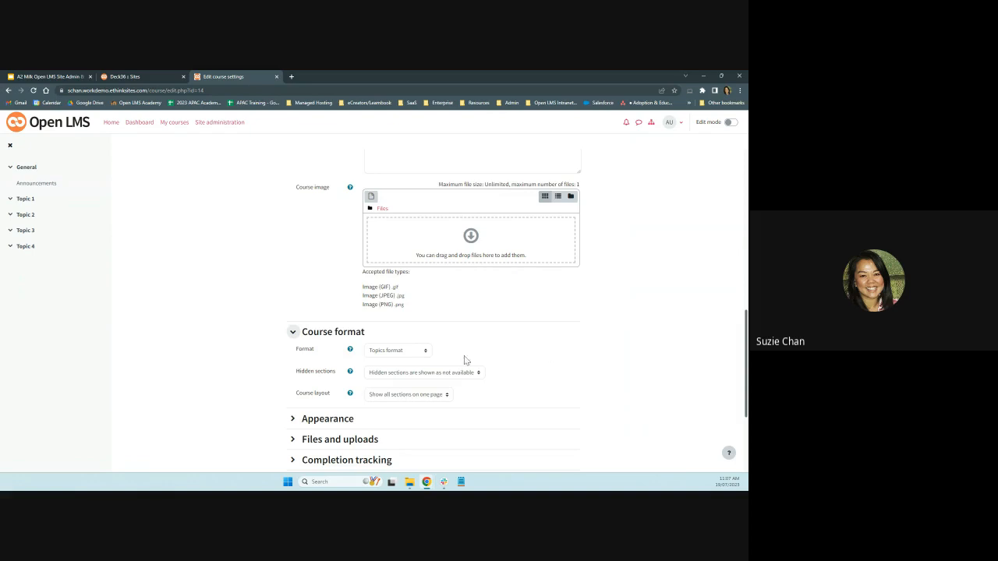
left_click(430, 353)
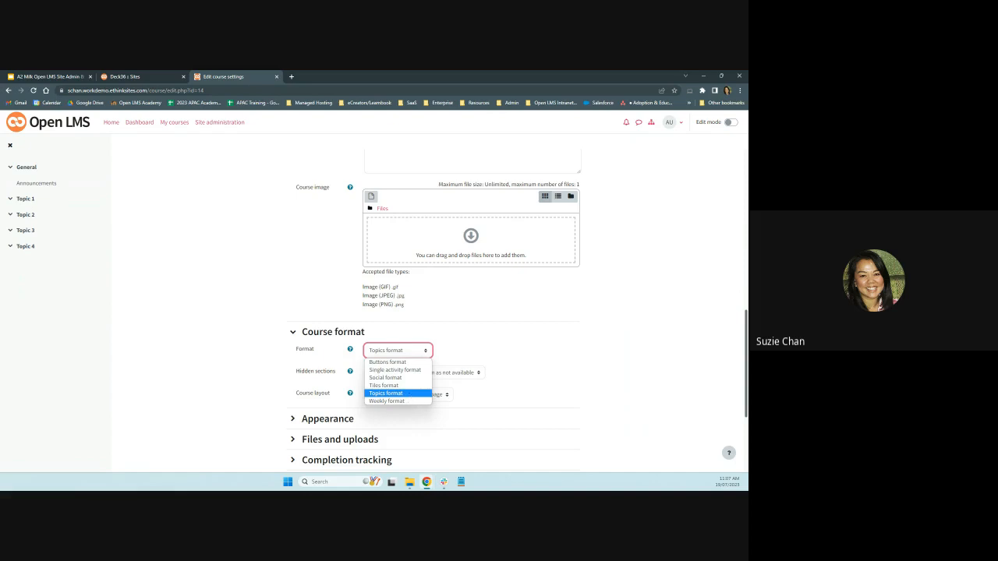
left_click(415, 371)
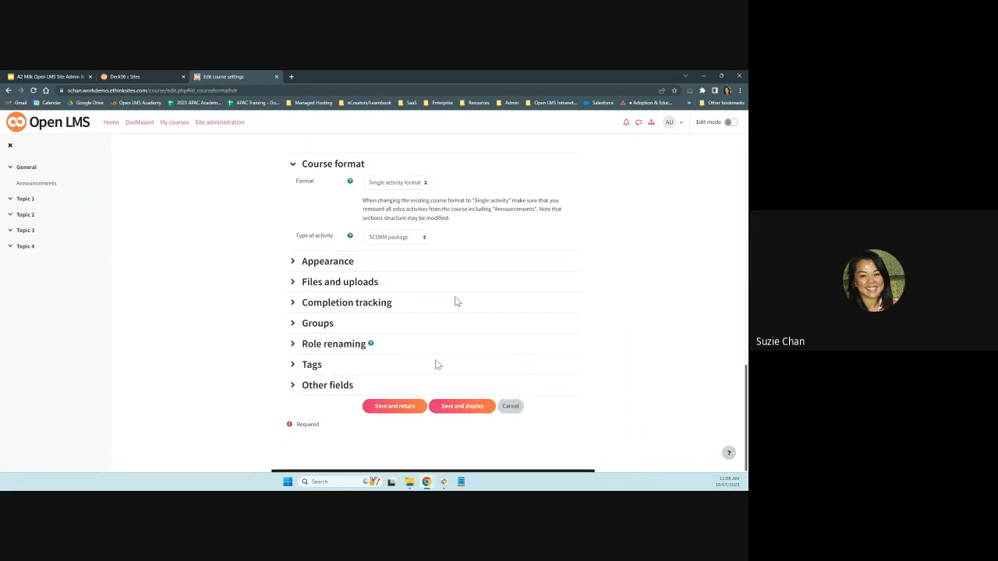
left_click(452, 407)
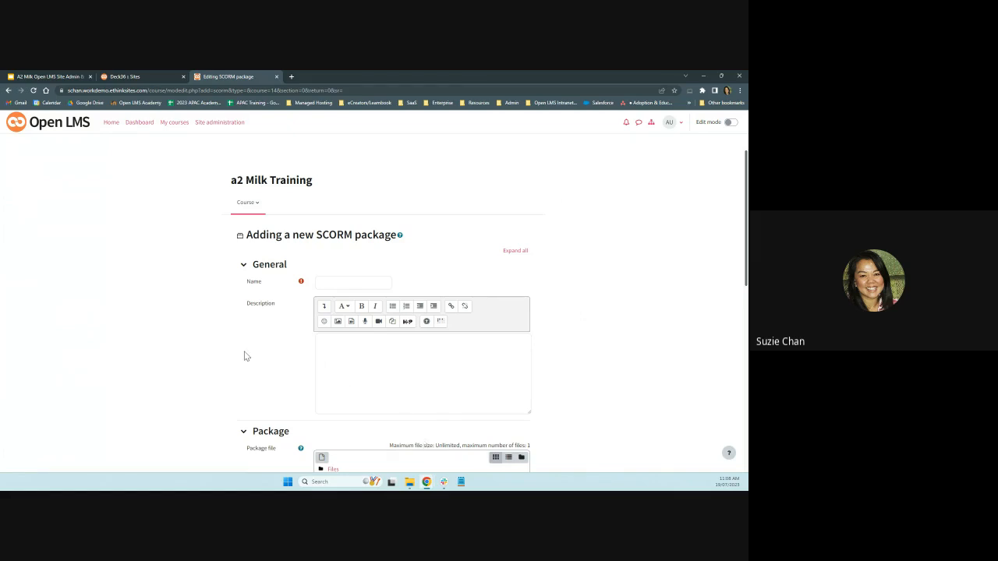
Enter "a2Milk" as the name of the new SCORM package.
scroll(244, 356, "down", 1)
left_click(336, 243)
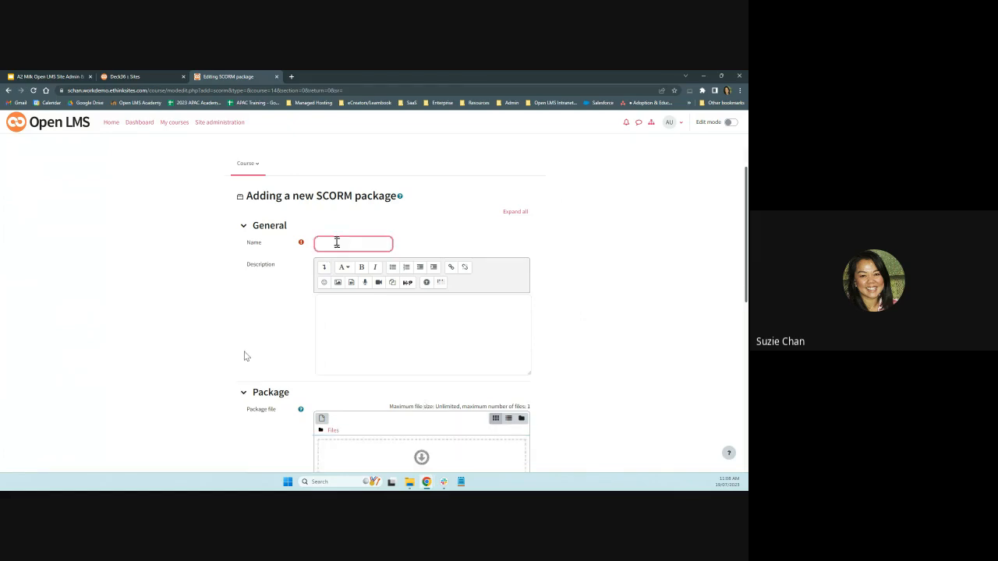
type("a2Milk")
Add the "an-introduction-to-the-a-2-milk-company-scorm12" file from the computer's file window as the SCORM package file.
scroll(387, 332, "down", 3)
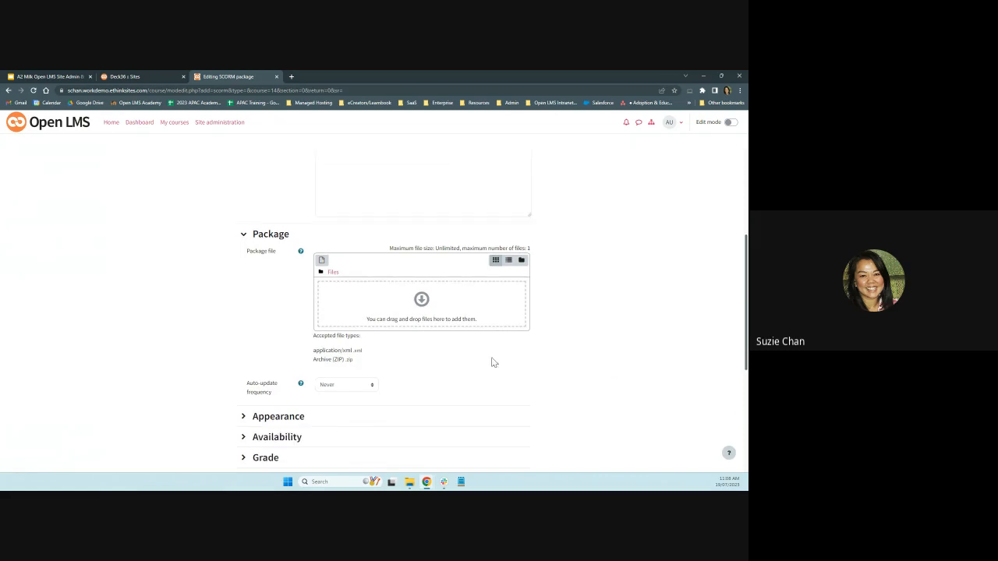
scroll(492, 363, "down", 1)
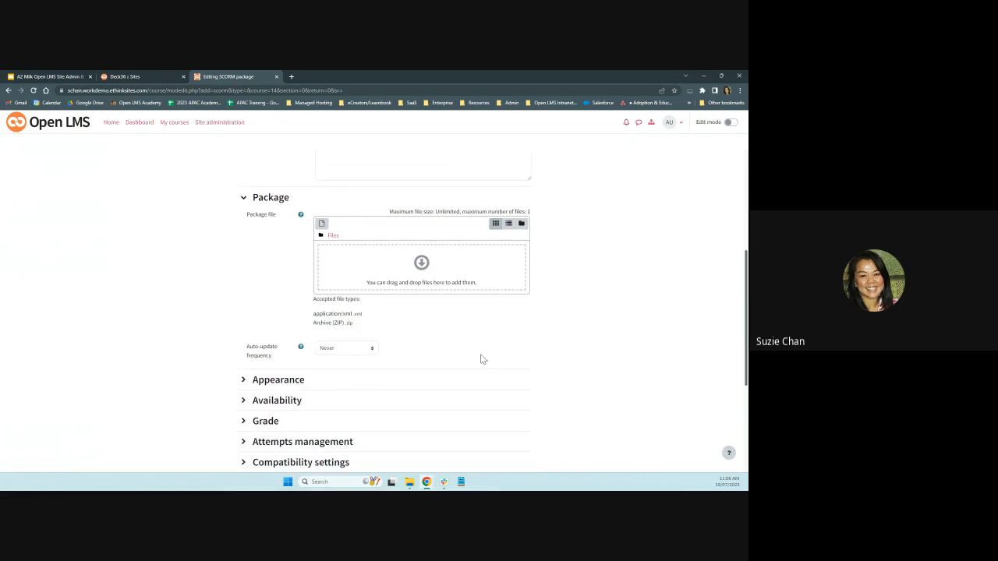
scroll(481, 360, "up", 1)
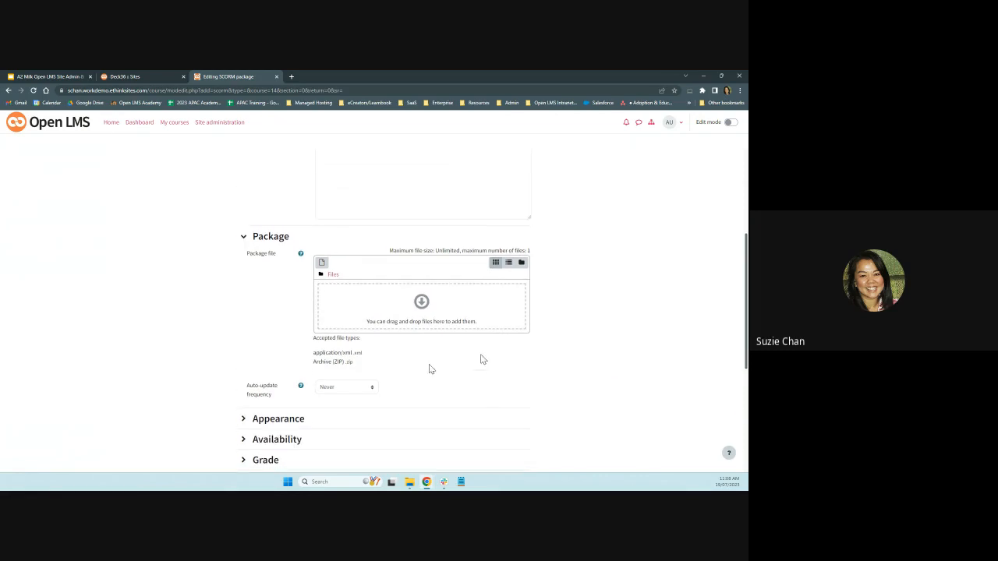
left_click(323, 264)
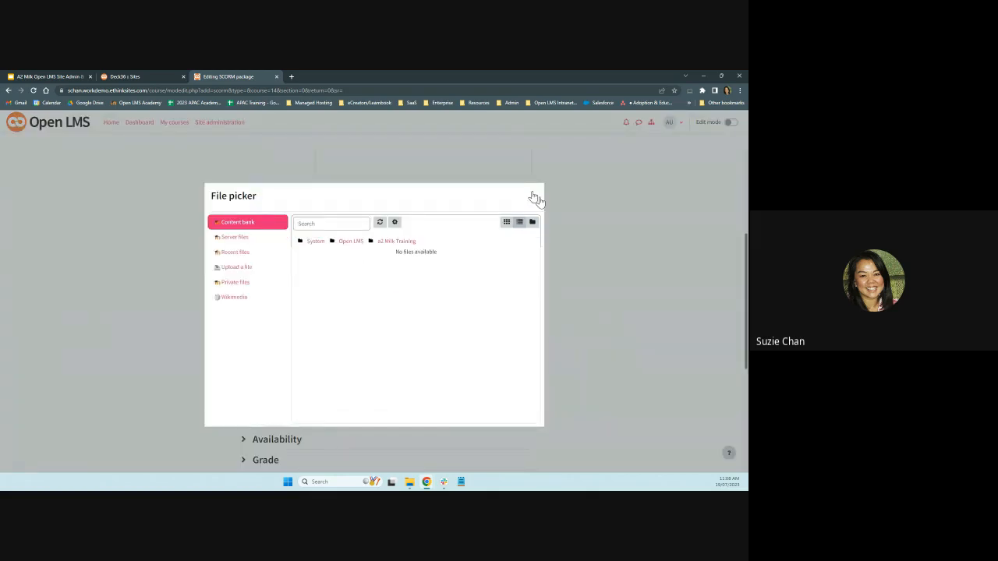
left_click(535, 196)
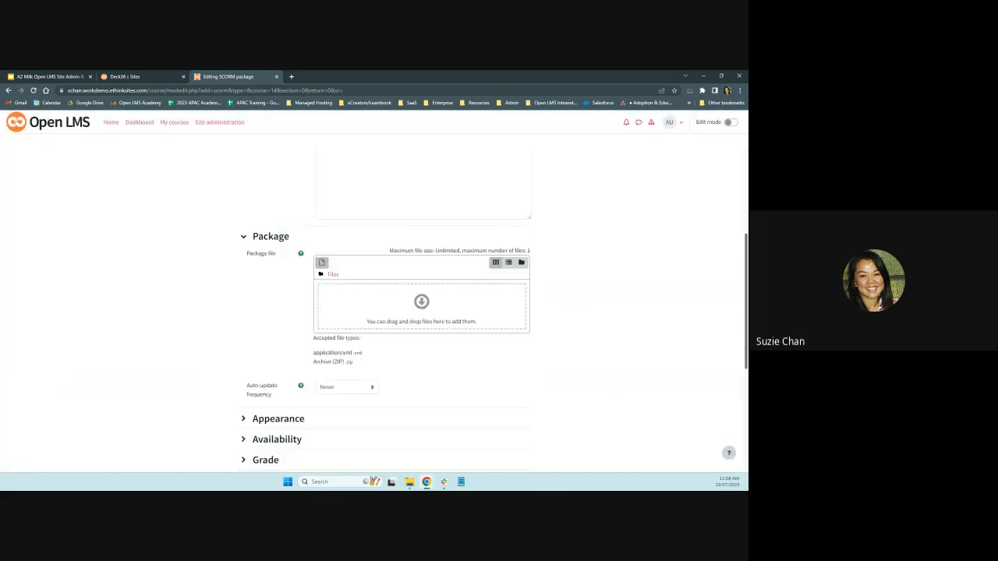
key("alt+Tab")
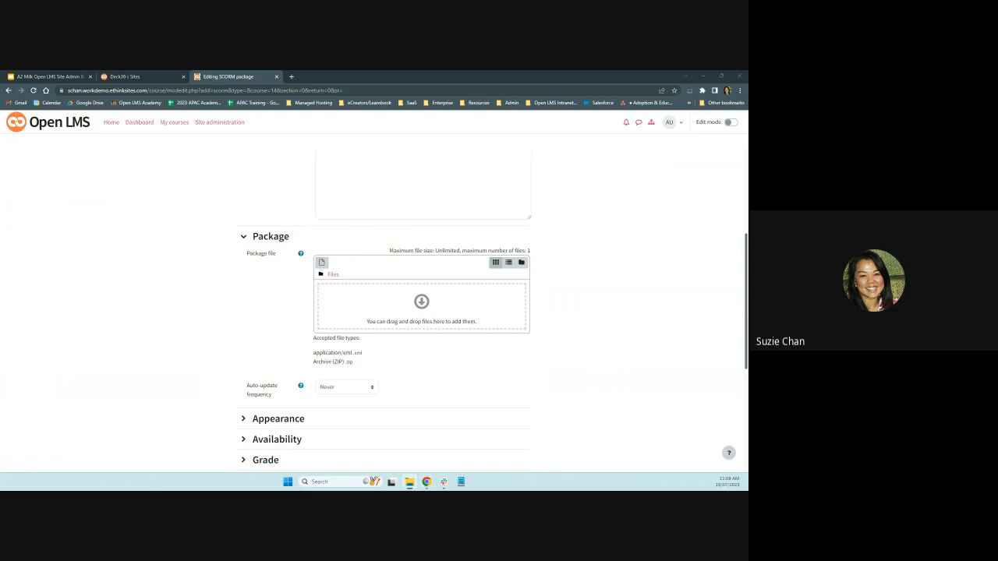
left_click_drag(748, 390, 394, 327)
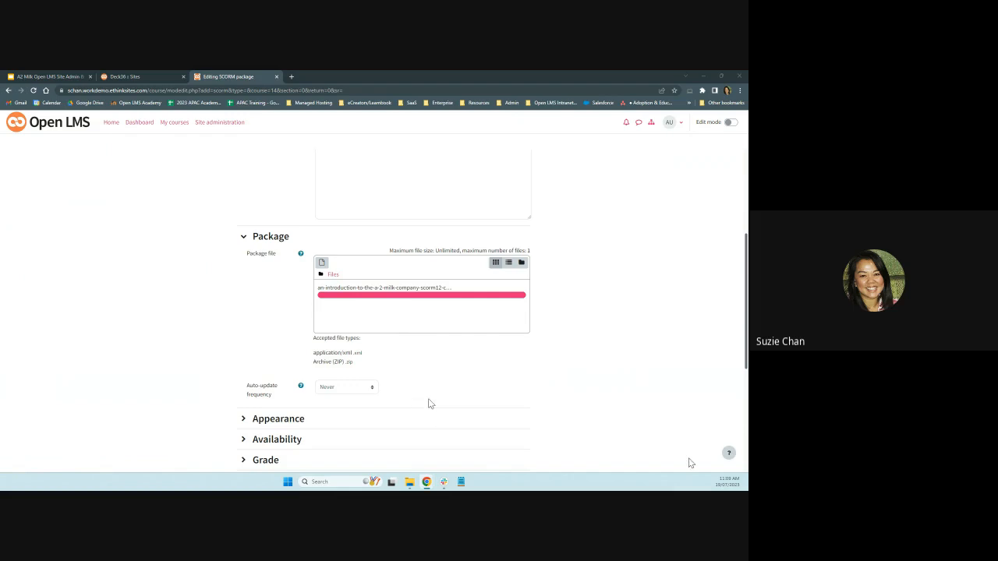
Look over the SCORM settings sections, expand Appearance, and check the Display package choices without changing the selection.
scroll(431, 404, "down", 2)
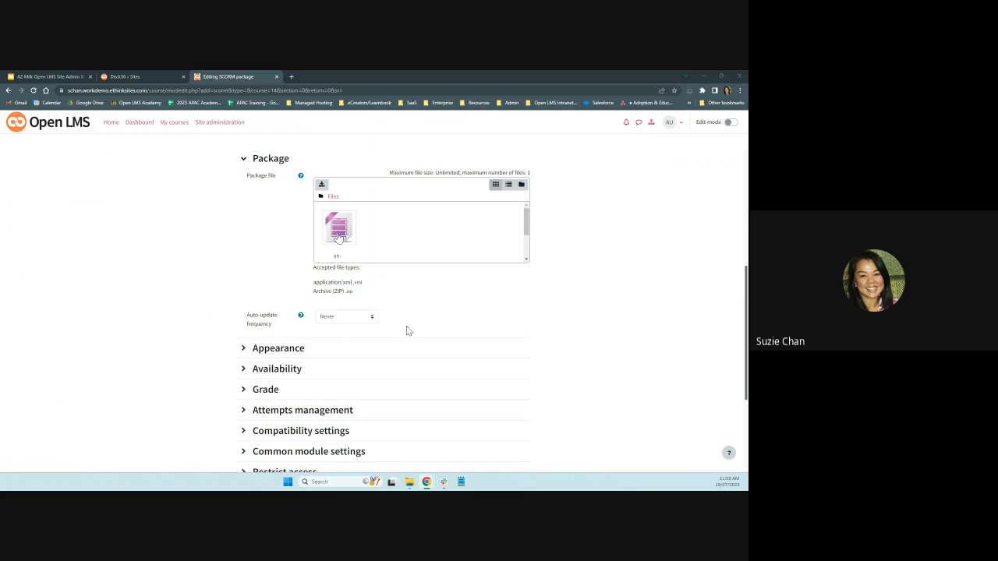
scroll(424, 305, "down", 1)
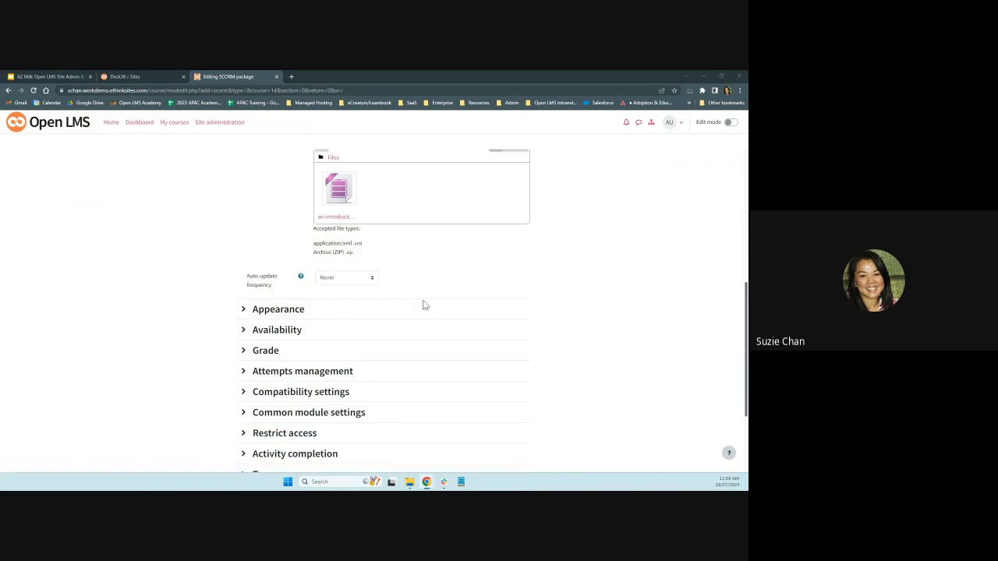
scroll(405, 336, "down", 1)
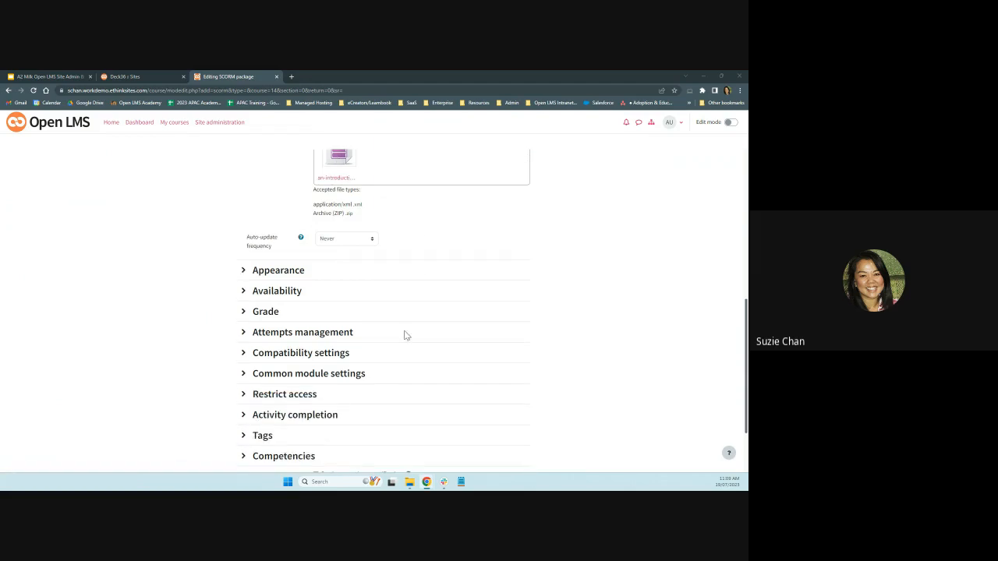
scroll(398, 351, "down", 2)
scroll(390, 365, "up", 1)
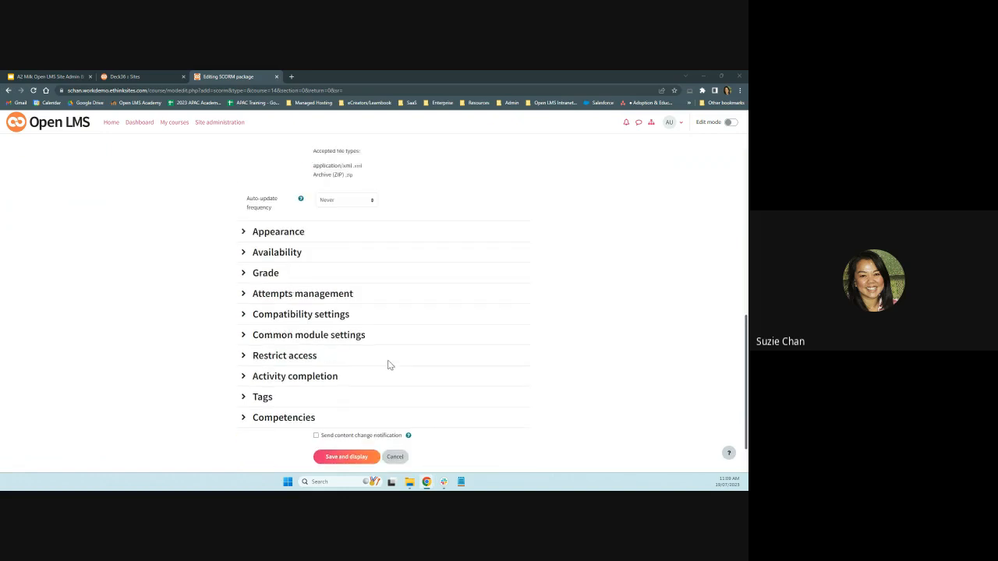
scroll(390, 365, "up", 1)
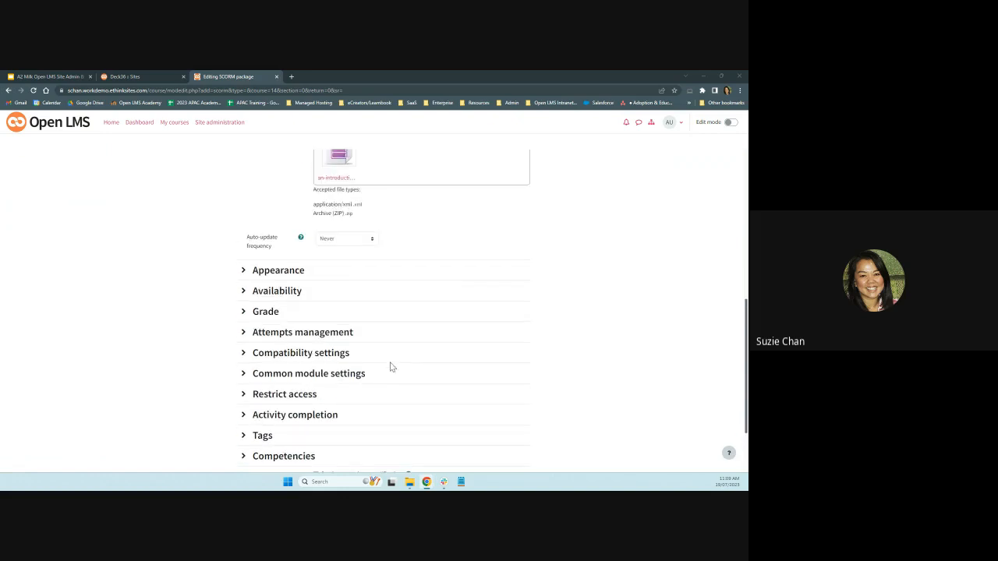
left_click(243, 271)
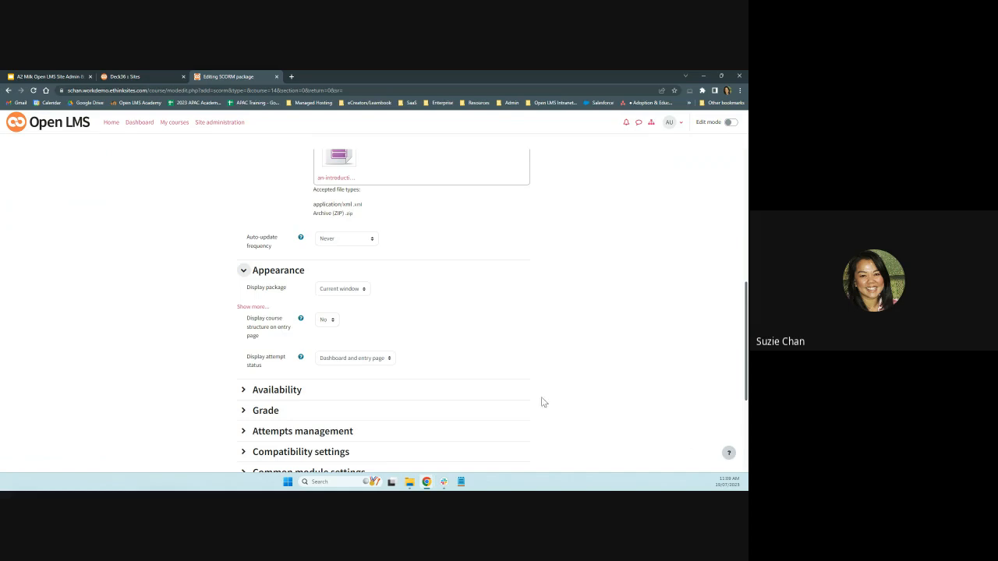
left_click(364, 291)
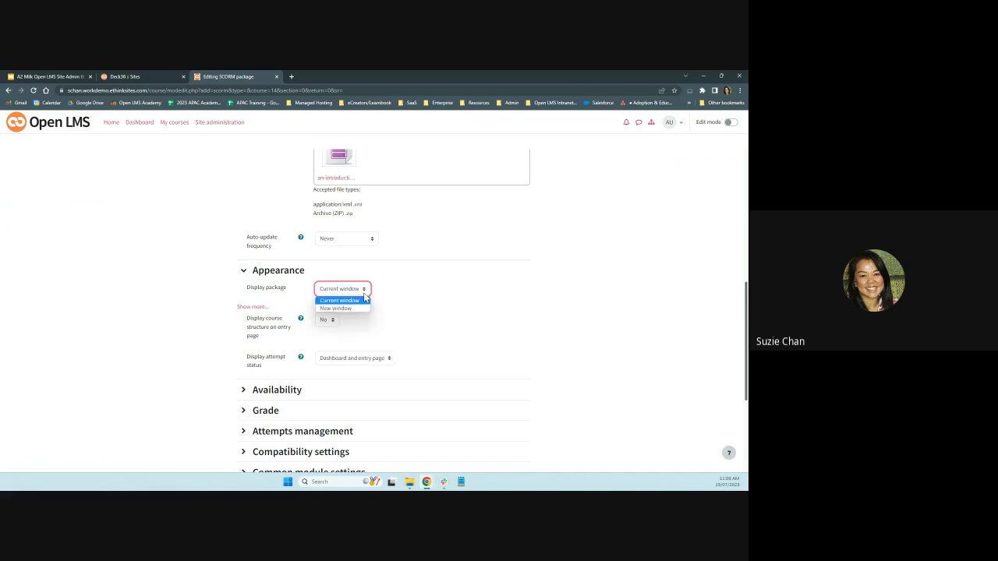
left_click(427, 308)
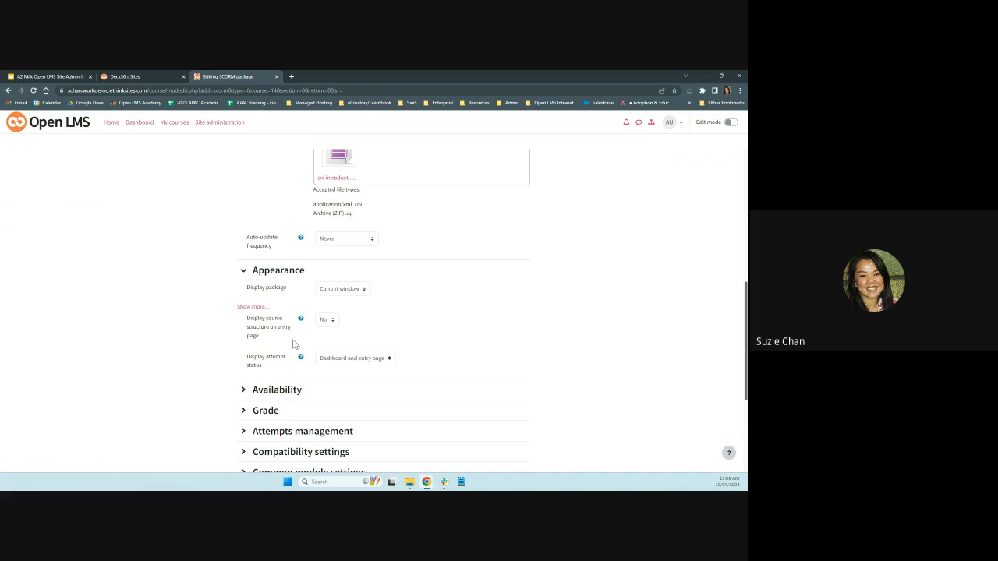
Check the choices for displaying course structure on the entry page and for displaying attempt status, leaving both as set.
left_click(334, 322)
left_click(439, 325)
scroll(413, 316, "down", 1)
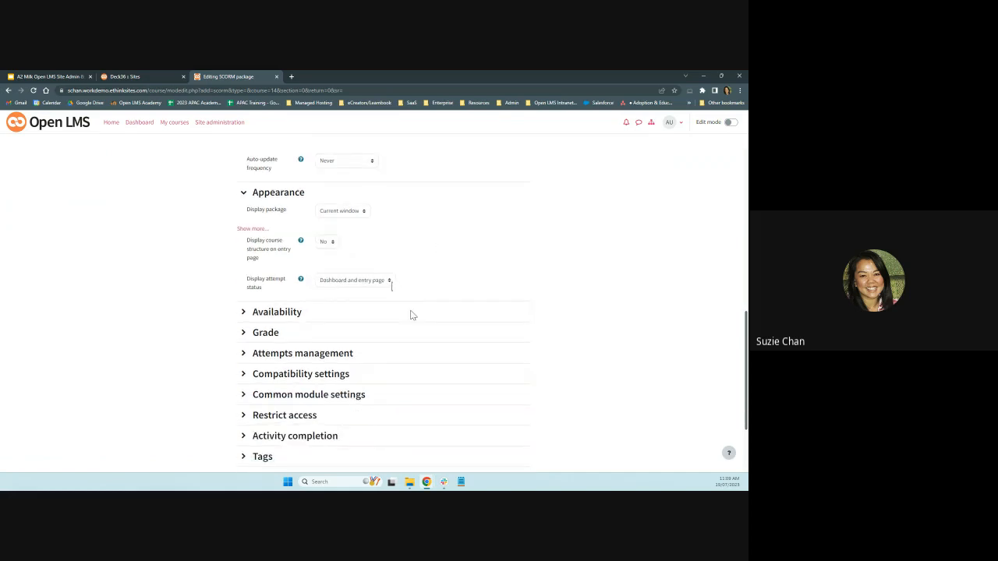
left_click(393, 282)
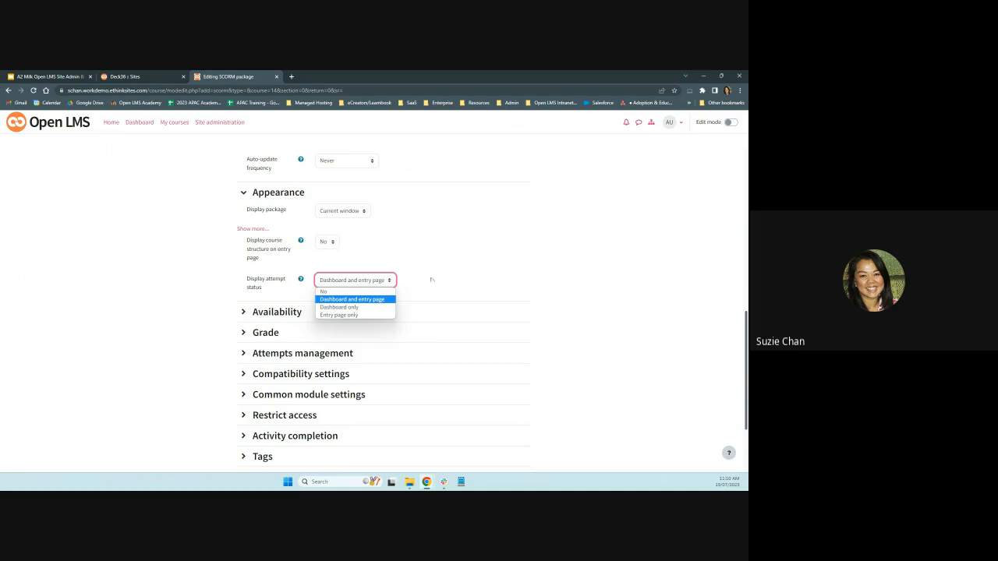
left_click(435, 282)
Expand the SCORM package's Availability settings to review the available from and to dates.
scroll(435, 282, "down", 3)
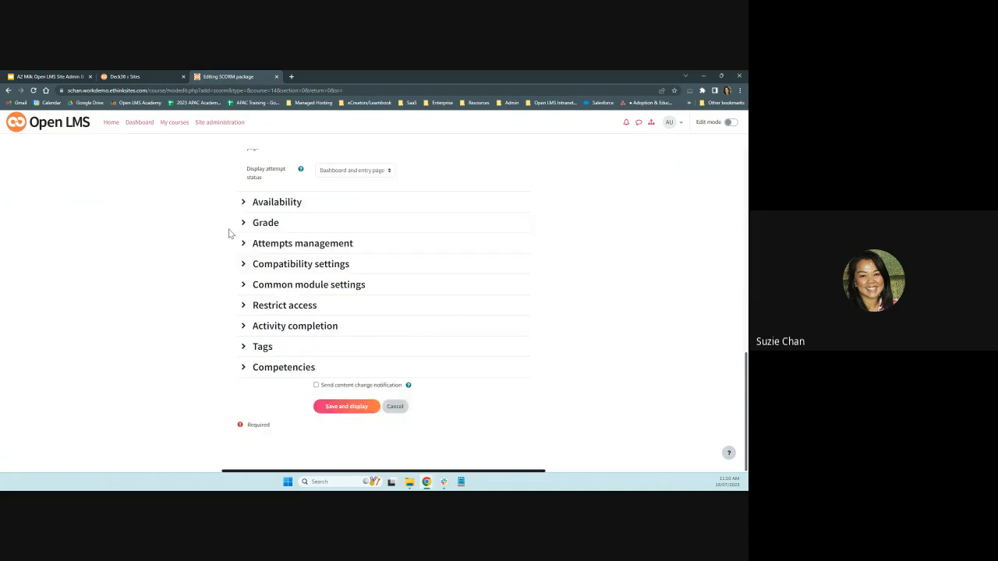
left_click(242, 203)
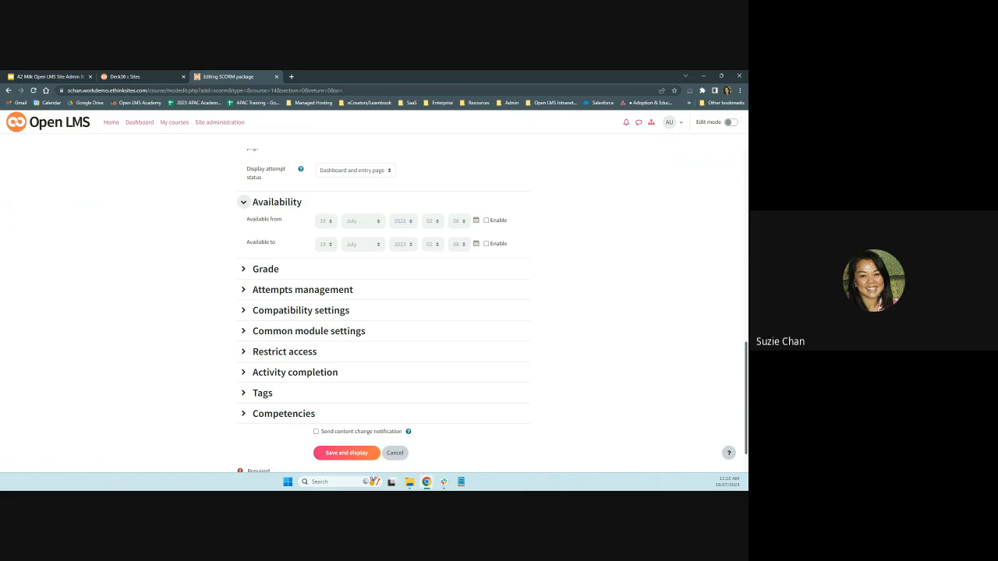
Expand the SCORM package's Grade settings and review the Grading method and Maximum grade choices without changing them.
left_click(244, 269)
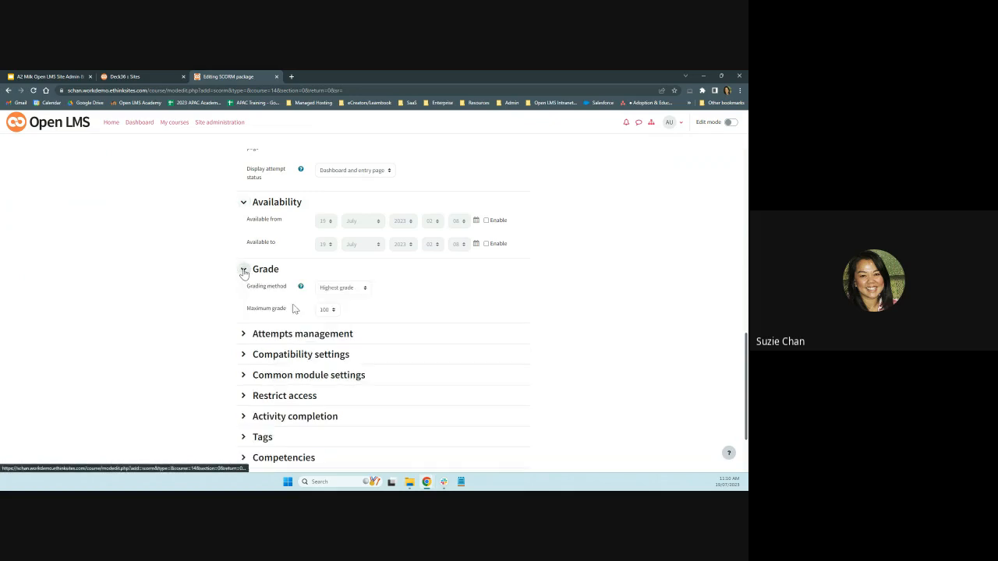
left_click(370, 291)
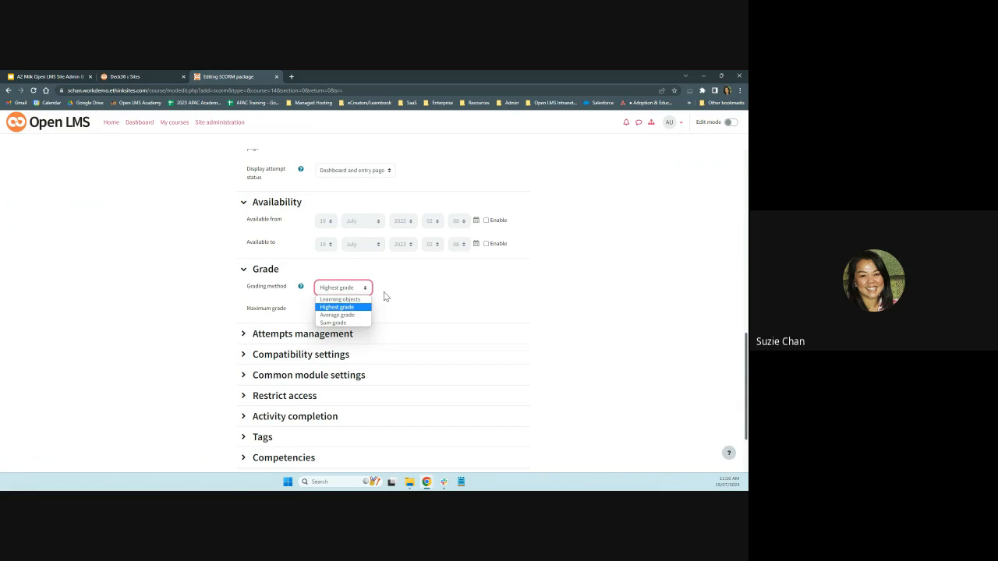
left_click(384, 291)
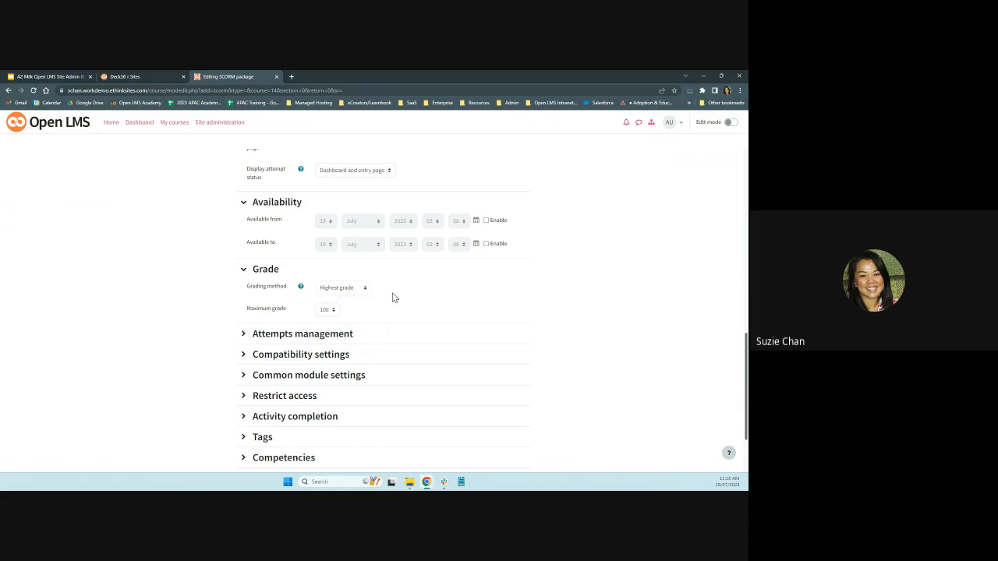
scroll(393, 298, "down", 1)
left_click(330, 270)
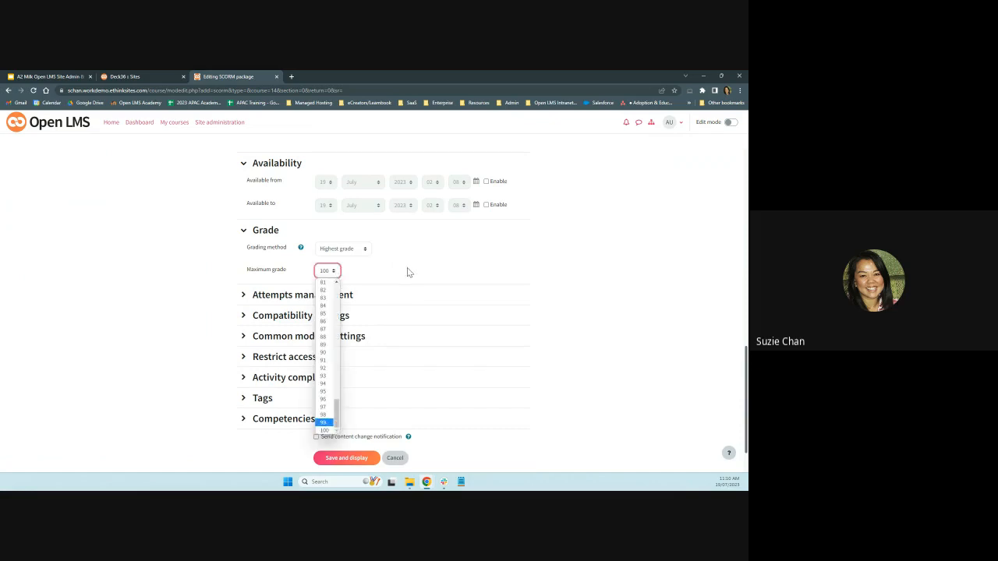
left_click(437, 261)
scroll(470, 323, "down", 1)
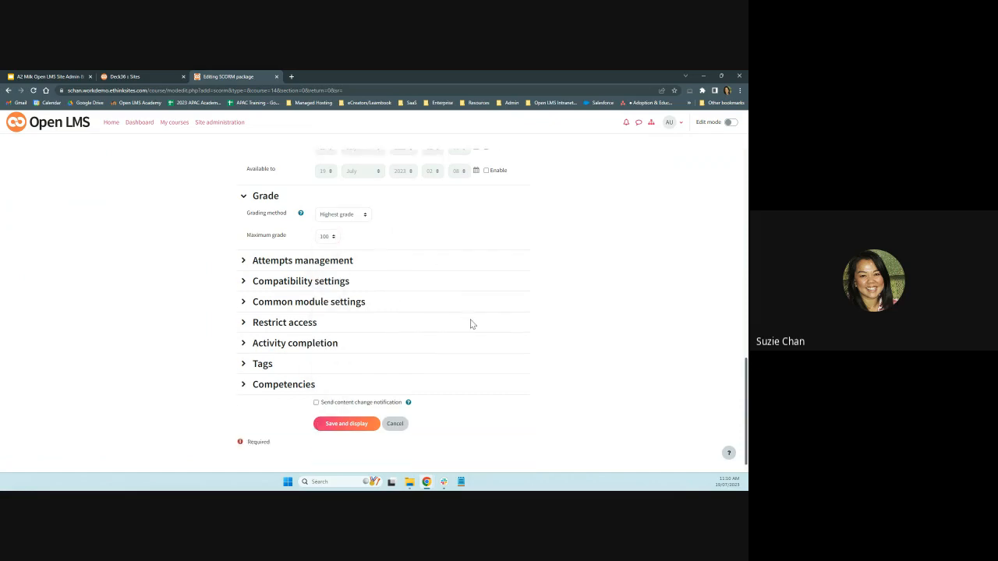
Expand the Attempts management settings and check the Number of attempts choices without changing the selection.
left_click(242, 244)
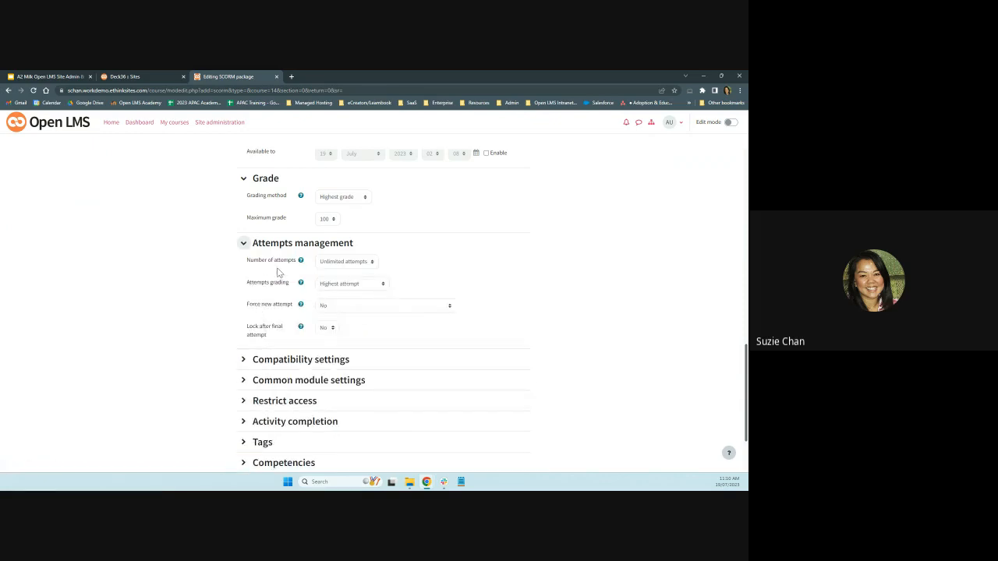
left_click(372, 262)
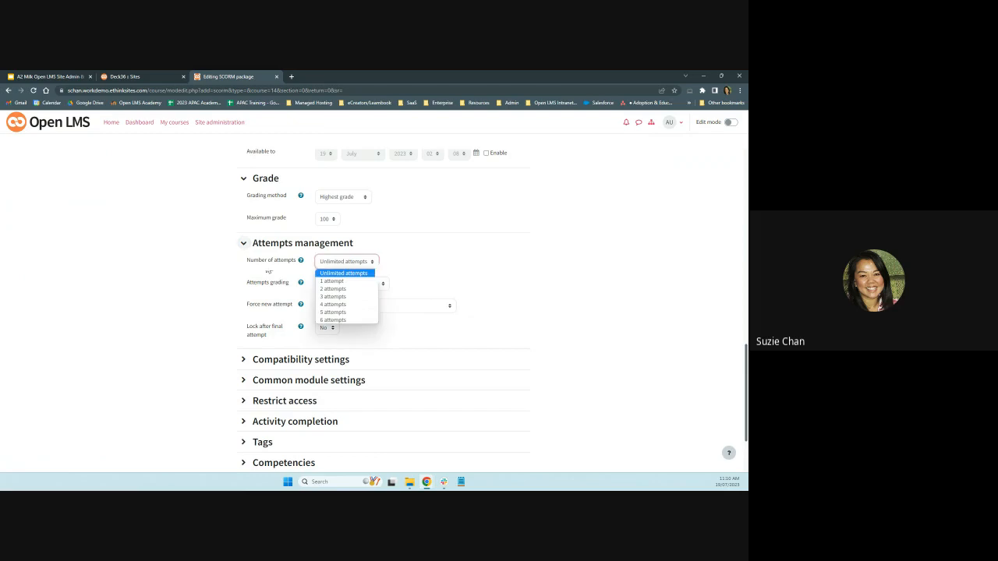
left_click(431, 269)
scroll(433, 266, "down", 1)
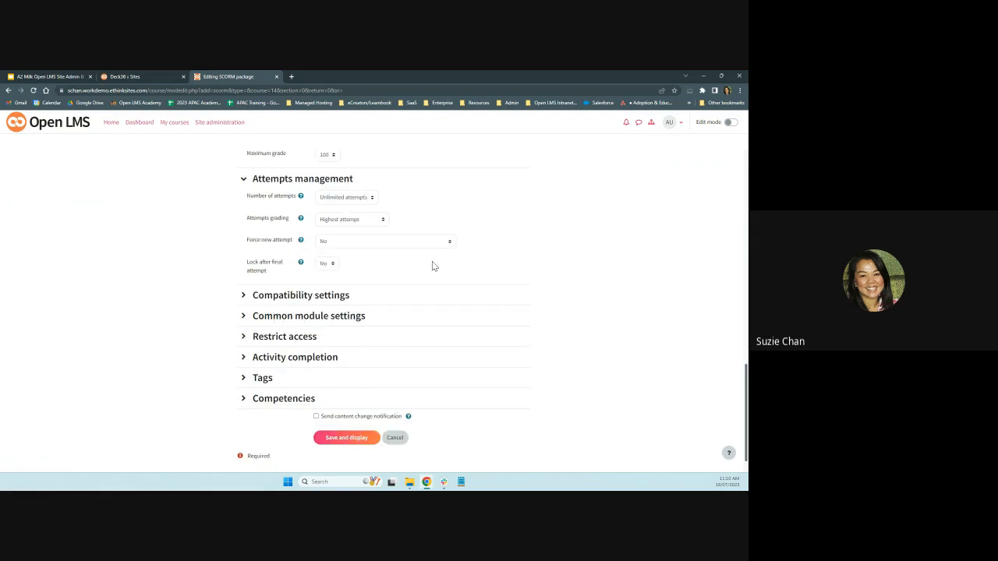
scroll(433, 265, "down", 1)
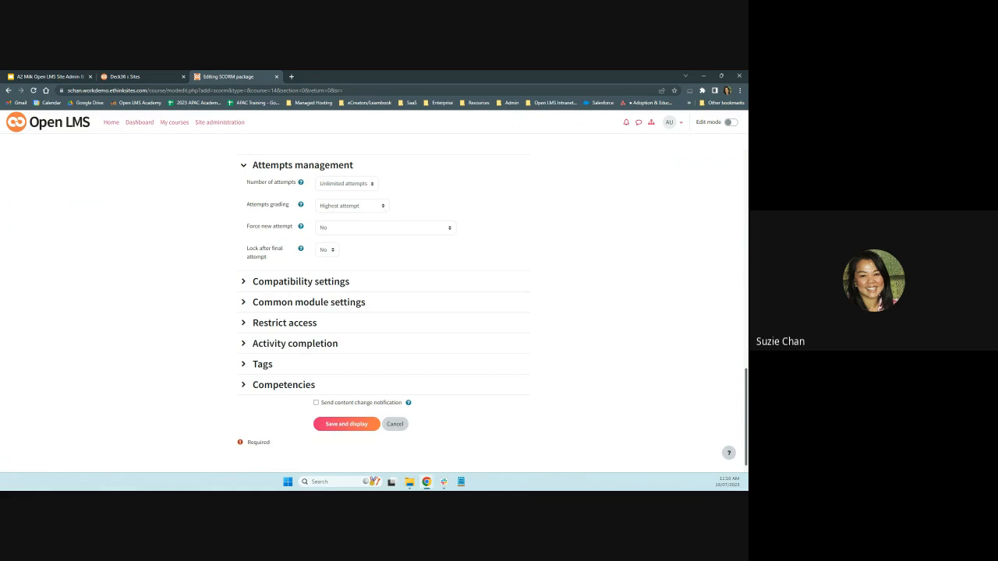
Check the Attempts grading and Force new attempt choices, leaving both as set.
left_click(383, 208)
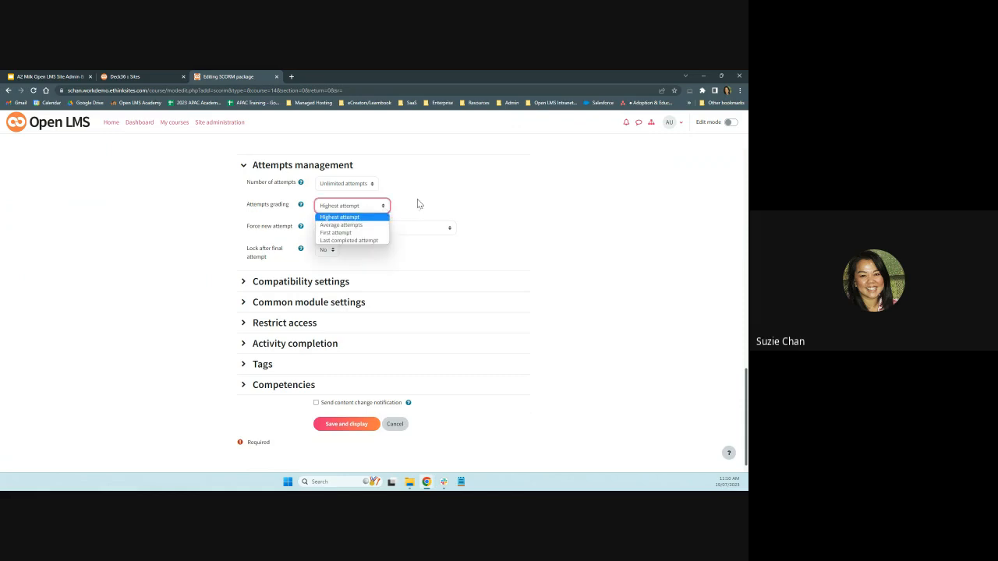
left_click(417, 200)
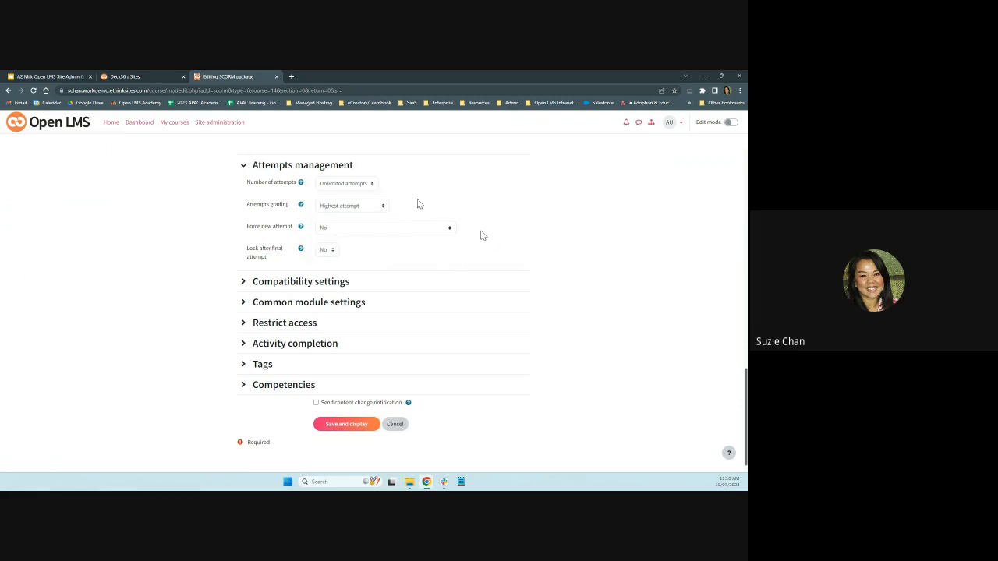
left_click(450, 230)
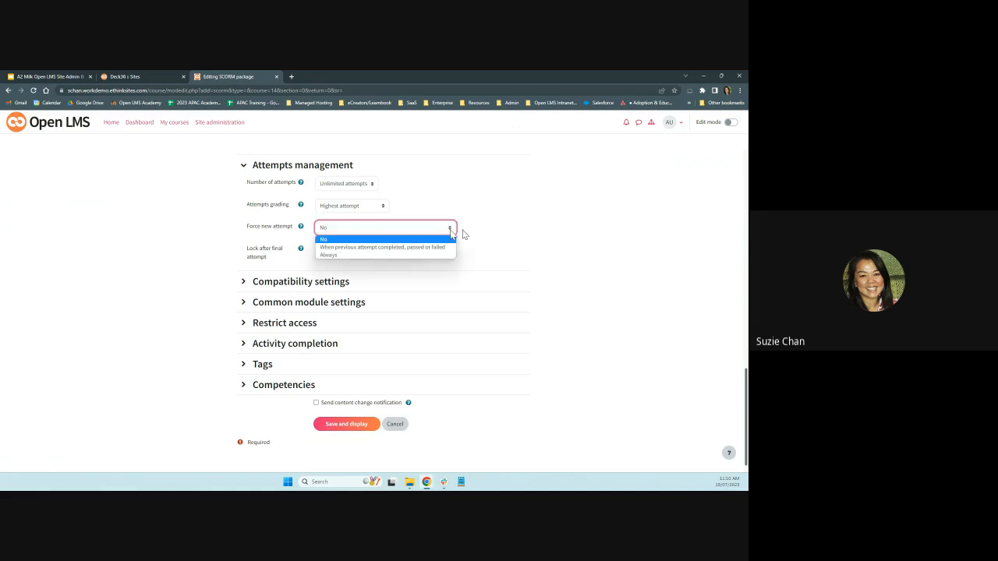
left_click(521, 238)
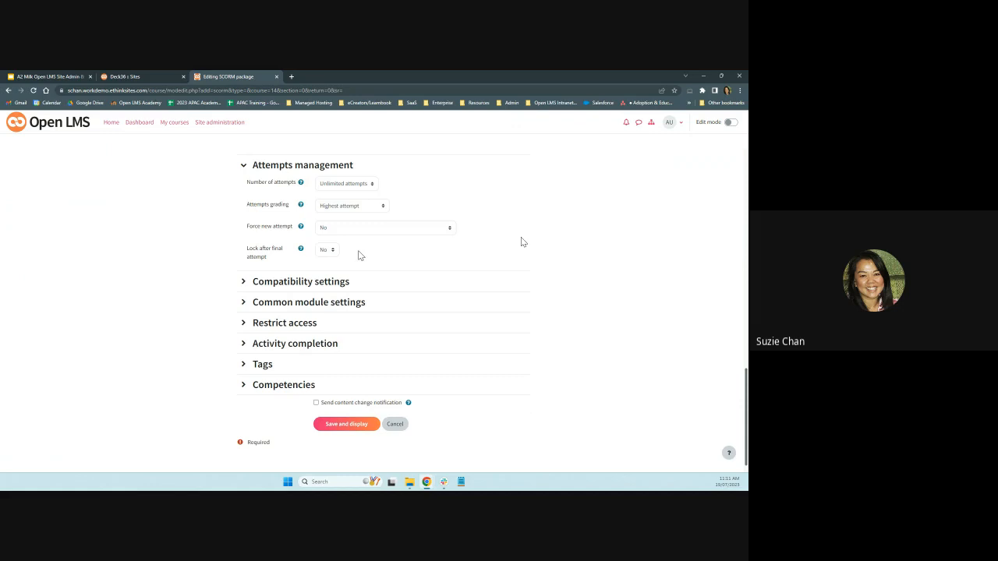
scroll(375, 258, "down", 1)
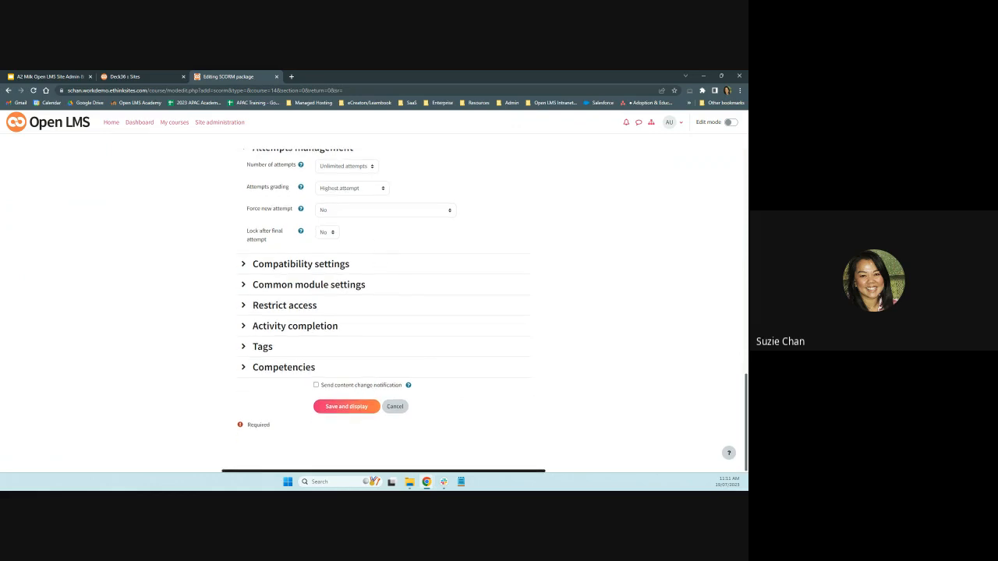
Expand and review the Compatibility settings, and save and display the SCORM package.
left_click(243, 266)
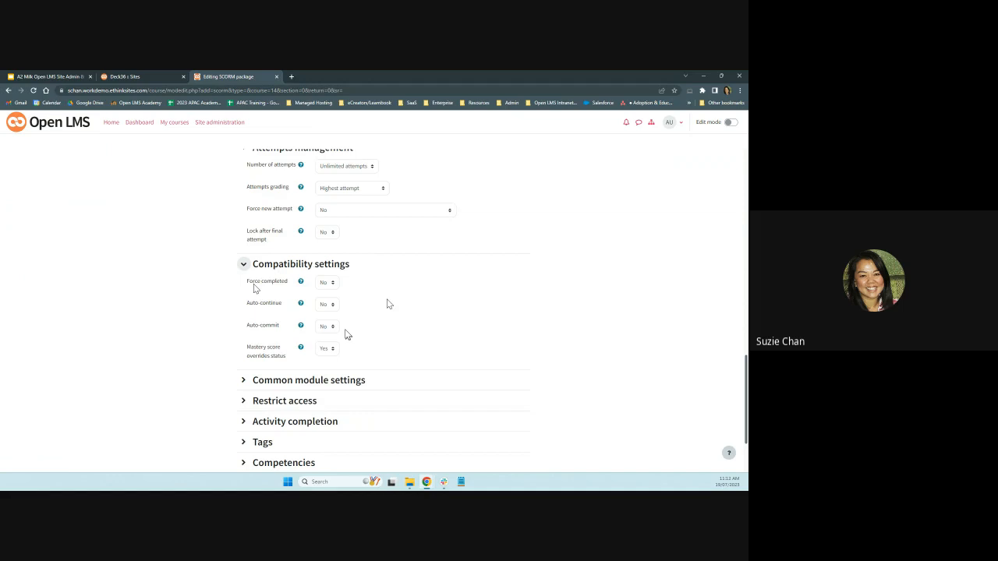
scroll(349, 326, "down", 1)
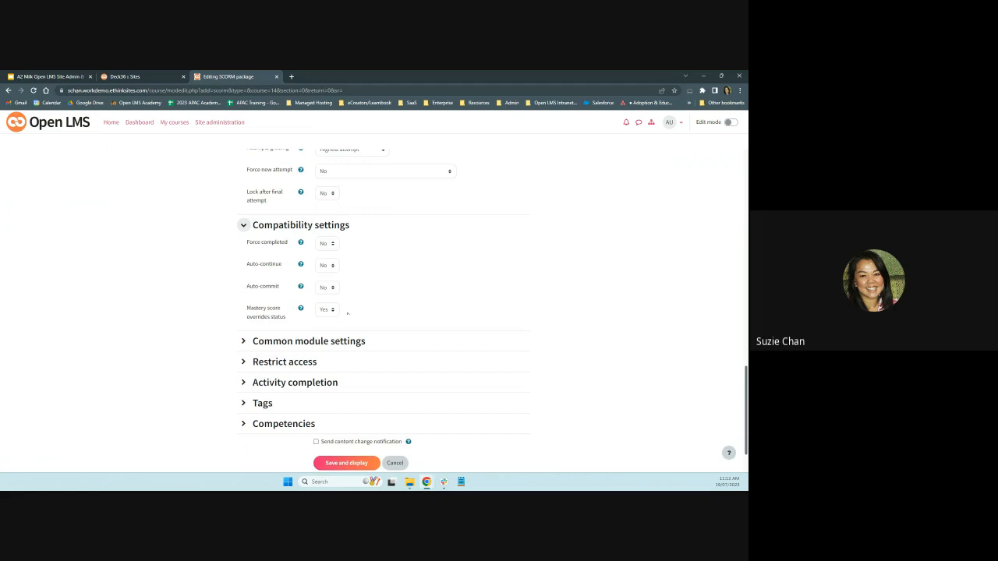
scroll(377, 313, "down", 2)
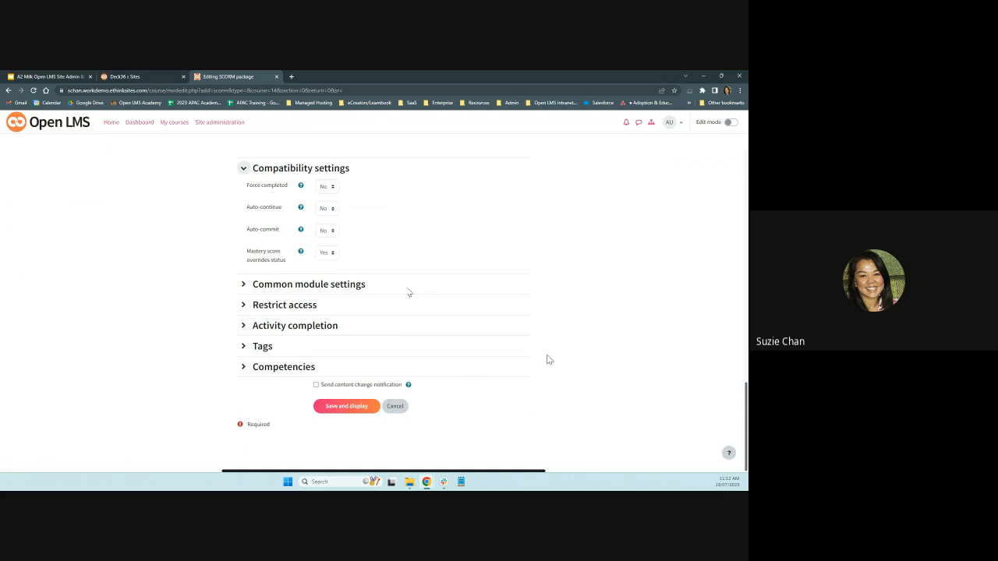
left_click(356, 407)
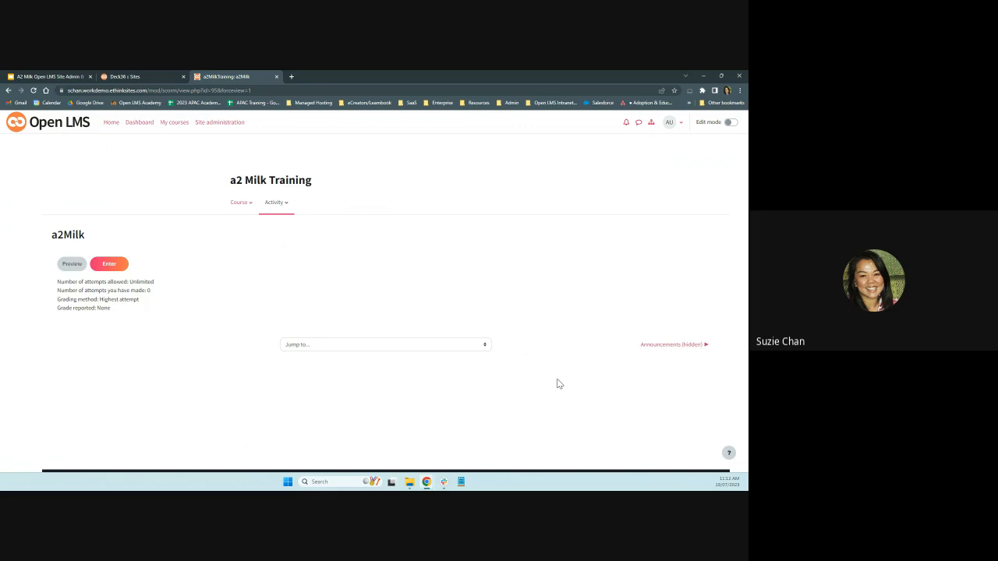
left_click(252, 206)
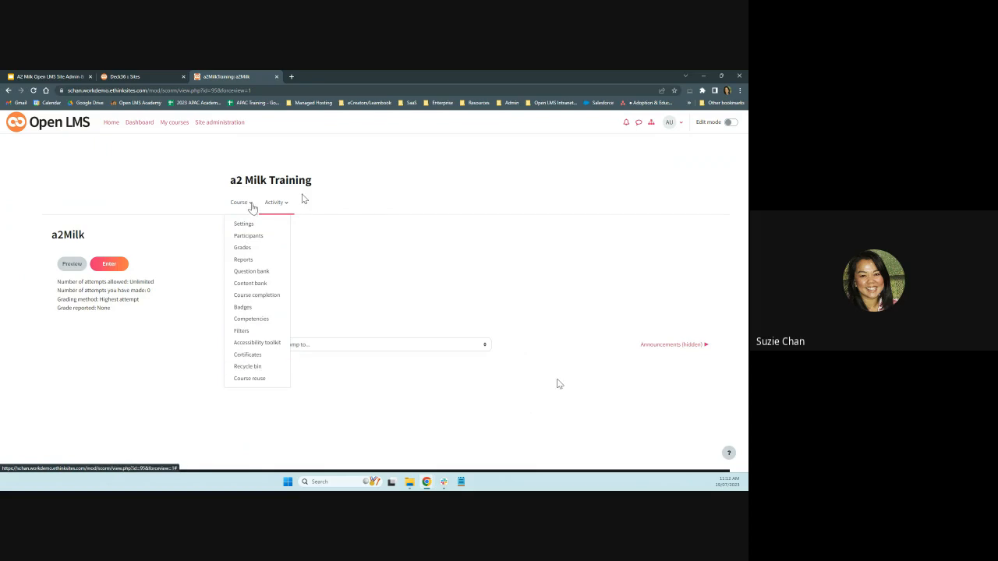
left_click(285, 205)
left_click(436, 220)
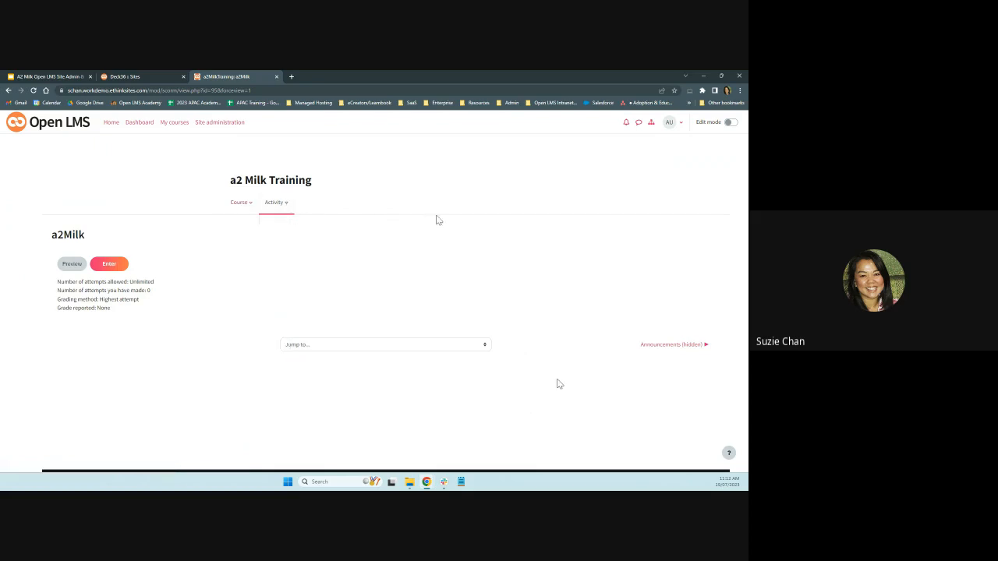
Open the a2Milk SCORM package in preview mode and look over its cover page and lesson list.
left_click(102, 269)
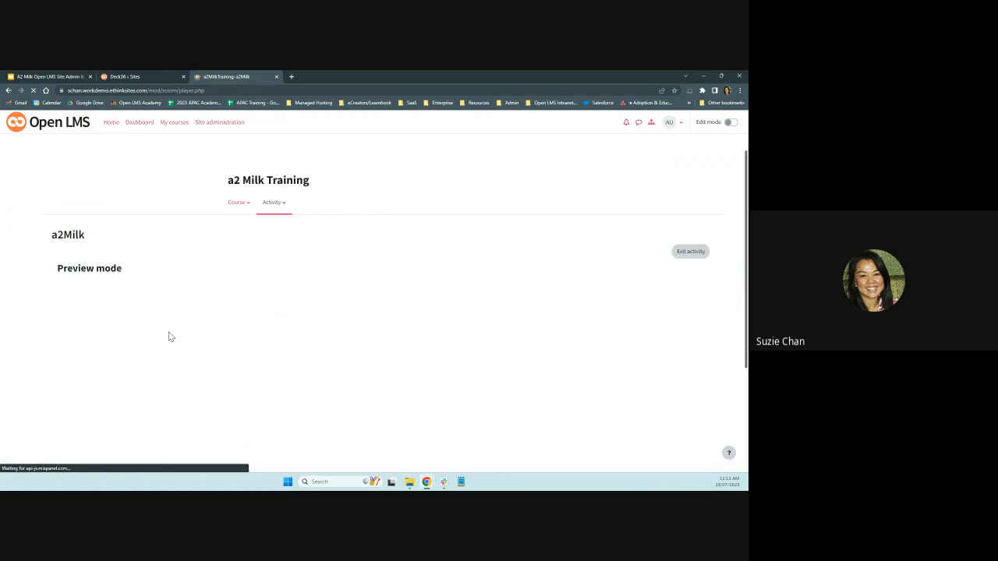
scroll(172, 337, "down", 1)
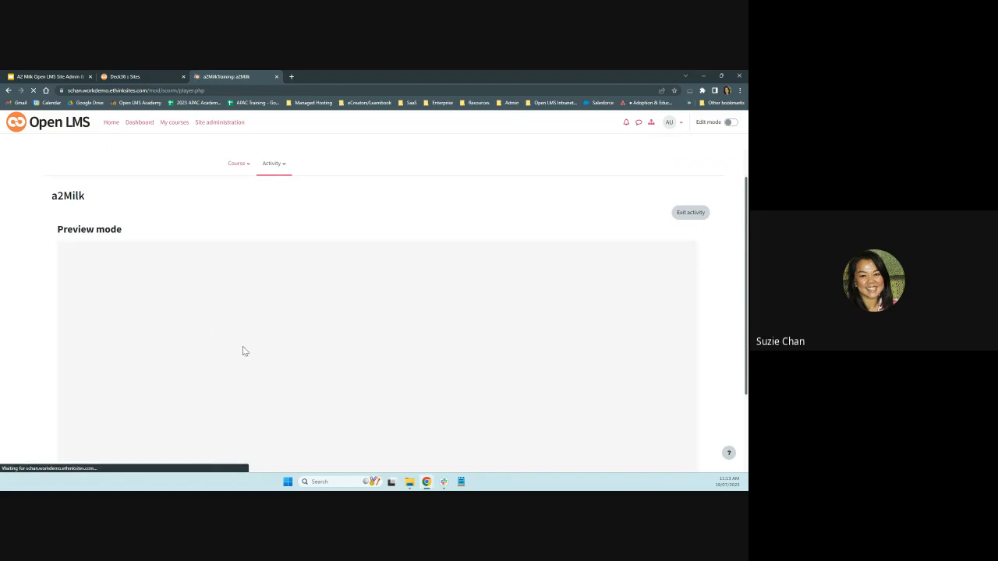
scroll(412, 365, "down", 1)
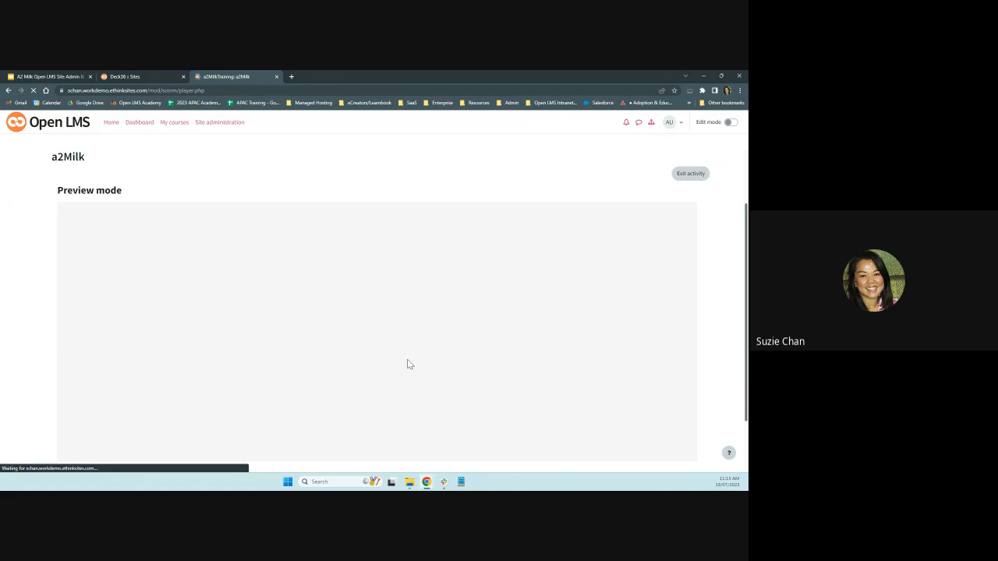
scroll(410, 365, "down", 2)
scroll(410, 365, "up", 3)
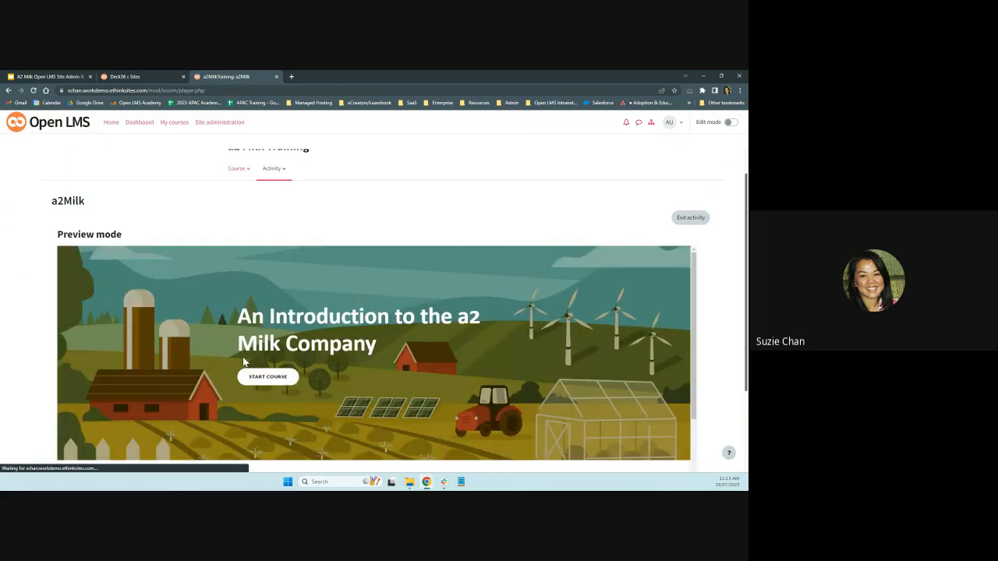
scroll(392, 363, "down", 3)
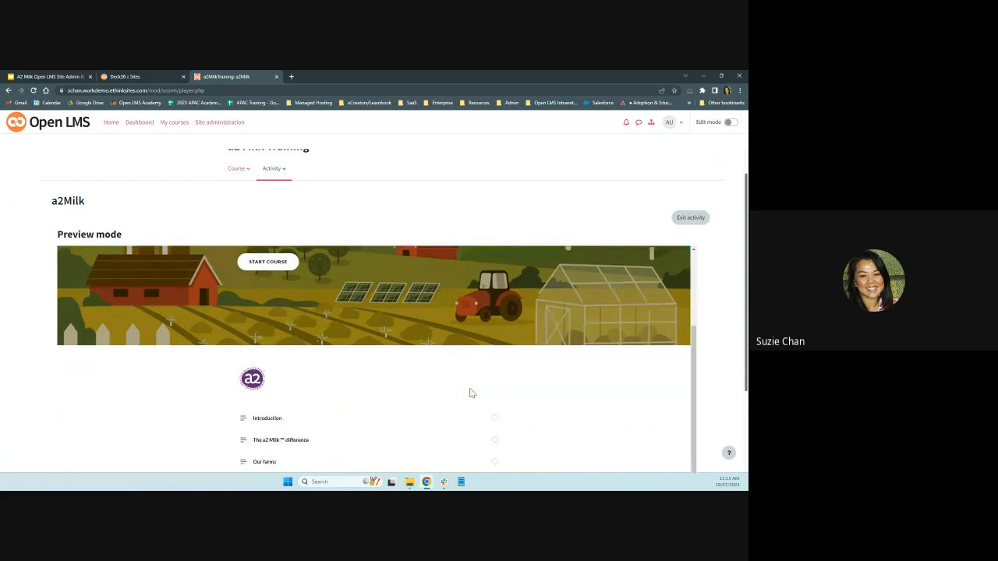
scroll(707, 396, "down", 3)
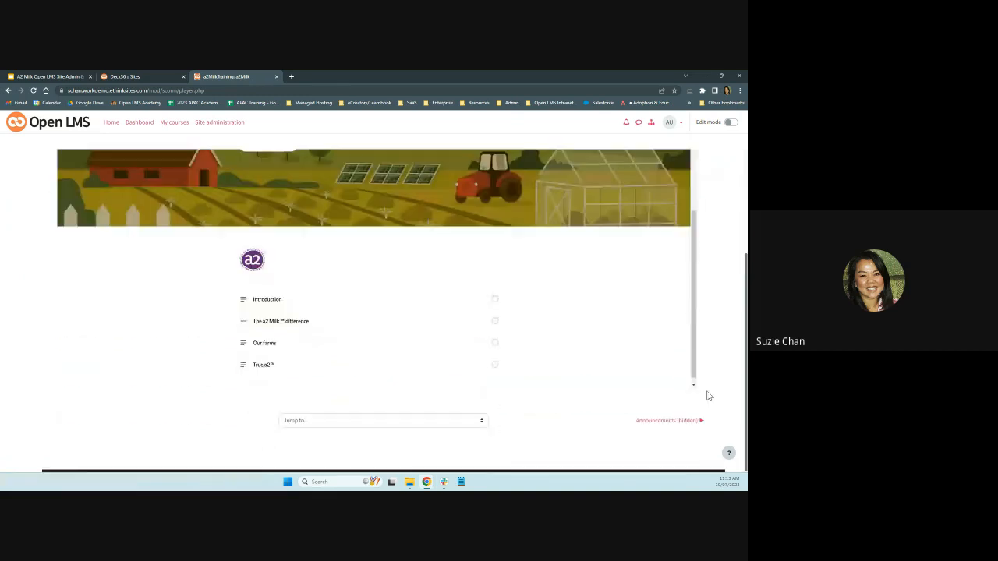
scroll(695, 398, "up", 1)
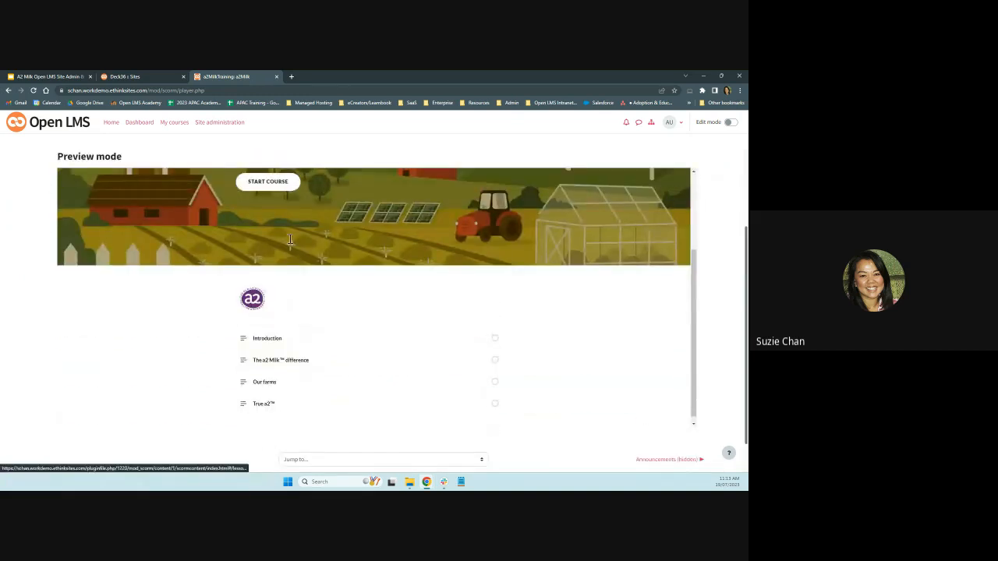
Start the course in the SCORM preview and look through the Introduction lesson's content.
left_click(273, 184)
scroll(326, 326, "down", 3)
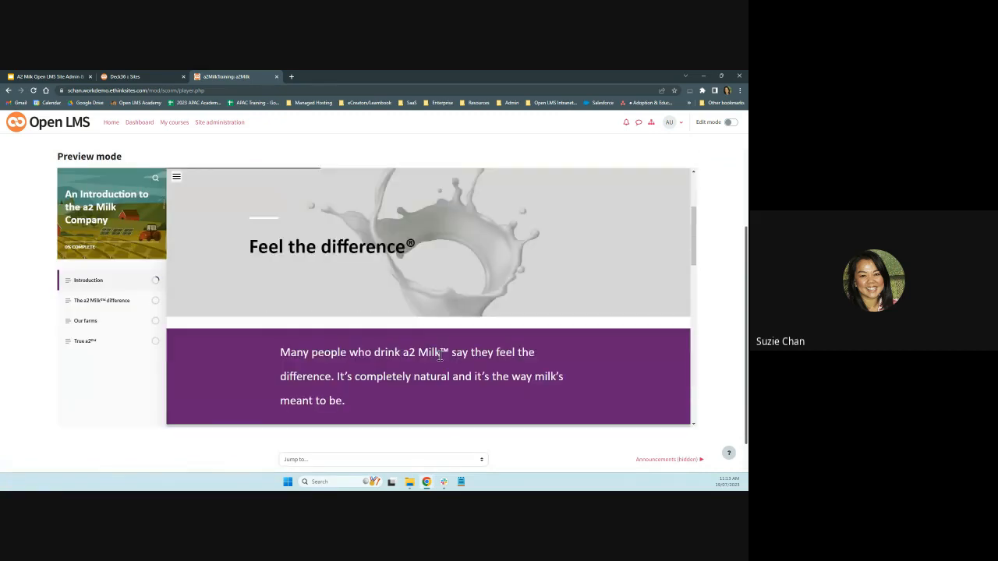
scroll(441, 356, "down", 5)
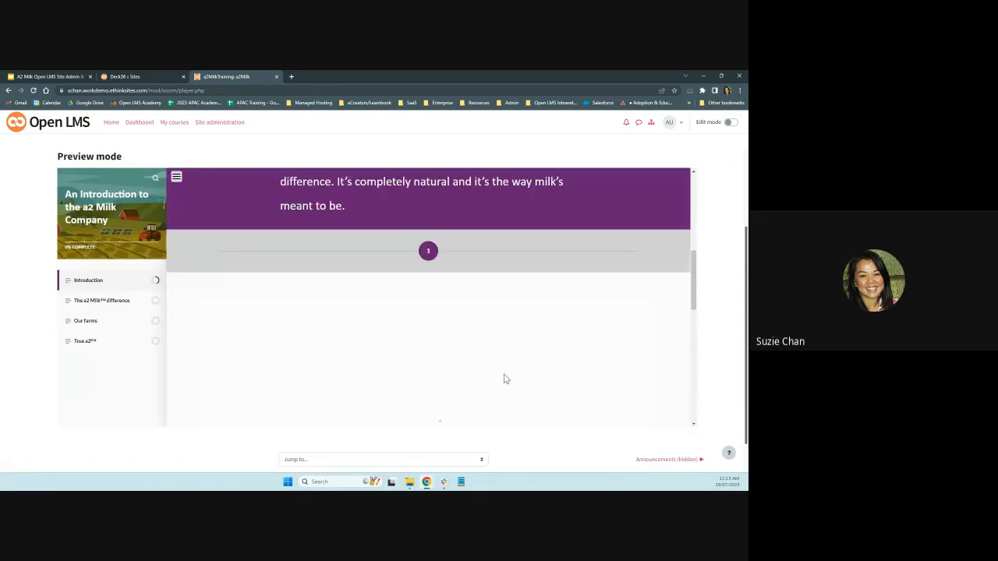
scroll(709, 384, "down", 1)
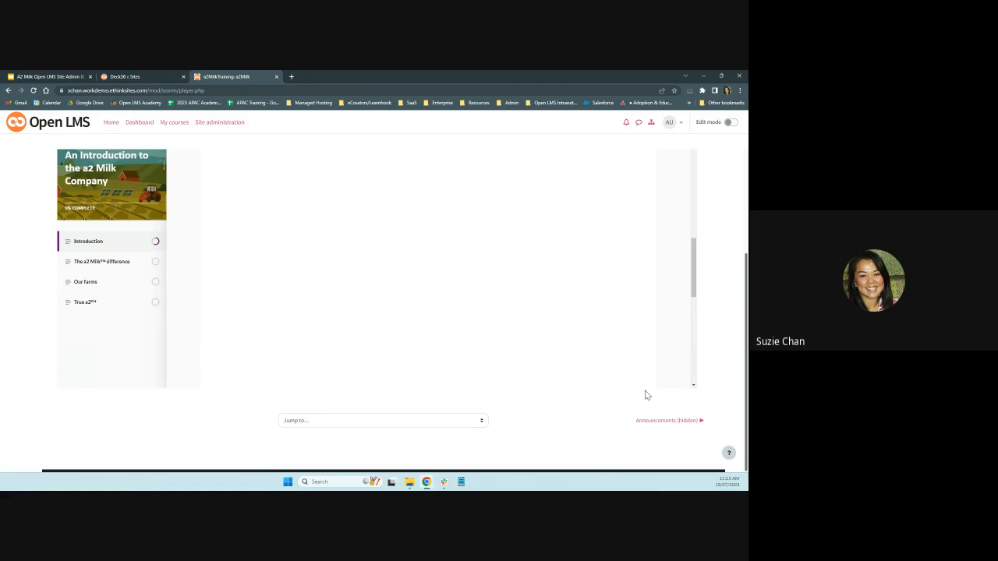
scroll(646, 395, "up", 4)
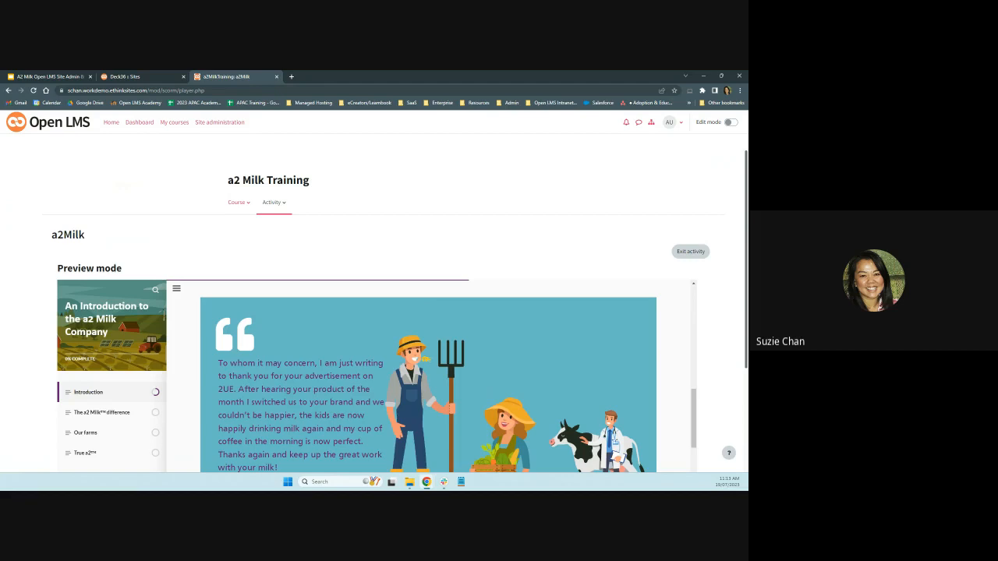
Change the a2 Milk Training course format to Topics format, and save and display the course.
left_click(247, 208)
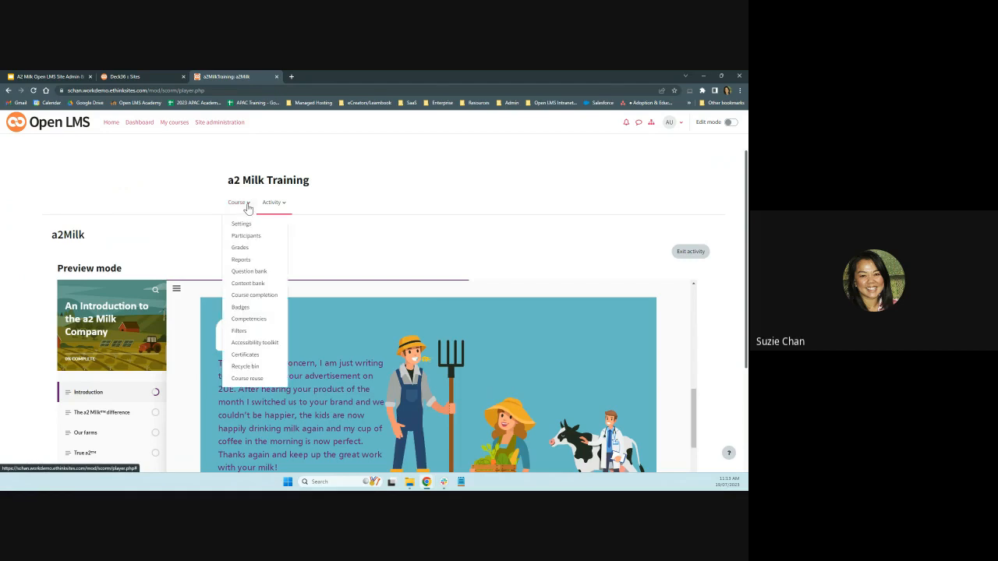
left_click(241, 222)
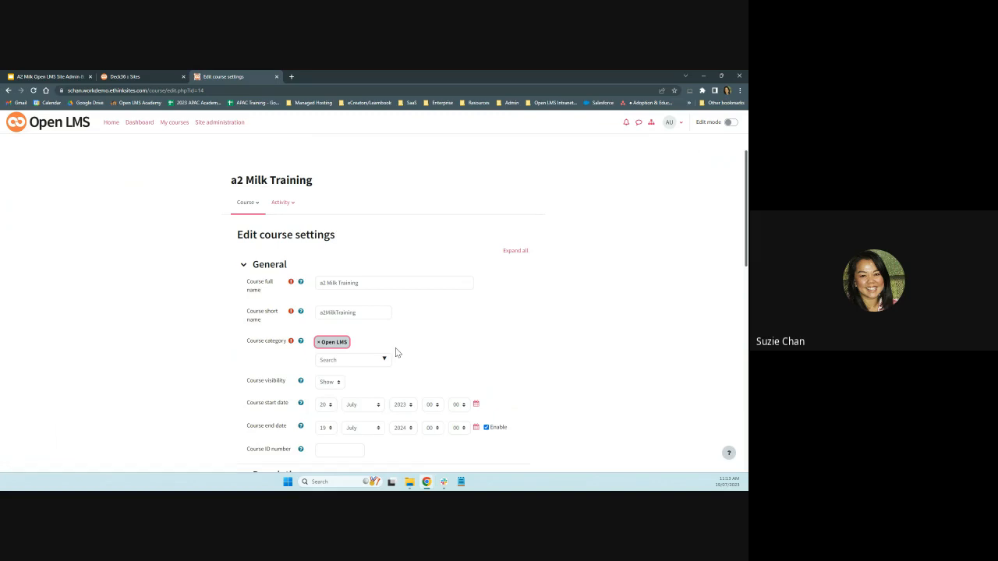
scroll(395, 353, "down", 10)
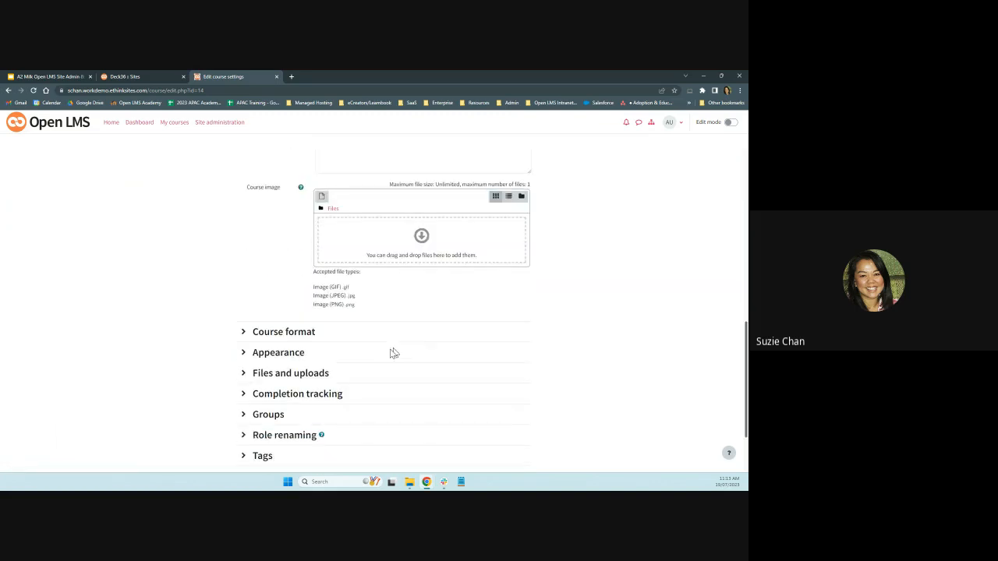
left_click(244, 335)
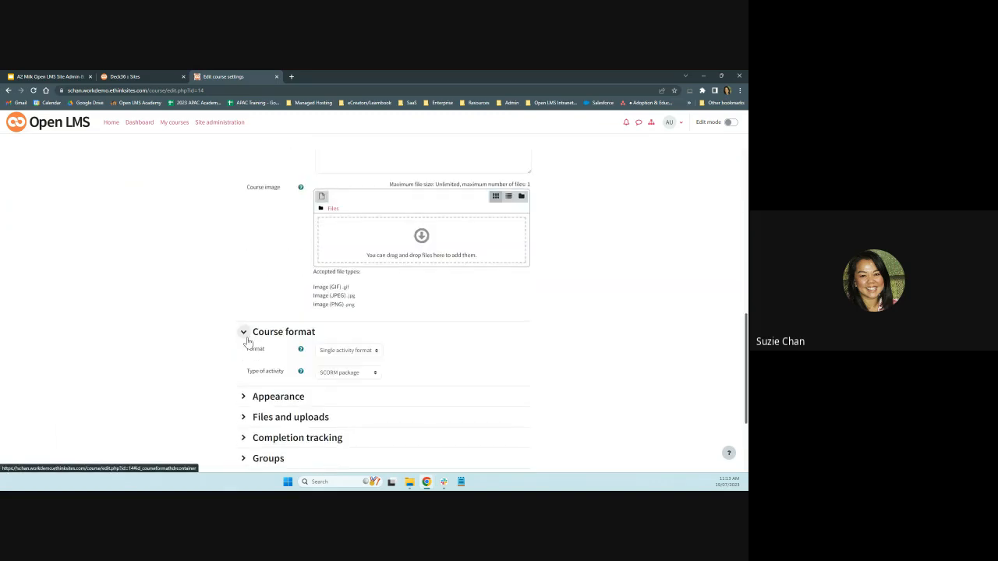
left_click(377, 353)
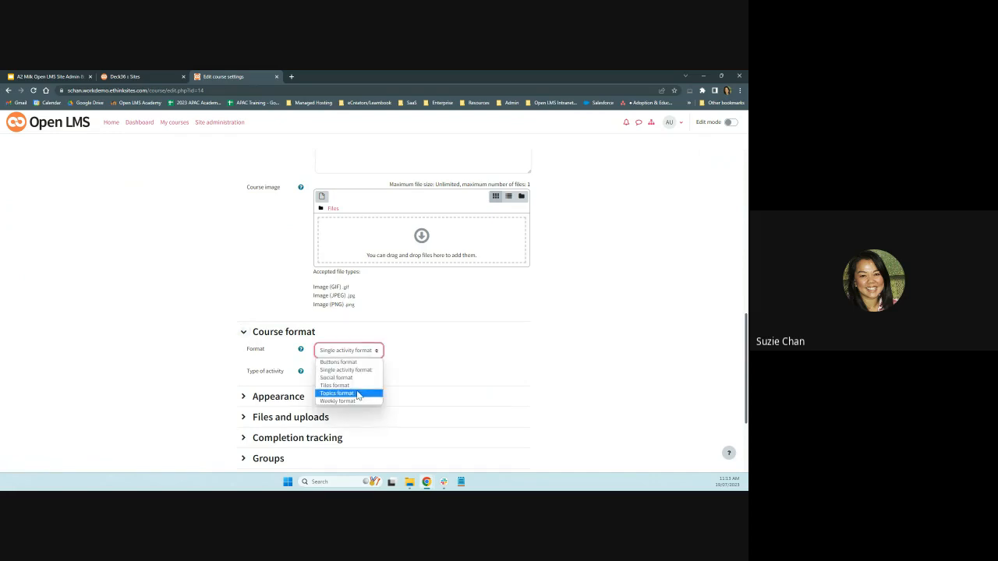
left_click(408, 378)
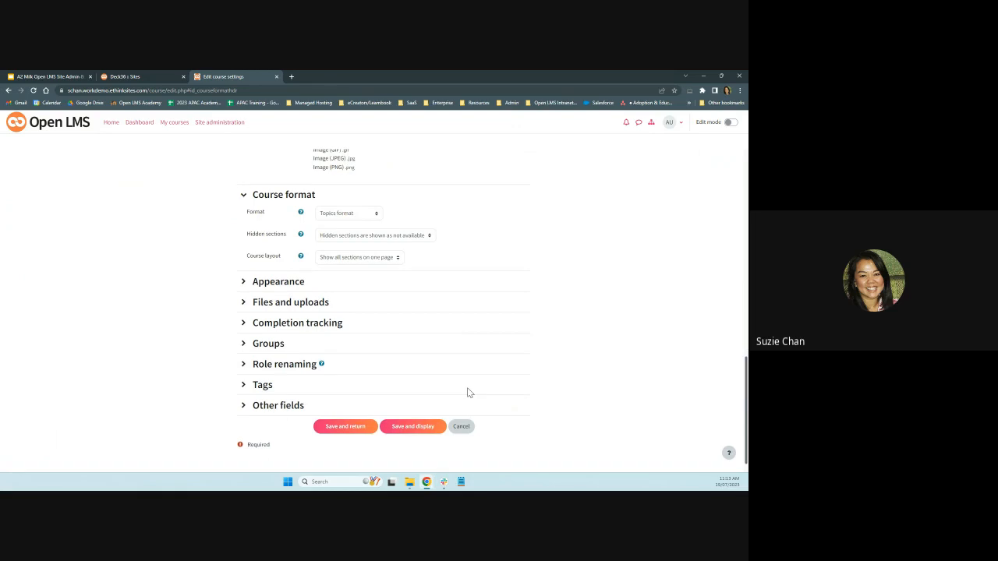
left_click(420, 408)
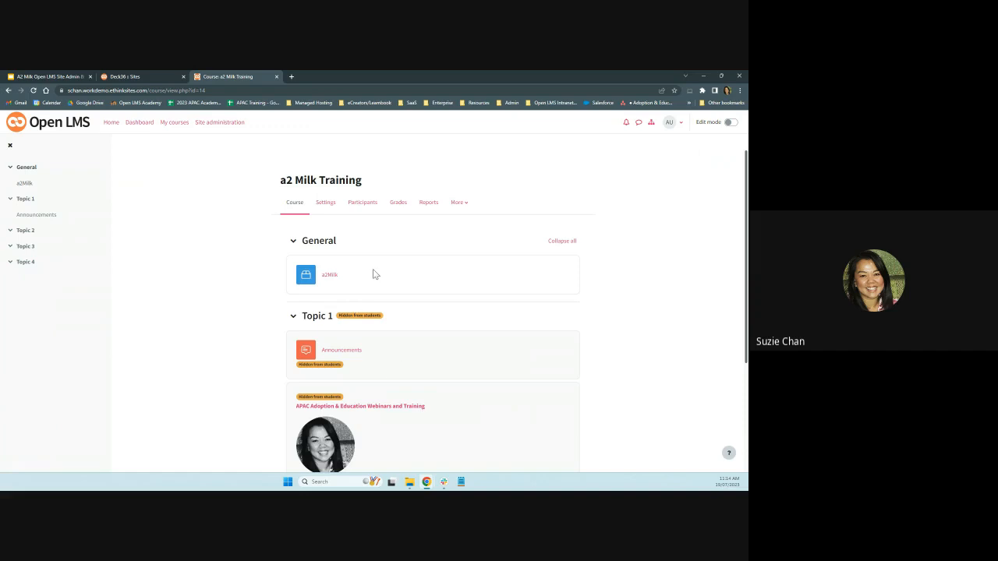
Turn on edit mode and start adding a SCORM package to the General section.
left_click(730, 123)
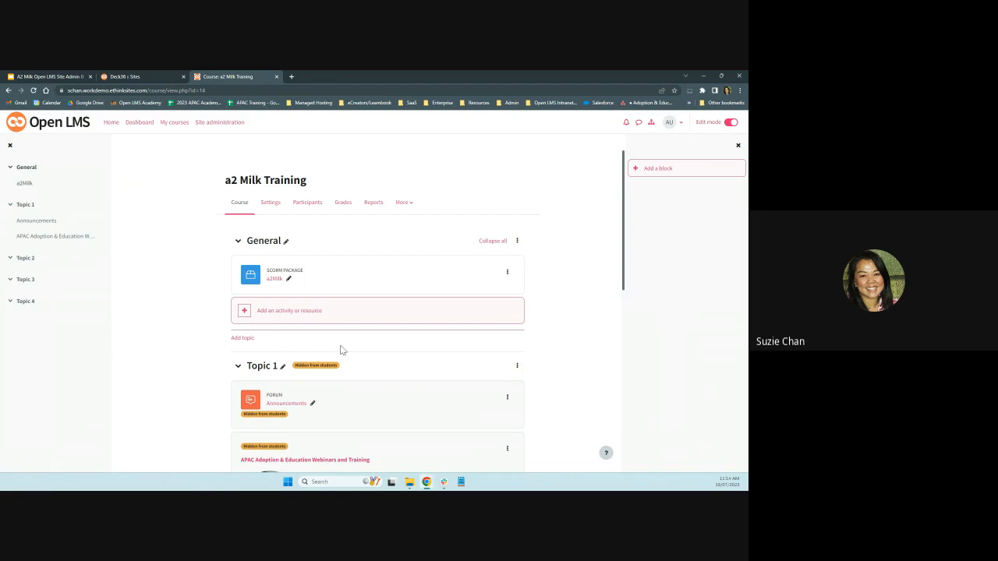
left_click(281, 314)
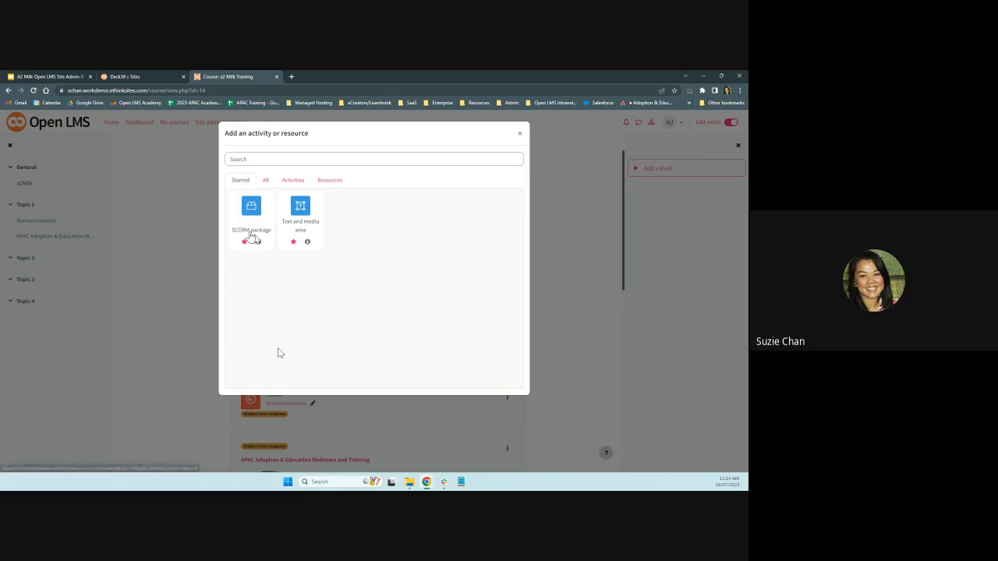
left_click(245, 233)
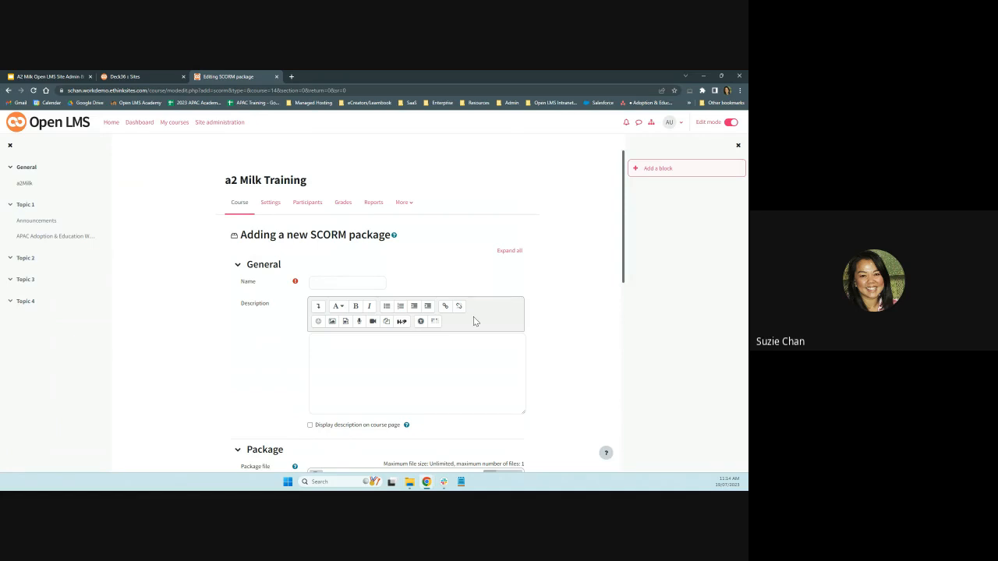
Upload the "an-introduction-to-the-a-2-milk-company" SCORM 1.2 file from the file manager as the new activity's package file.
scroll(519, 323, "down", 4)
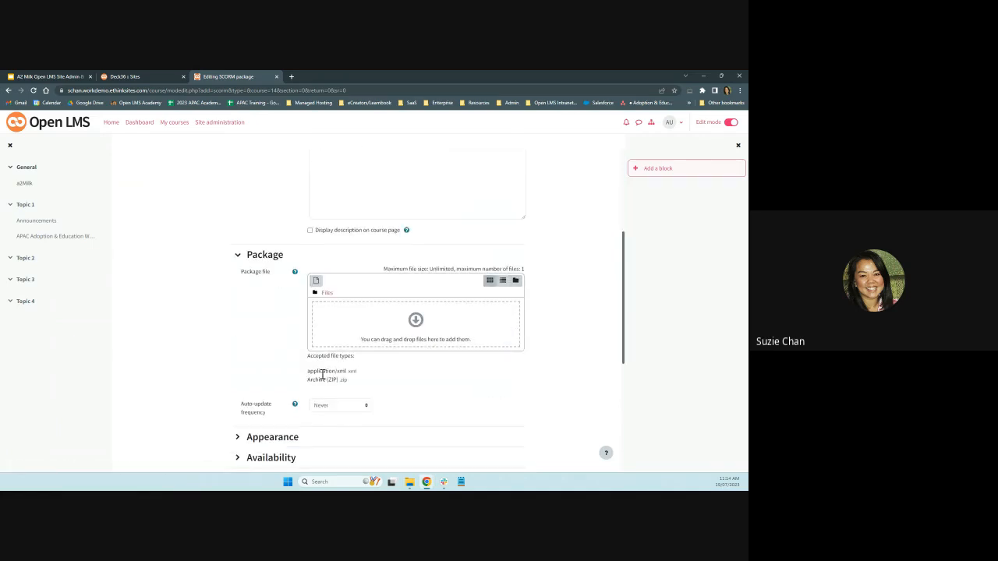
scroll(390, 363, "down", 2)
scroll(414, 368, "down", 1)
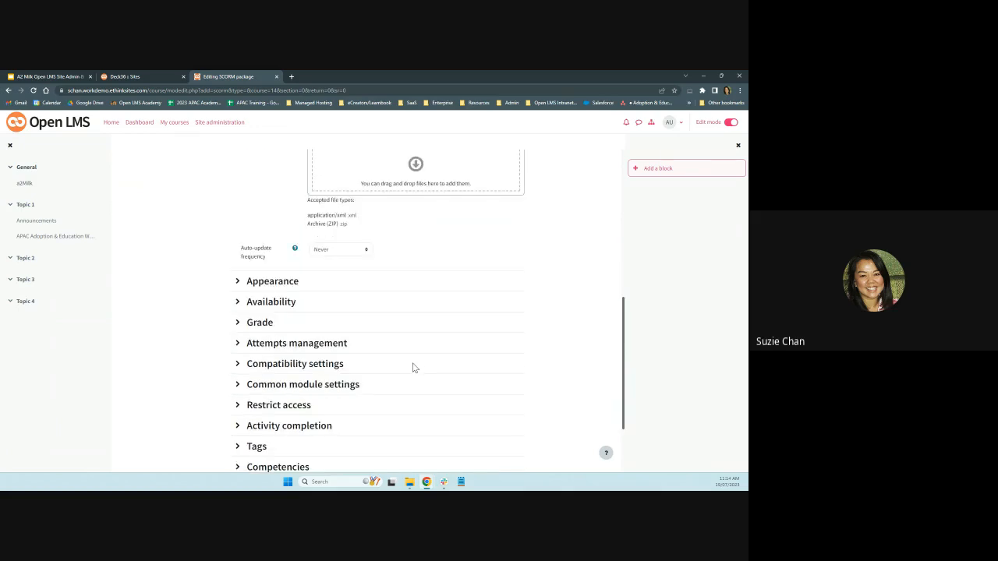
scroll(414, 368, "down", 2)
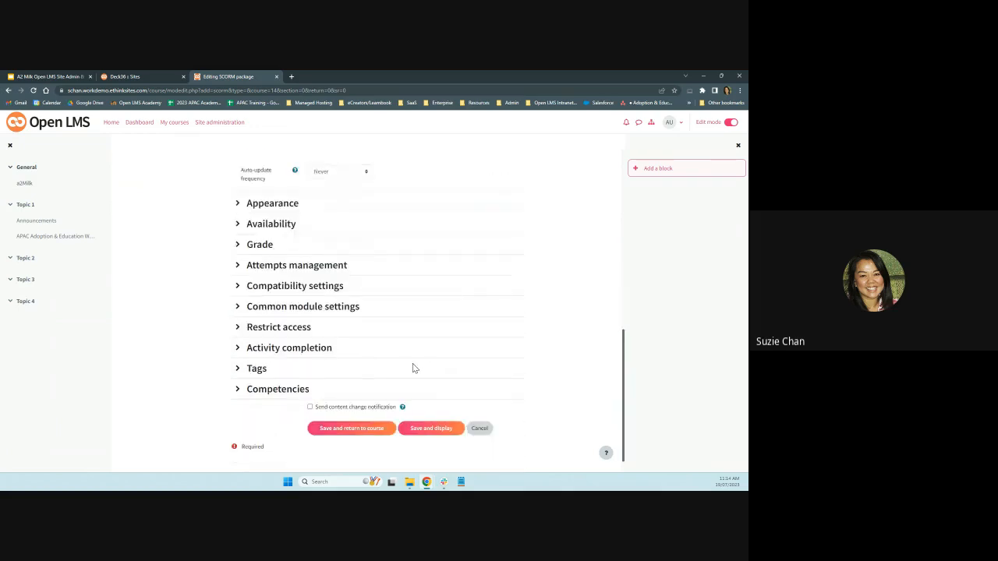
scroll(414, 368, "up", 5)
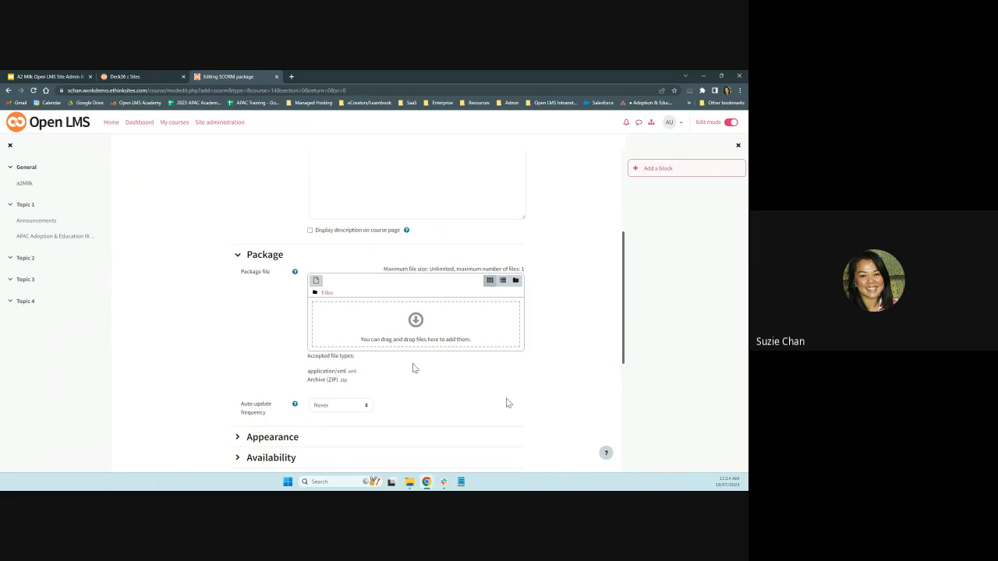
left_click(410, 482)
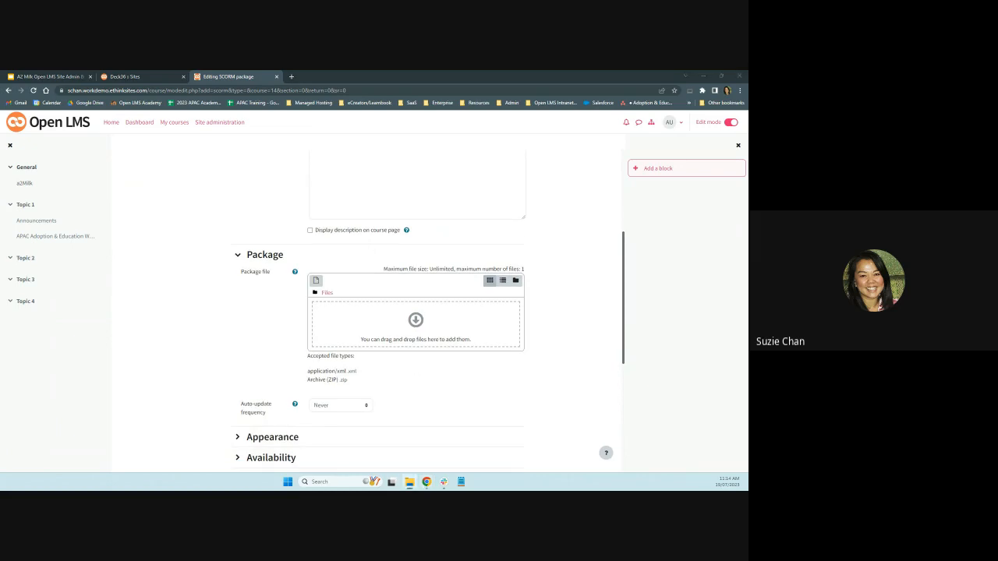
left_click_drag(483, 359, 371, 343)
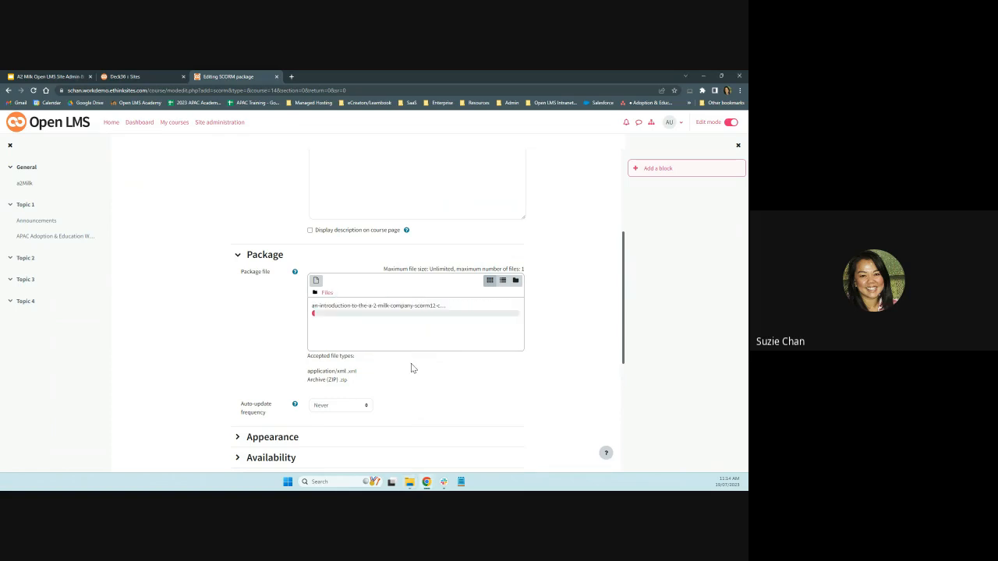
Name the new SCORM package "a2Milk 2", and save and display it.
scroll(468, 354, "up", 3)
left_click(333, 281)
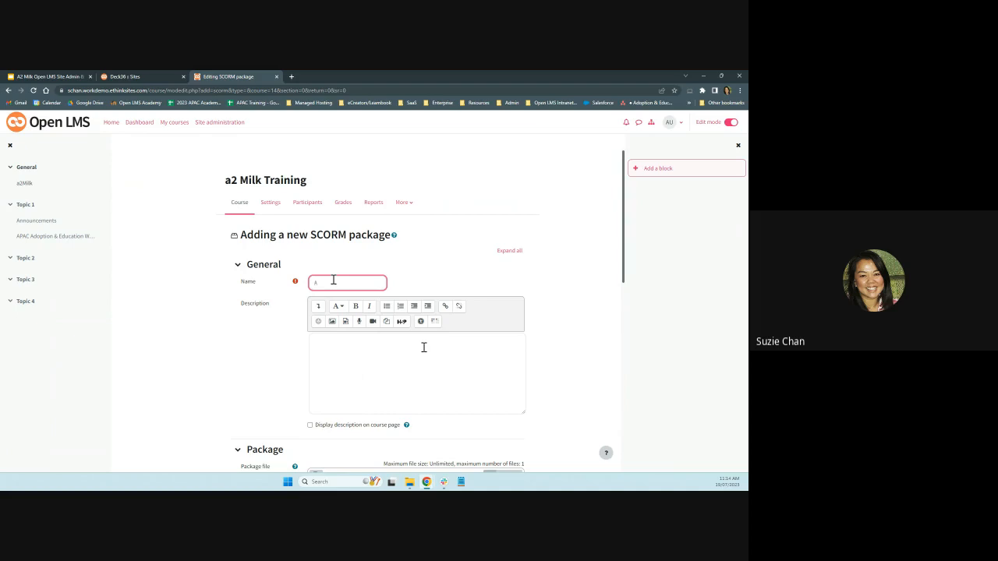
type("a2Milk 2")
scroll(424, 347, "down", 2)
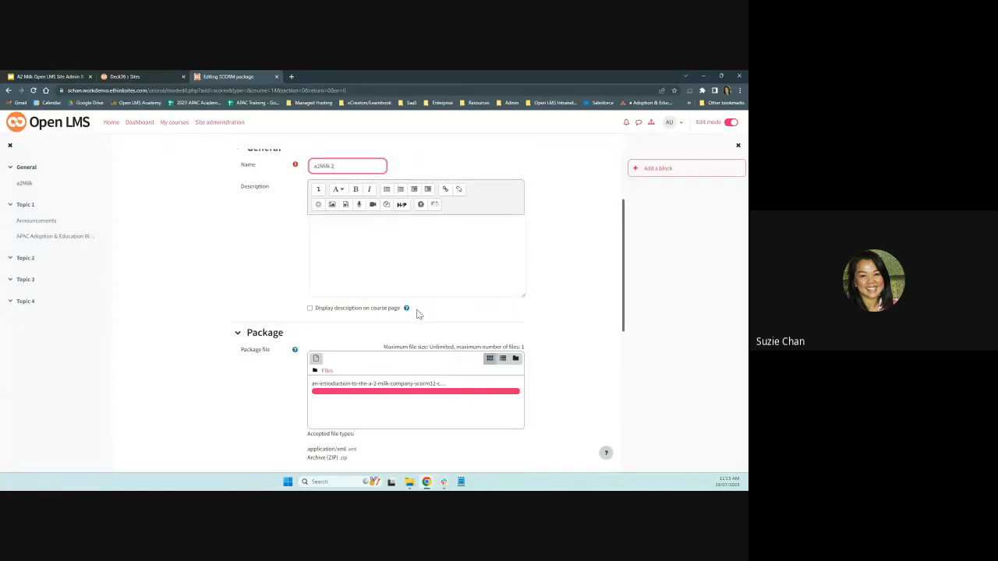
scroll(418, 315, "down", 5)
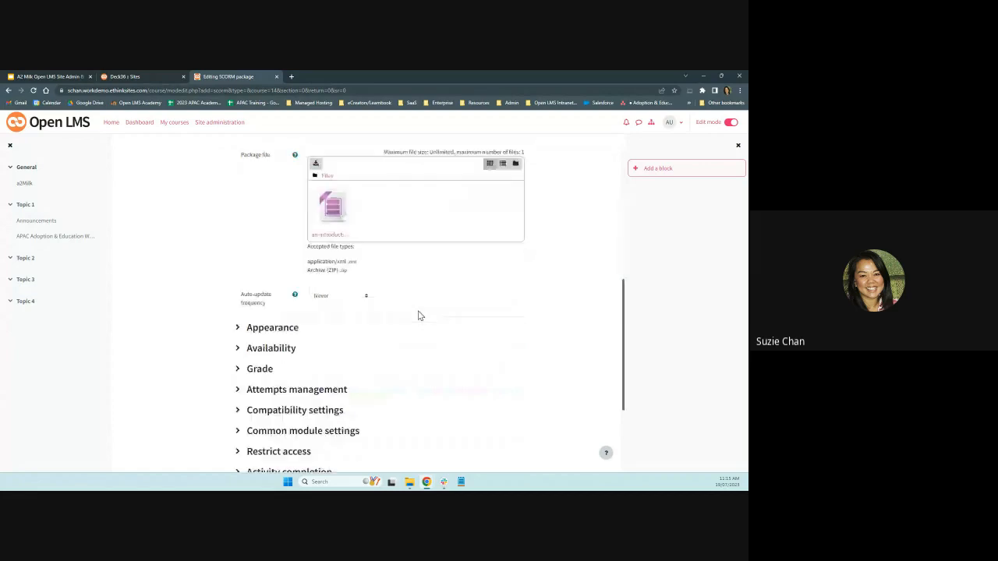
scroll(419, 315, "down", 3)
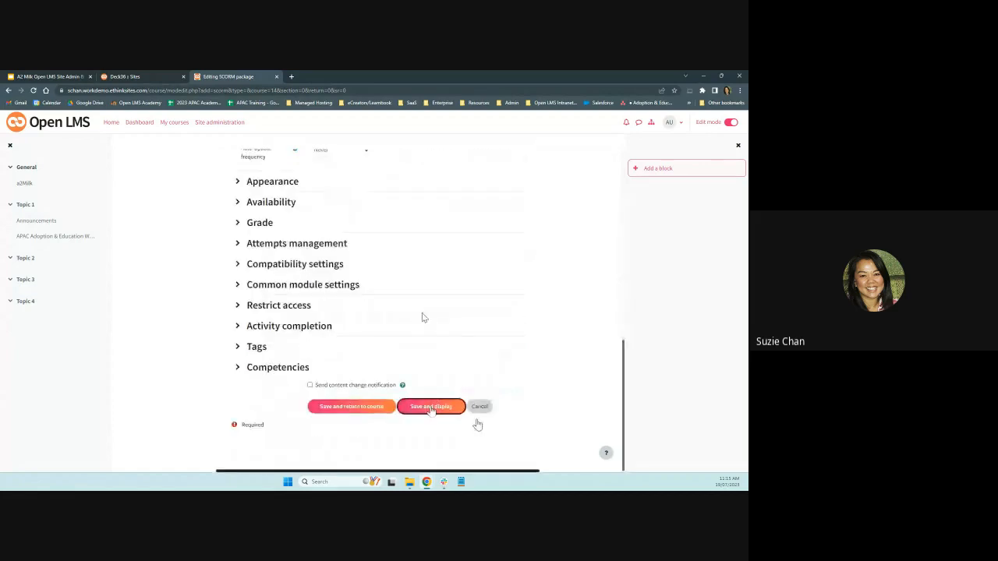
left_click(431, 407)
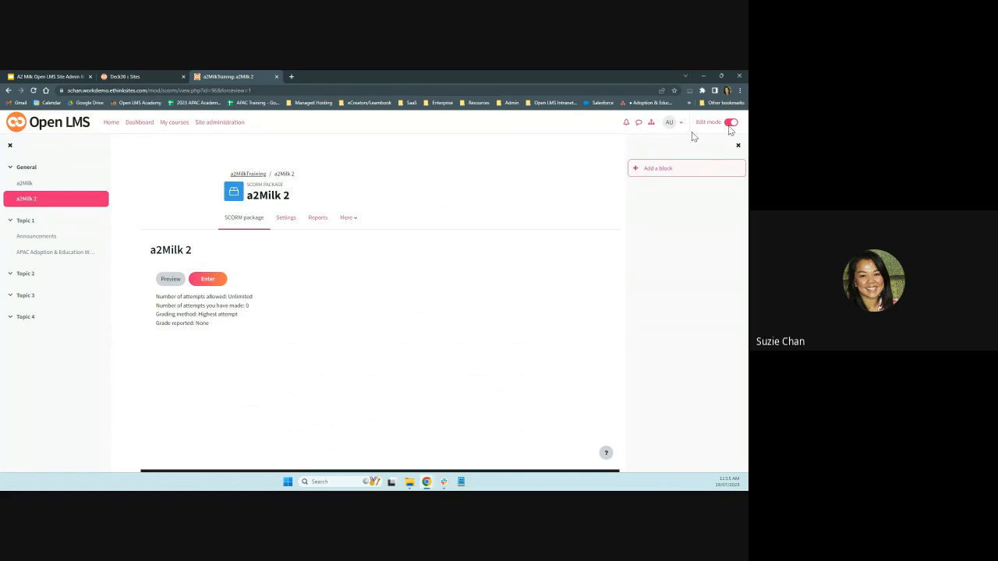
Turn off edit mode and view the a2Milk and a2Milk 2 activity pages in turn.
left_click(728, 124)
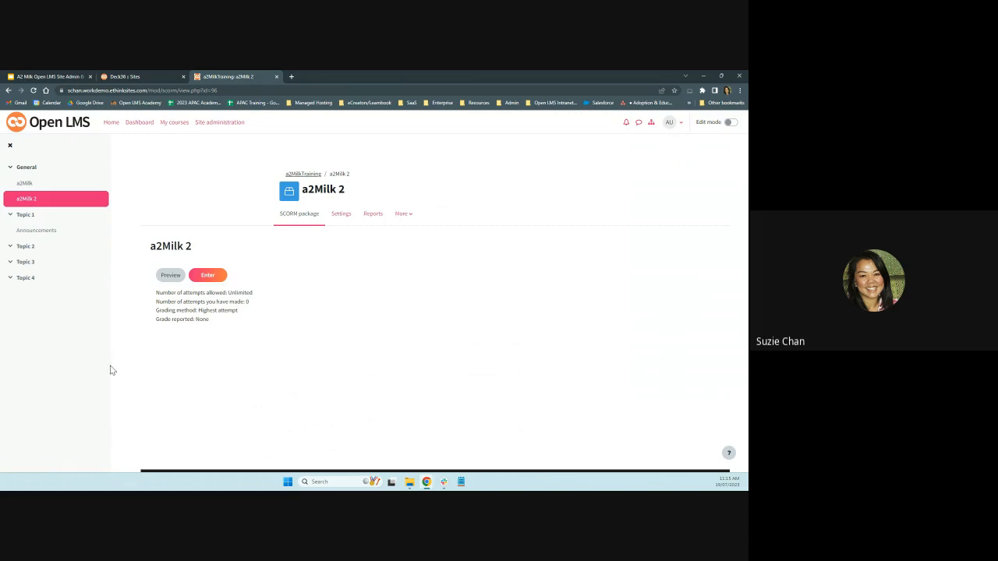
left_click(8, 184)
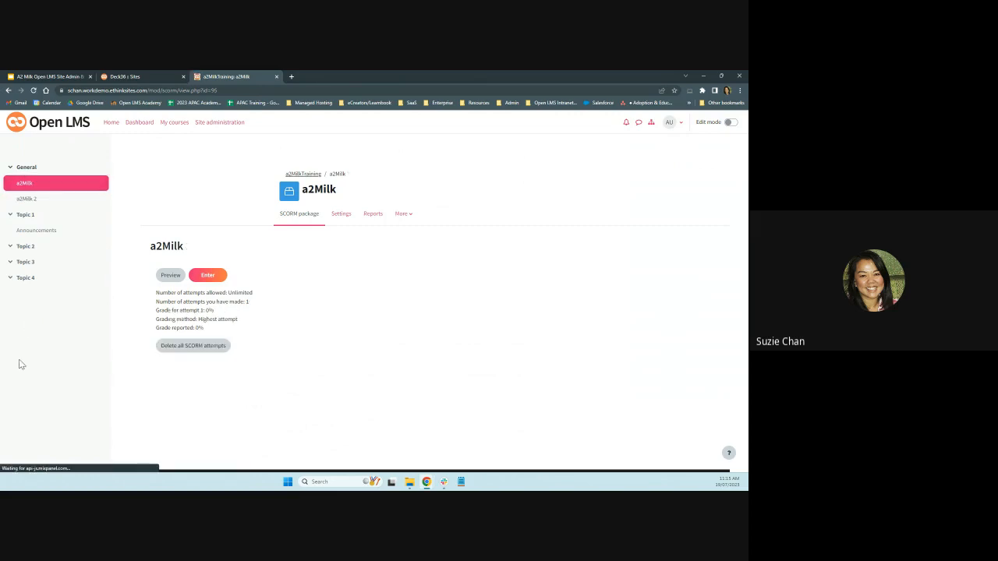
left_click(27, 200)
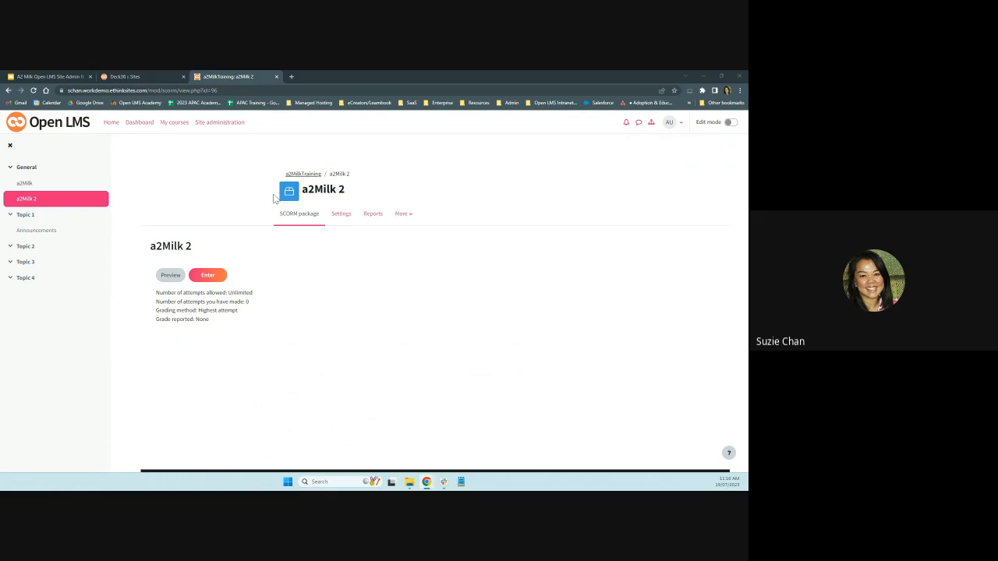
Open the Stress Management course from the enrolled courses overview.
left_click(222, 129)
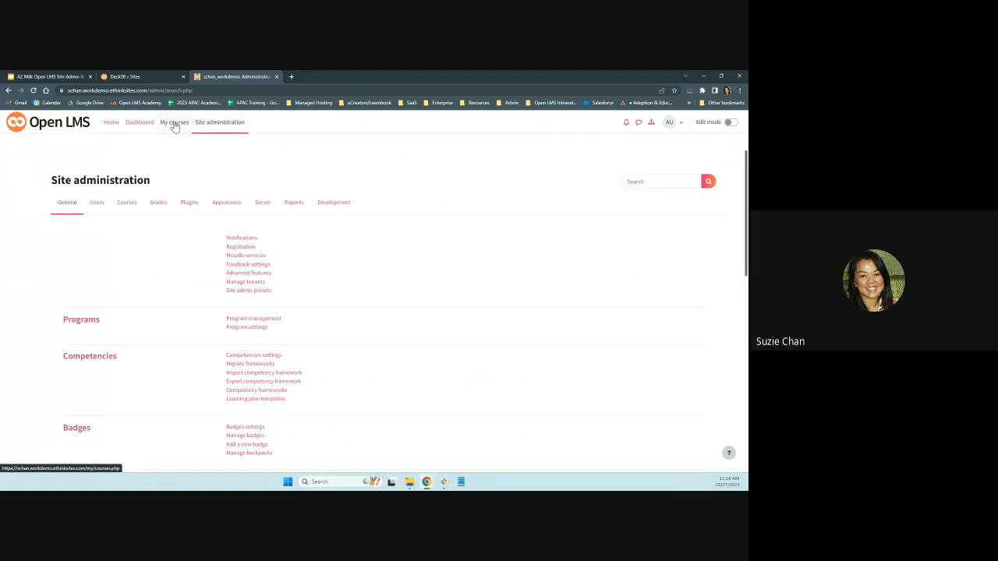
left_click(174, 124)
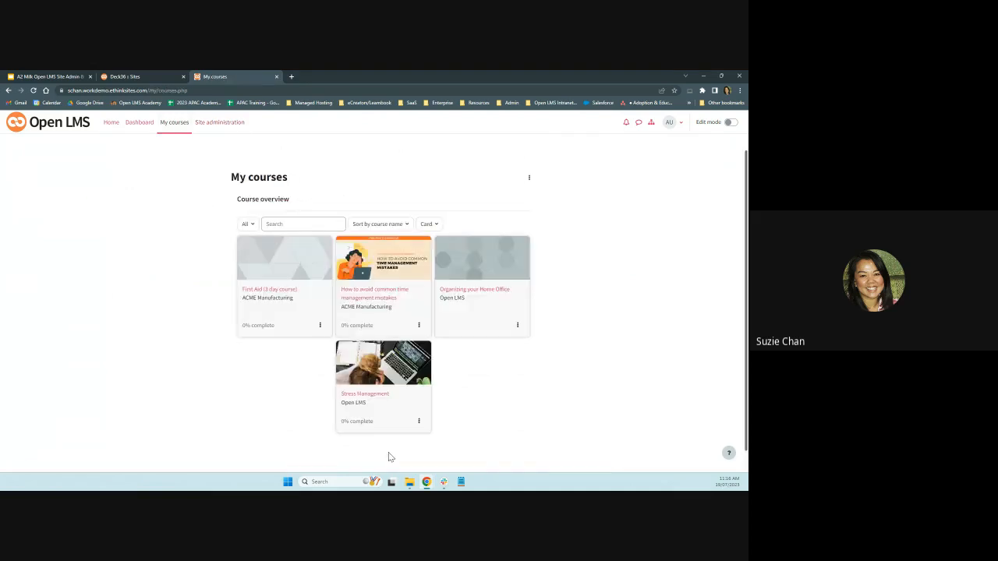
left_click(365, 394)
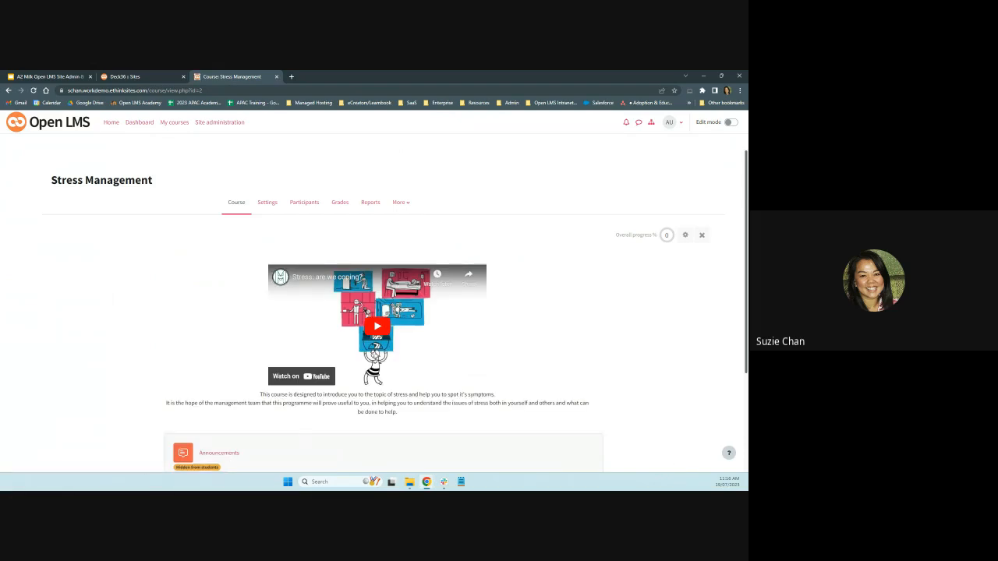
Open the Stress Management course's Activity completion report and examine the participants' completion status for each activity.
left_click(371, 205)
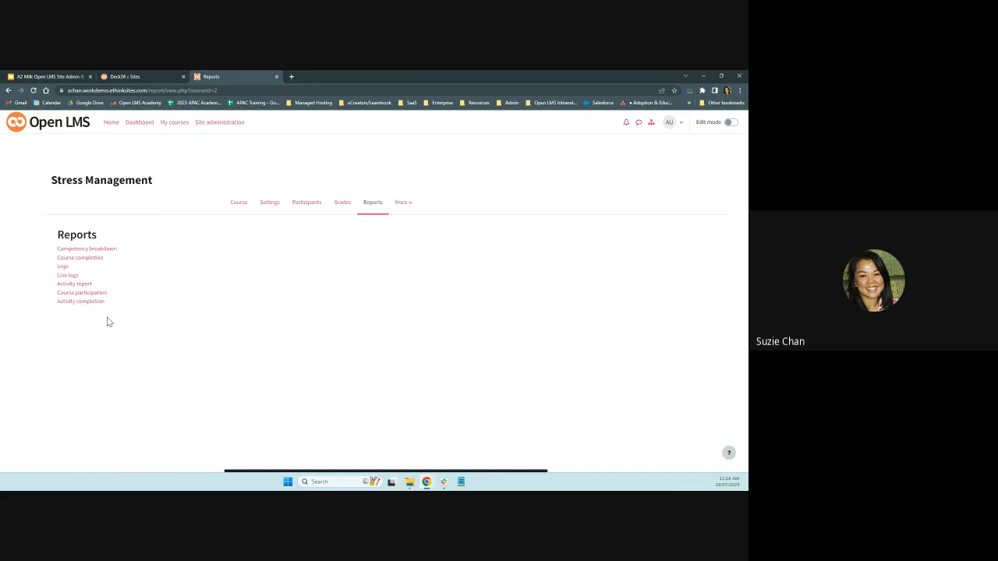
left_click(80, 301)
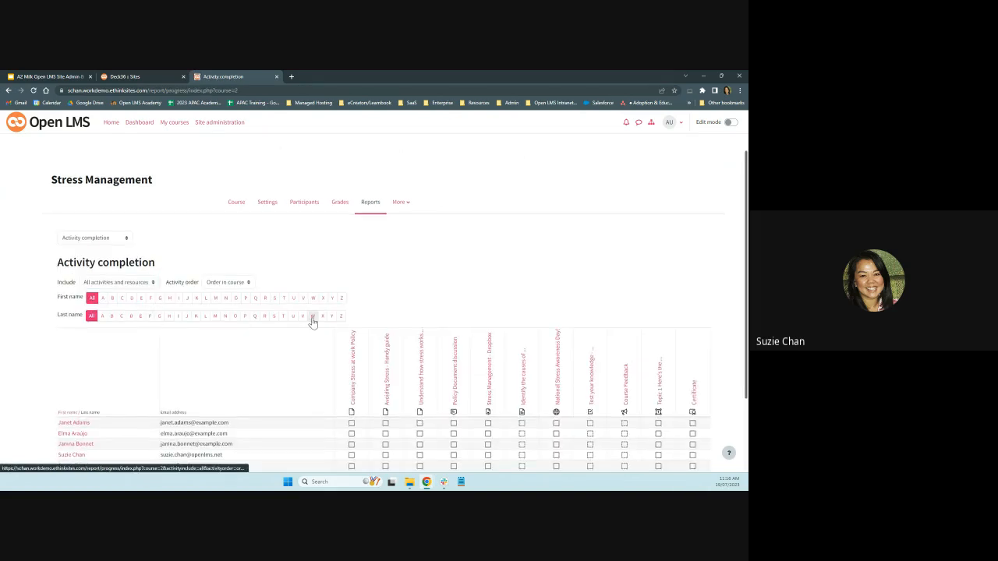
scroll(231, 324, "down", 2)
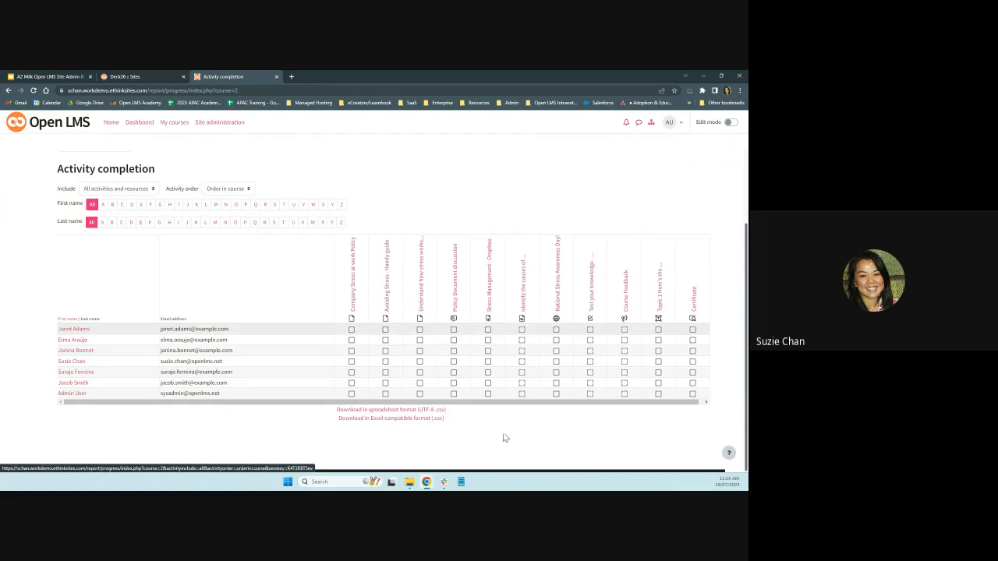
left_click(352, 332)
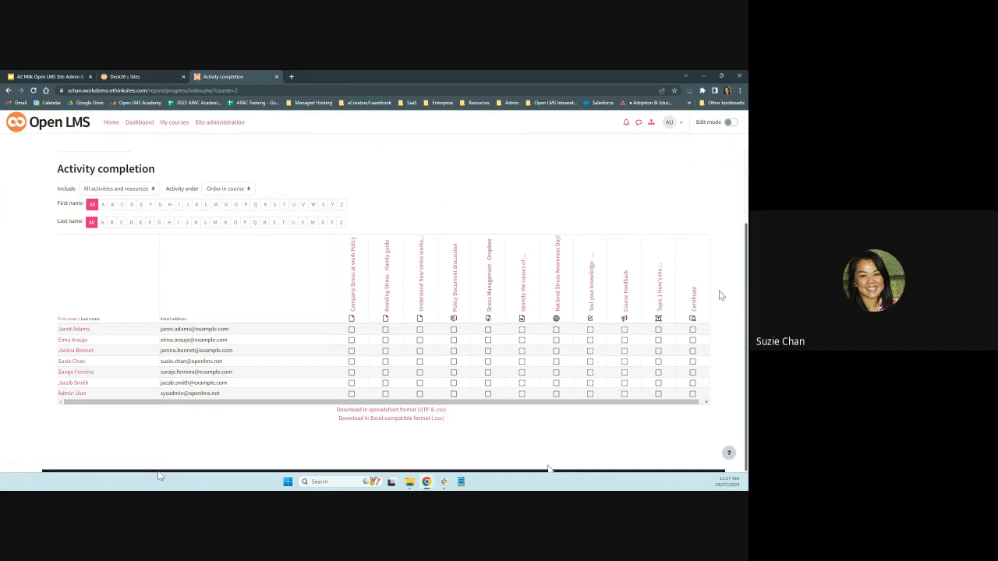
Switch to the Course completion report and look over its criteria and participant rows.
scroll(143, 267, "up", 2)
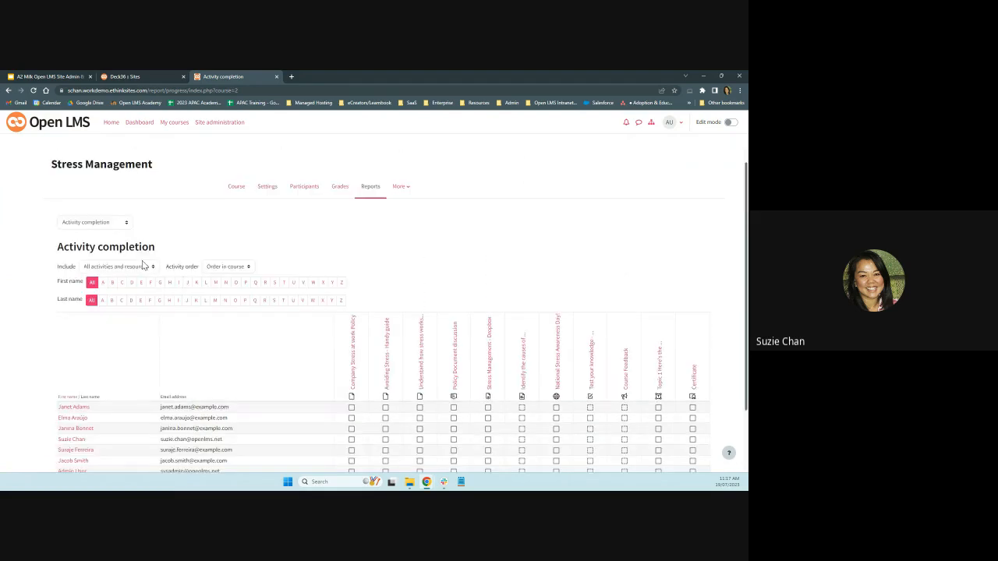
left_click(127, 224)
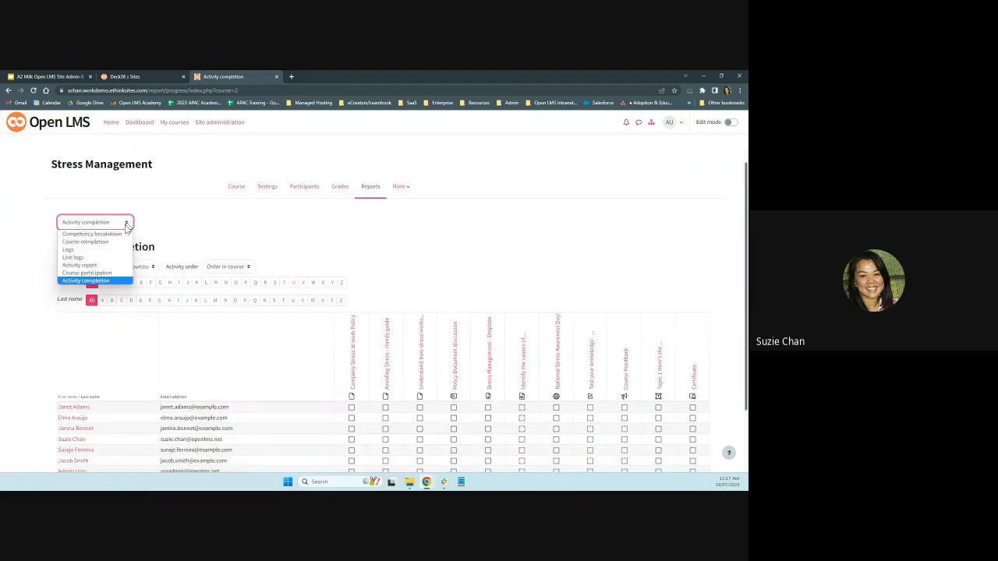
left_click(86, 241)
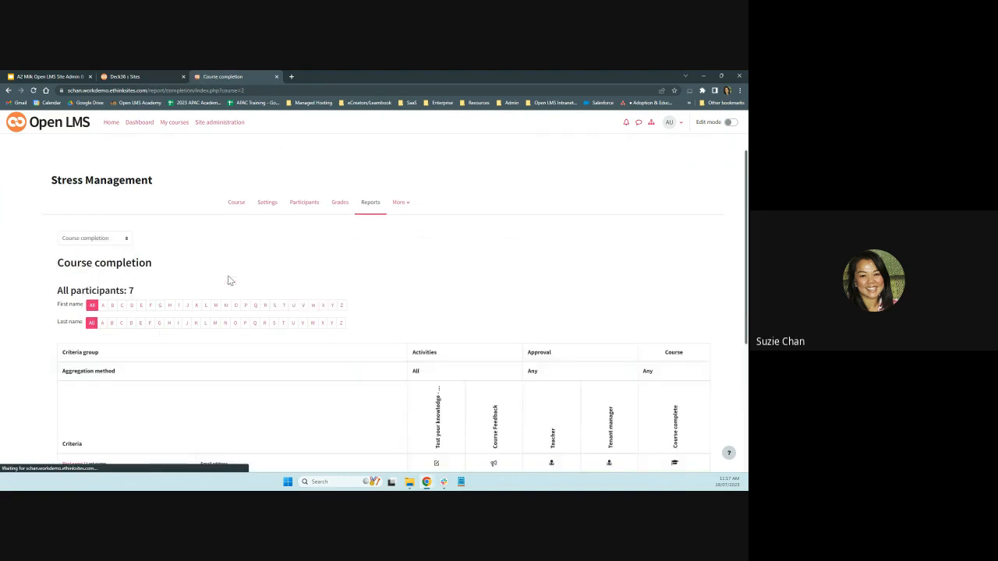
scroll(301, 303, "down", 3)
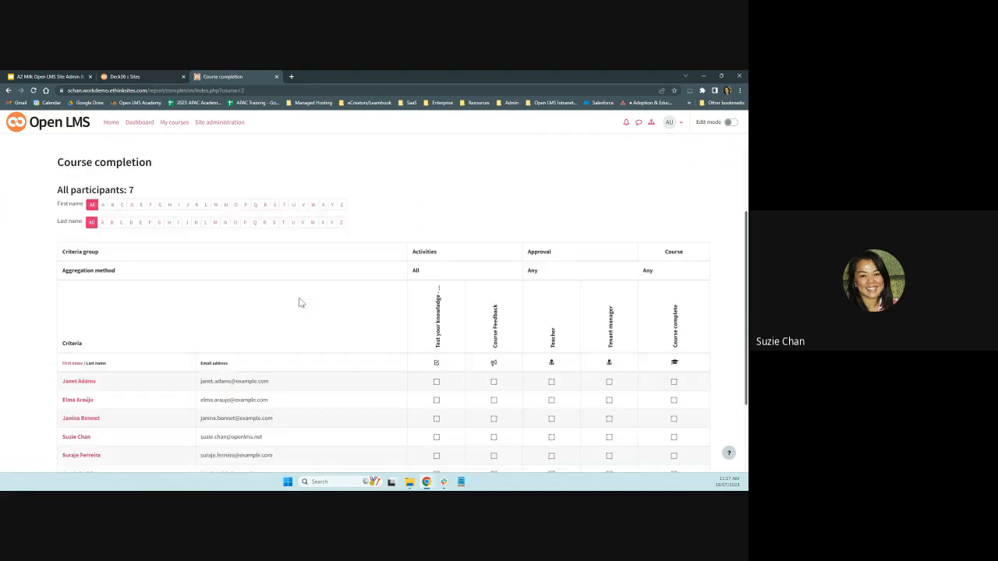
Examine the Course completion report's activity, approval and course criteria columns against the full participant list.
scroll(301, 302, "down", 1)
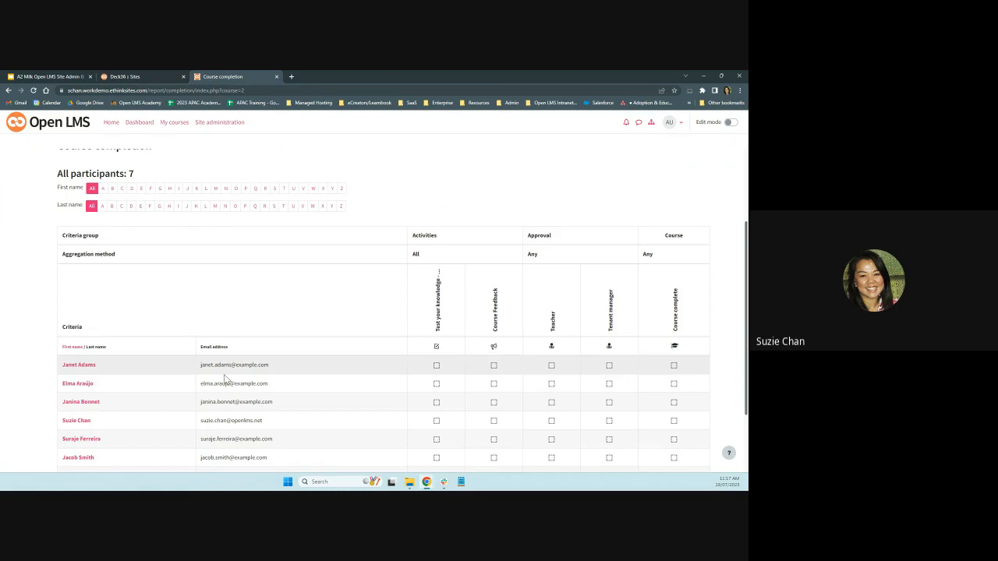
scroll(195, 377, "down", 2)
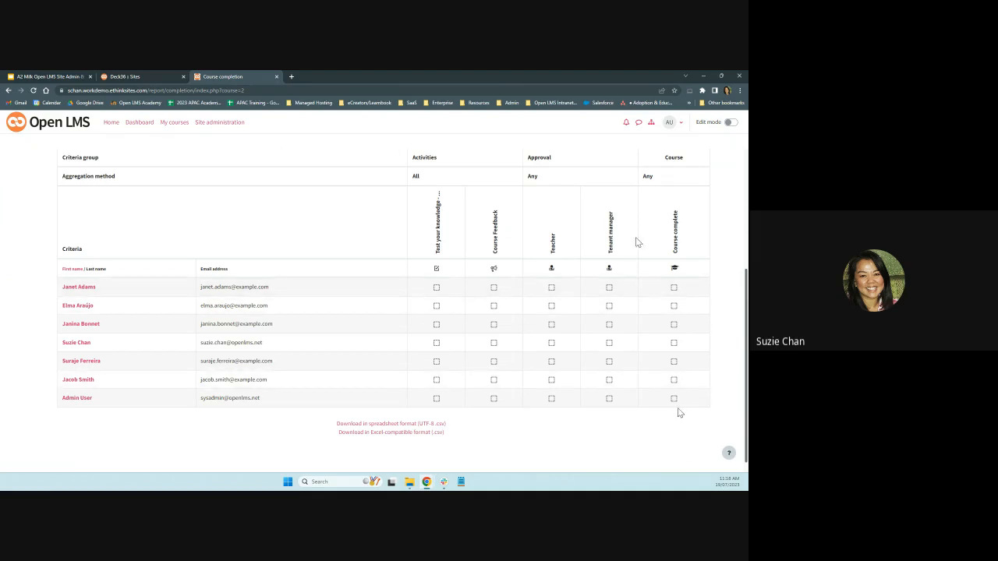
scroll(496, 300, "down", 1)
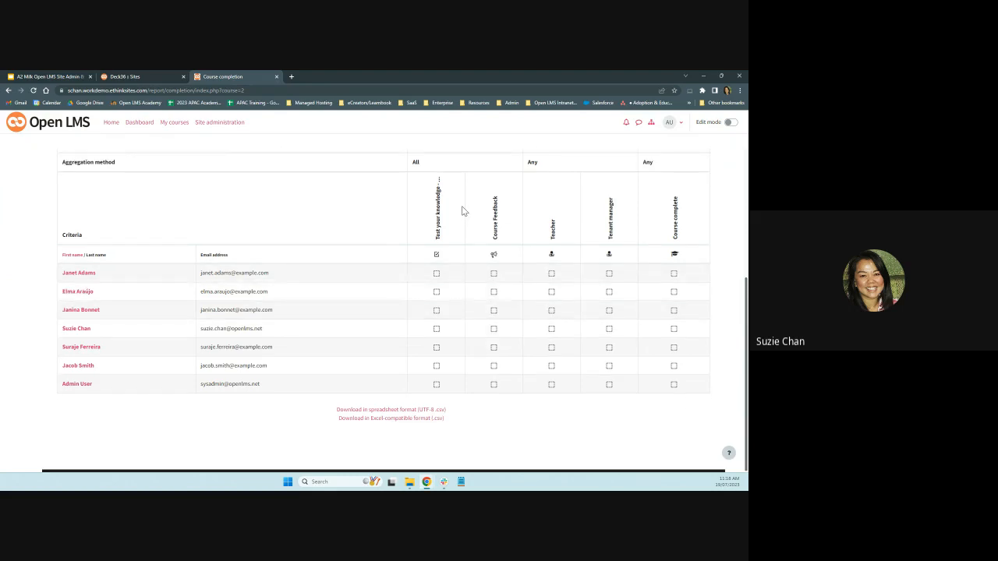
scroll(461, 214, "up", 2)
scroll(546, 351, "down", 2)
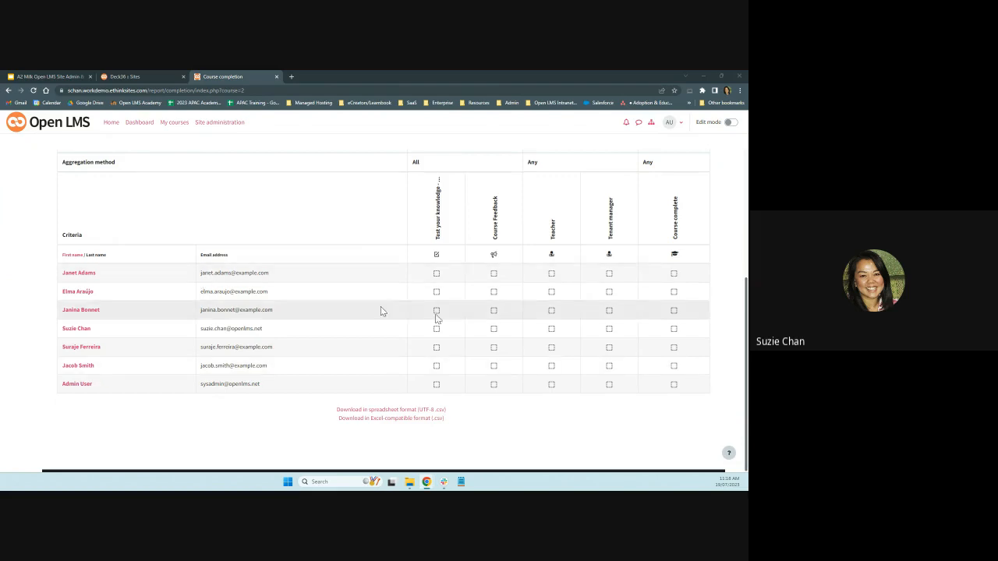
scroll(381, 308, "up", 2)
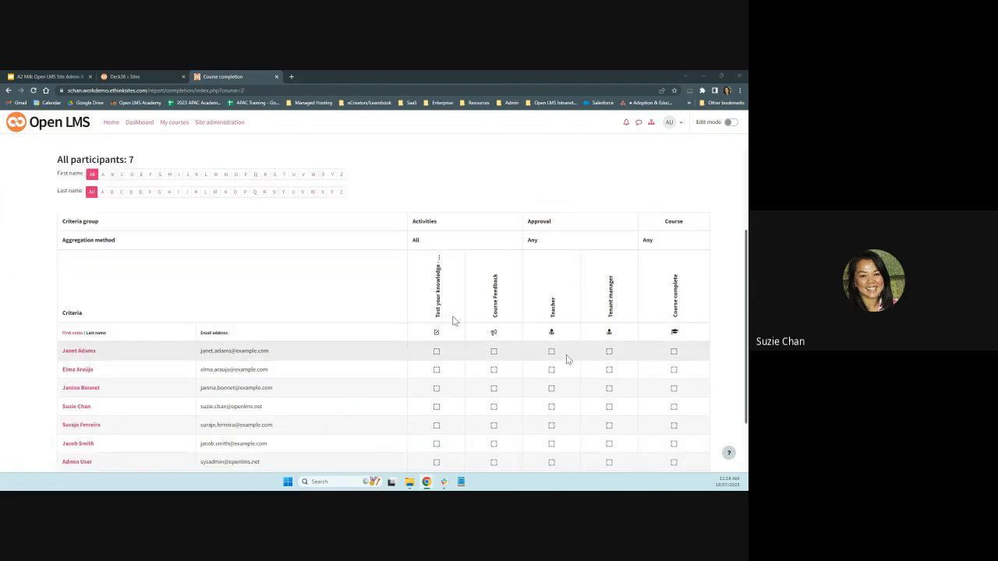
scroll(527, 431, "up", 3)
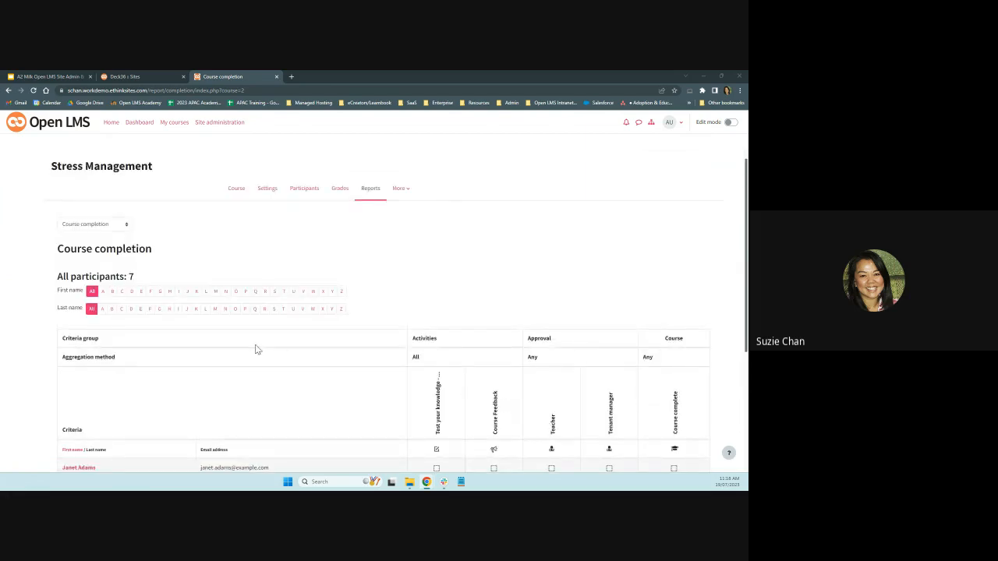
Open the Stress Management course completion settings, review the activity completion conditions and expand the Course grade condition.
left_click(400, 190)
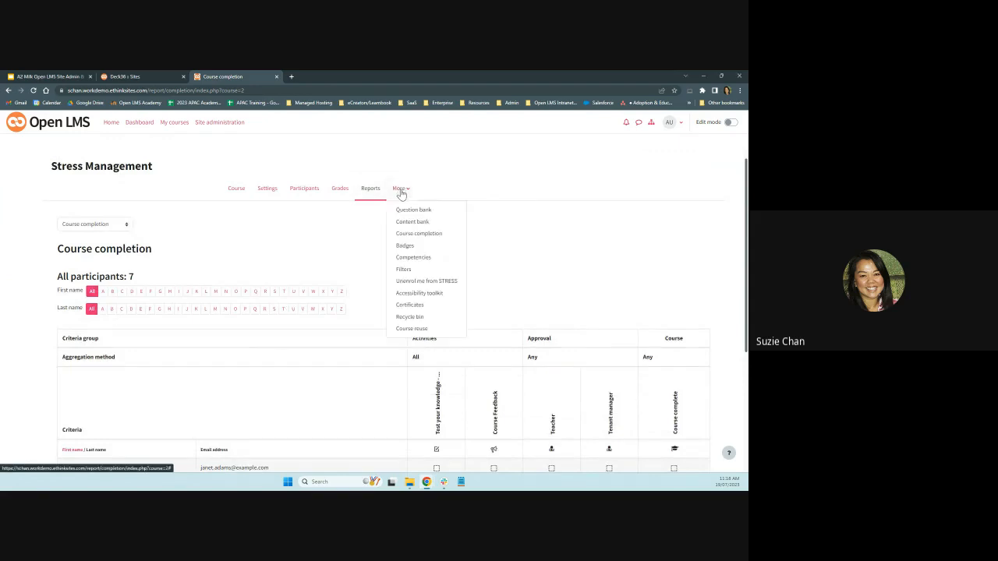
left_click(427, 239)
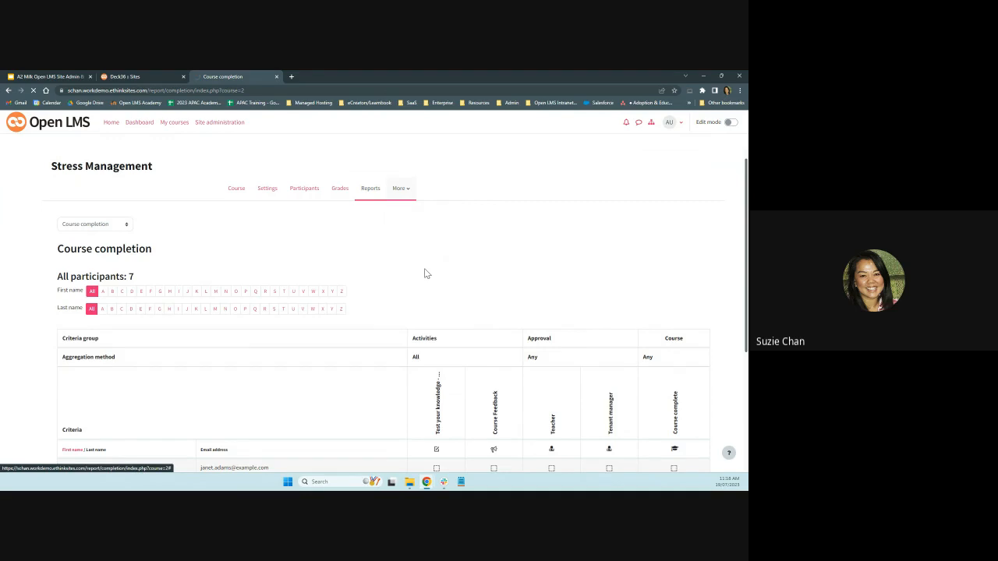
scroll(460, 303, "down", 1)
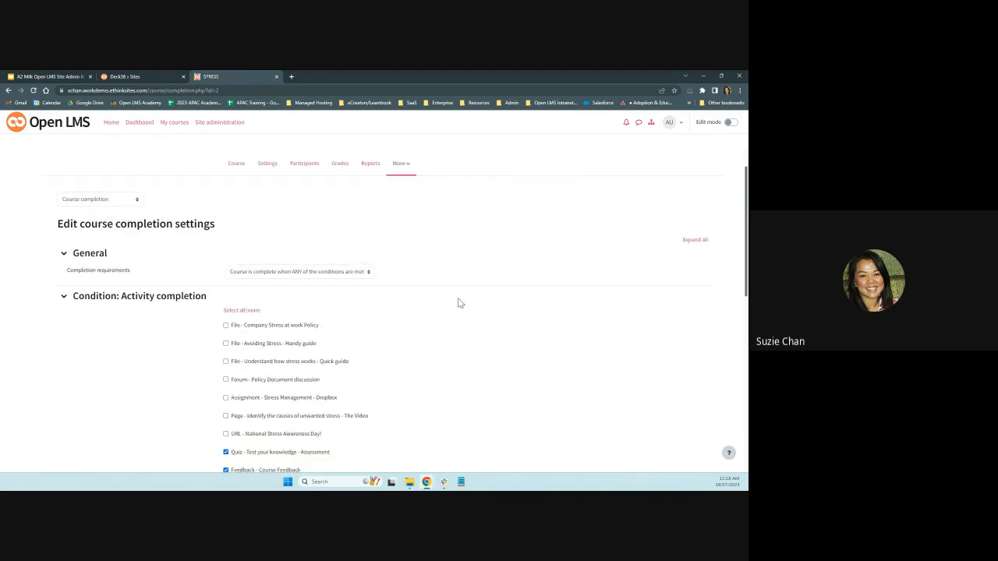
scroll(456, 329, "down", 1)
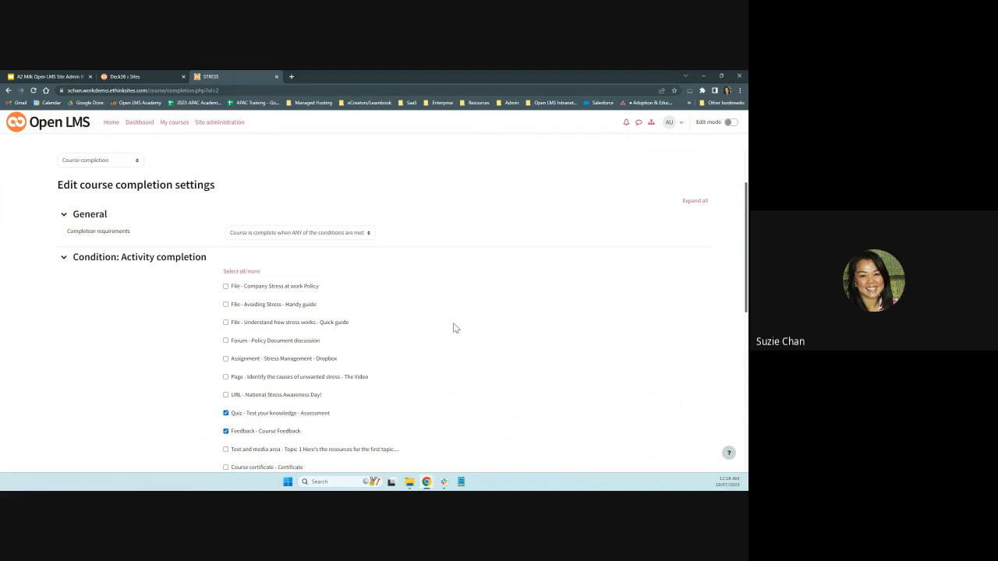
scroll(456, 329, "down", 2)
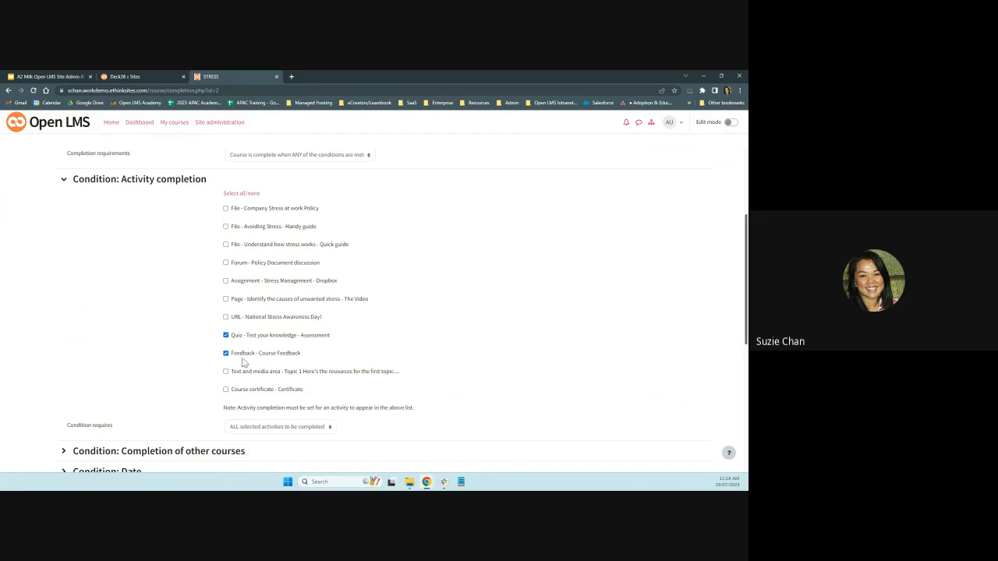
scroll(421, 353, "down", 3)
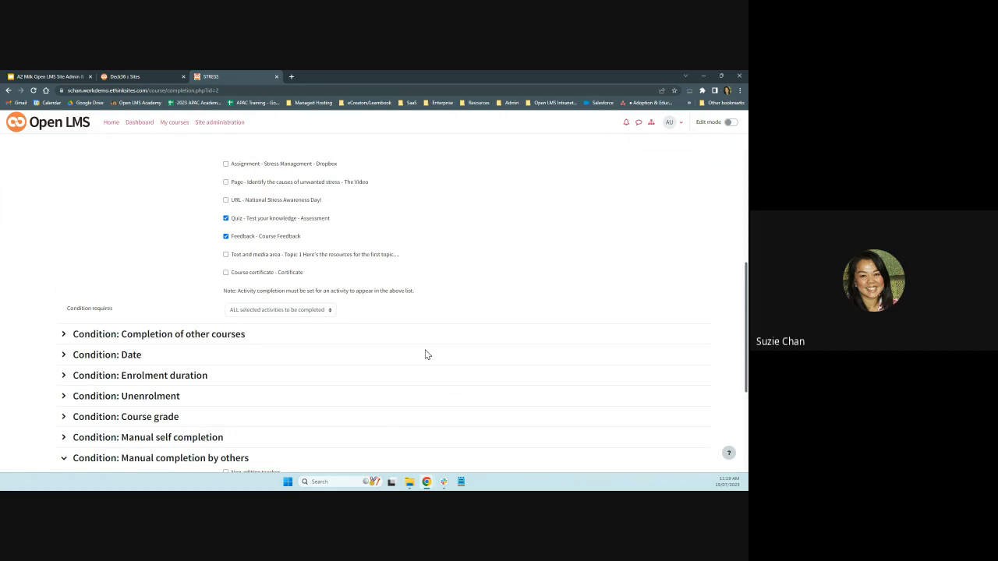
scroll(425, 354, "down", 2)
left_click(66, 340)
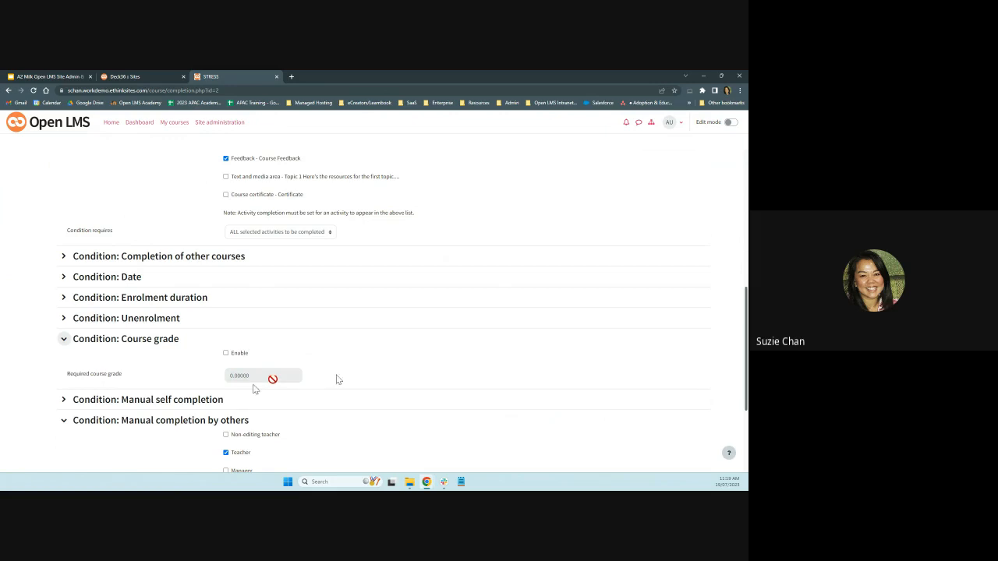
Return to the course's Course completion report and review the criteria for all participants.
scroll(395, 372, "up", 8)
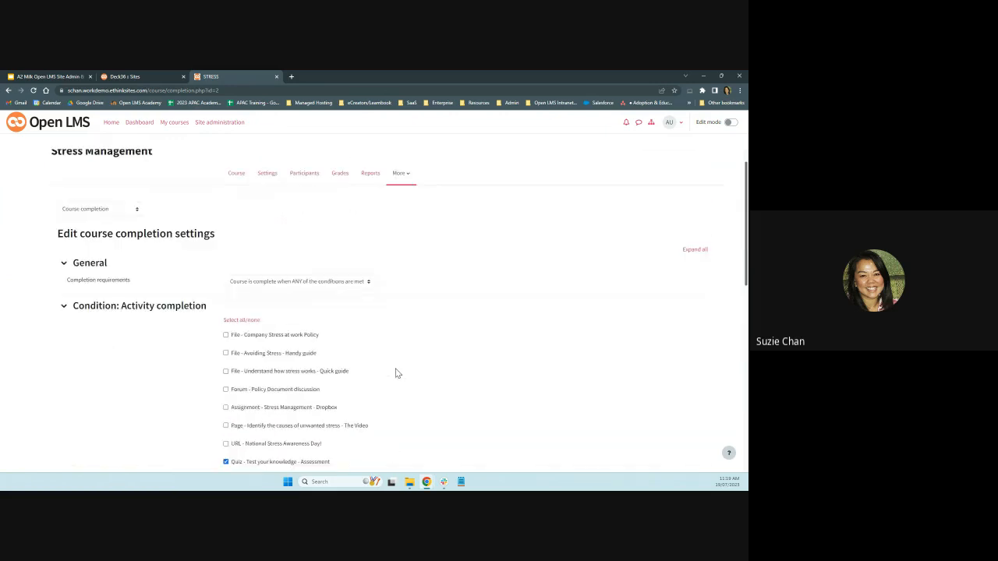
scroll(395, 373, "up", 1)
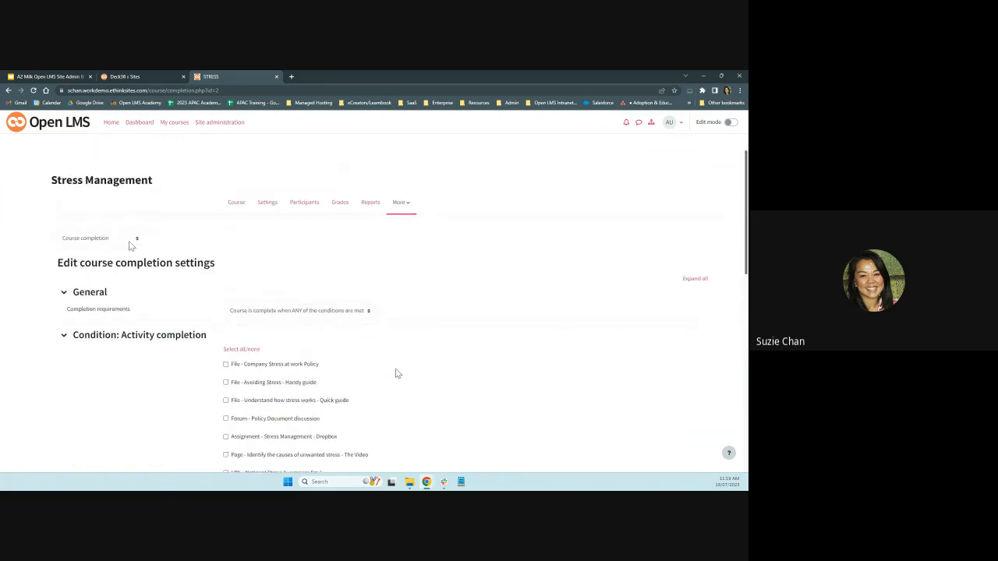
left_click(355, 206)
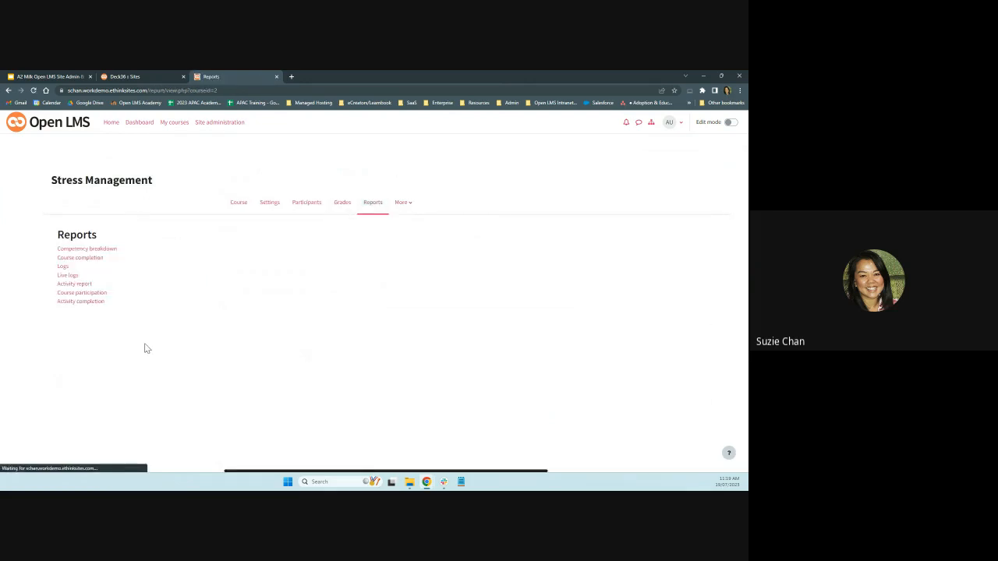
left_click(81, 258)
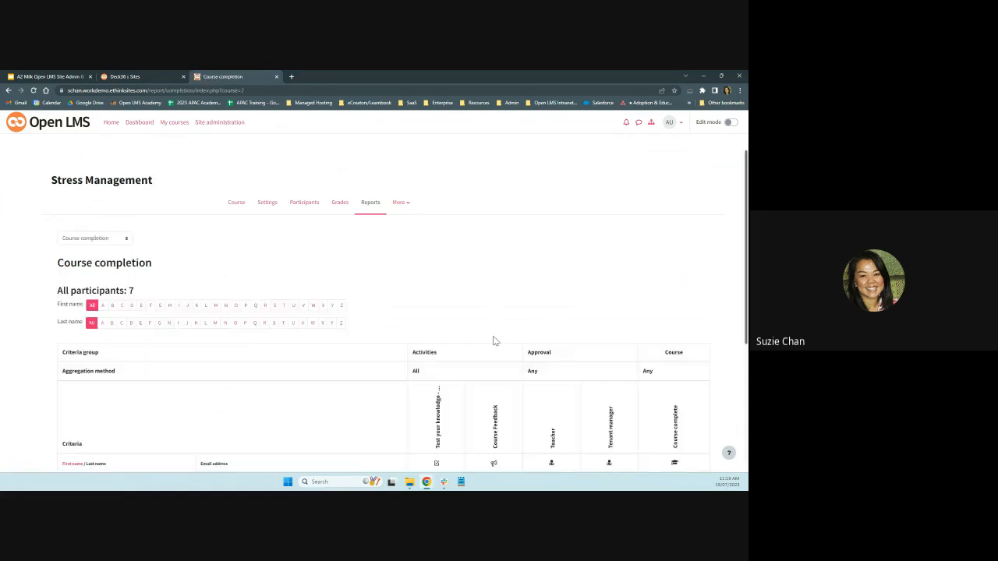
scroll(493, 341, "down", 3)
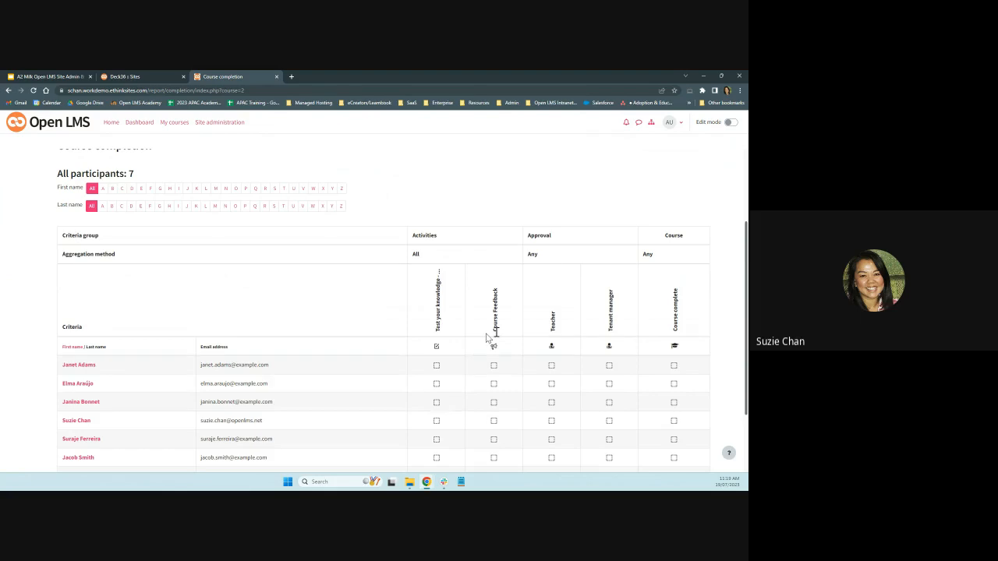
scroll(475, 348, "down", 3)
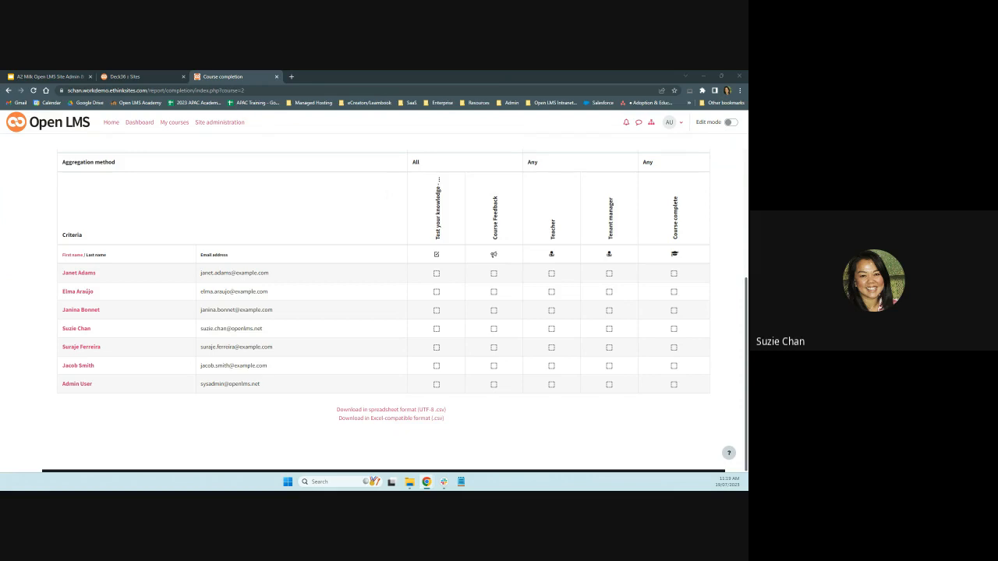
Switch to the Activity report for Stress Management and look over its listed documents and activities.
scroll(138, 283, "up", 5)
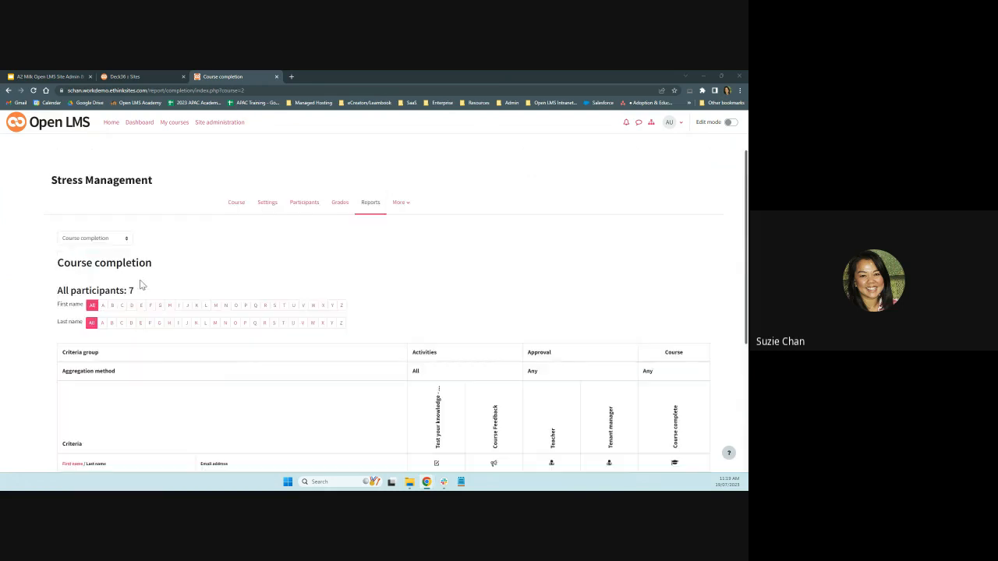
left_click(126, 240)
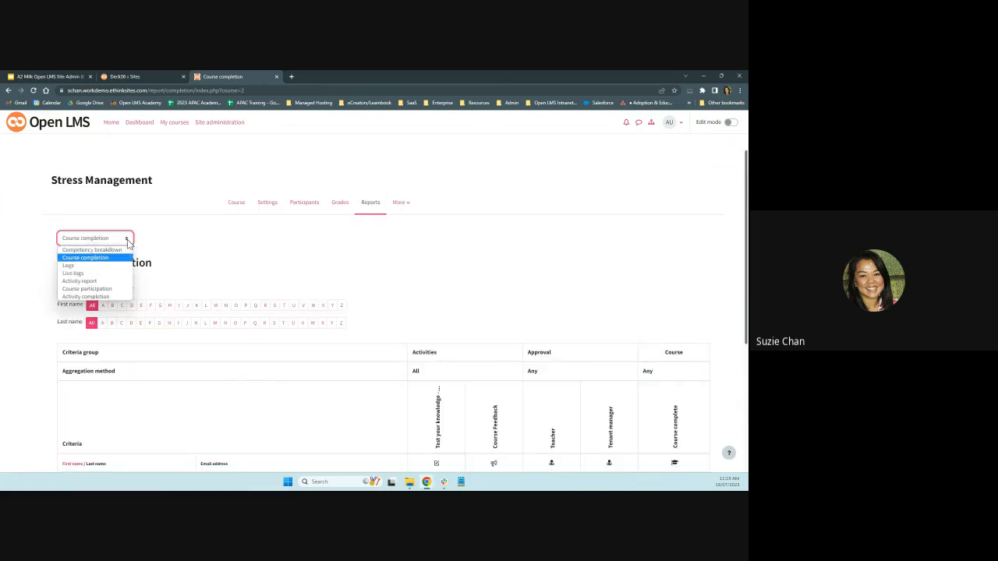
left_click(106, 282)
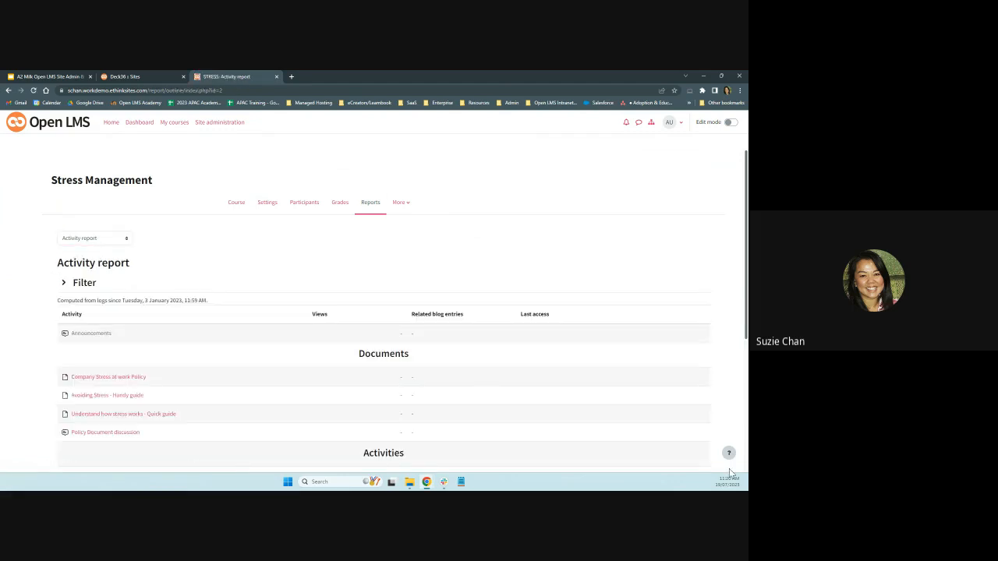
scroll(478, 336, "down", 2)
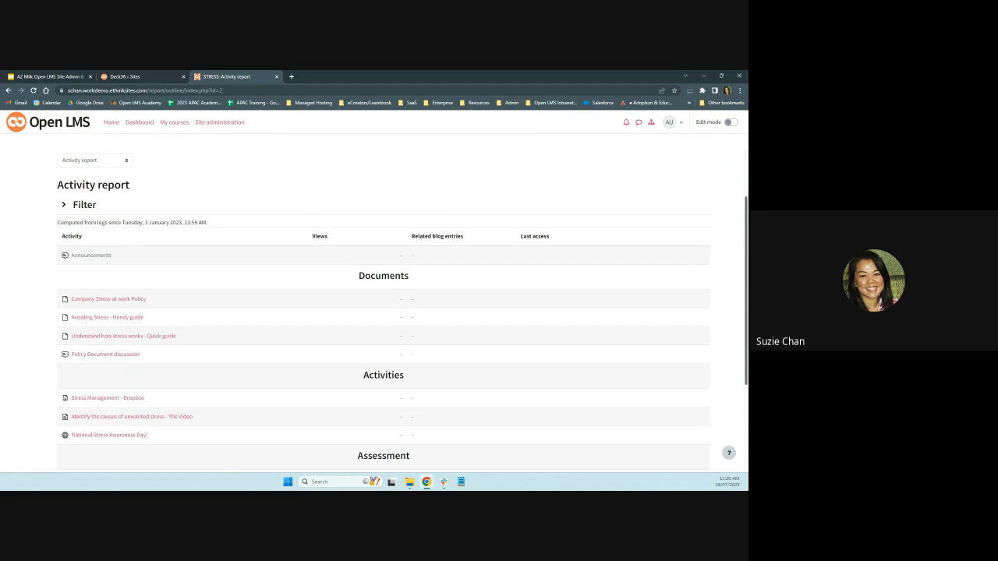
Open the course reuse Import page, view the available reuse options and look through the courses to import data from.
scroll(383, 258, "up", 2)
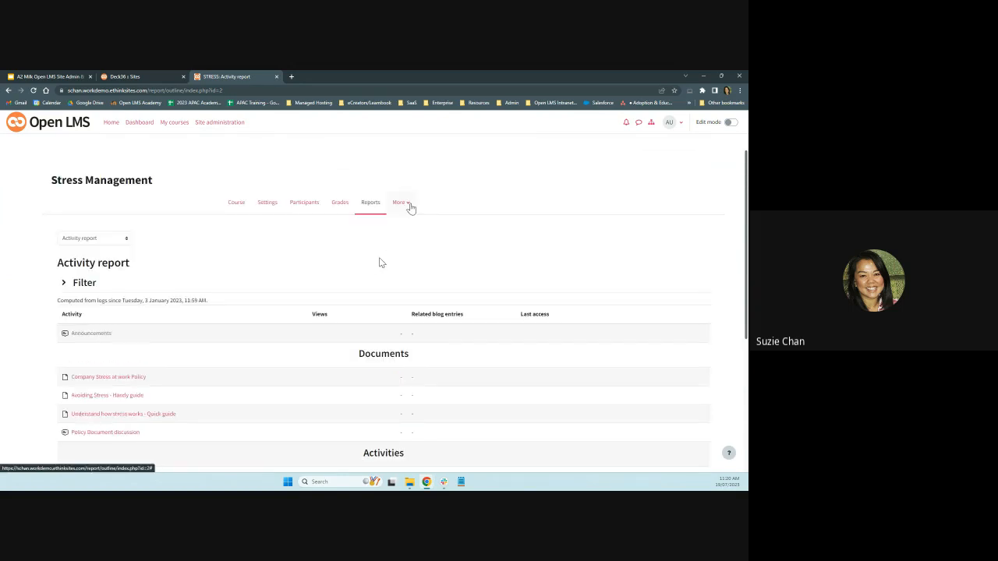
left_click(408, 205)
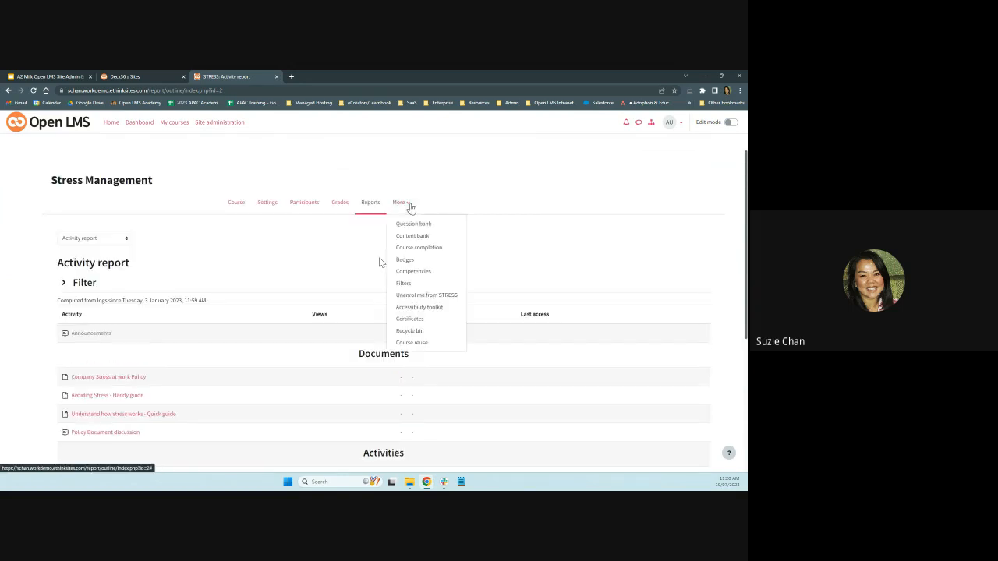
left_click(413, 343)
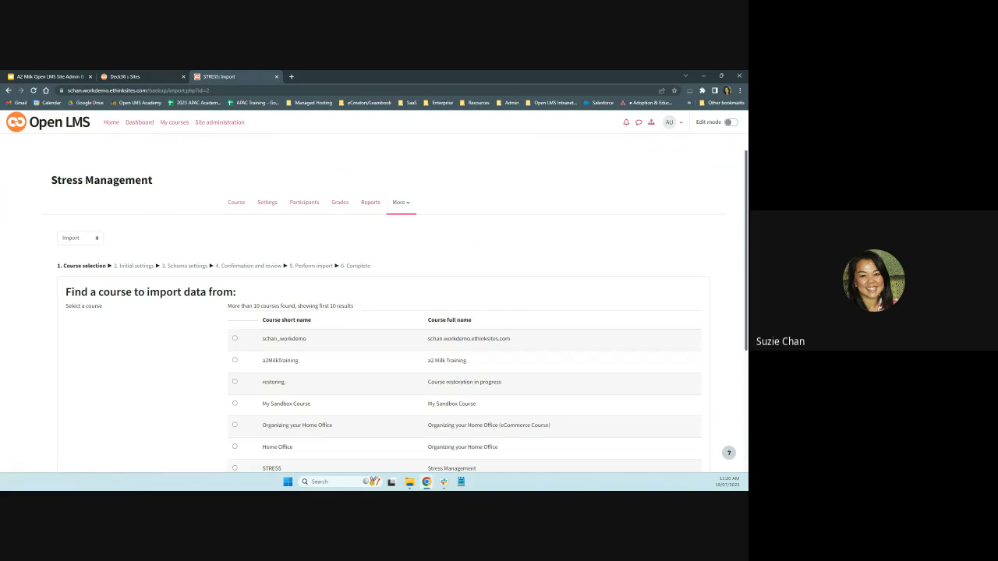
left_click(97, 240)
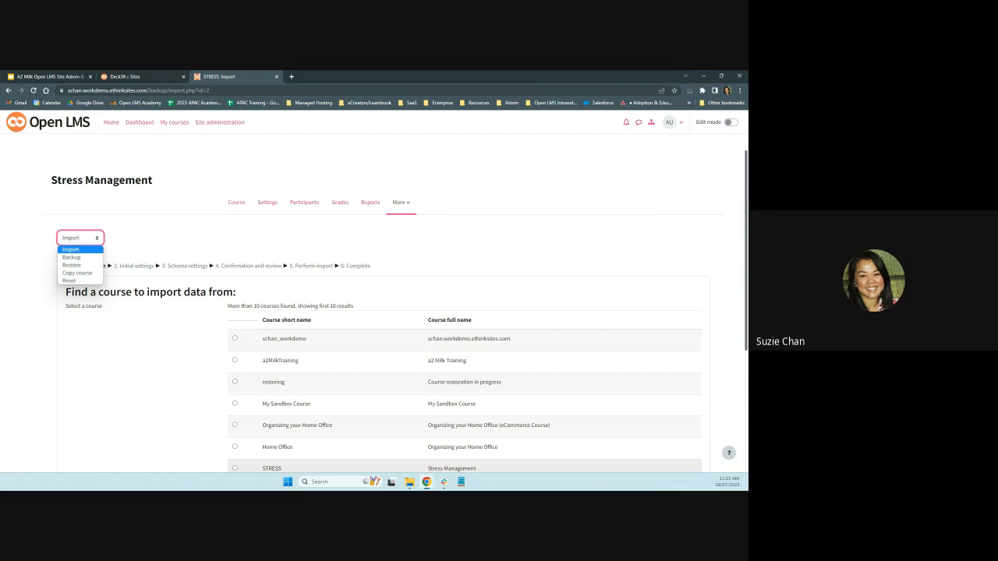
scroll(439, 266, "down", 3)
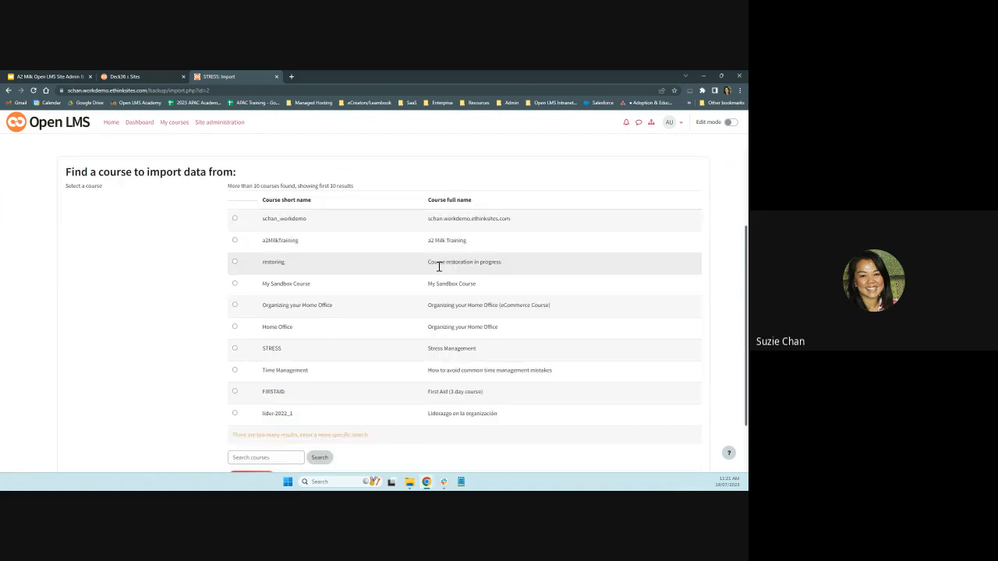
scroll(439, 267, "down", 1)
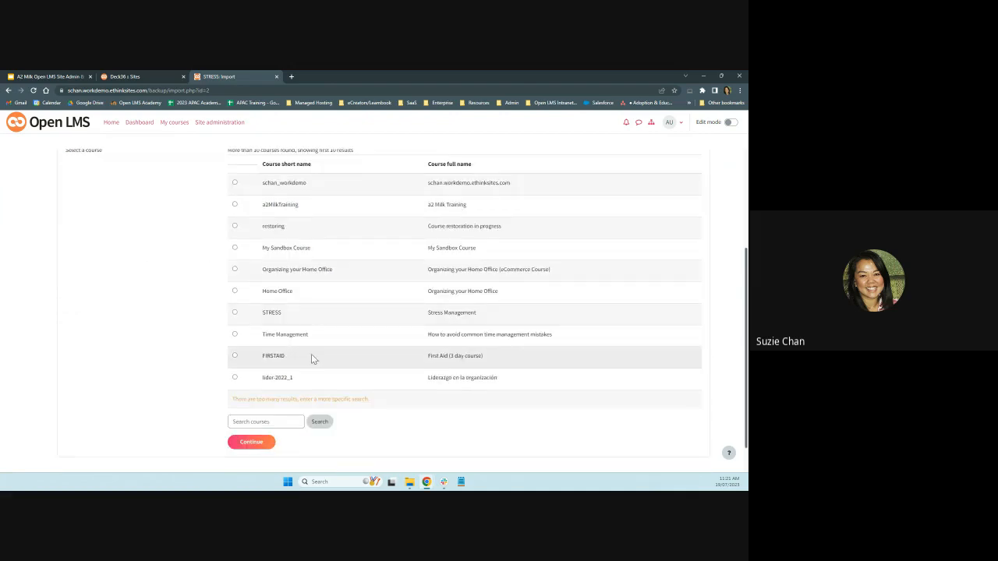
Switch course reuse to Backup and examine the initial backup settings for the Stress Management course.
scroll(152, 245, "up", 3)
left_click(101, 201)
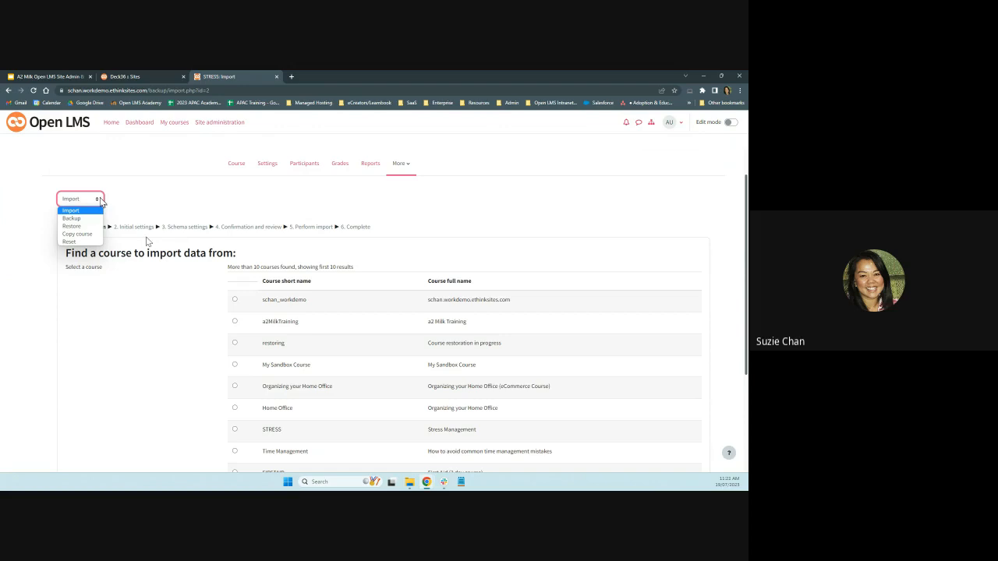
left_click(84, 218)
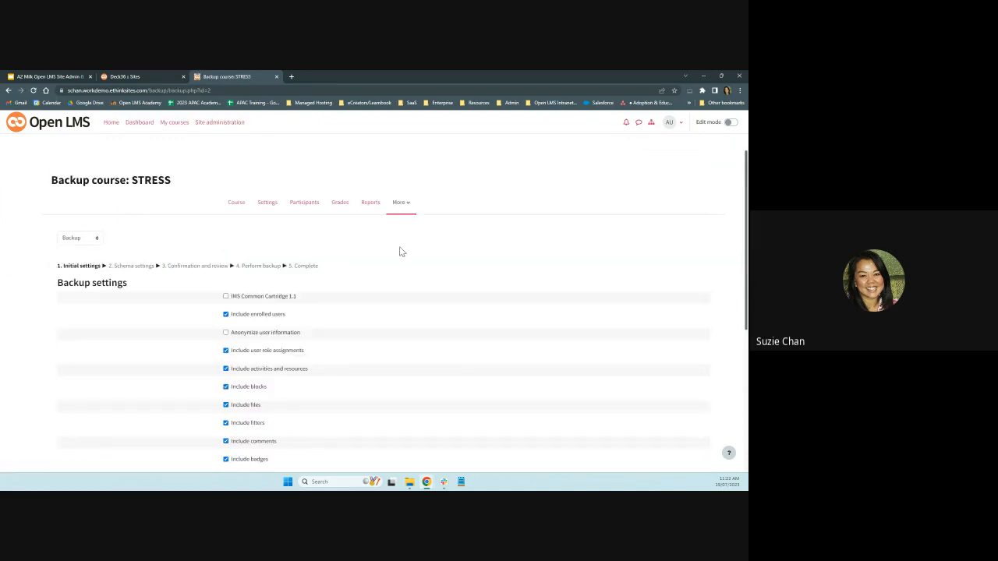
scroll(400, 251, "down", 1)
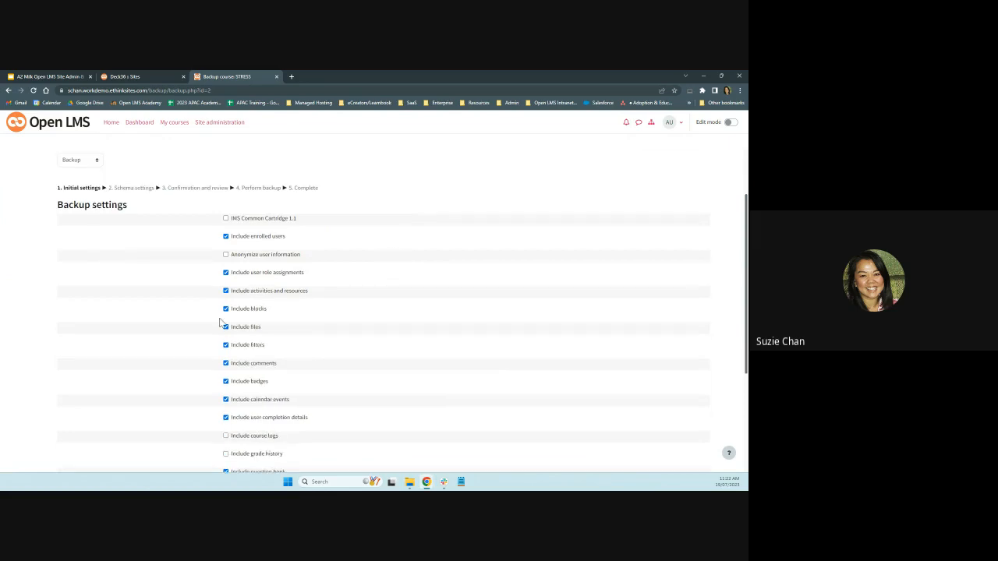
scroll(290, 350, "down", 1)
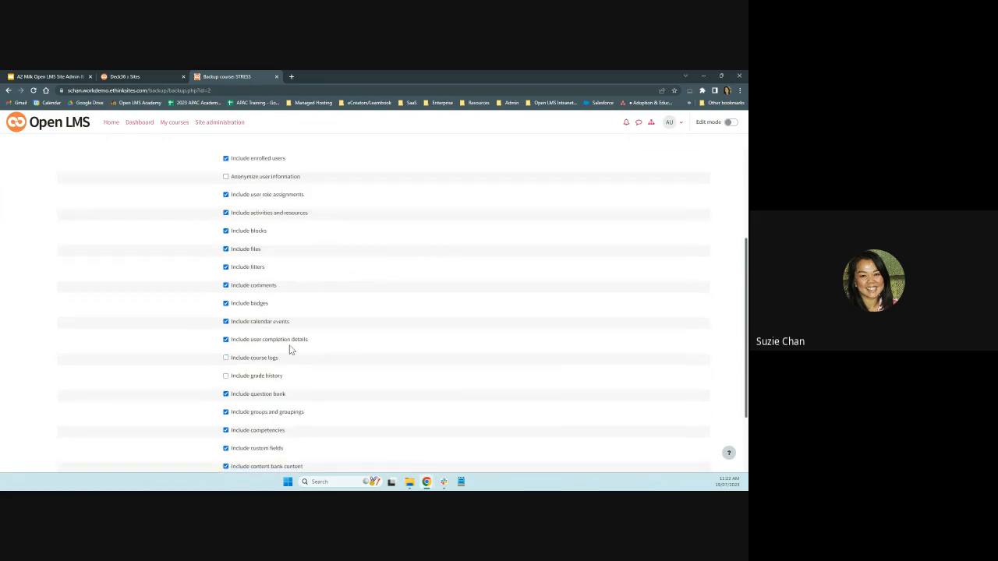
scroll(290, 350, "down", 1)
scroll(298, 314, "up", 1)
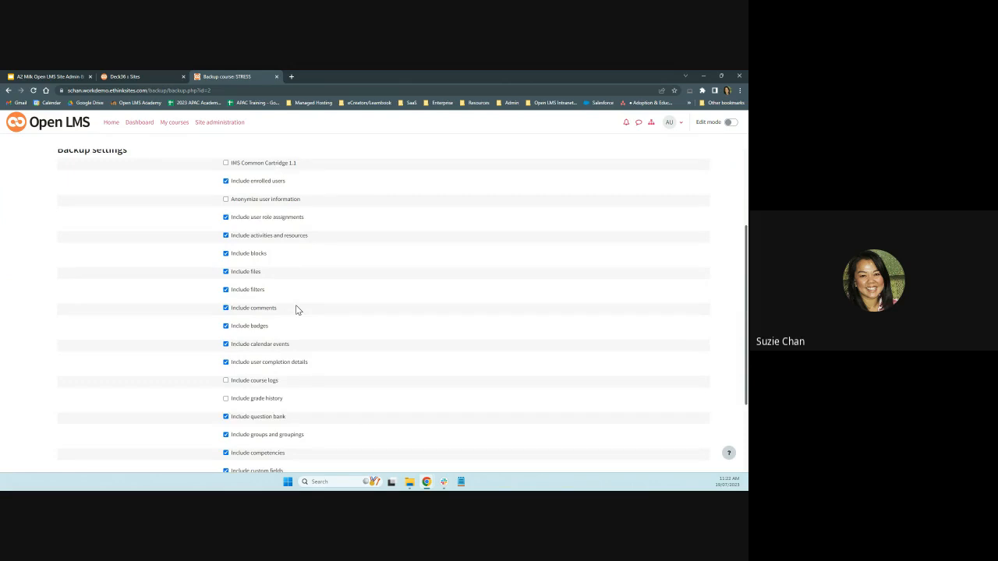
scroll(297, 306, "up", 1)
scroll(302, 304, "up", 1)
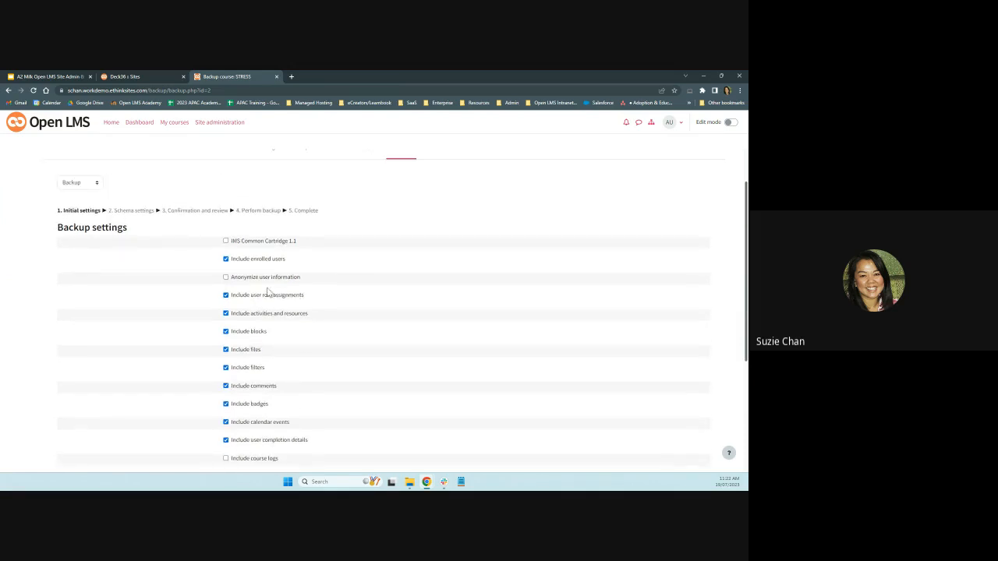
Exclude enrolled users from the Stress Management backup and continue to the schema settings.
left_click(226, 260)
scroll(380, 318, "down", 5)
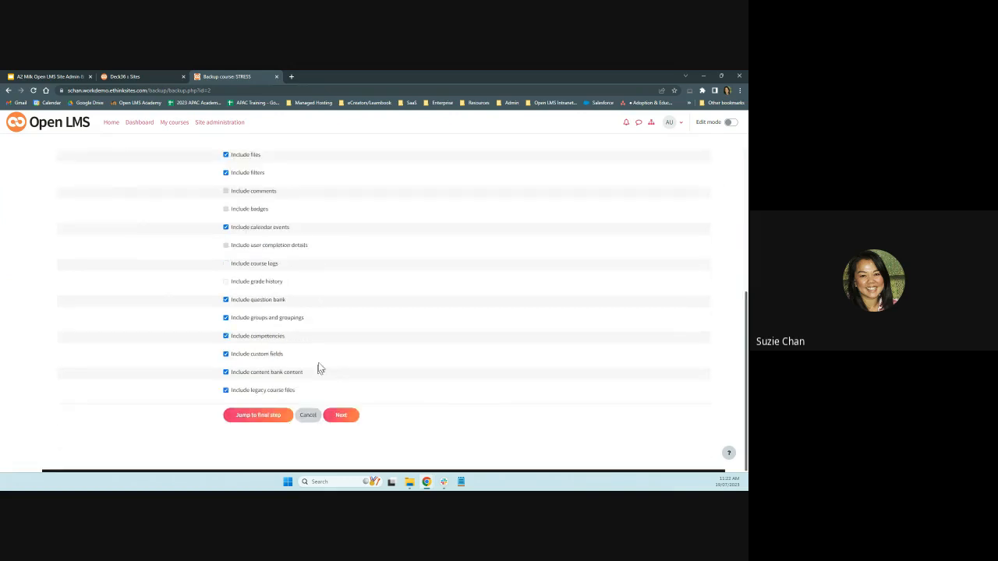
left_click(343, 418)
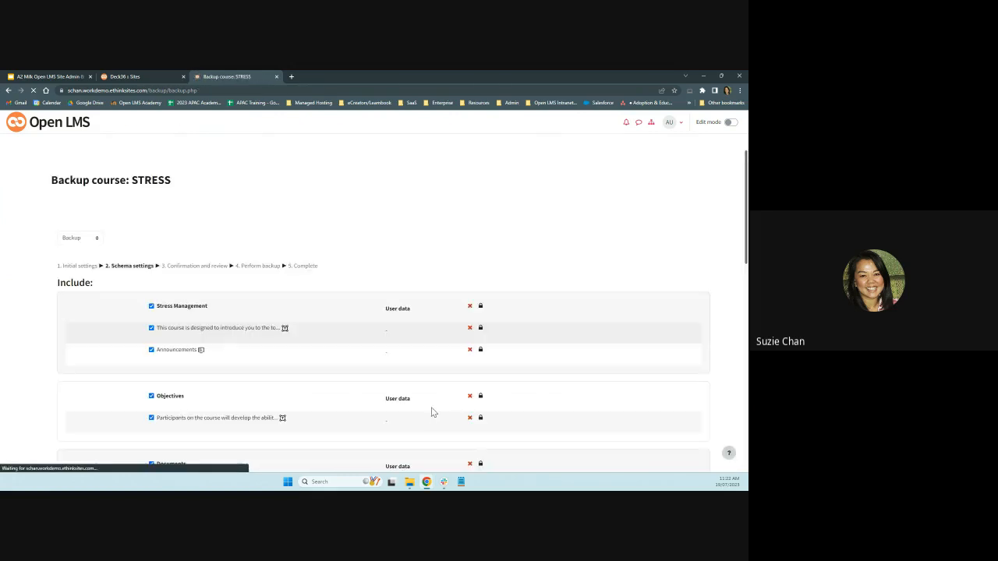
Look through the backup schema, keep every course section and activity included, and proceed to confirmation and review.
scroll(296, 418, "down", 3)
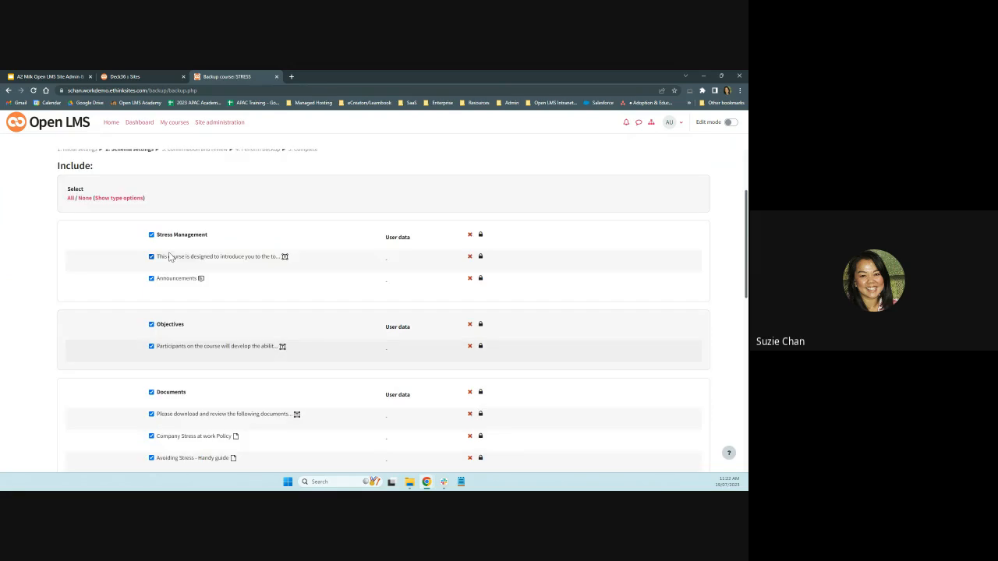
scroll(238, 323, "down", 3)
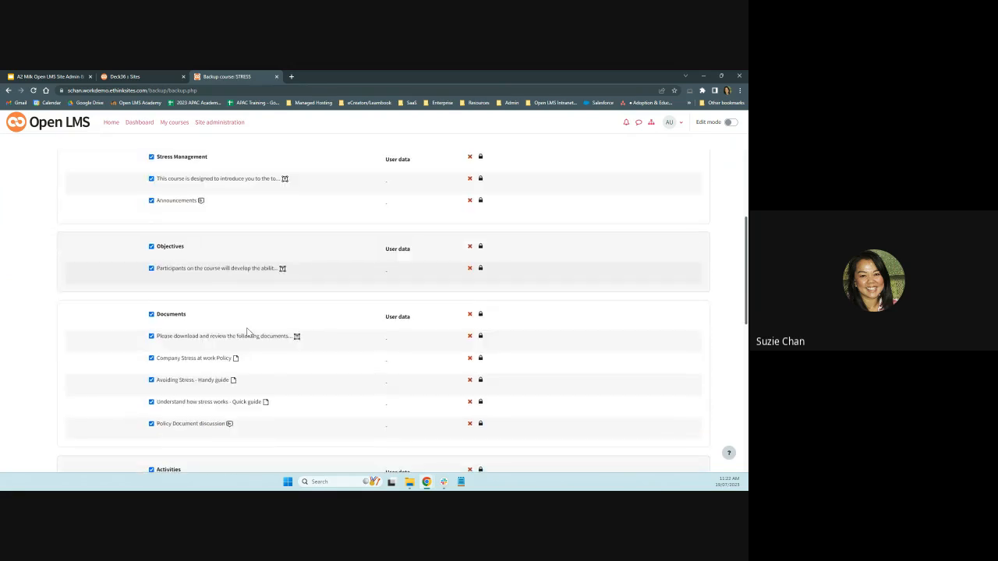
scroll(275, 323, "down", 3)
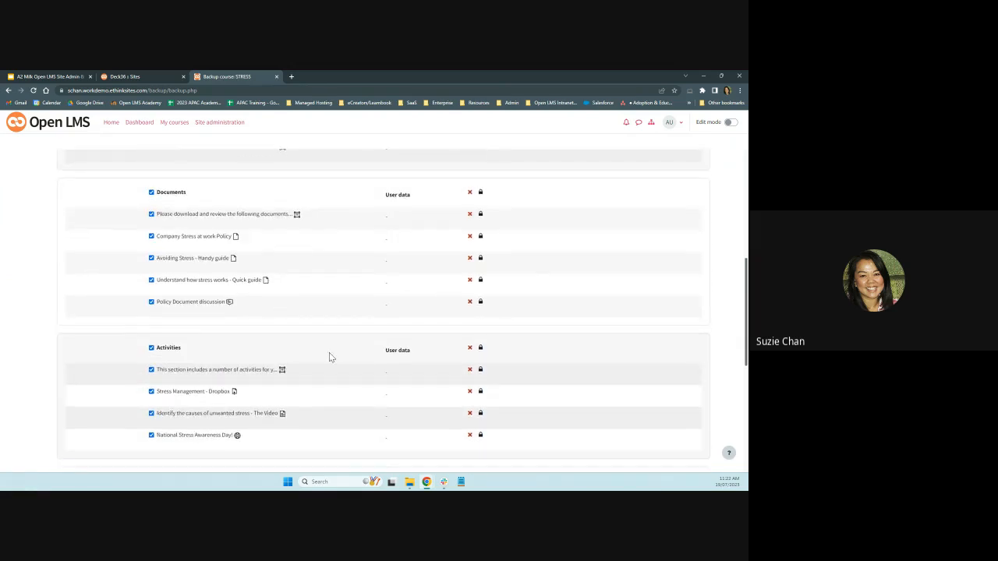
scroll(331, 357, "down", 2)
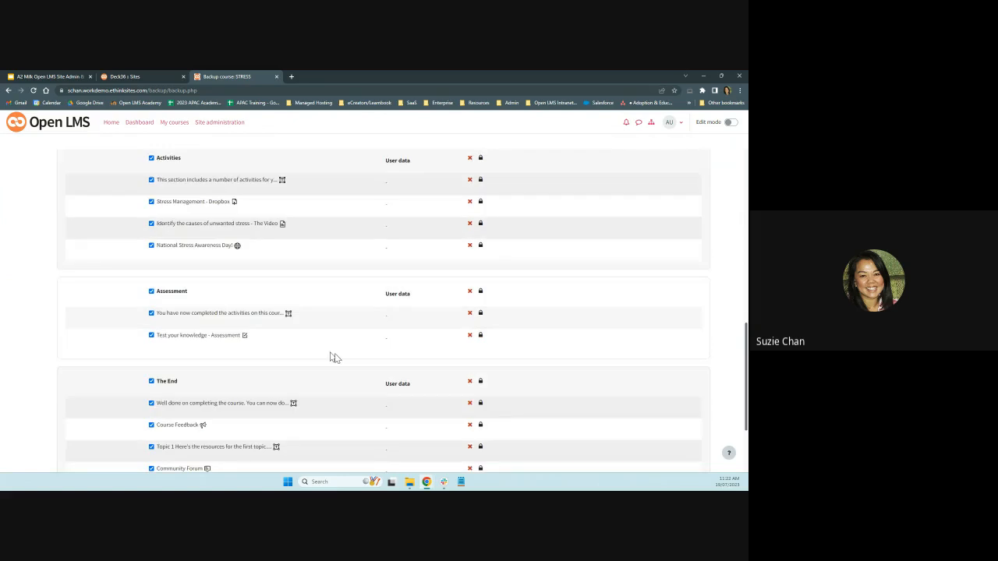
scroll(334, 357, "down", 2)
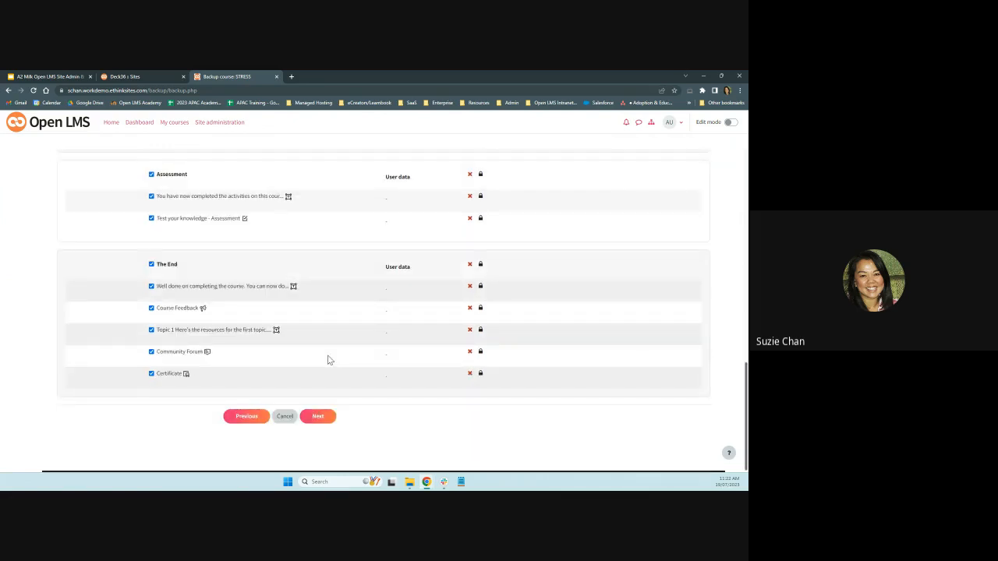
left_click(318, 417)
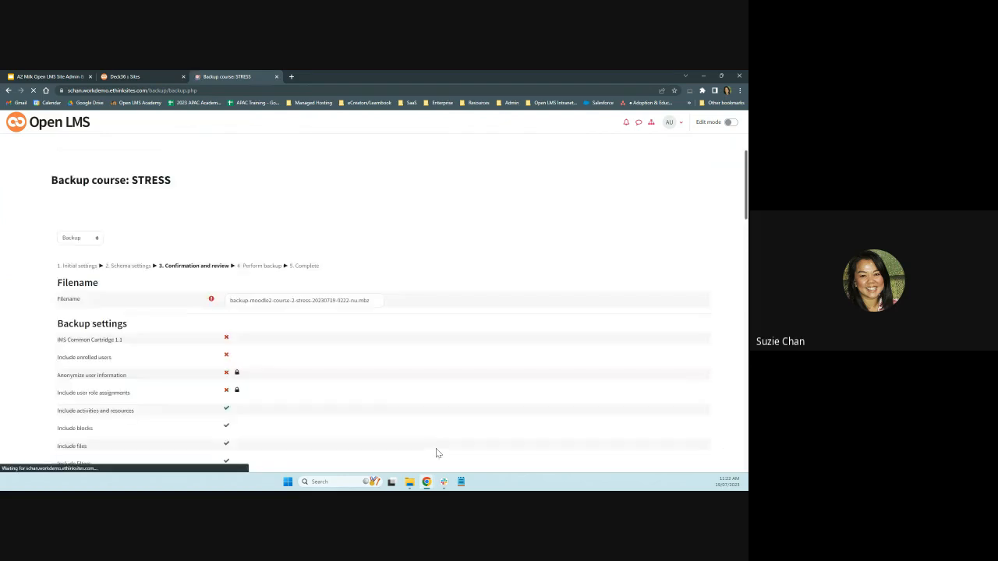
Review the backup filename, settings and included items, perform the backup and continue to the course's Restore page.
scroll(410, 382, "down", 1)
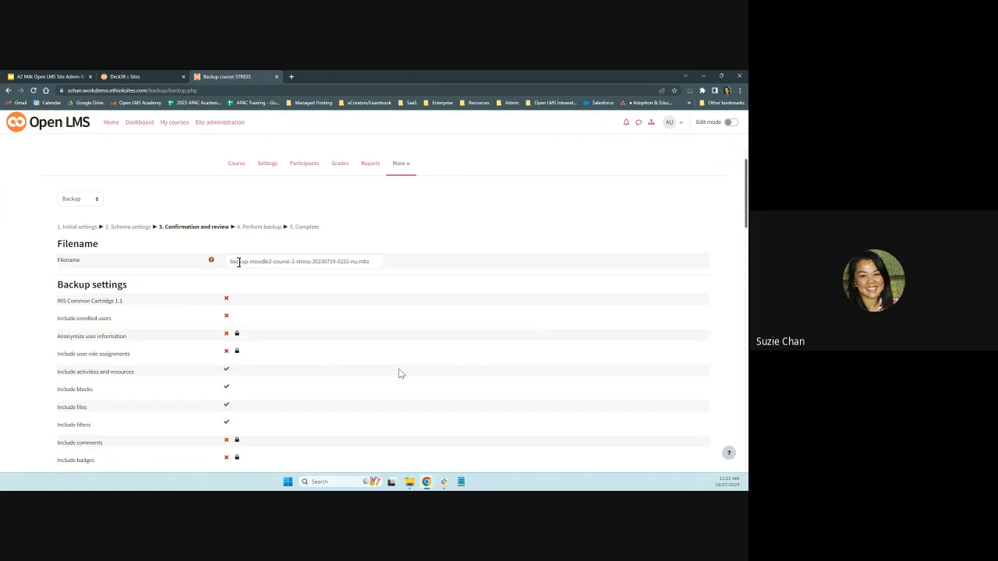
scroll(382, 332, "down", 1)
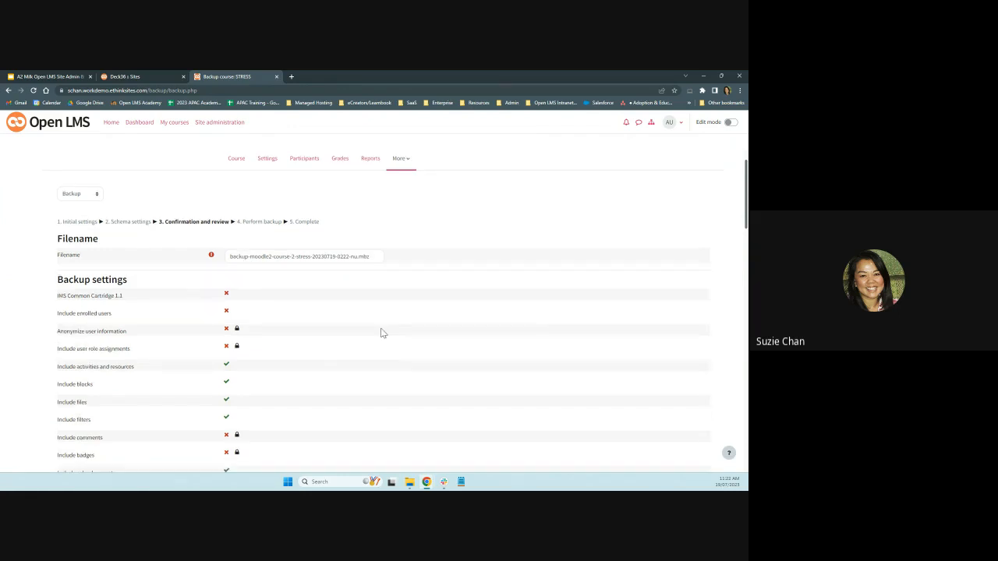
scroll(382, 333, "down", 10)
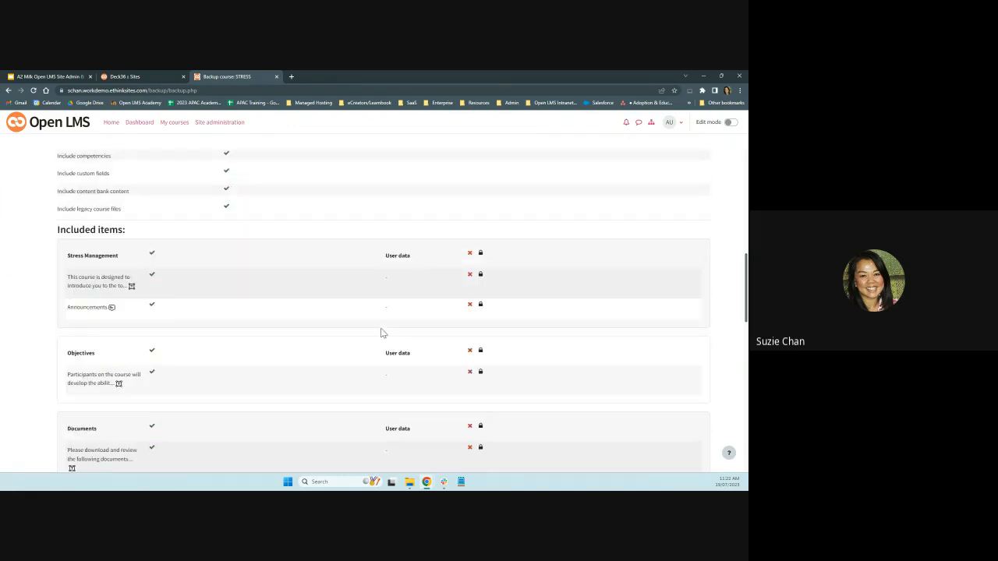
scroll(382, 333, "down", 3)
scroll(382, 333, "down", 5)
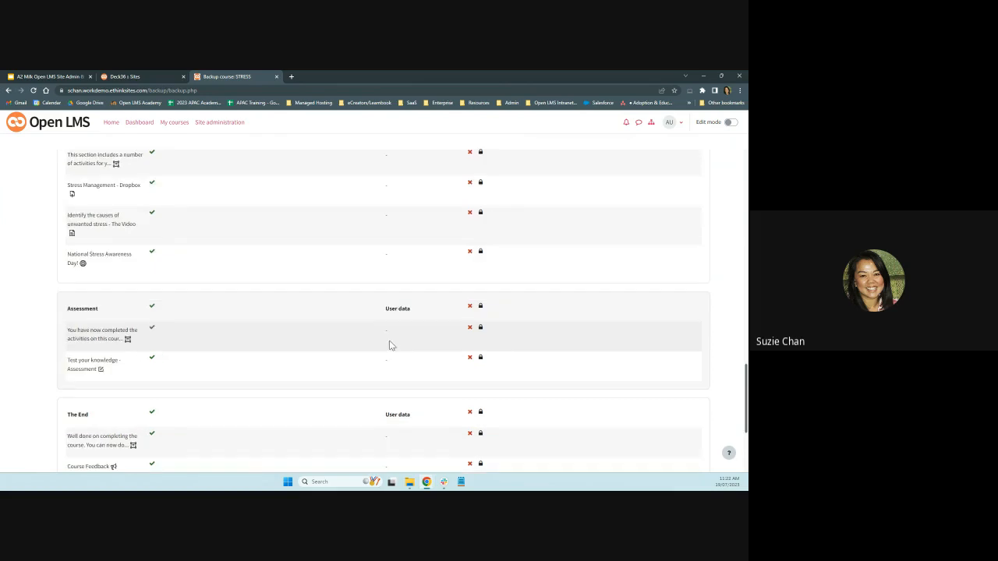
scroll(390, 345, "down", 3)
left_click(336, 408)
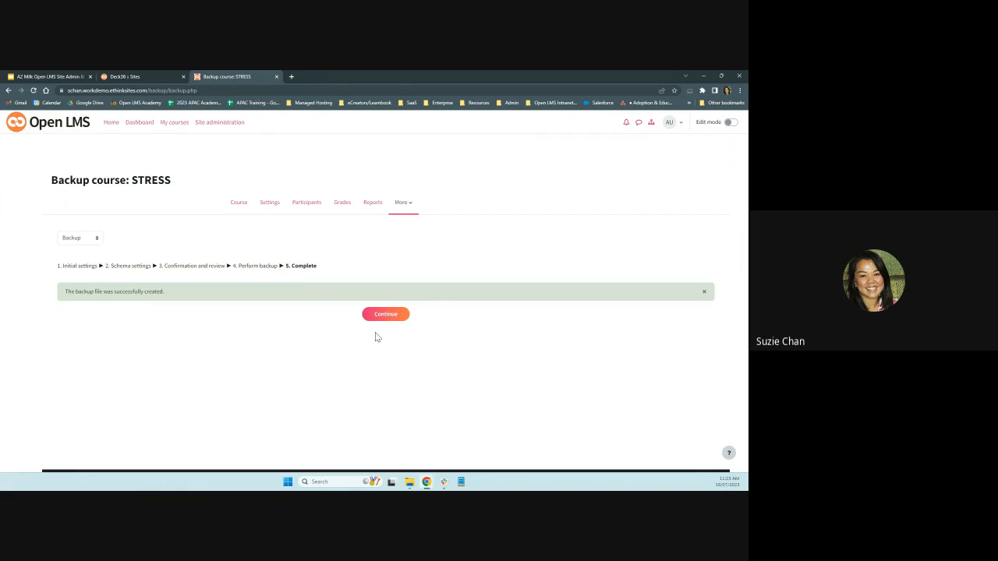
left_click(396, 319)
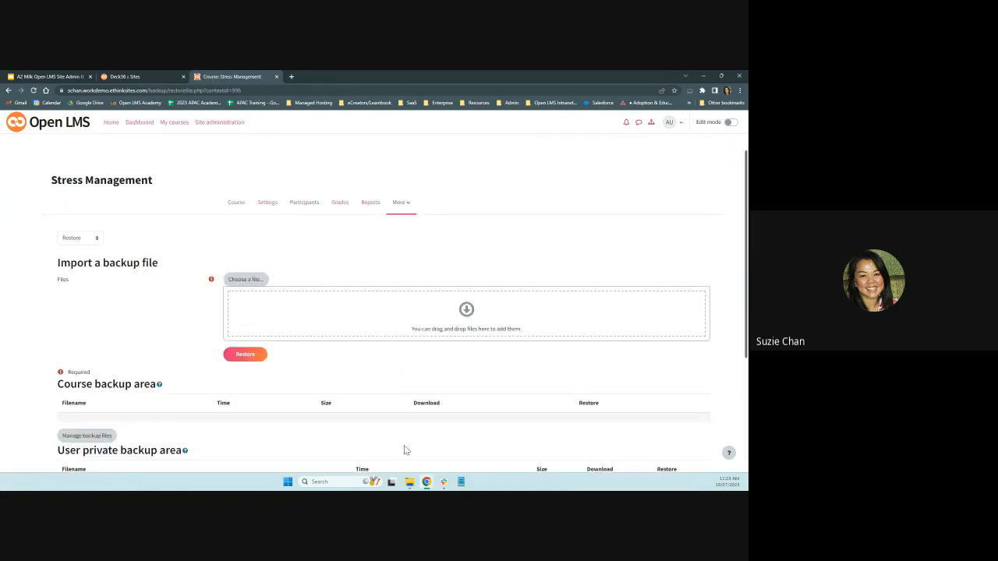
scroll(409, 444, "down", 3)
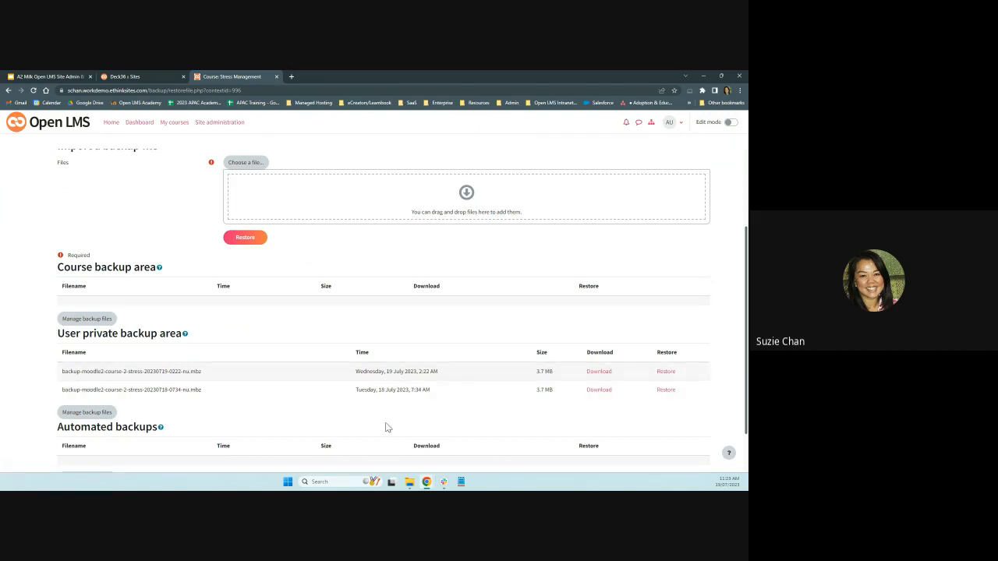
scroll(382, 419, "up", 2)
scroll(381, 419, "up", 1)
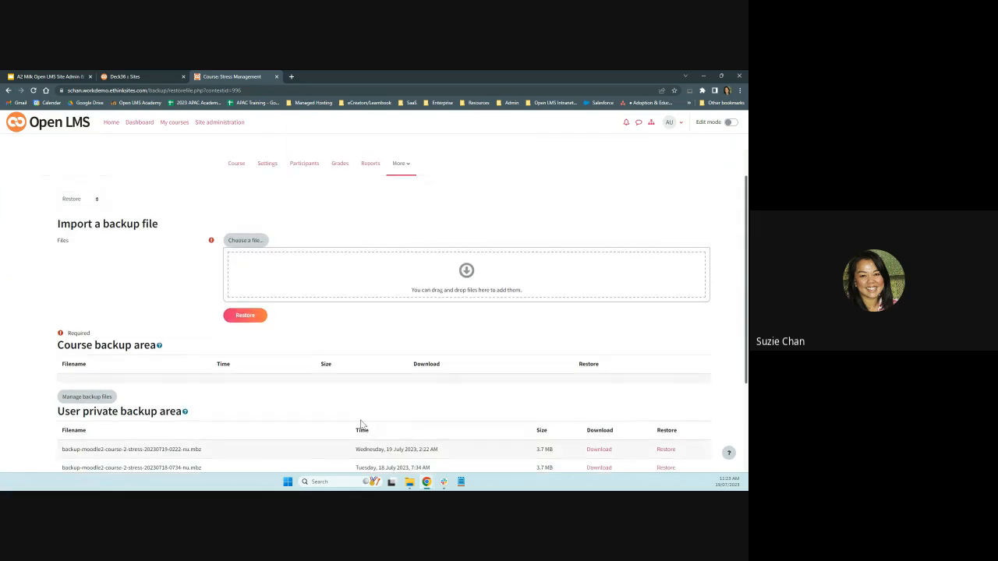
scroll(361, 424, "down", 2)
scroll(595, 459, "up", 1)
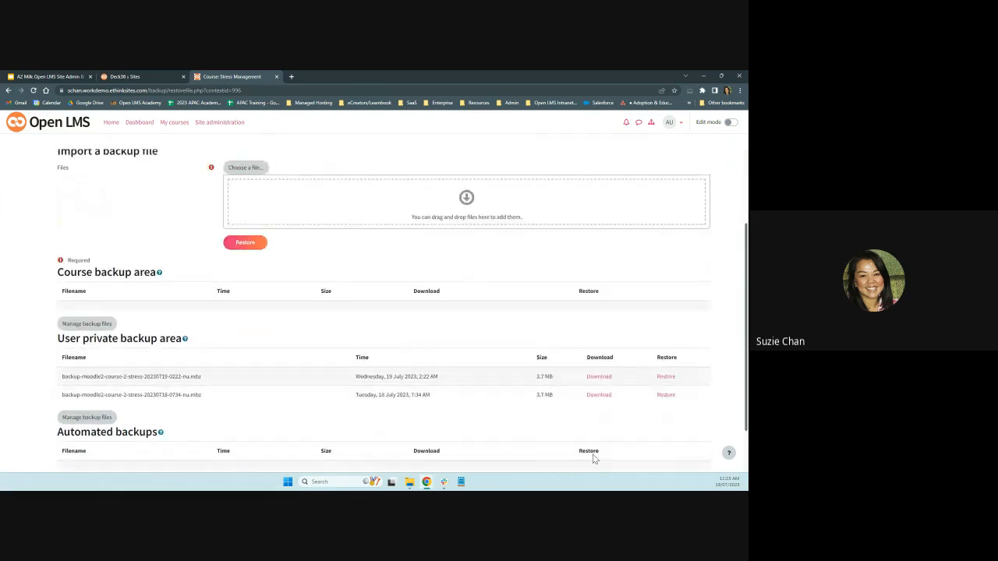
scroll(595, 459, "up", 3)
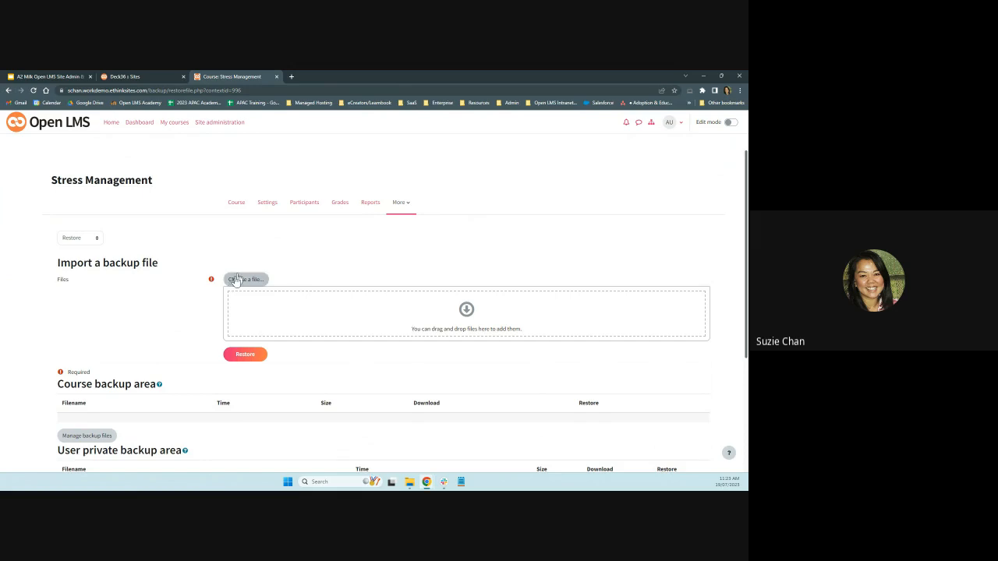
scroll(417, 351, "down", 2)
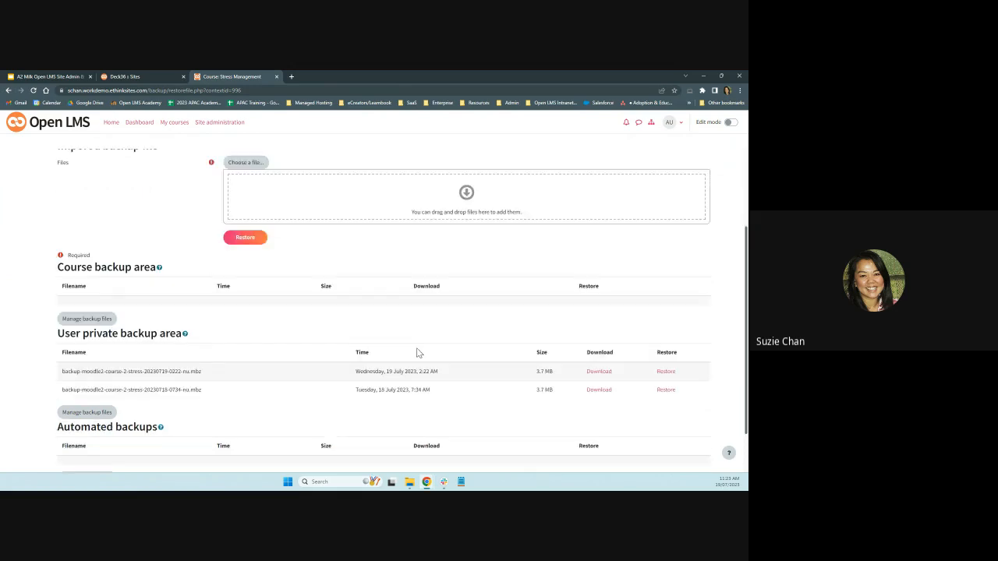
left_click(667, 372)
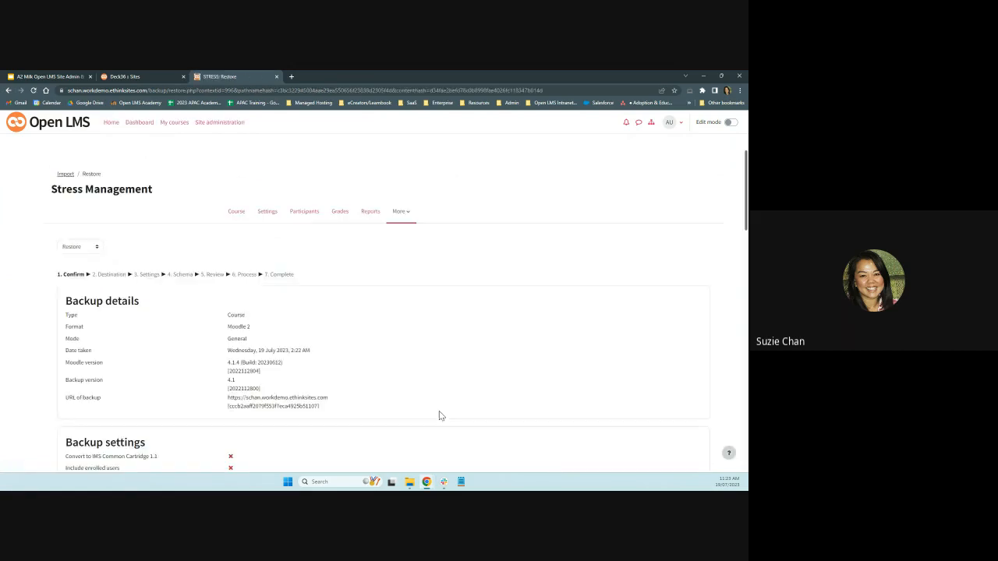
Review the backup details, backup settings and course sections, and confirm them to reach the restore destination.
scroll(407, 243, "down", 3)
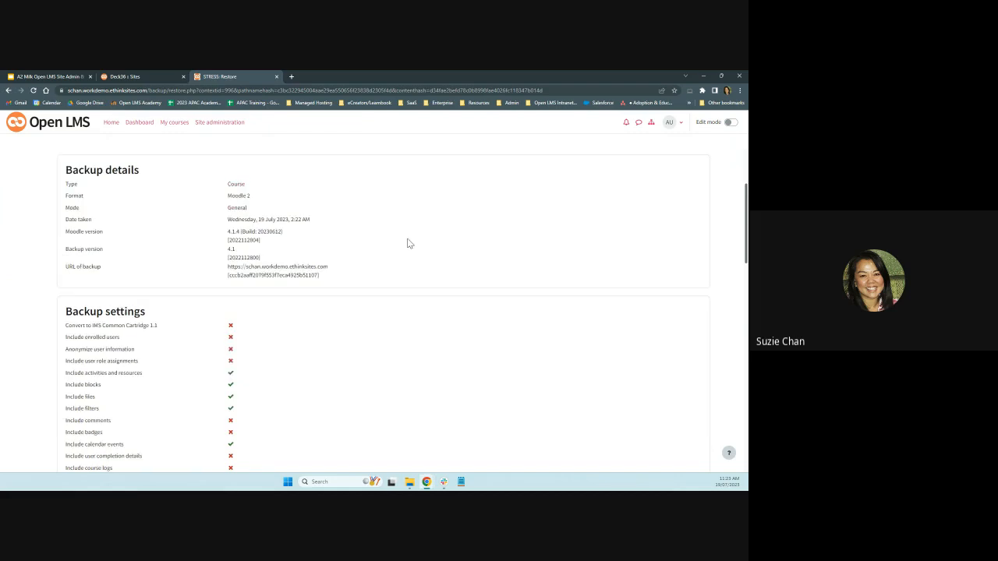
scroll(407, 243, "down", 5)
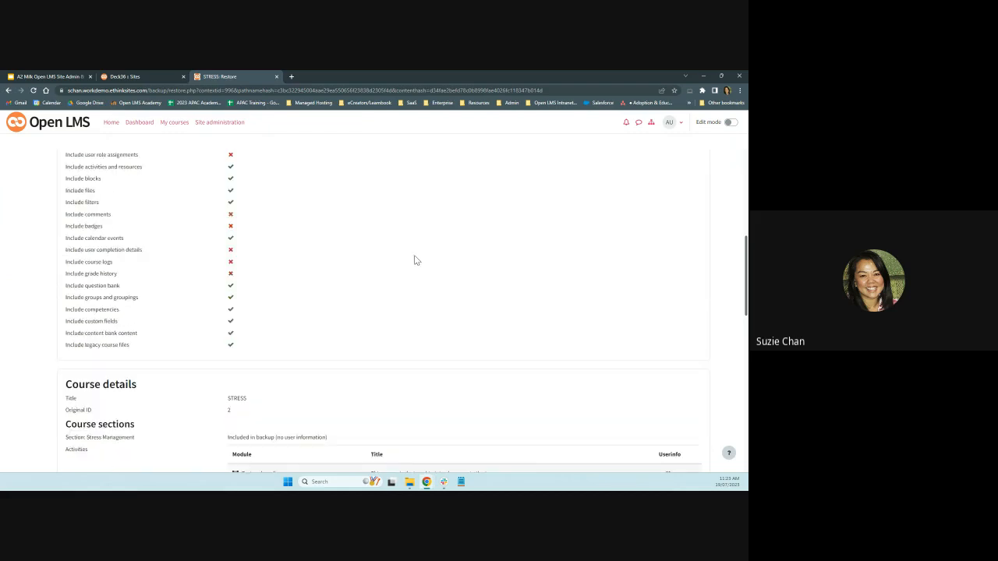
scroll(416, 260, "down", 6)
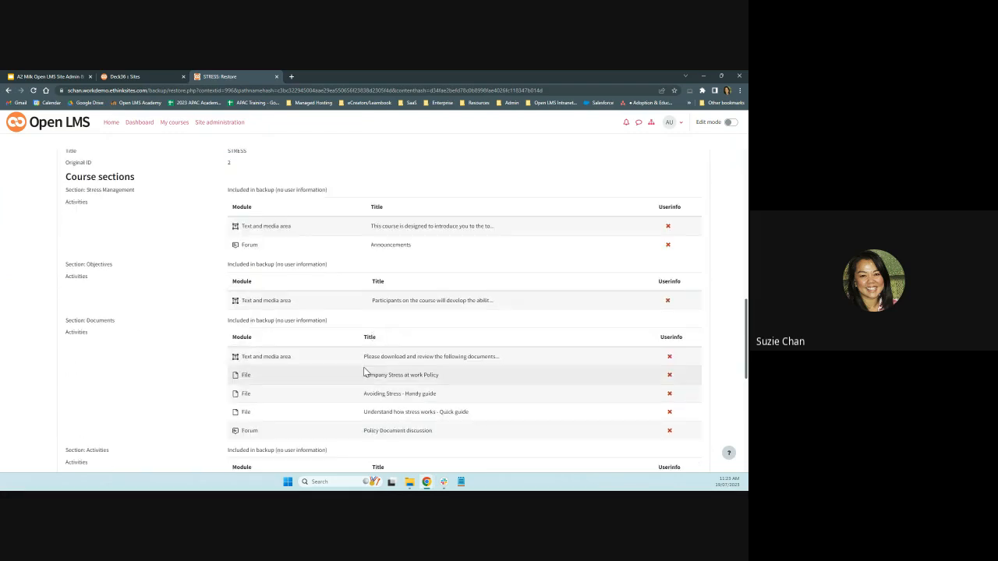
scroll(364, 372, "down", 15)
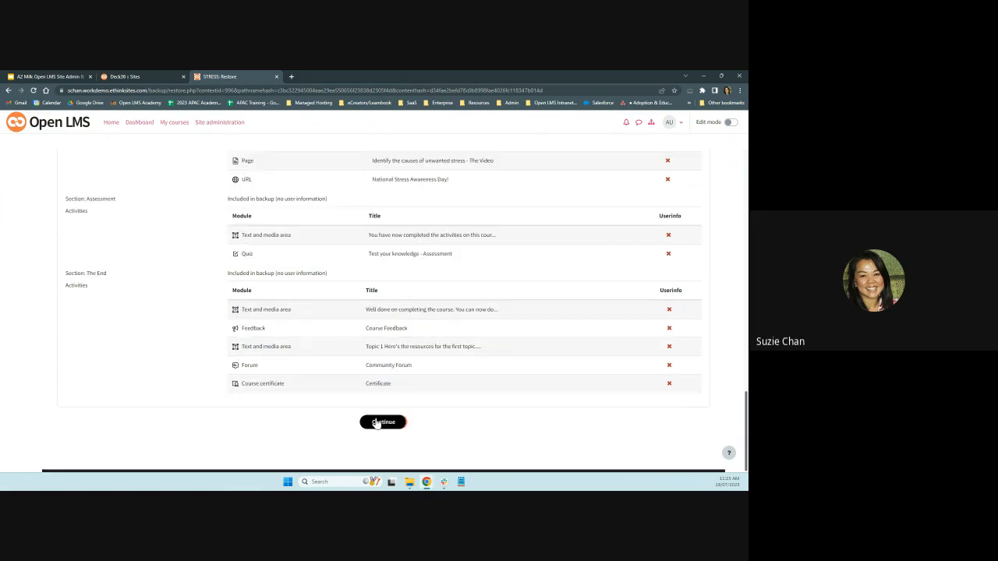
left_click(378, 423)
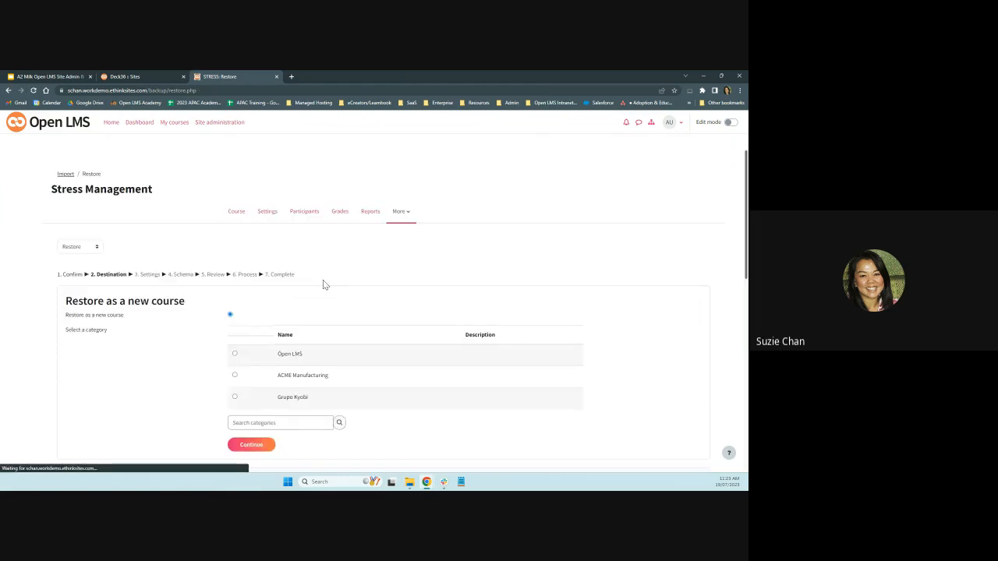
Set the backup to restore as a new course in the Open LMS category.
scroll(323, 283, "down", 1)
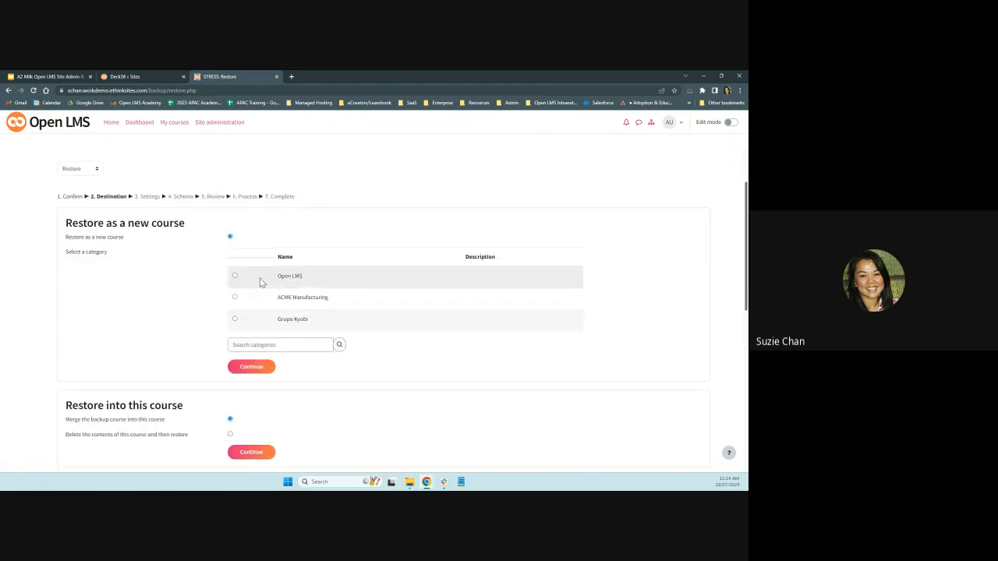
left_click(236, 276)
left_click(252, 368)
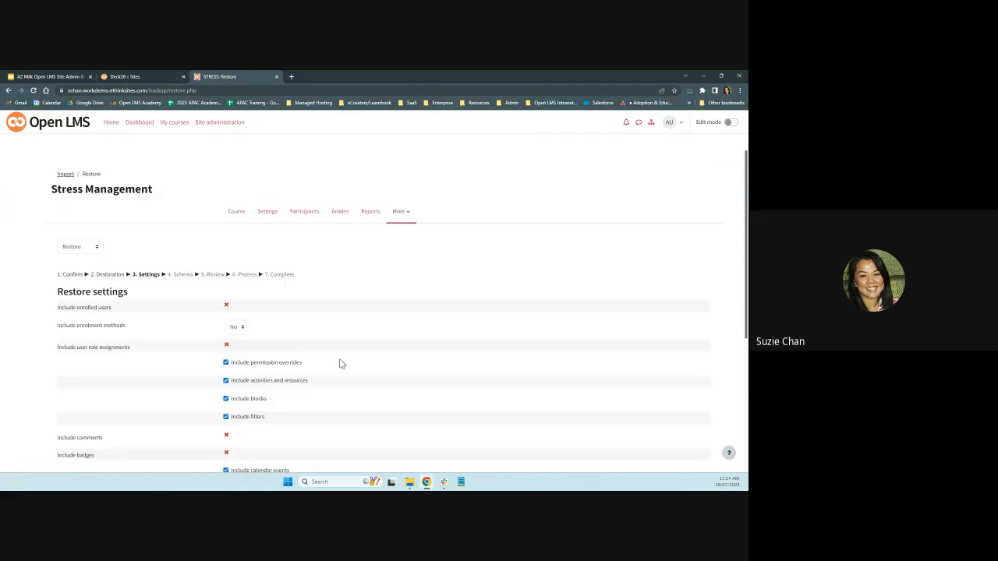
Accept the restore settings with enrolment methods left at No and continue to the schema.
scroll(319, 364, "down", 2)
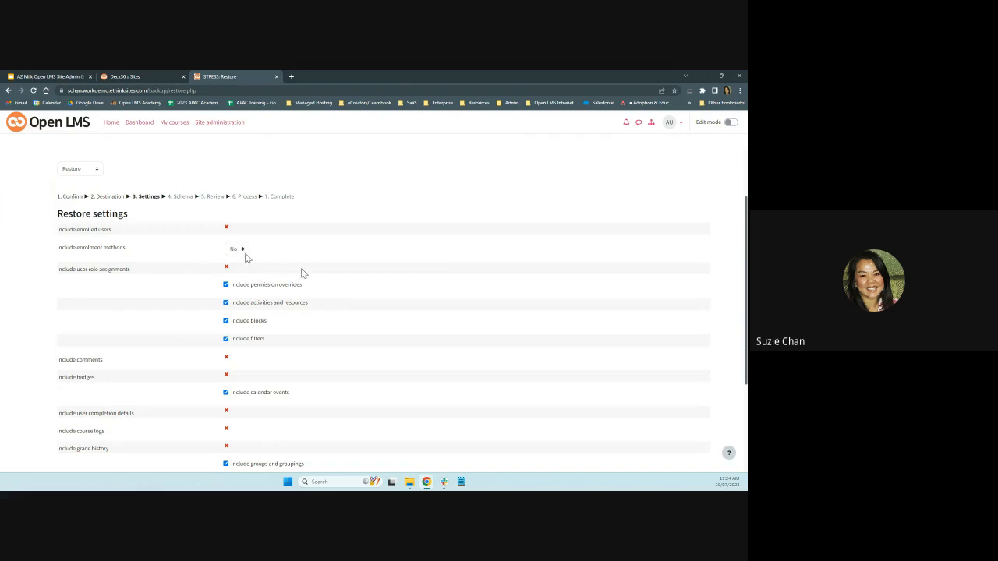
scroll(474, 349, "down", 4)
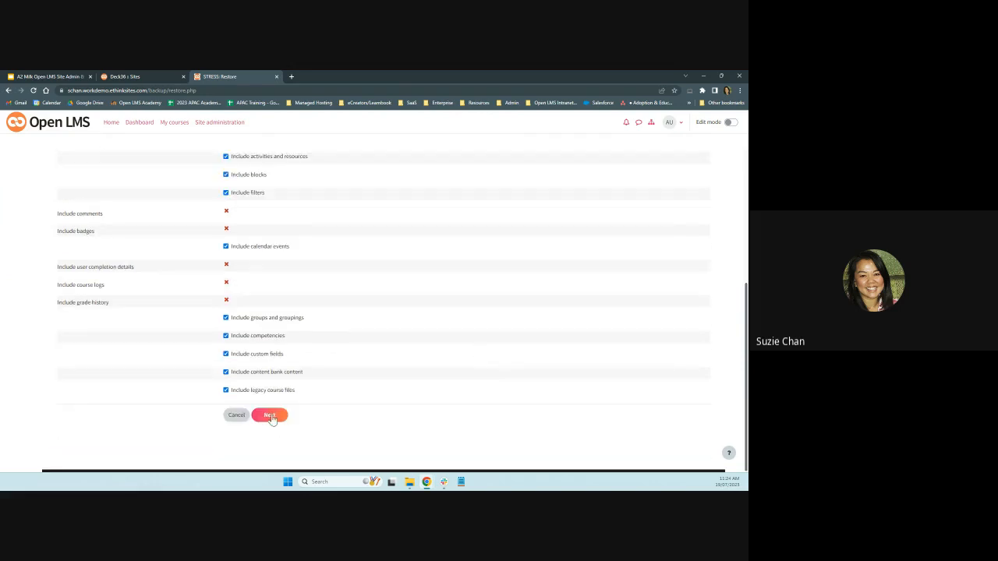
left_click(270, 416)
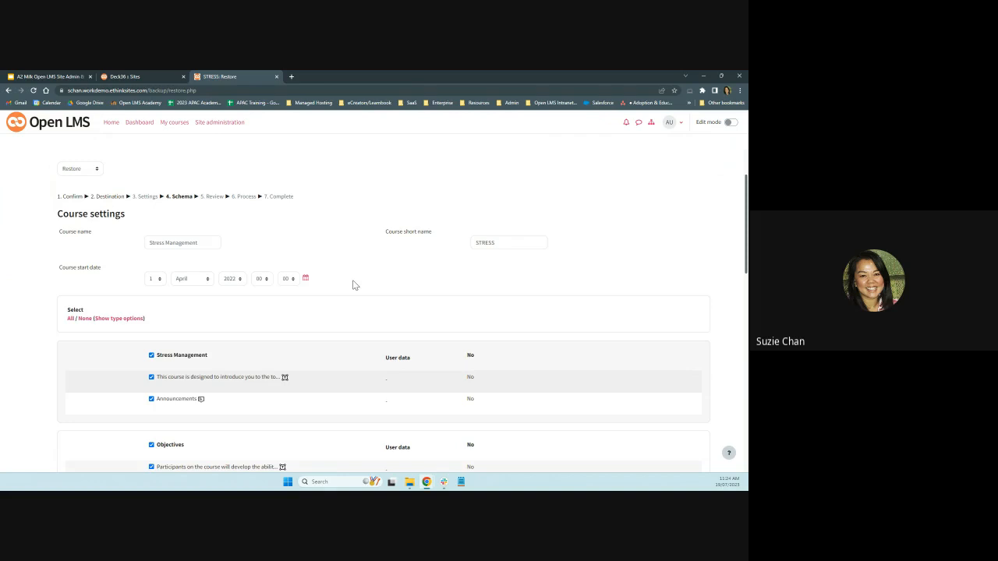
Name the restored course "Stress Management 2" with short name "STRESS2", keep all sections selected and continue to the review.
left_click(205, 243)
type("2")
left_click(507, 241)
type("2")
scroll(363, 304, "down", 2)
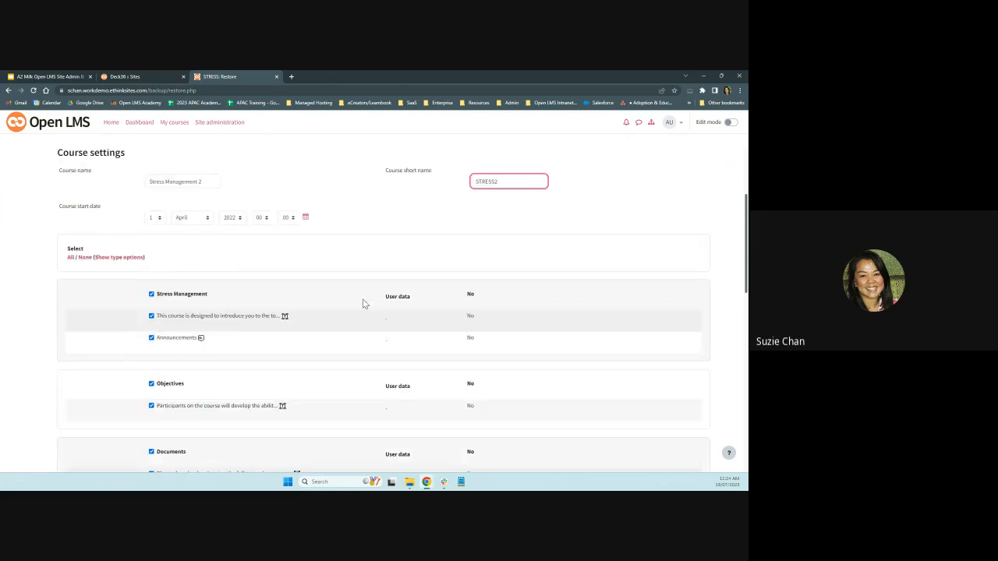
scroll(363, 304, "down", 6)
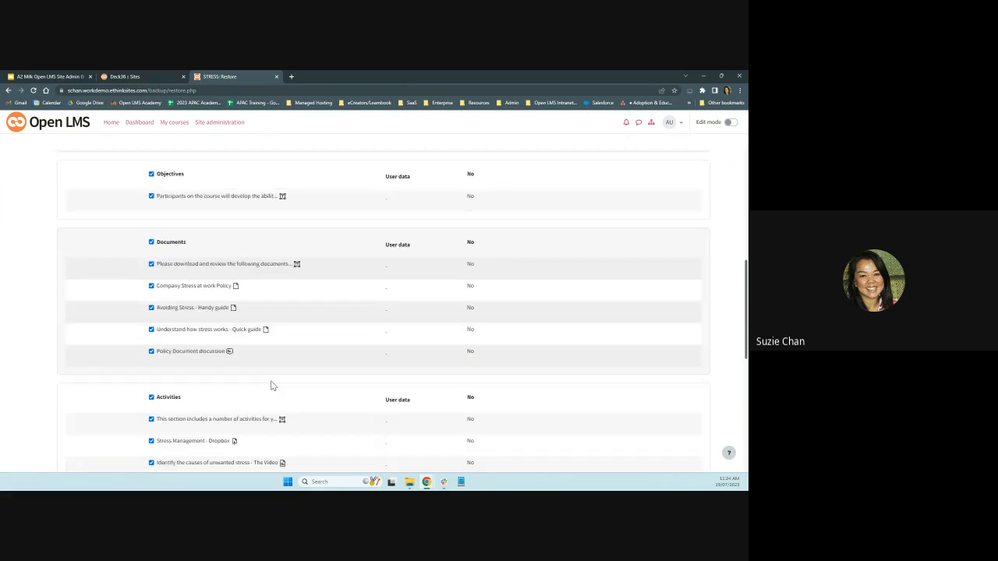
scroll(272, 385, "down", 10)
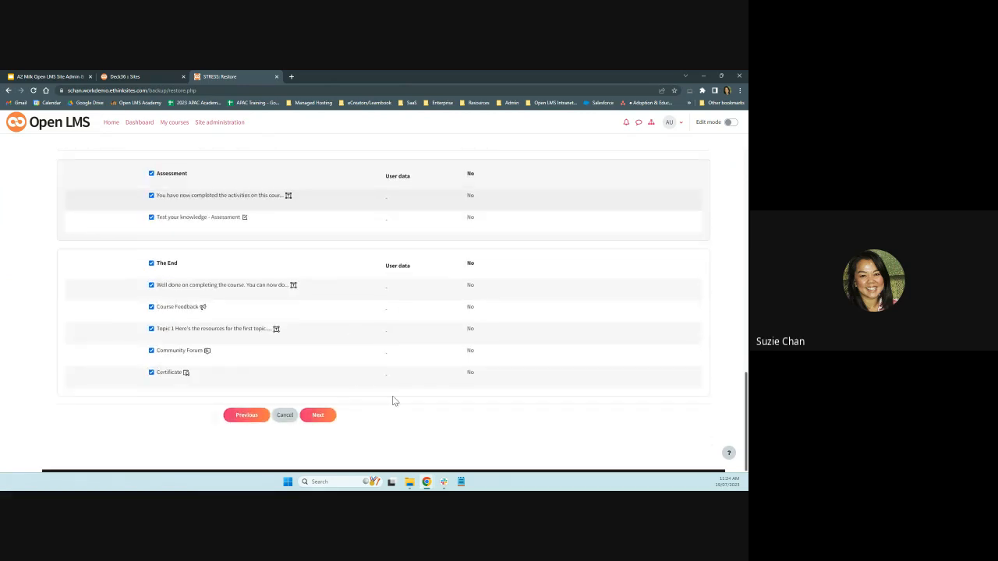
left_click(325, 420)
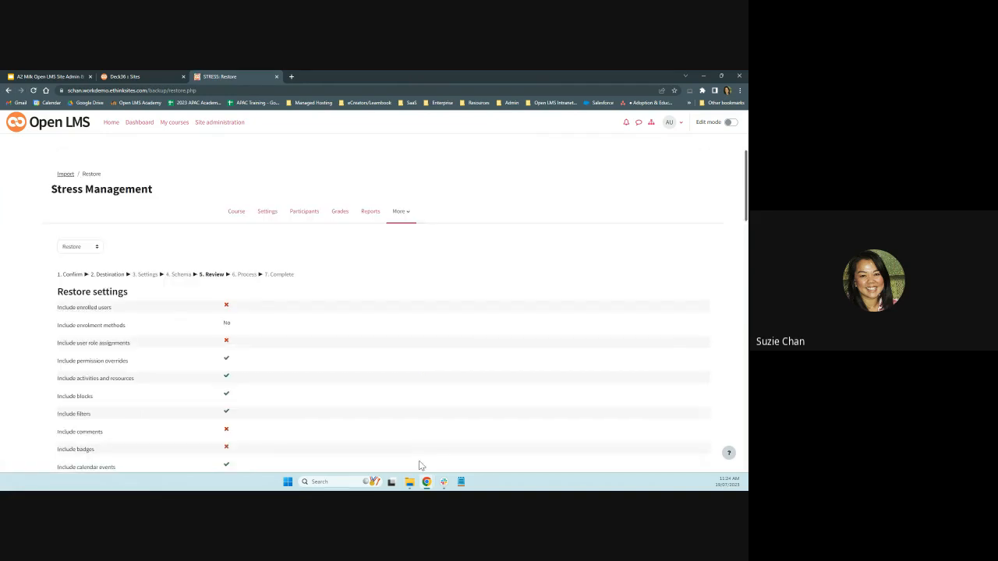
Review the restore settings, course settings and included sections for the new course copy, and perform the restore.
scroll(469, 321, "down", 3)
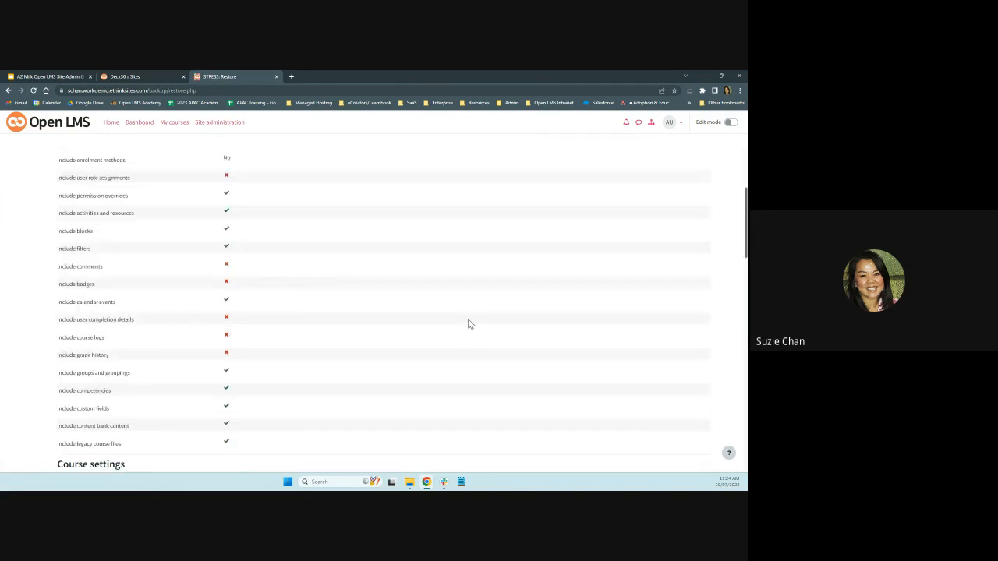
scroll(468, 322, "down", 3)
scroll(481, 340, "down", 10)
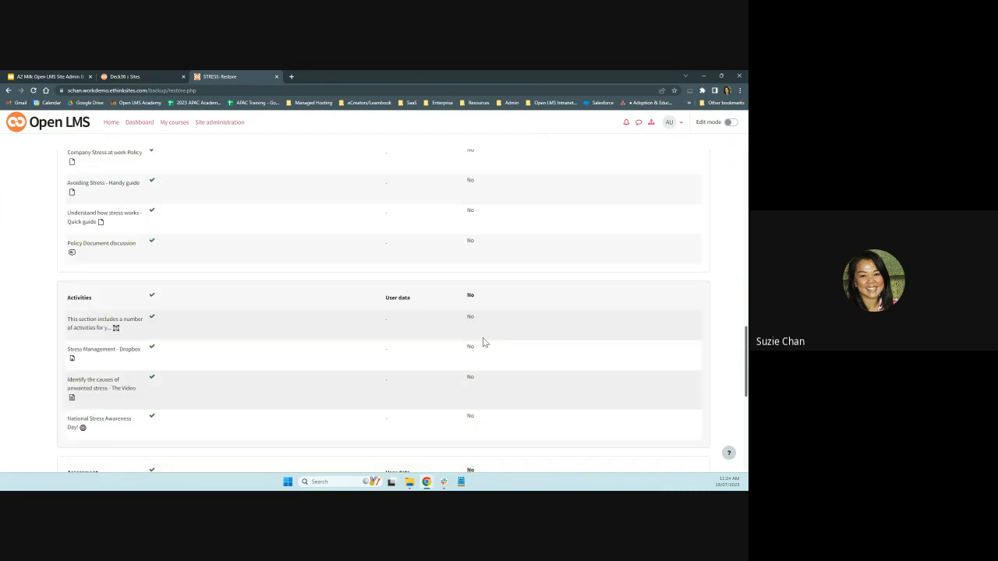
scroll(483, 341, "down", 10)
left_click(332, 415)
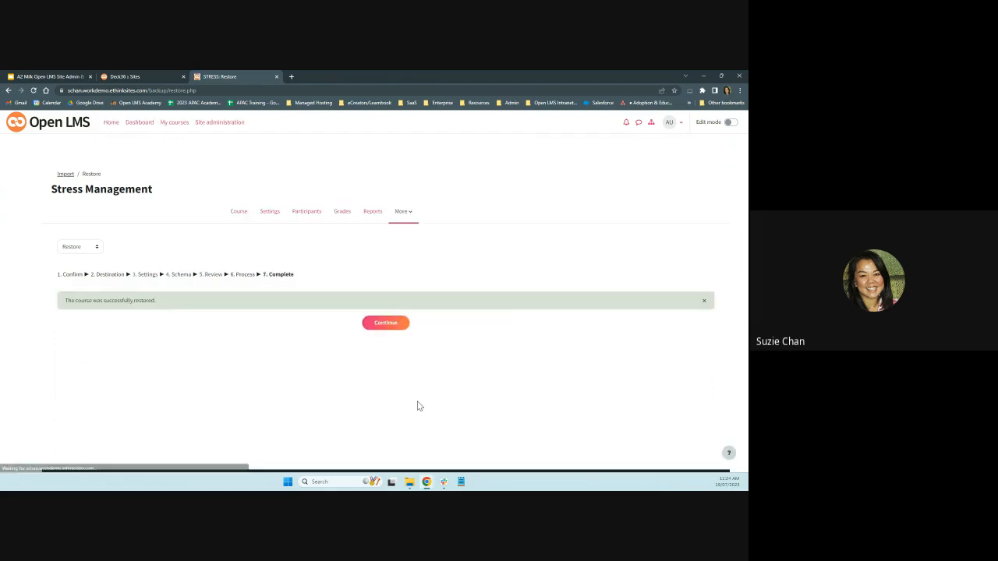
Continue to the restored Stress Management 2 course and examine its introduction, announcements and section tiles.
left_click(384, 324)
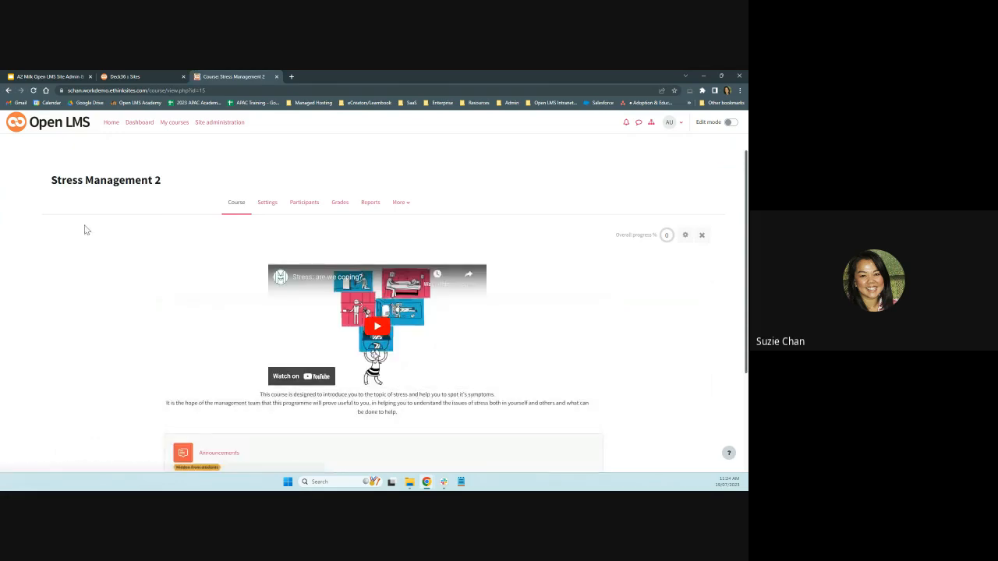
scroll(121, 290, "down", 3)
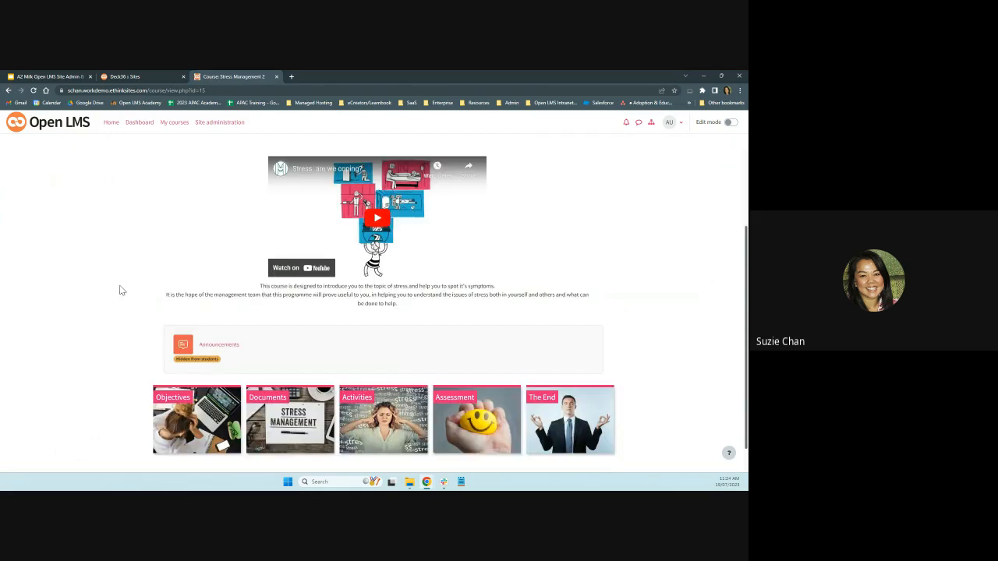
scroll(125, 284, "up", 3)
scroll(156, 304, "down", 3)
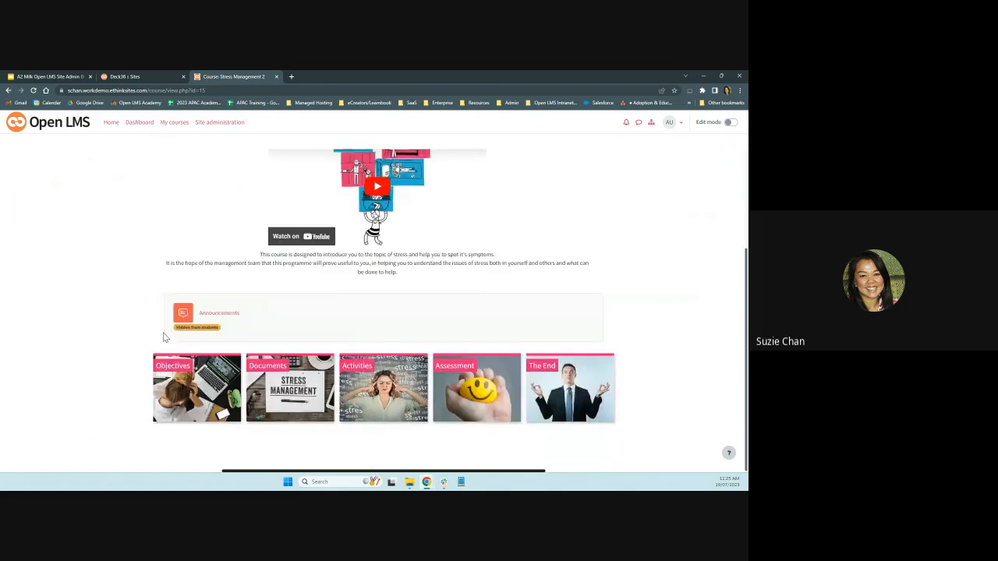
scroll(171, 359, "up", 3)
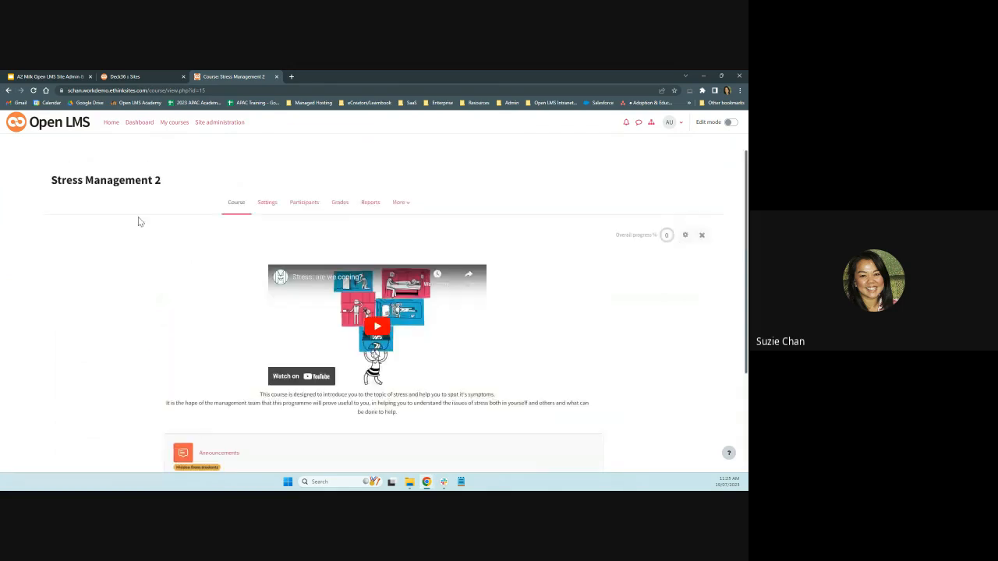